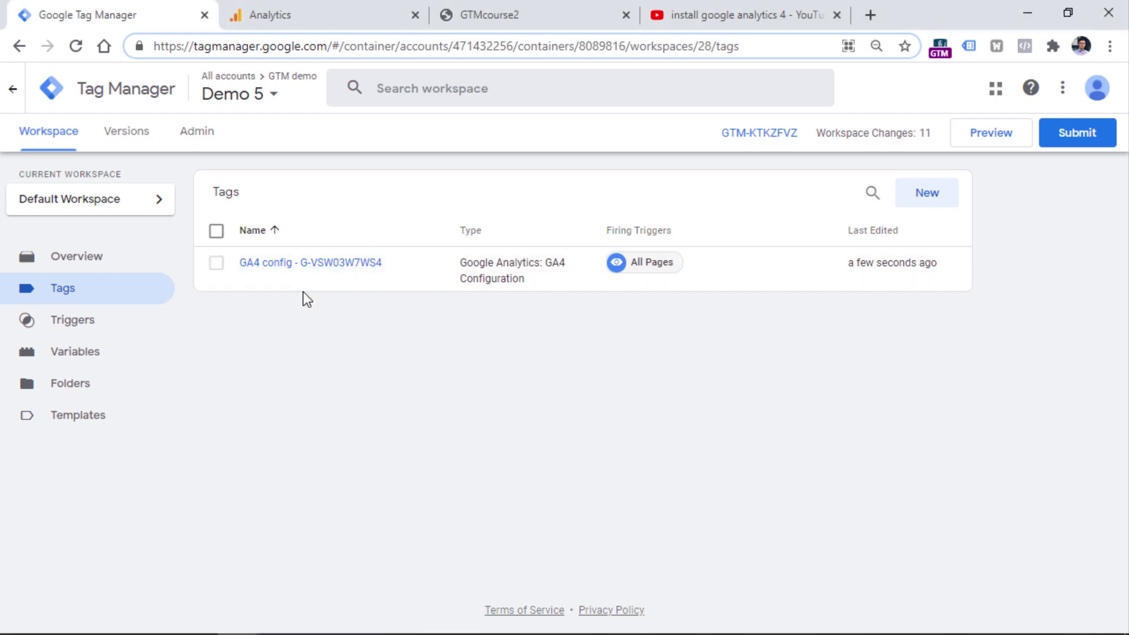
# - Bring up the YouTube search results for "install google analytics 4" and close that page
pyautogui.click(759, 15)
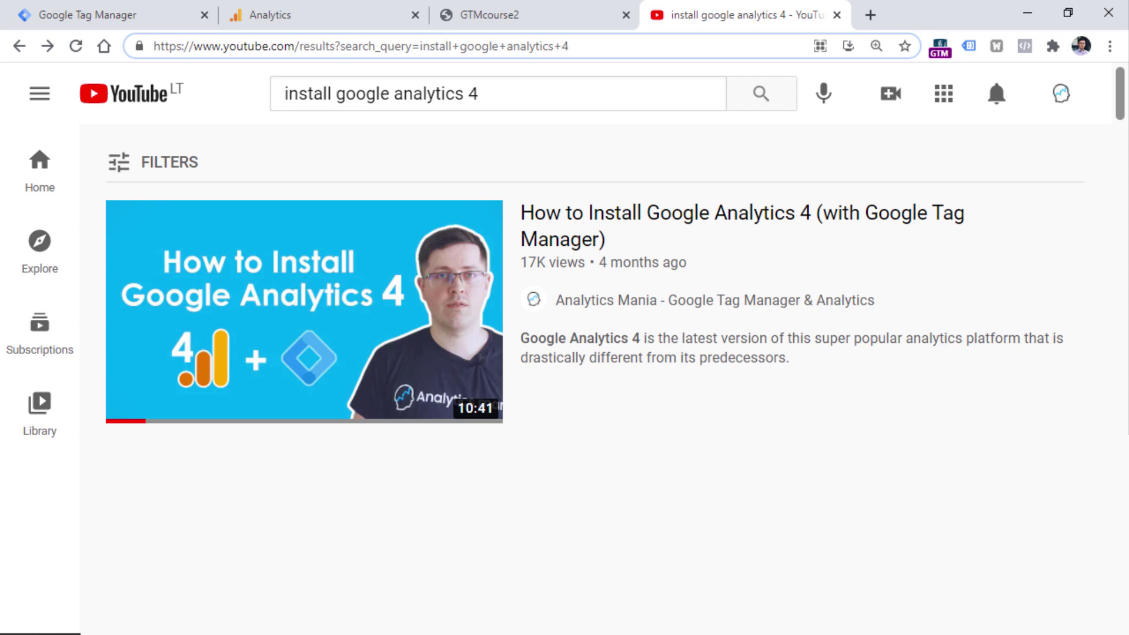
pyautogui.hotkey('ctrl', 'w')
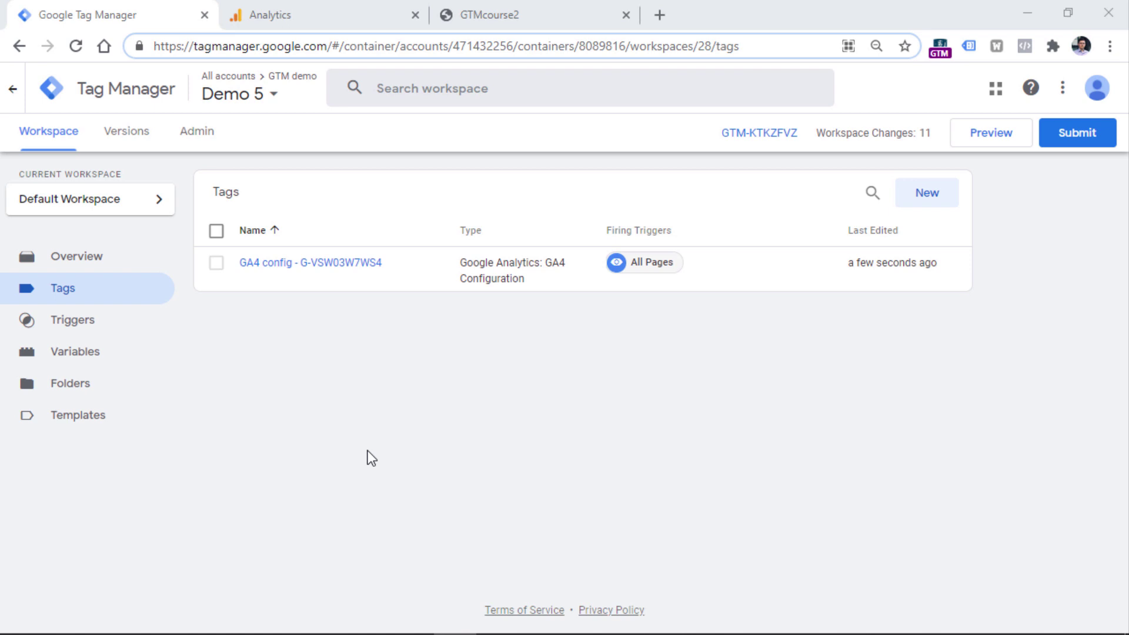
# - On the GTMcourse2 store, follow the "Big homepage call-to-action" link and return to the homepage
pyautogui.click(537, 22)
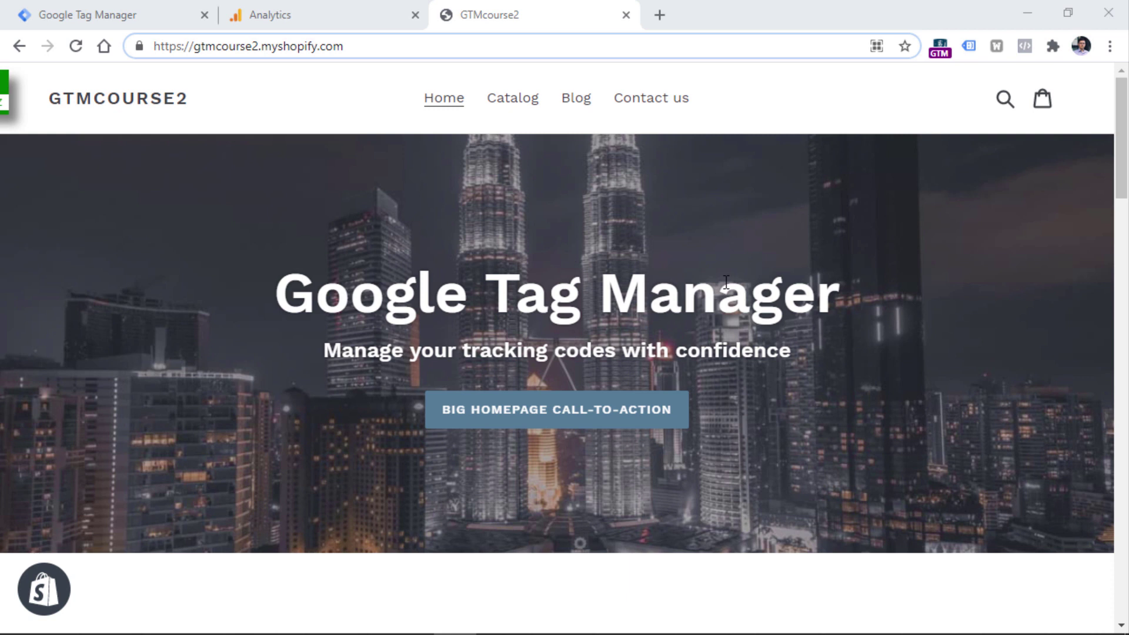
pyautogui.click(562, 414)
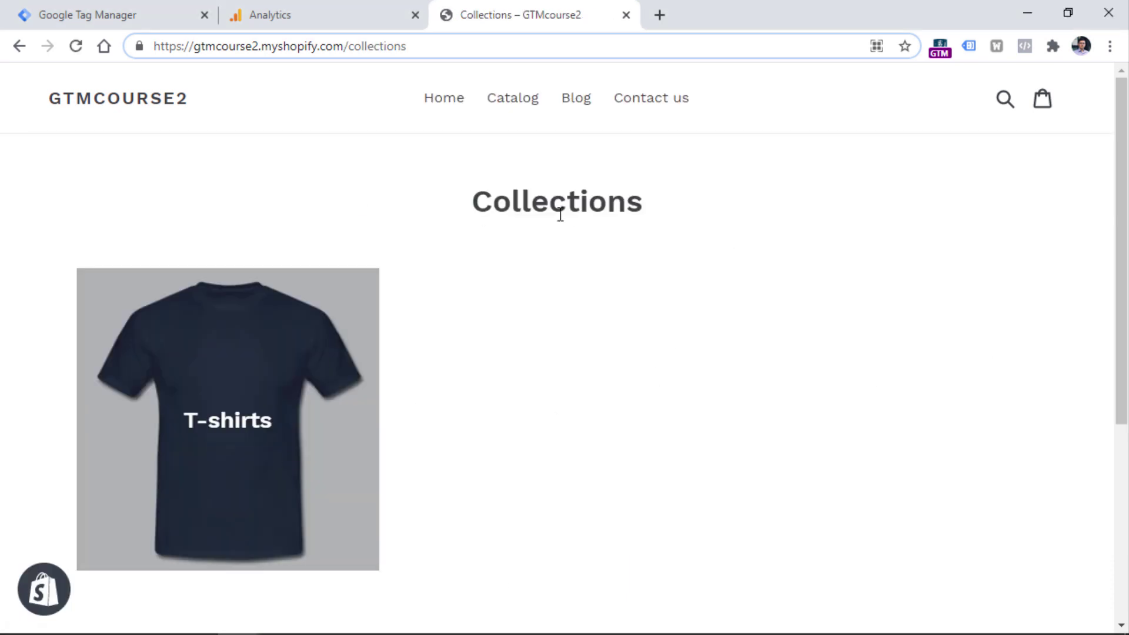
pyautogui.click(19, 46)
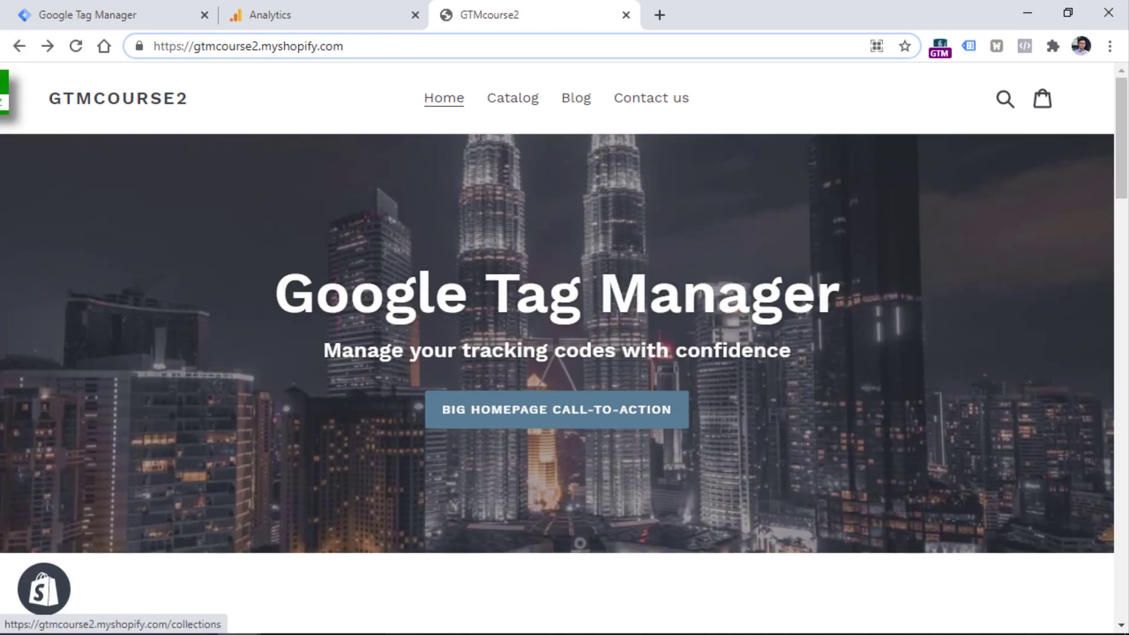
# - Start preview mode for the Demo 5 container on the GTMcourse2 store and follow the "Big homepage call-to-action" link
pyautogui.click(256, 48)
pyautogui.click(90, 12)
pyautogui.click(1026, 126)
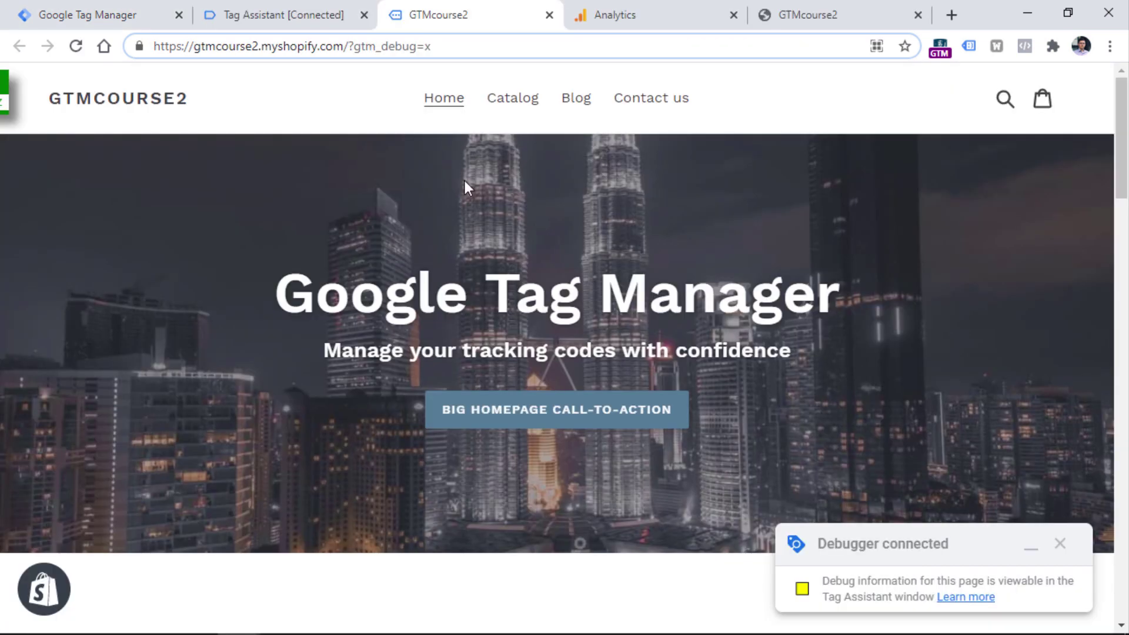
pyautogui.click(547, 420)
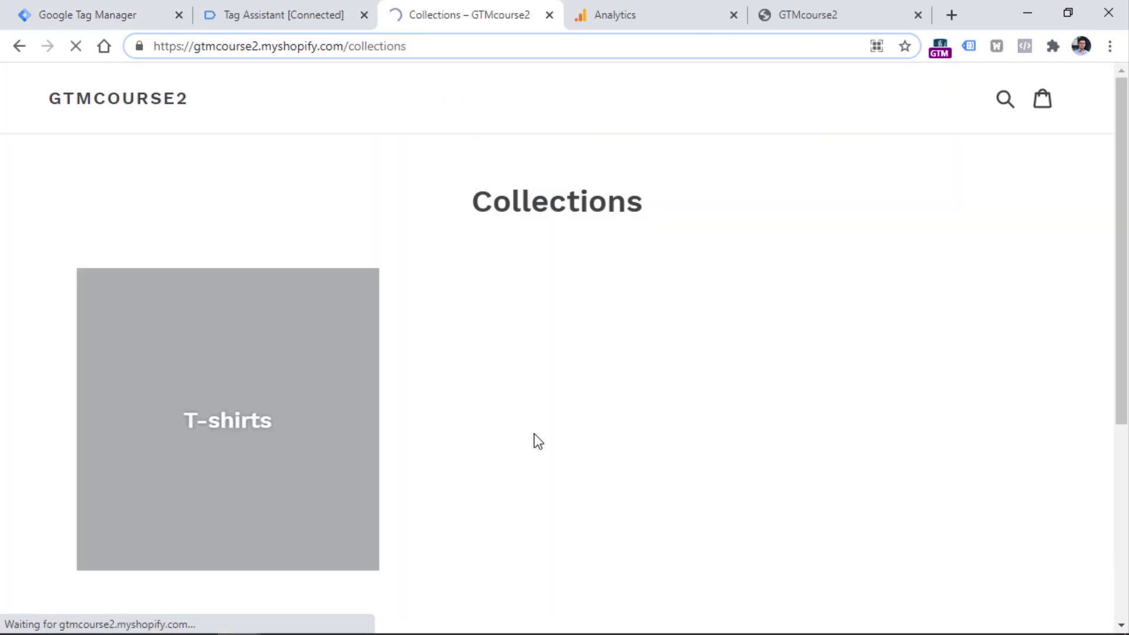
# - Open the Link Click event in Tag Assistant and compare it with the call-to-action on the store homepage
pyautogui.hotkey('ctrl', 'shift', 'Tab')
pyautogui.click(73, 414)
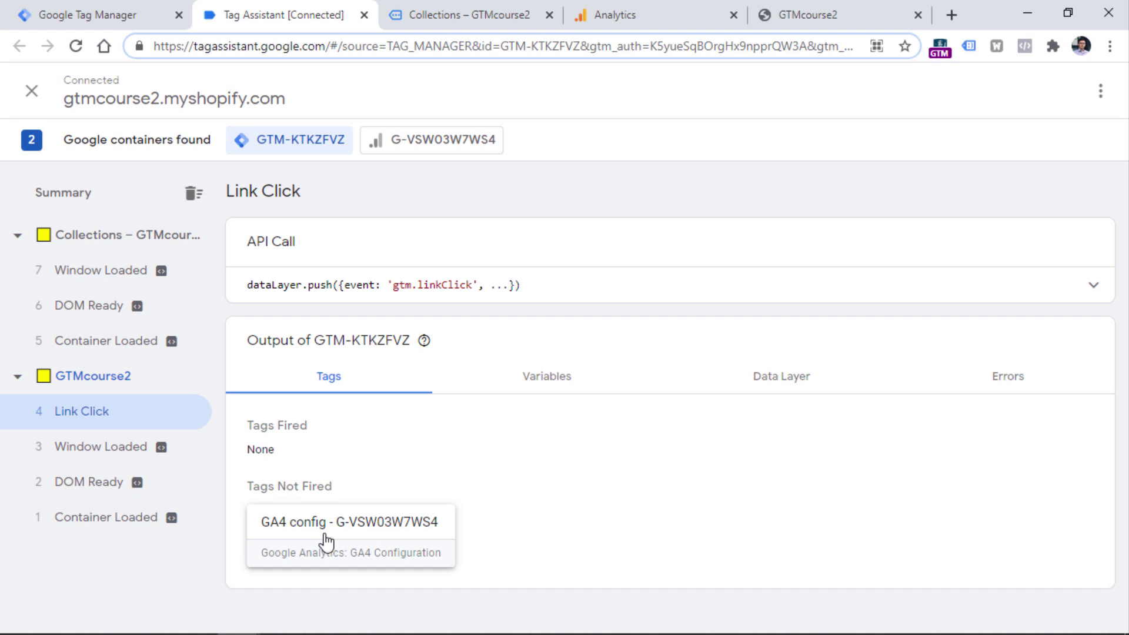
pyautogui.hotkey('ctrl', '5')
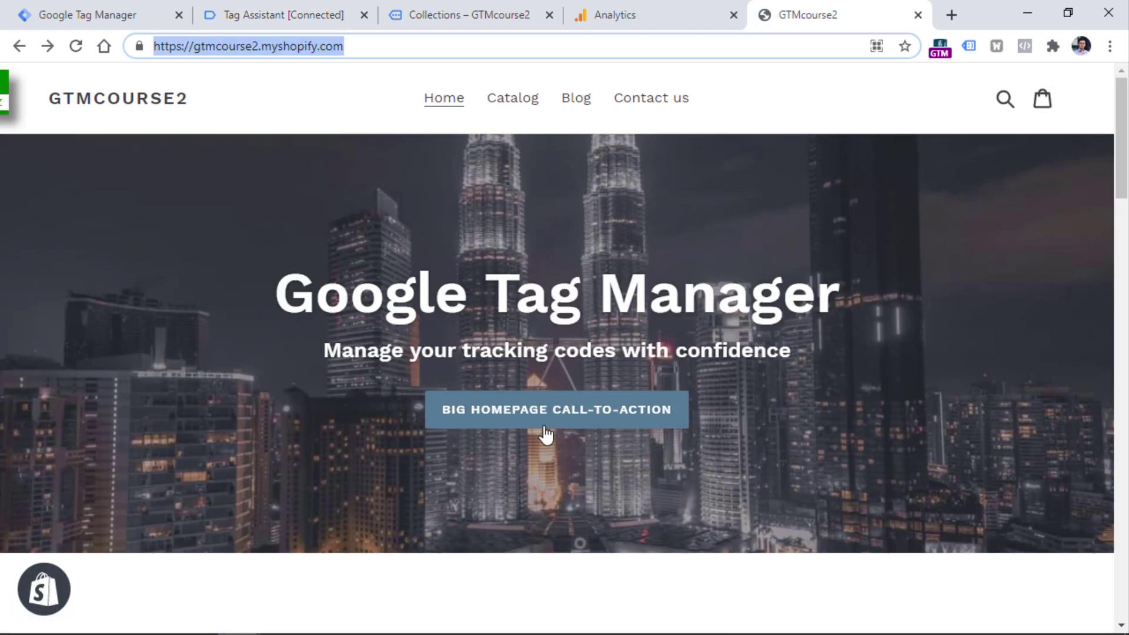
pyautogui.click(291, 16)
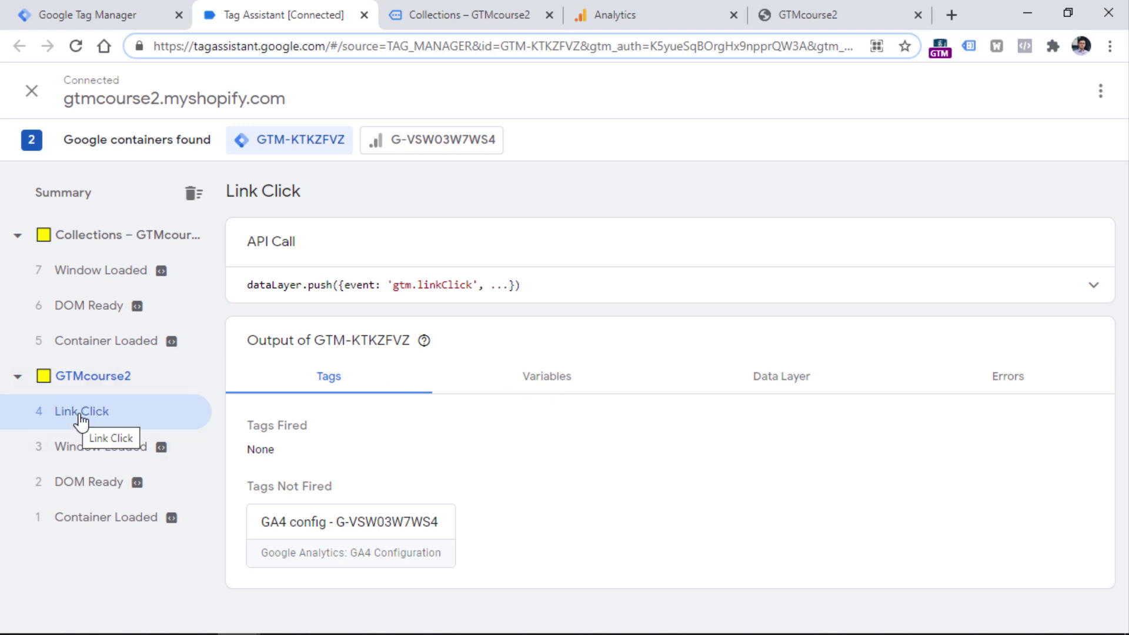
# - Create a Just Links click trigger in Tag Manager that fires on all link clicks, and save it as "All link clicks"
pyautogui.click(90, 12)
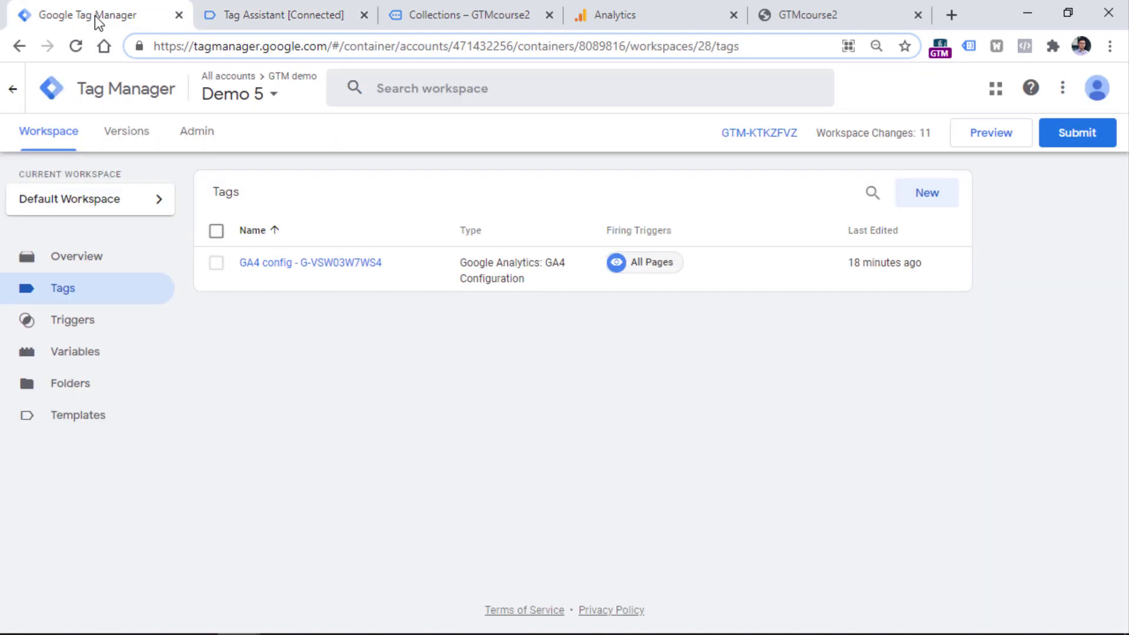
pyautogui.click(80, 327)
pyautogui.click(924, 194)
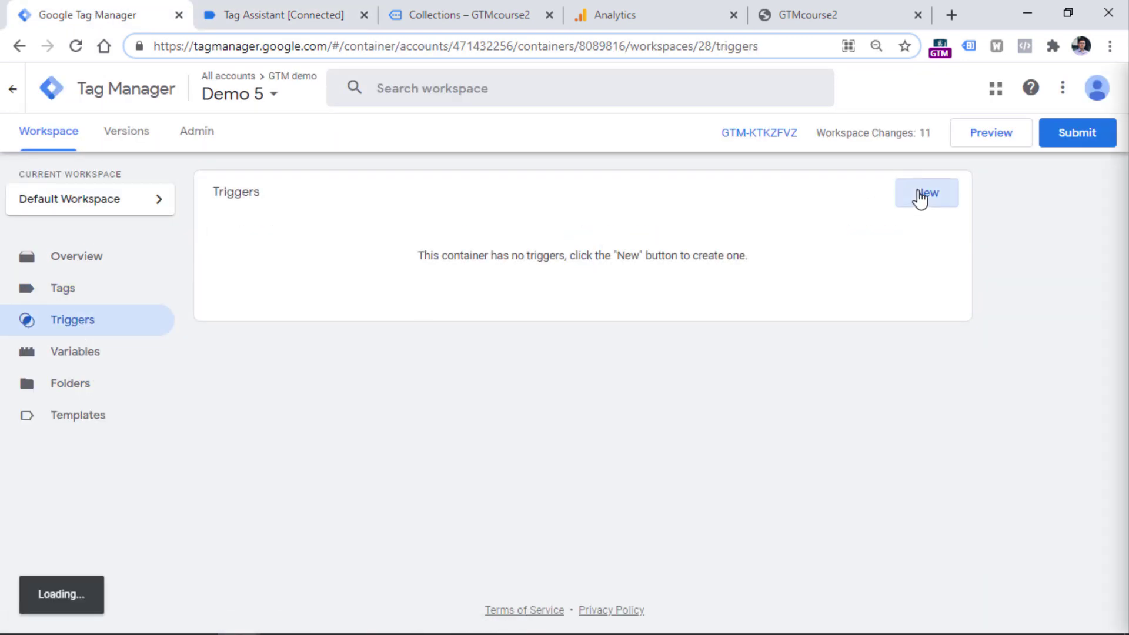
pyautogui.click(354, 282)
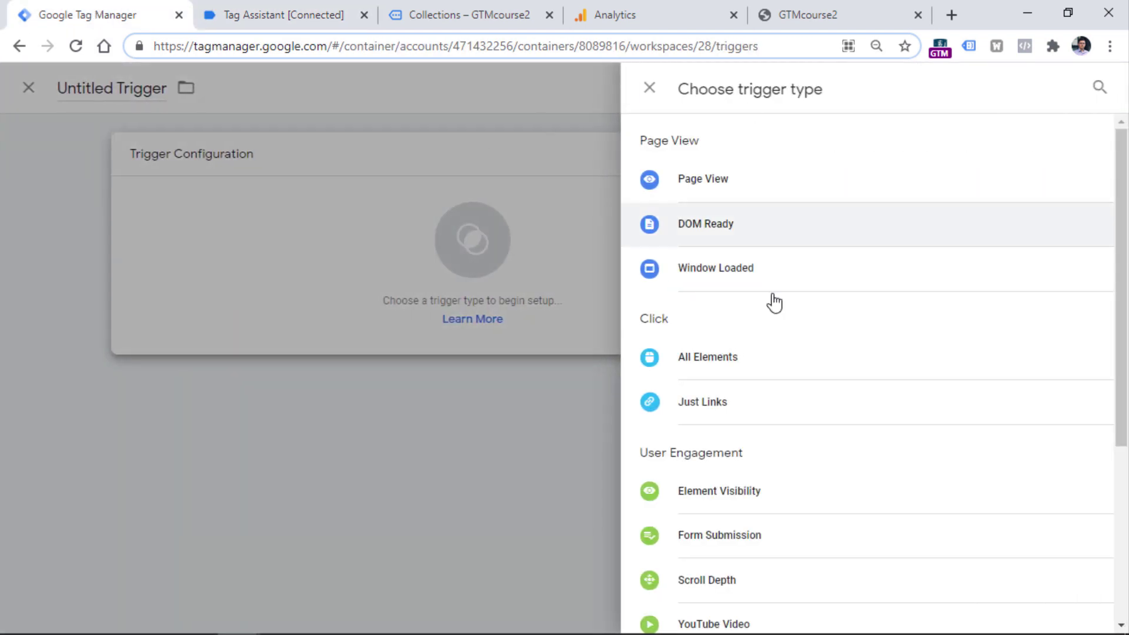
pyautogui.click(723, 402)
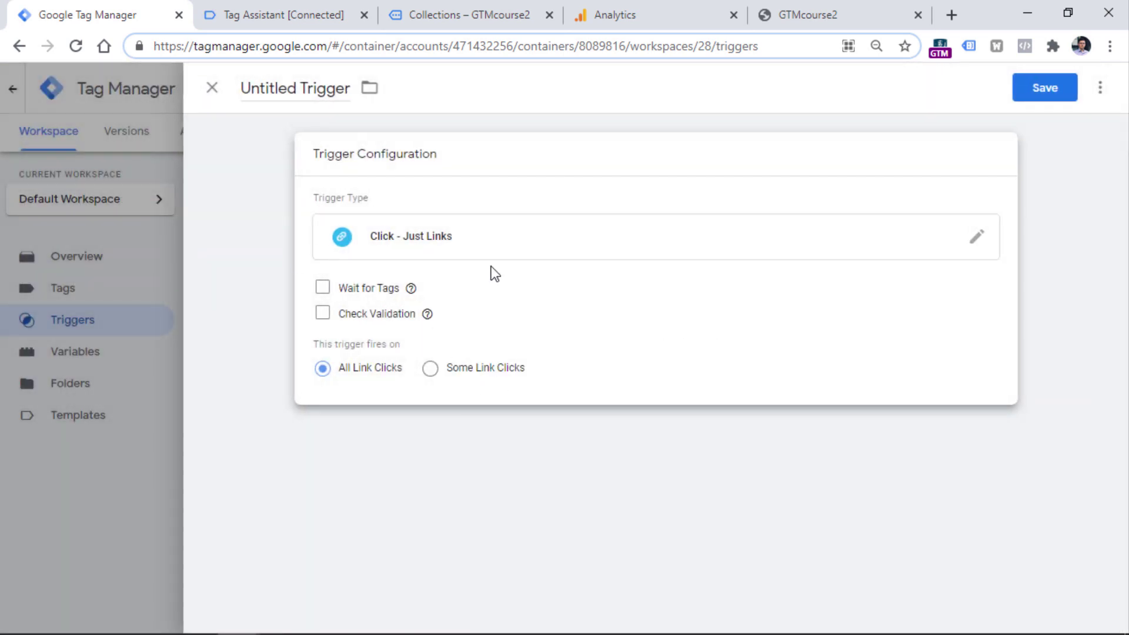
pyautogui.click(277, 88)
pyautogui.write('All link clicks')
pyautogui.click(1045, 88)
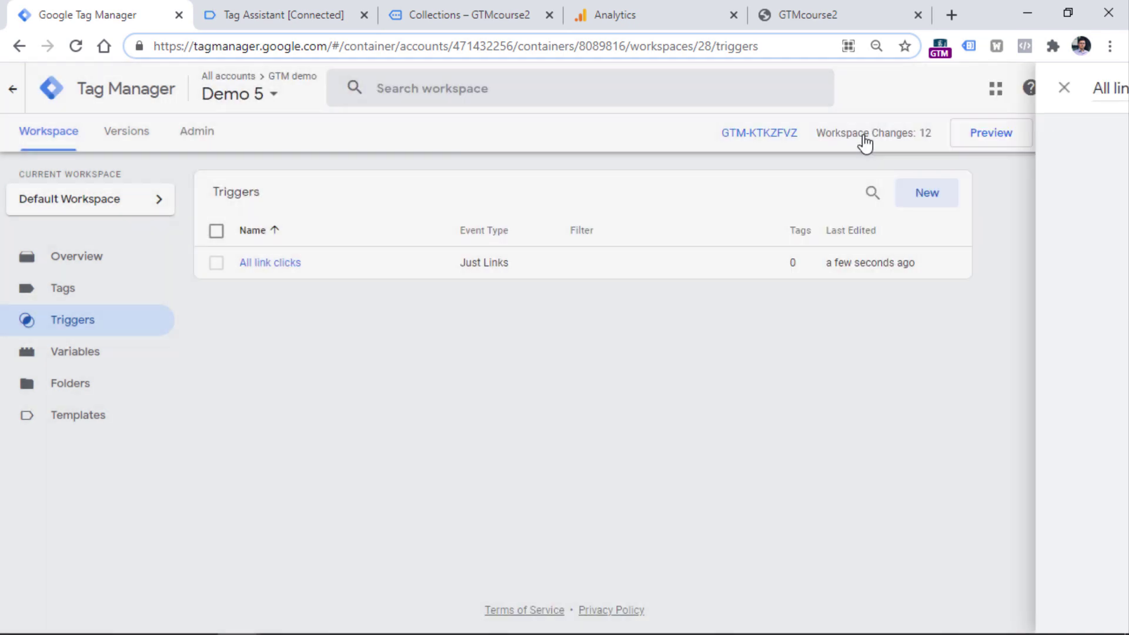
# - Restart preview mode, follow the store's homepage call-to-action link, and check Tag Assistant for the new Link Click event
pyautogui.click(987, 136)
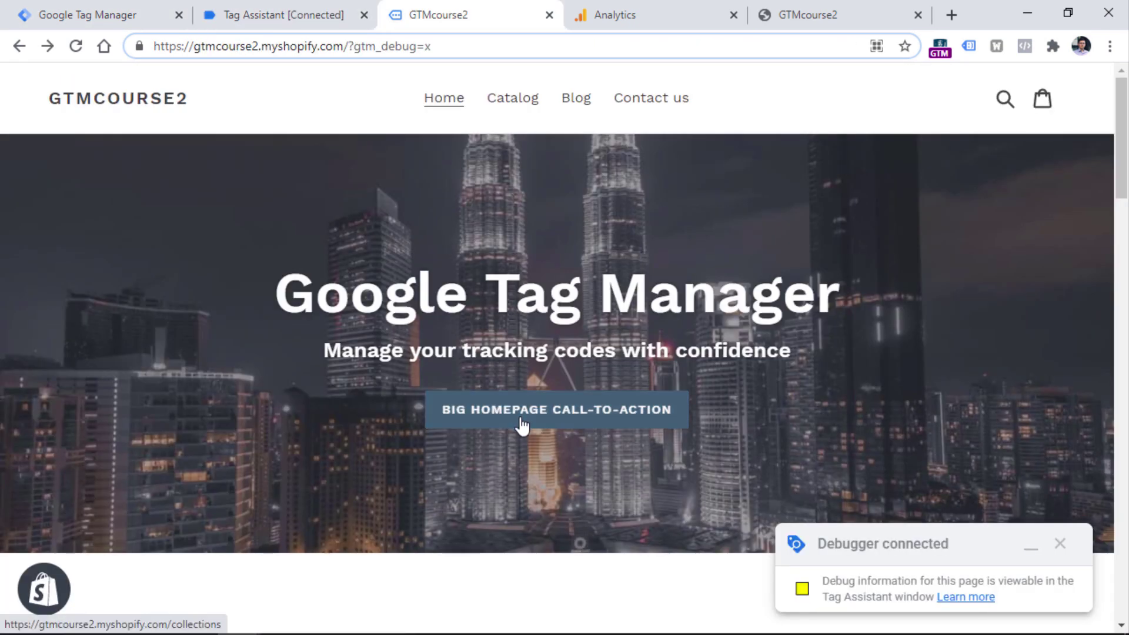
pyautogui.click(554, 419)
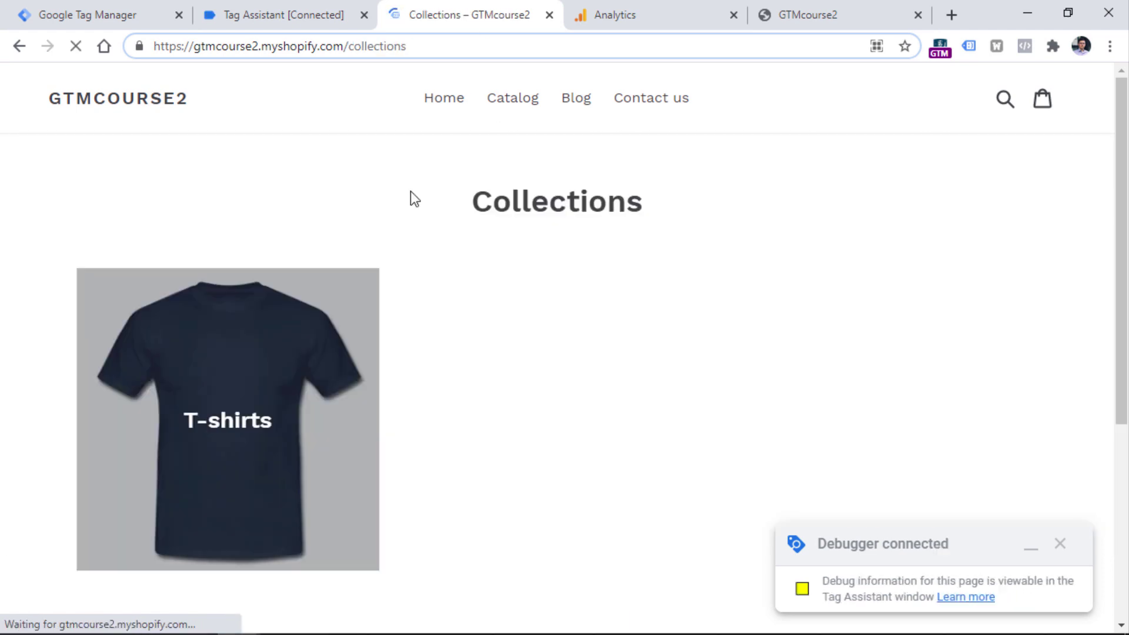
pyautogui.click(276, 14)
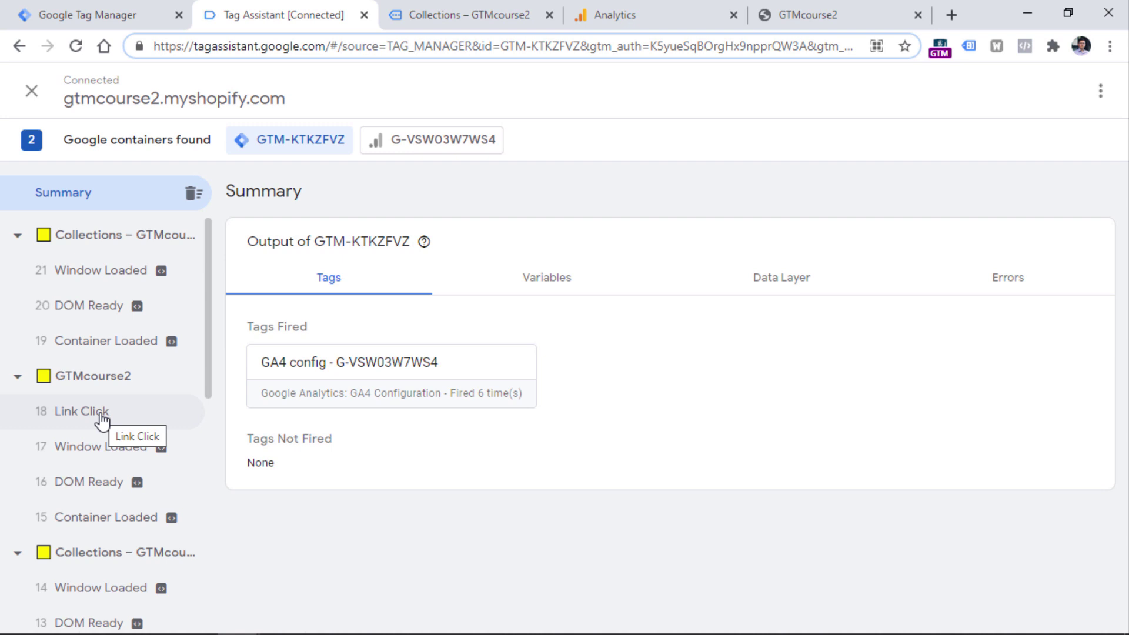
pyautogui.click(823, 13)
pyautogui.click(276, 15)
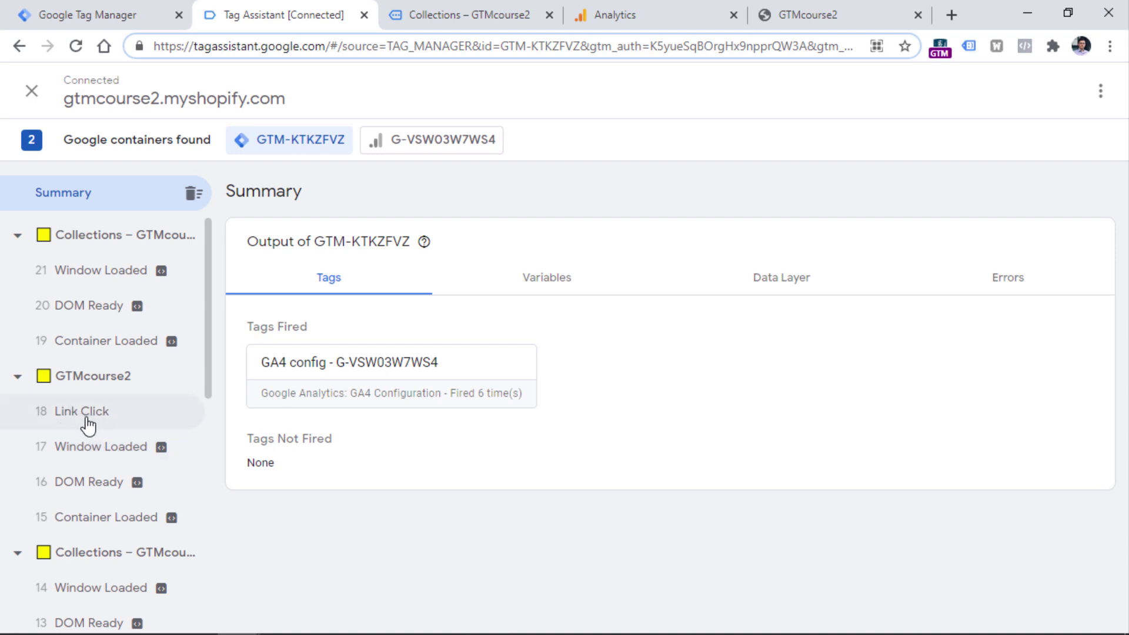
# - Inspect the HTML of the "Big homepage call-to-action" button on the store homepage, and close the developer tools
pyautogui.click(823, 15)
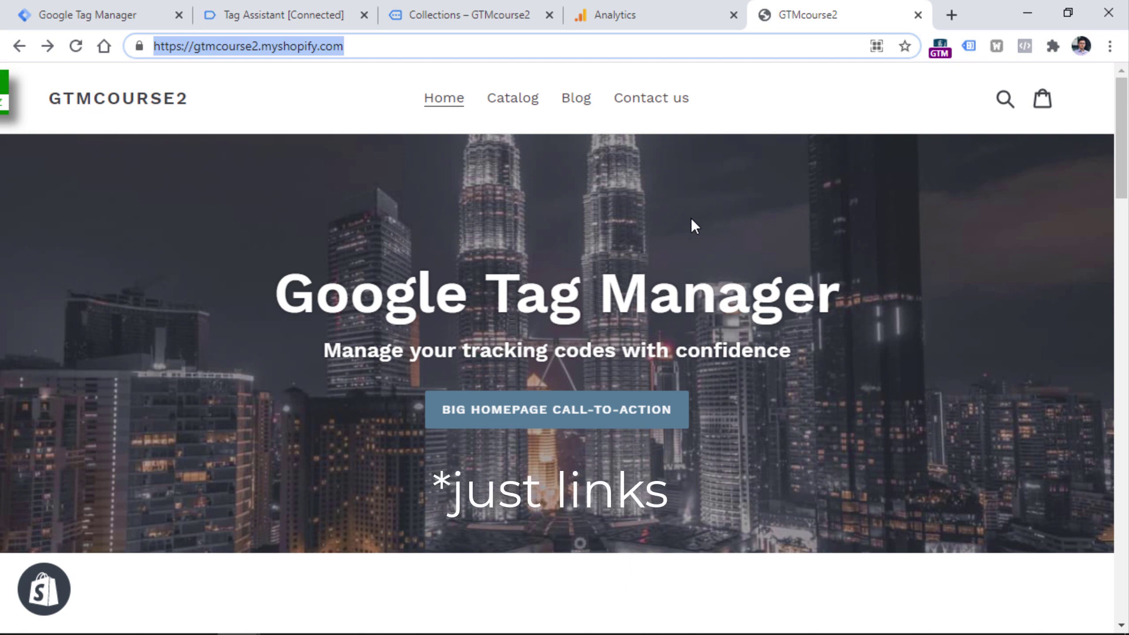
pyautogui.rightClick(516, 413)
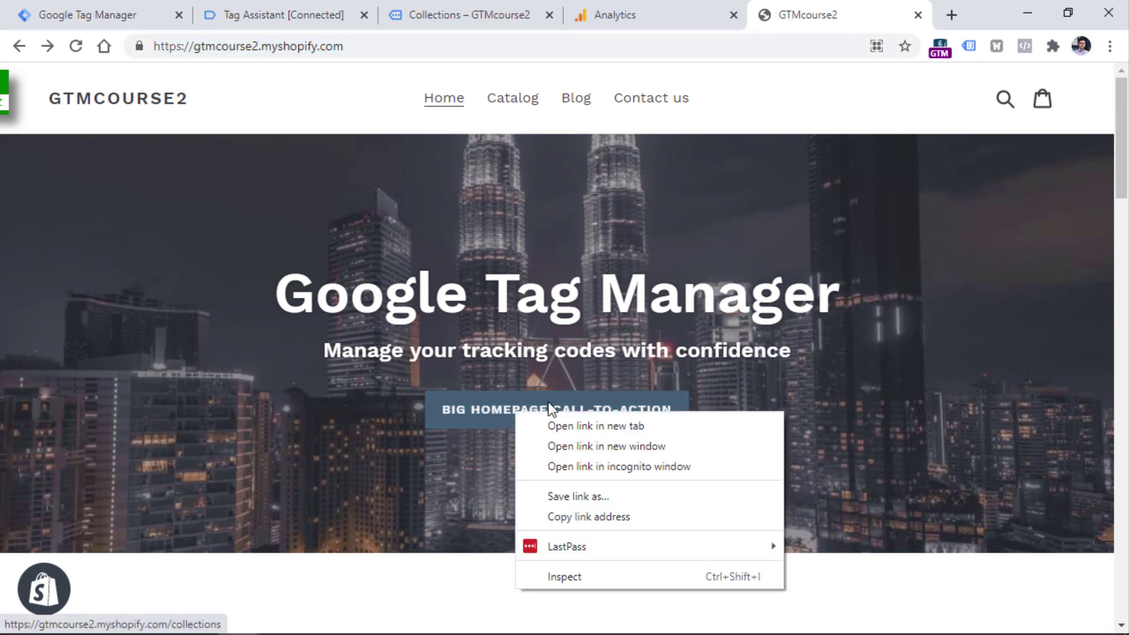
pyautogui.click(559, 576)
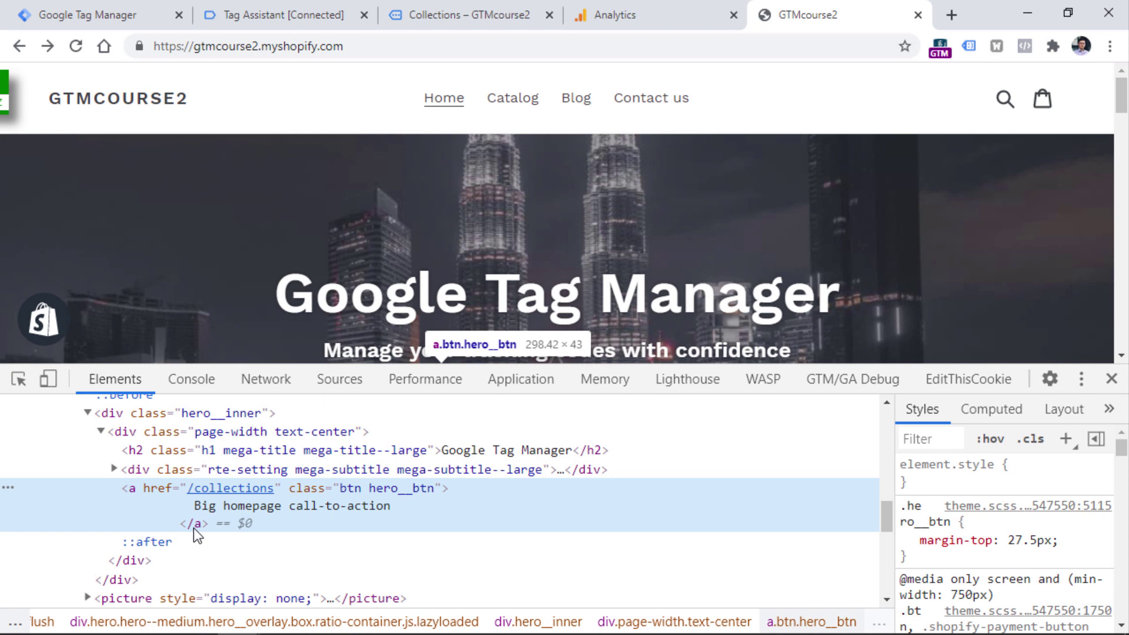
pyautogui.scroll(-3, 564, 265)
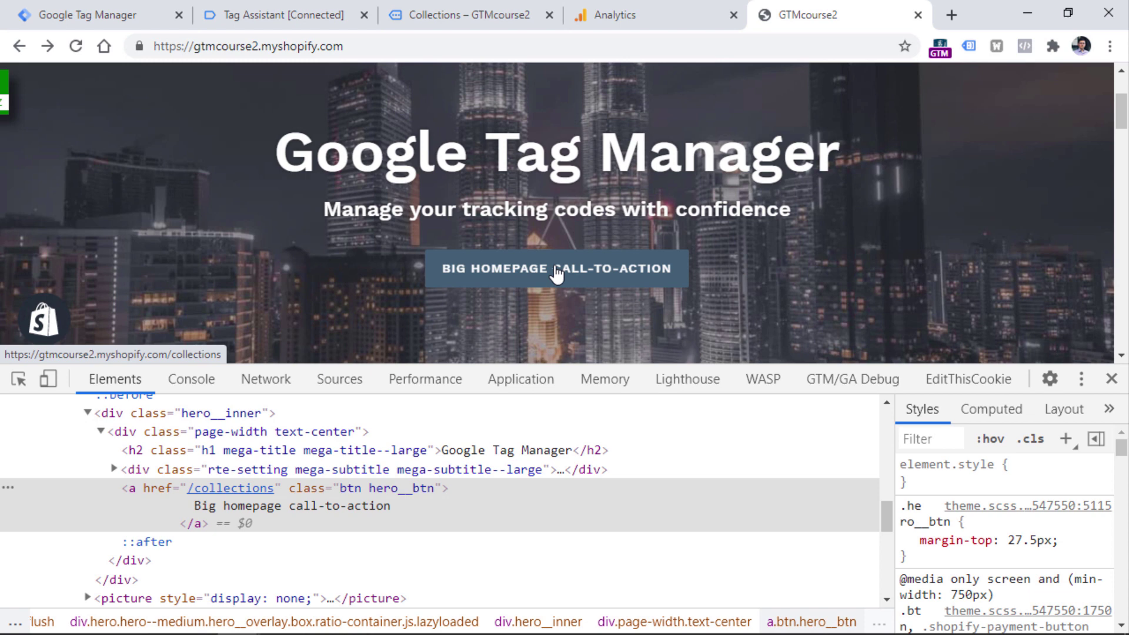
pyautogui.press('F12')
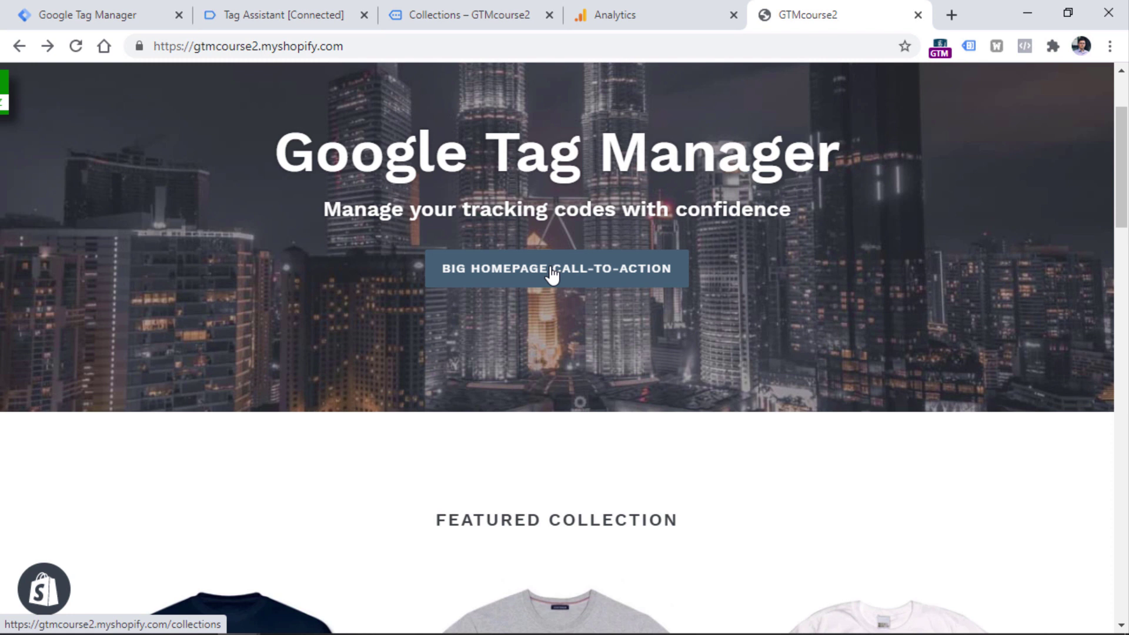
pyautogui.hotkey('ctrl', 'l')
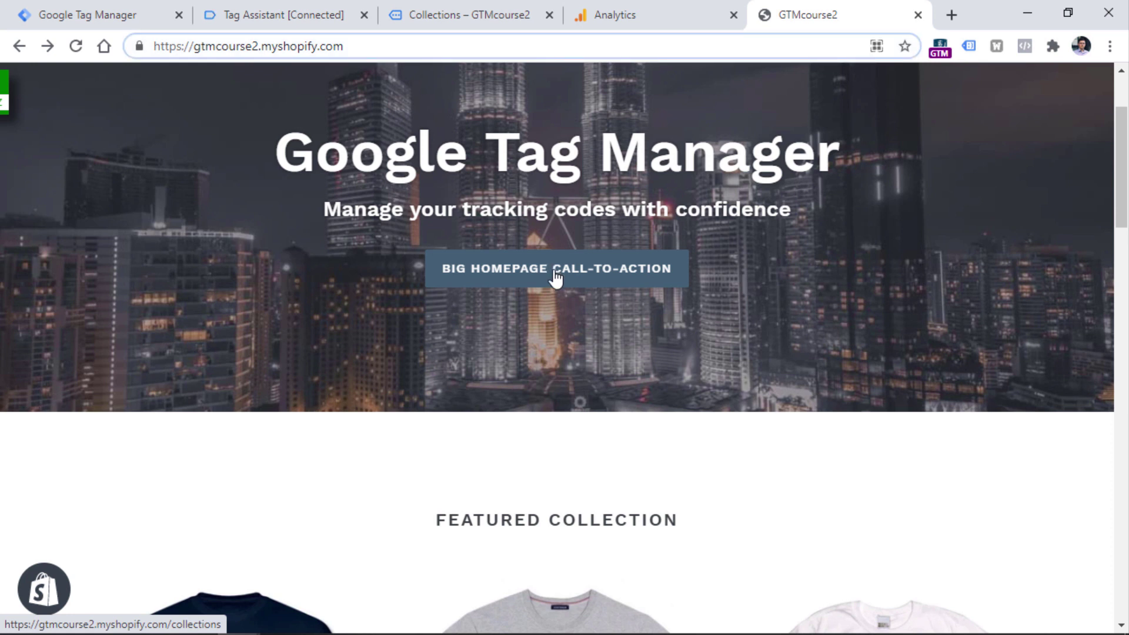
# - Examine the variables and data layer values of the latest Link Click event in Tag Assistant
pyautogui.click(242, 21)
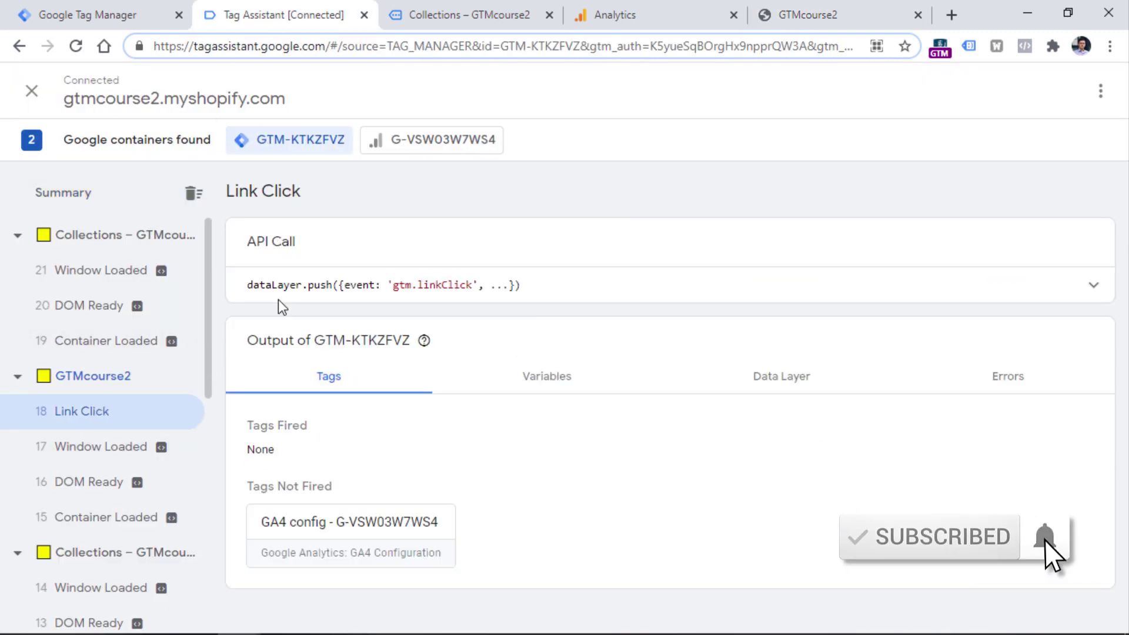
pyautogui.click(569, 381)
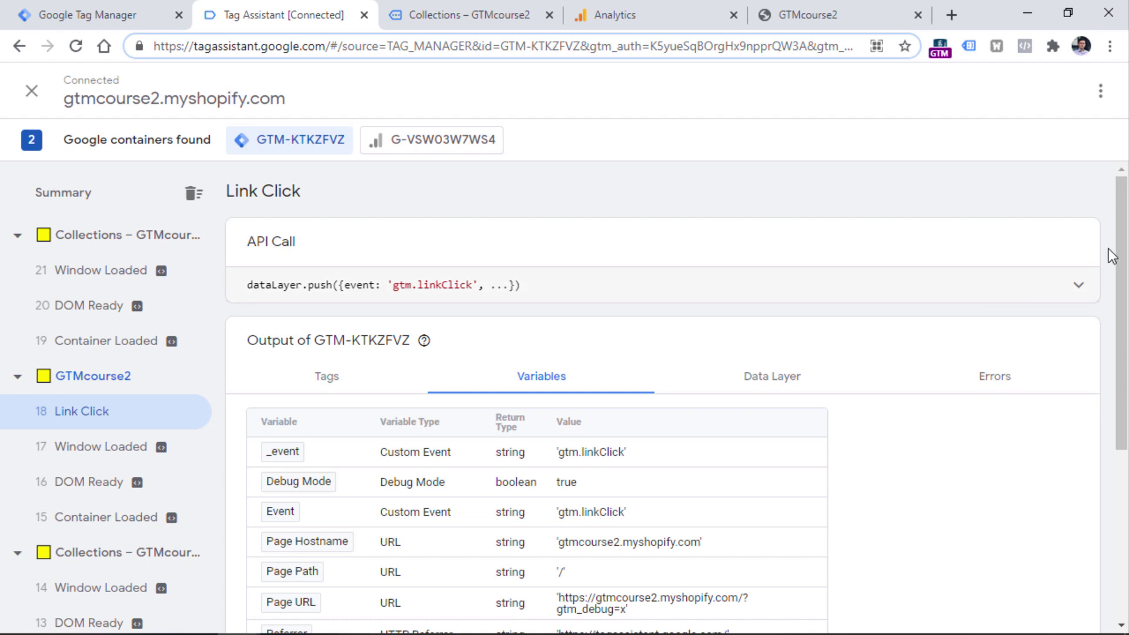
pyautogui.scroll(-3, 1112, 252)
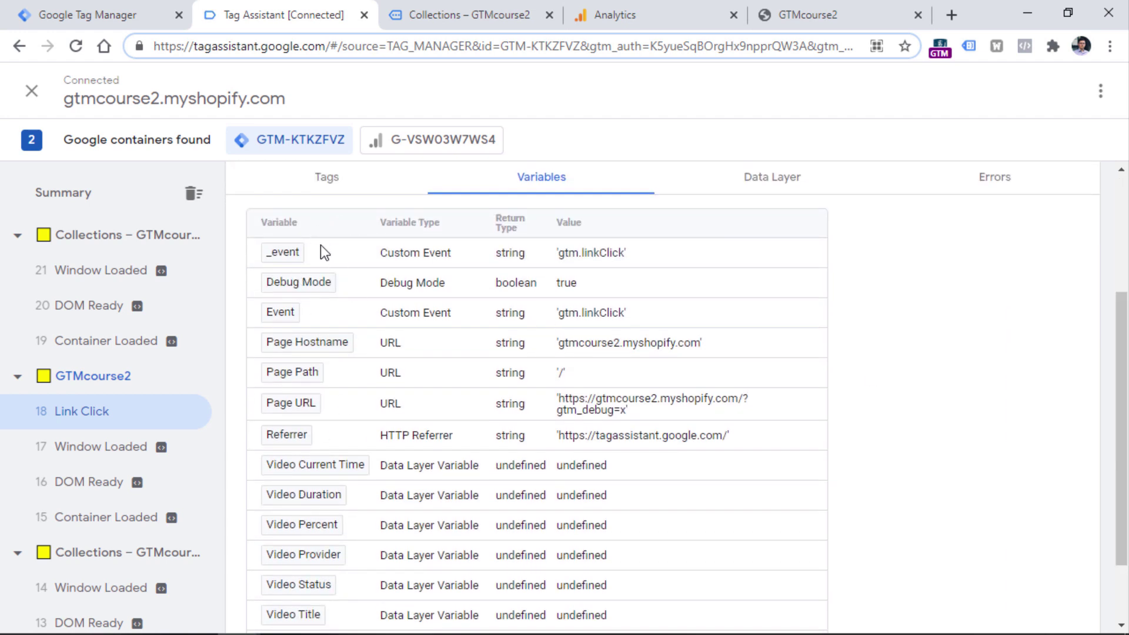
pyautogui.scroll(3, 764, 406)
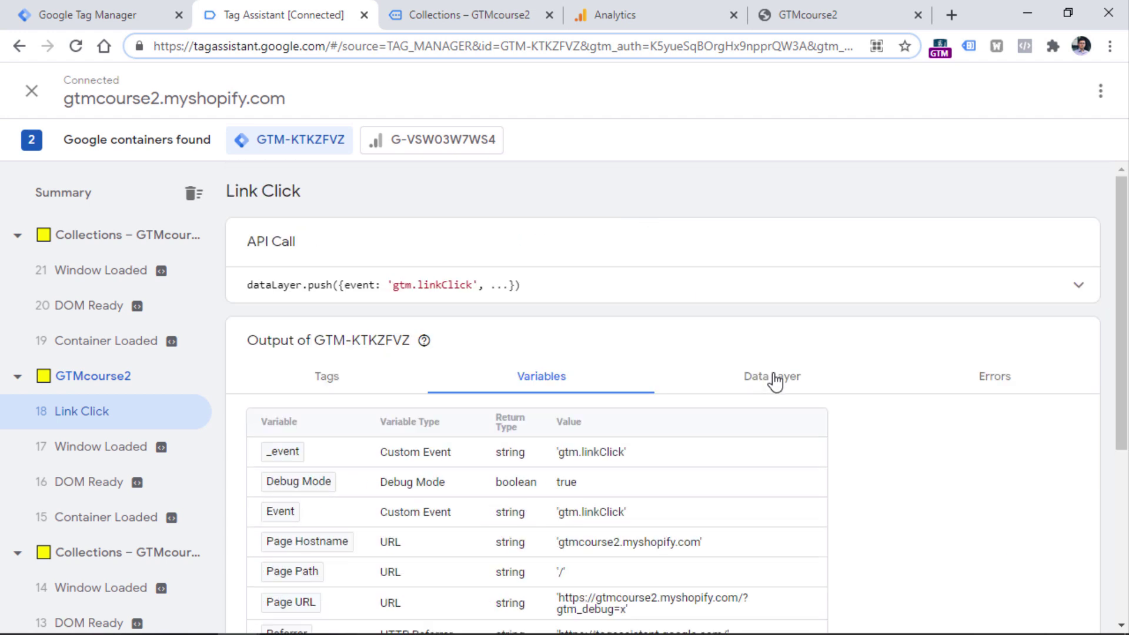
pyautogui.click(774, 378)
pyautogui.scroll(-3, 356, 541)
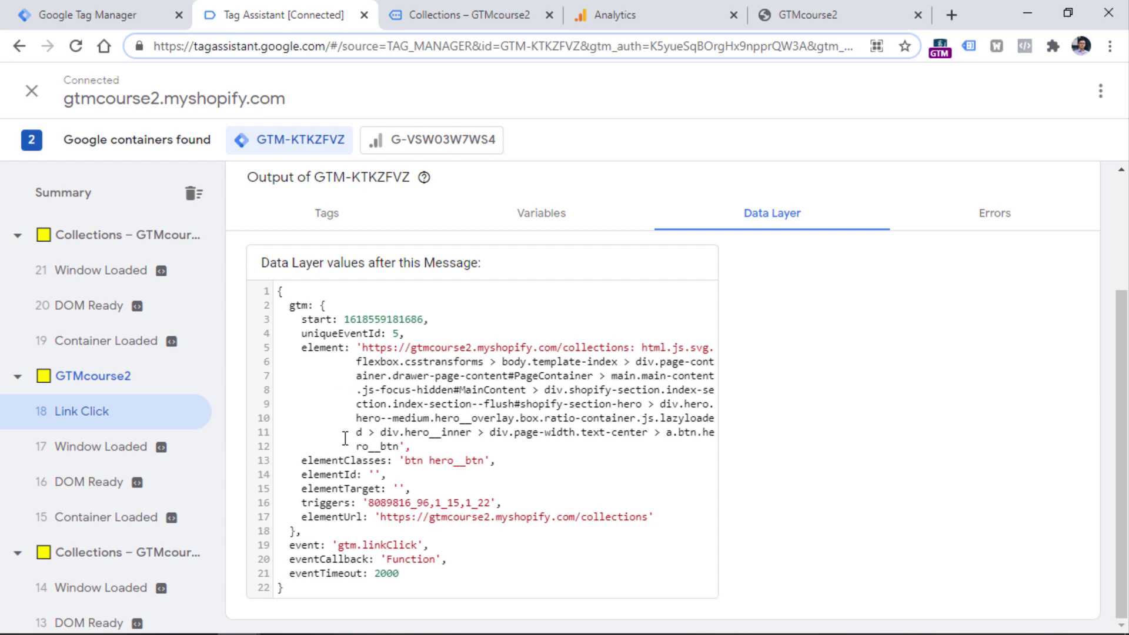
pyautogui.click(540, 215)
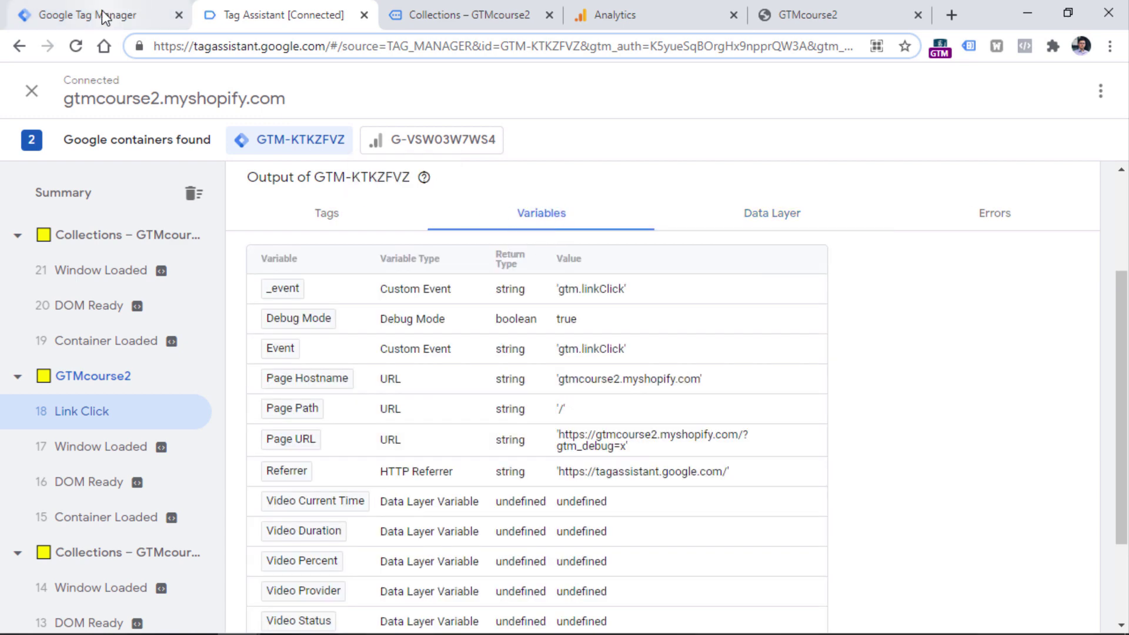
# - Enable the built-in variables Click Element, Click Classes, Click ID, Click Target, Click URL and Click Text in Tag Manager
pyautogui.click(103, 16)
pyautogui.click(81, 355)
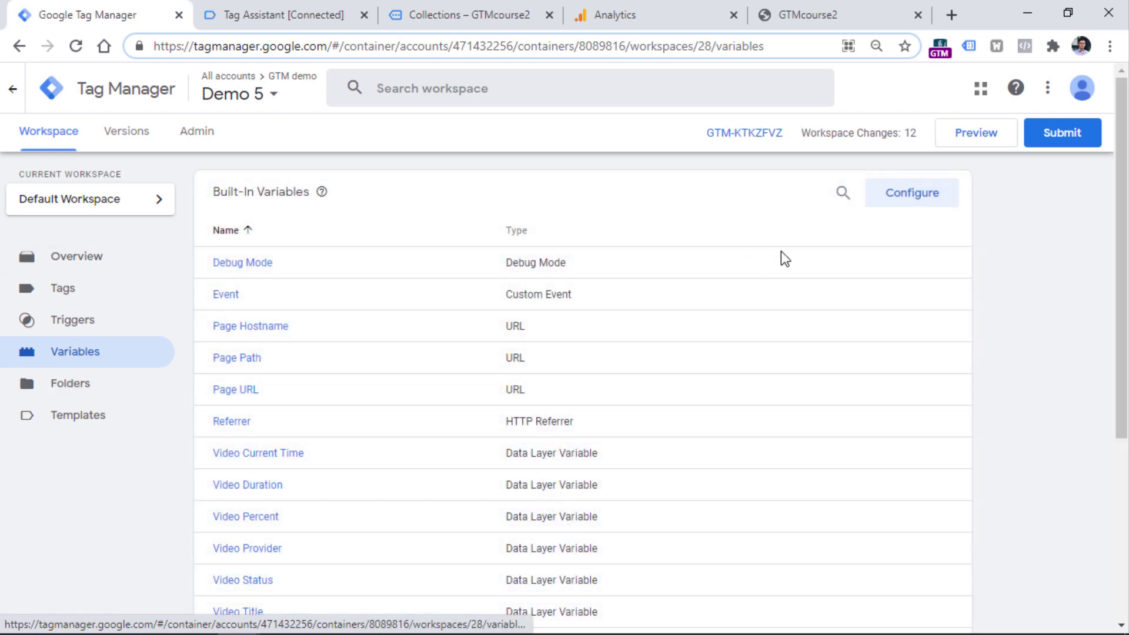
pyautogui.click(911, 193)
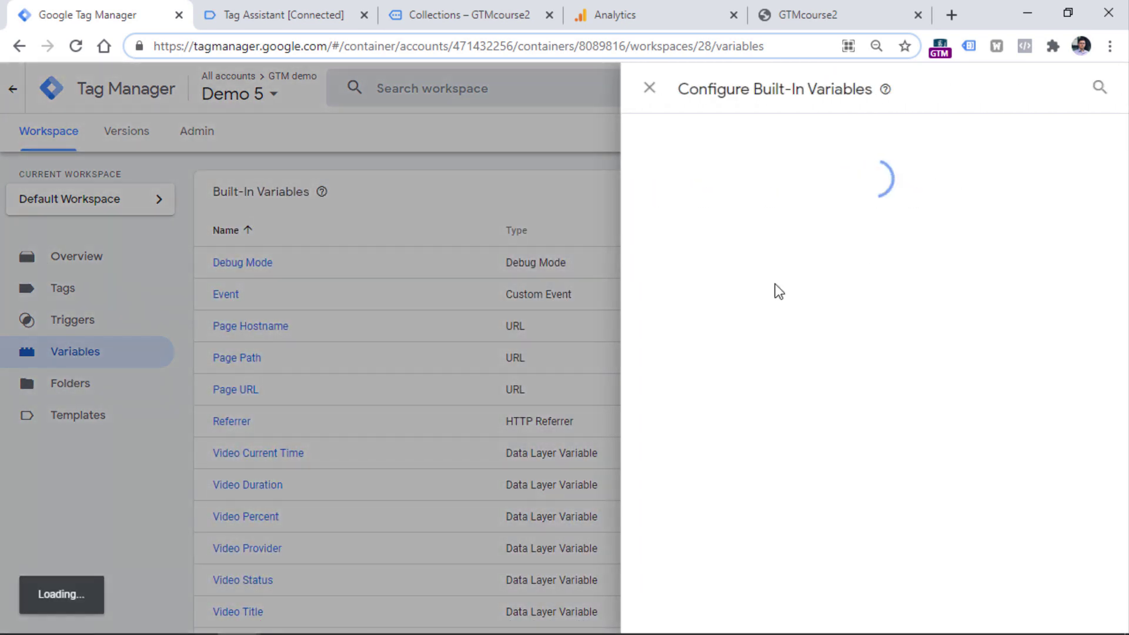
pyautogui.scroll(-10, 765, 270)
pyautogui.click(649, 164)
pyautogui.click(649, 197)
pyautogui.click(649, 228)
pyautogui.click(649, 259)
pyautogui.click(649, 291)
pyautogui.click(649, 323)
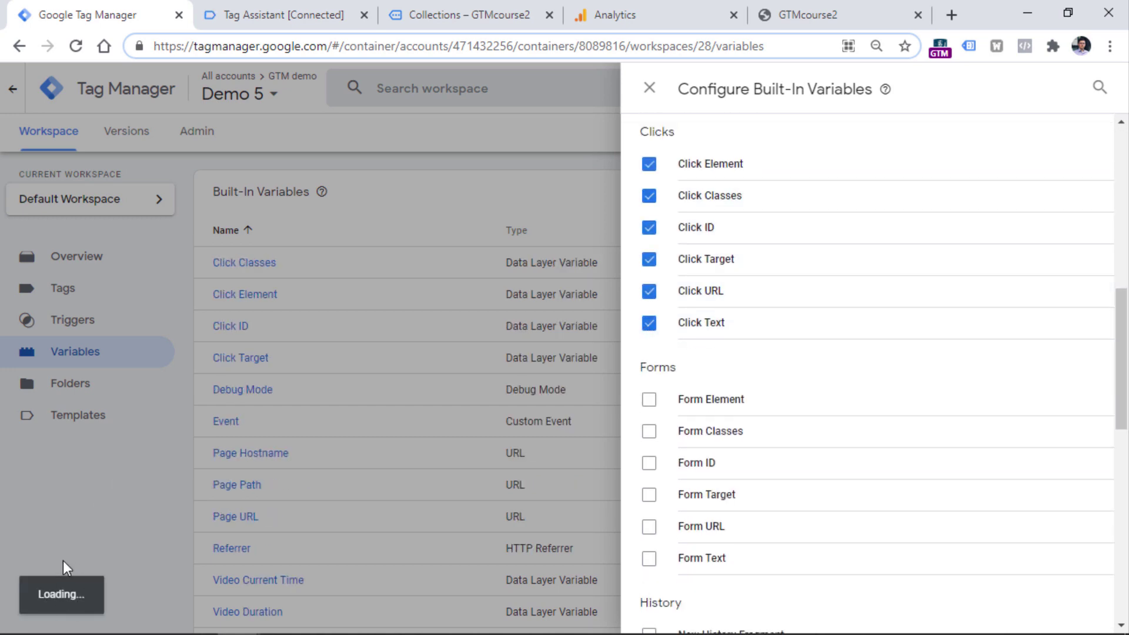
pyautogui.click(224, 477)
# - Restart preview mode, follow the "Big homepage call-to-action" link on the store homepage, and continue to the connected Tag Assistant session
pyautogui.click(998, 136)
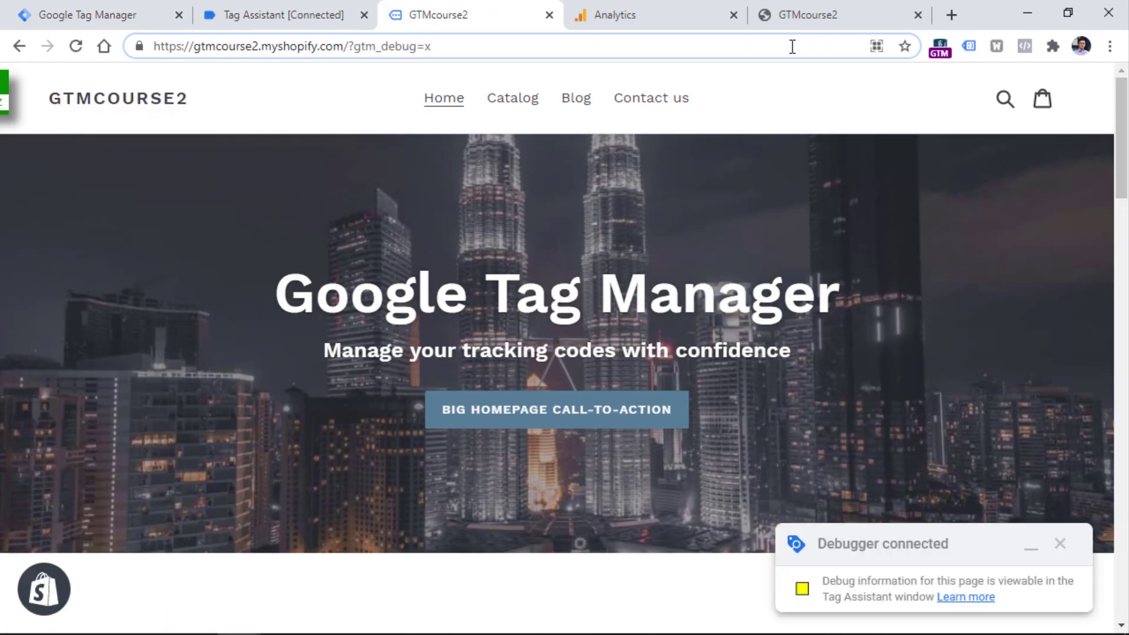
pyautogui.click(560, 413)
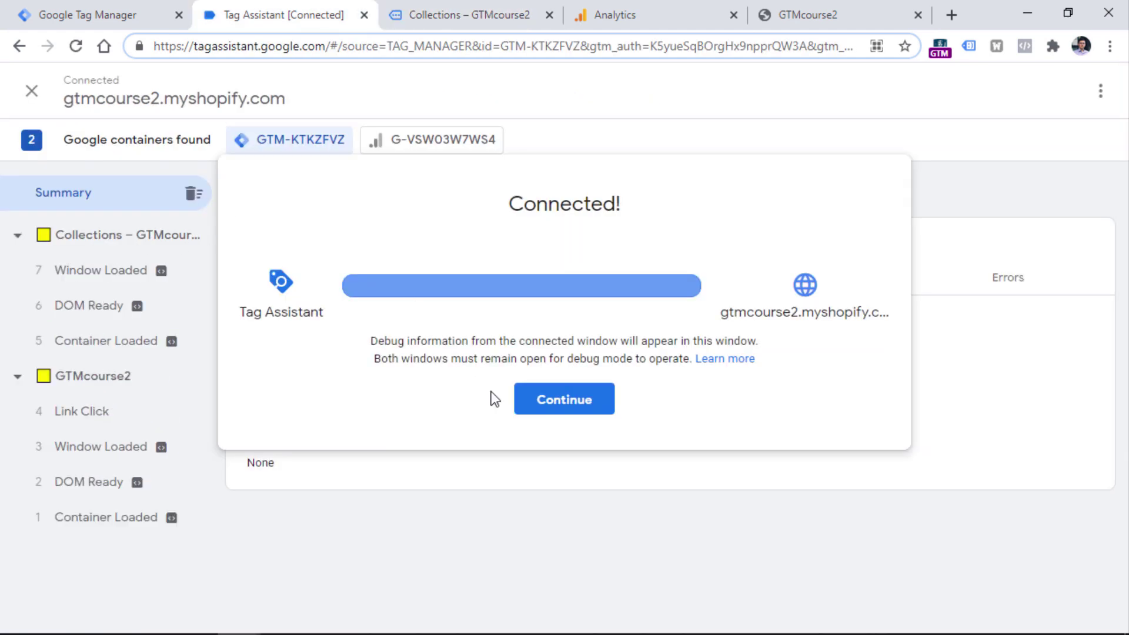
pyautogui.click(532, 402)
# - Examine the click variables of the new Link Click event in Tag Assistant
pyautogui.click(94, 412)
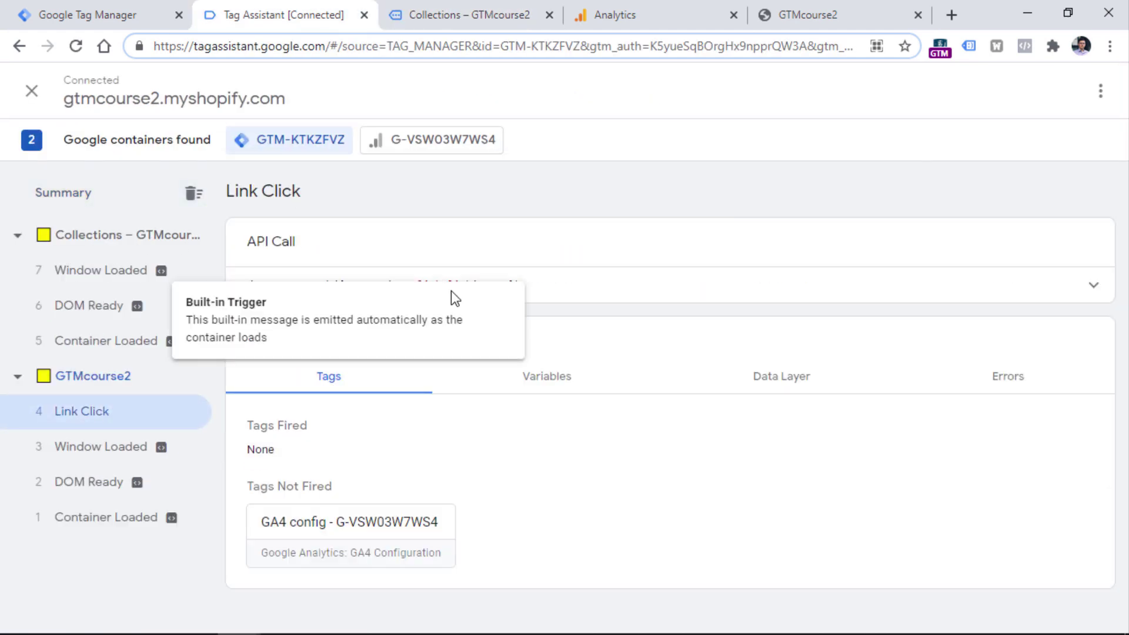
pyautogui.click(544, 381)
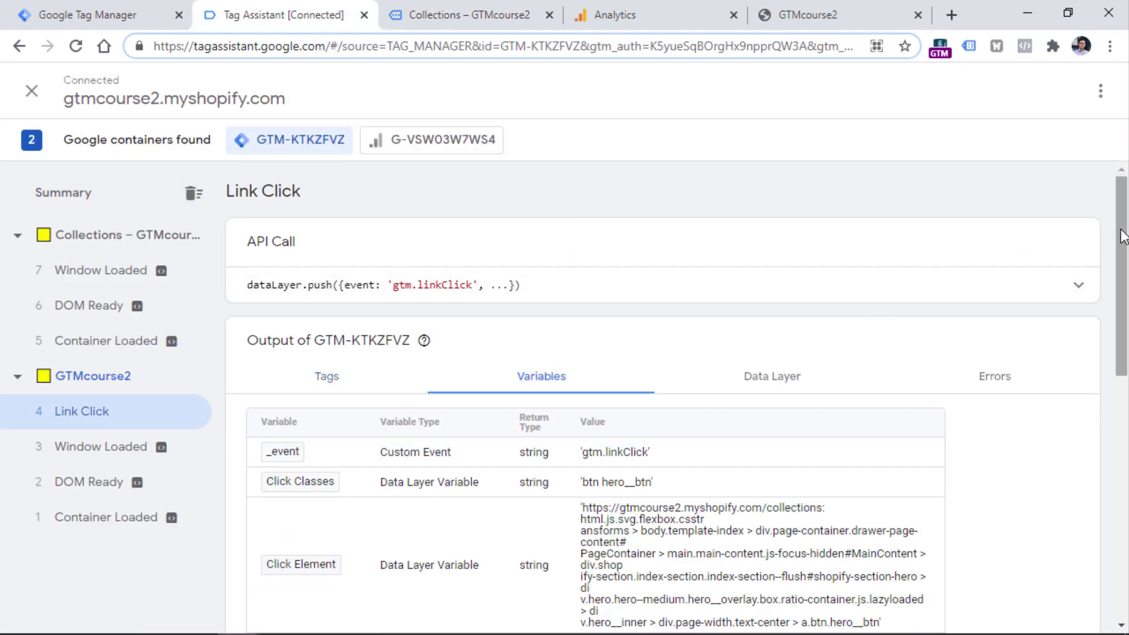
pyautogui.moveTo(1123, 235); pyautogui.dragTo(1123, 368)
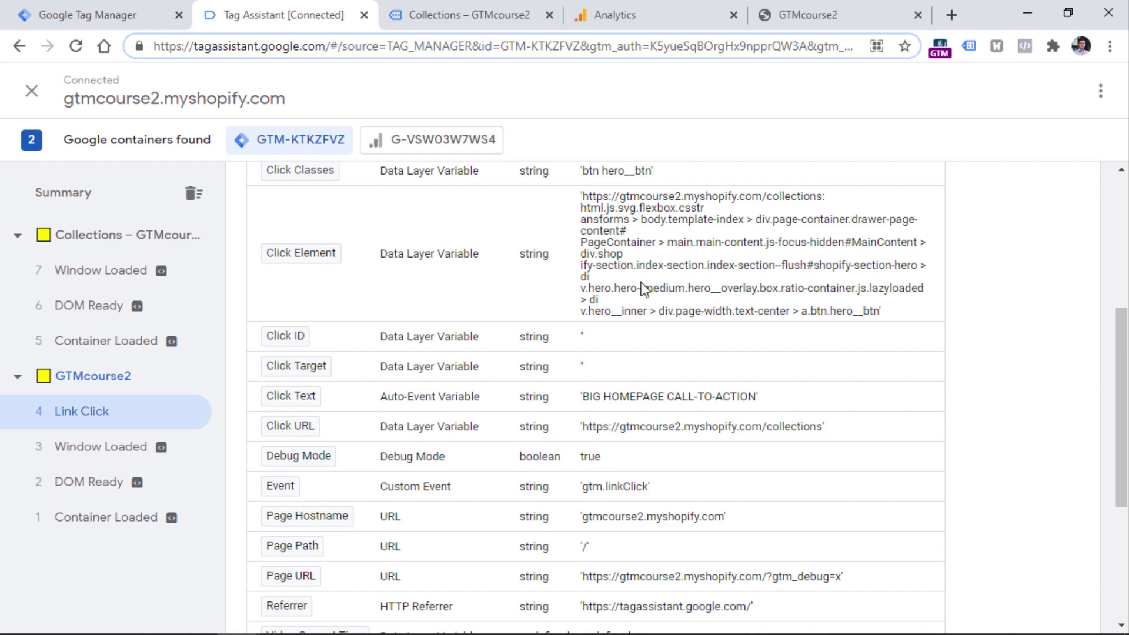
pyautogui.scroll(2, 695, 331)
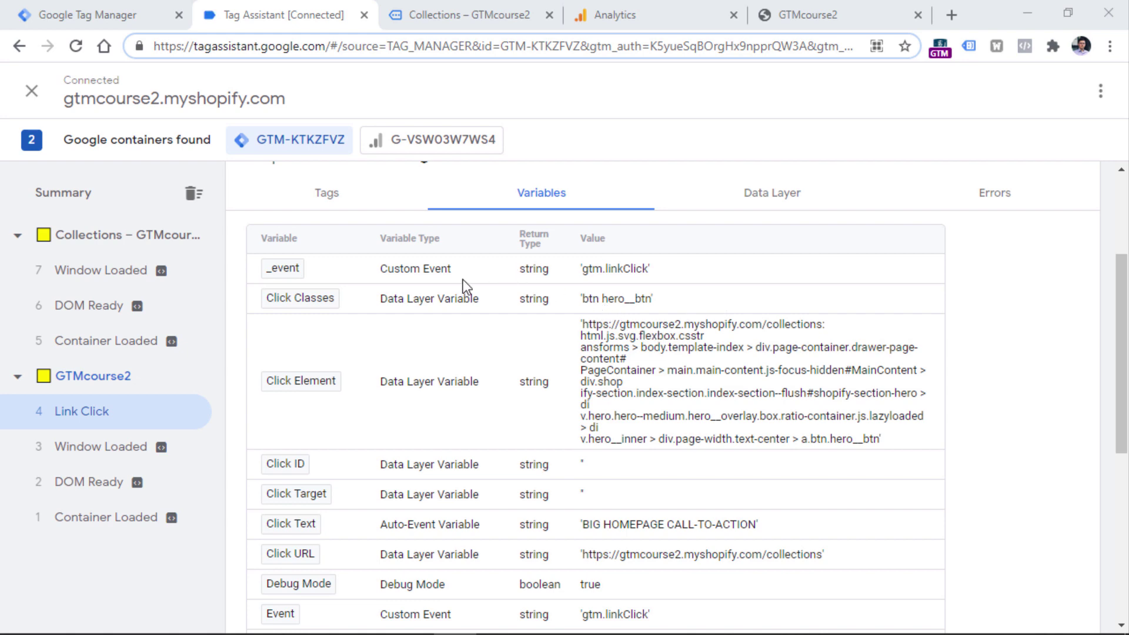
# - Copy the class name hero__btn from the Link Click event's Click Classes value
pyautogui.moveTo(602, 298); pyautogui.dragTo(650, 301)
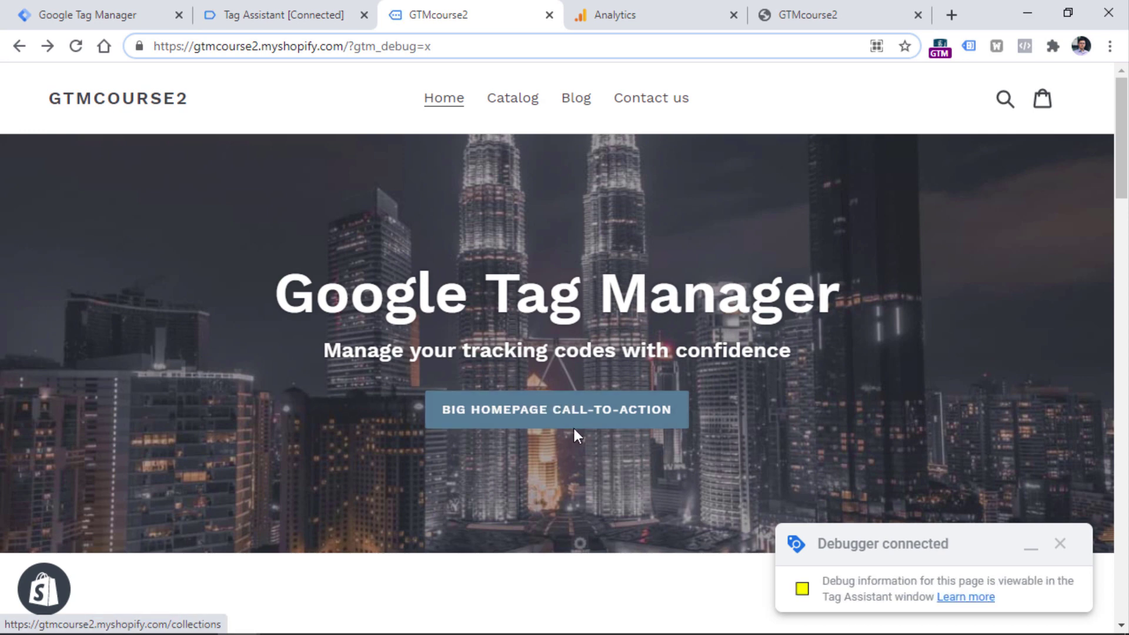
pyautogui.scroll(-1, 531, 330)
pyautogui.scroll(1, 531, 330)
pyautogui.click(254, 10)
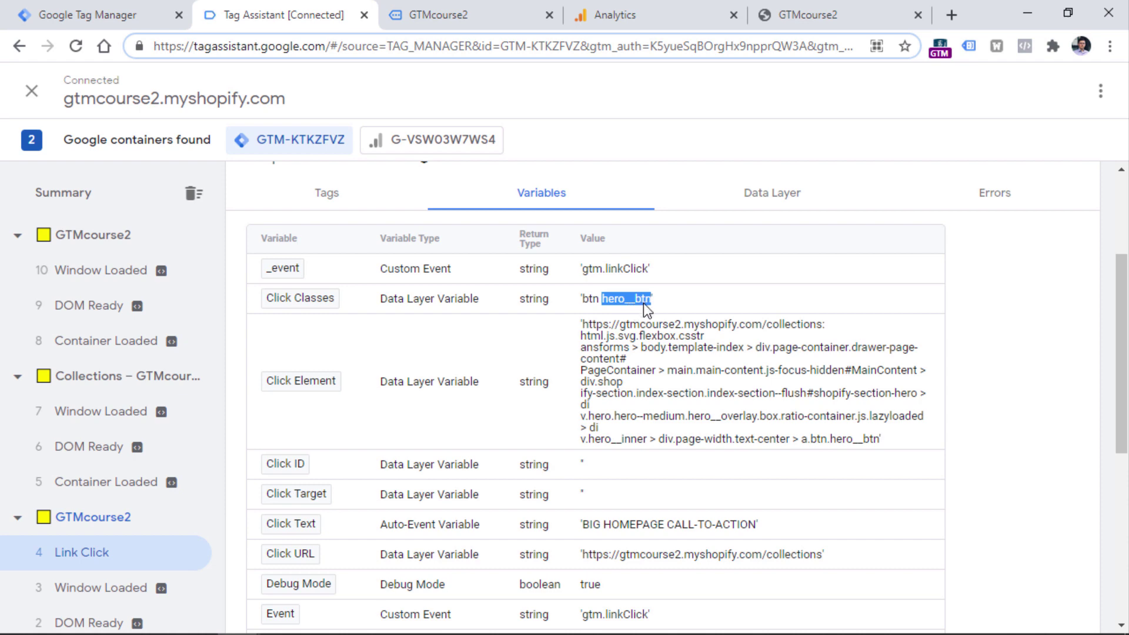
pyautogui.rightClick(624, 297)
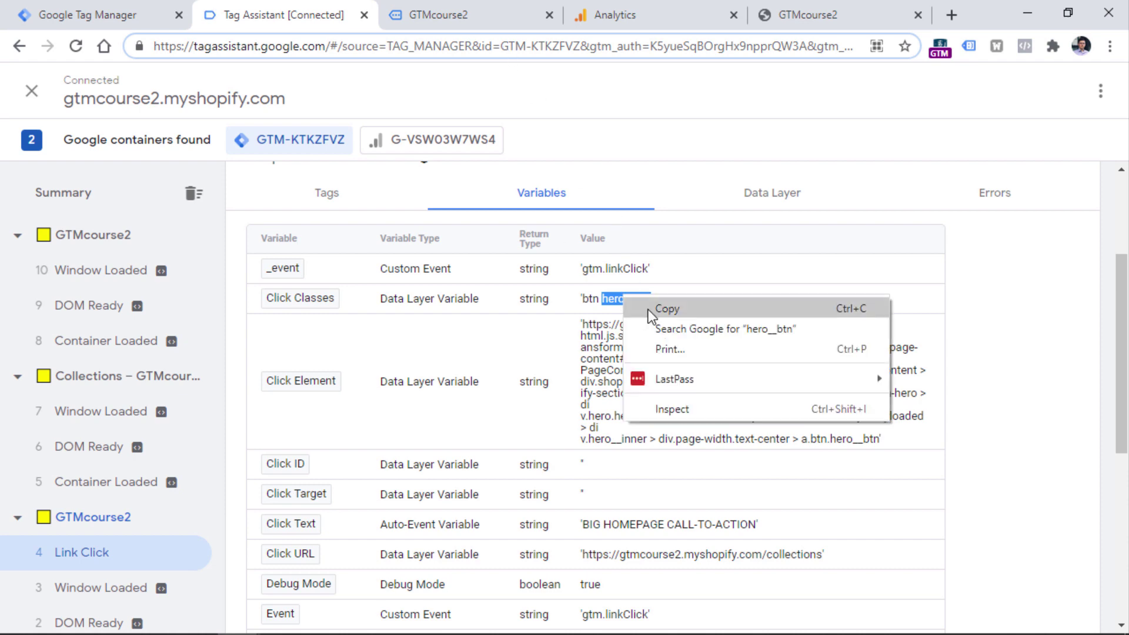
pyautogui.click(648, 308)
# - Inspect the store homepage and search its HTML for the copied class hero__btn
pyautogui.click(471, 12)
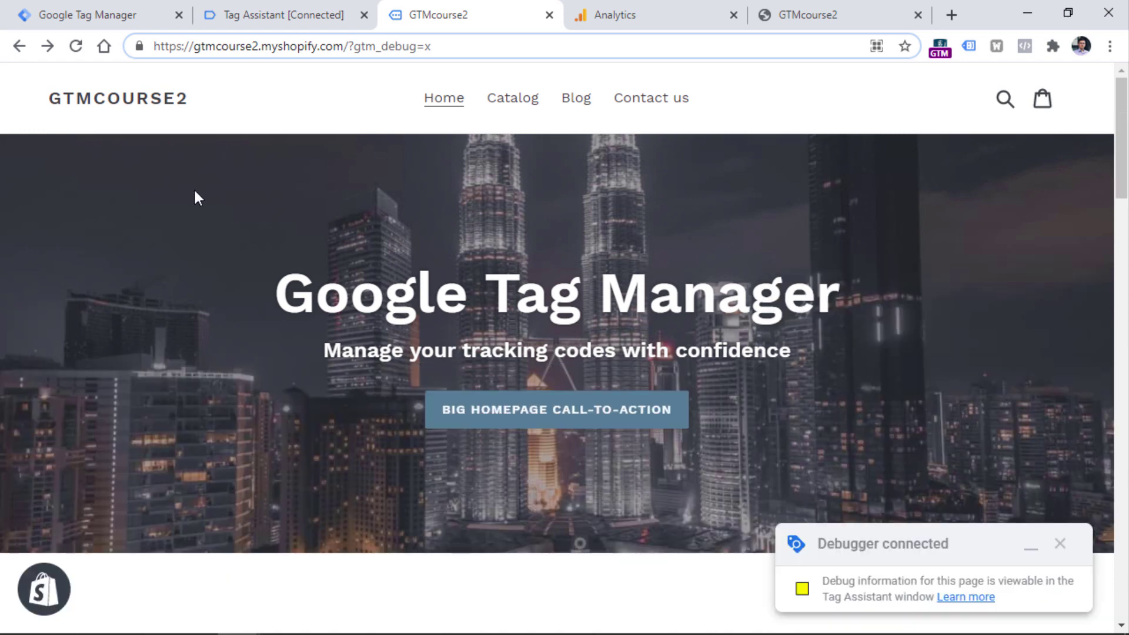
pyautogui.rightClick(193, 189)
pyautogui.click(242, 470)
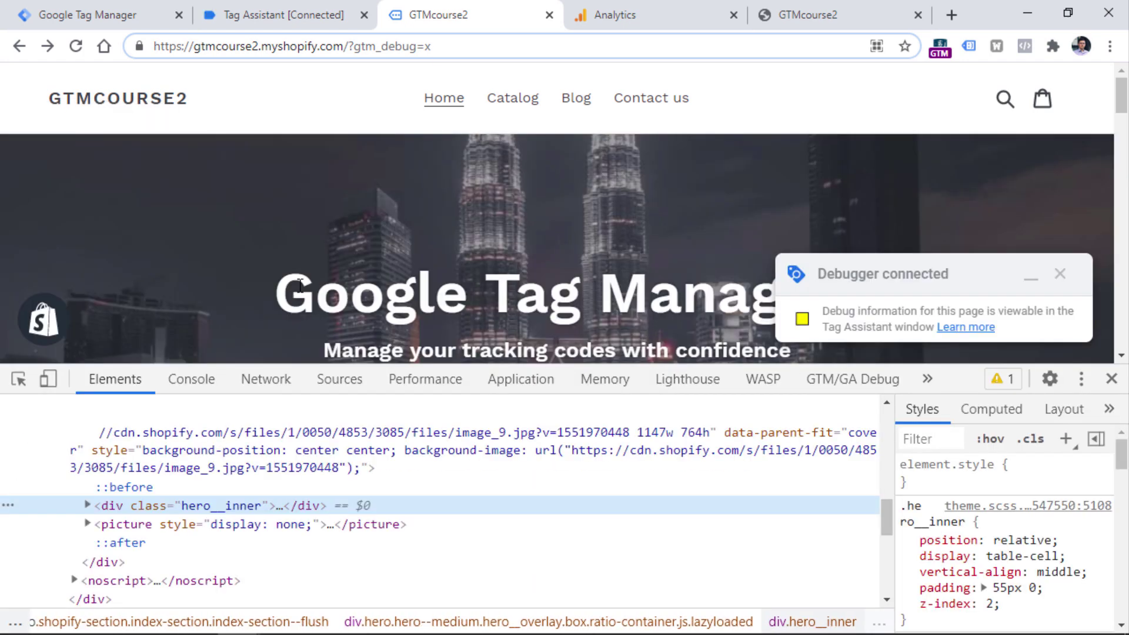
pyautogui.hotkey('ctrl', 'f')
pyautogui.hotkey('ctrl', 'v')
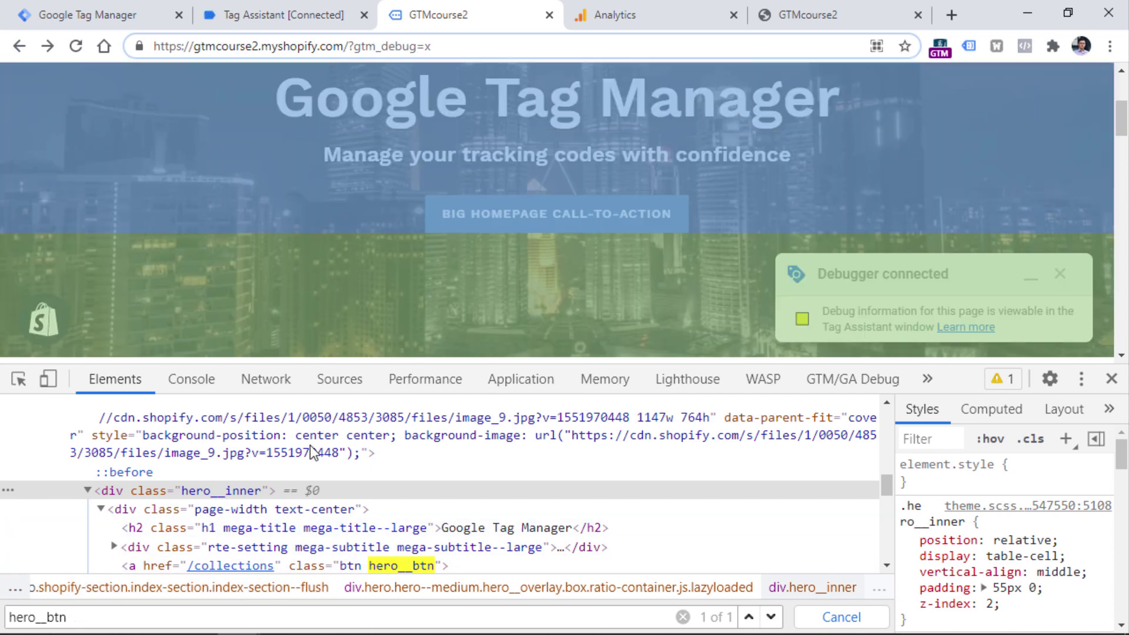
# - Switch back to Tag Manager and show the workspace's triggers
pyautogui.click(272, 8)
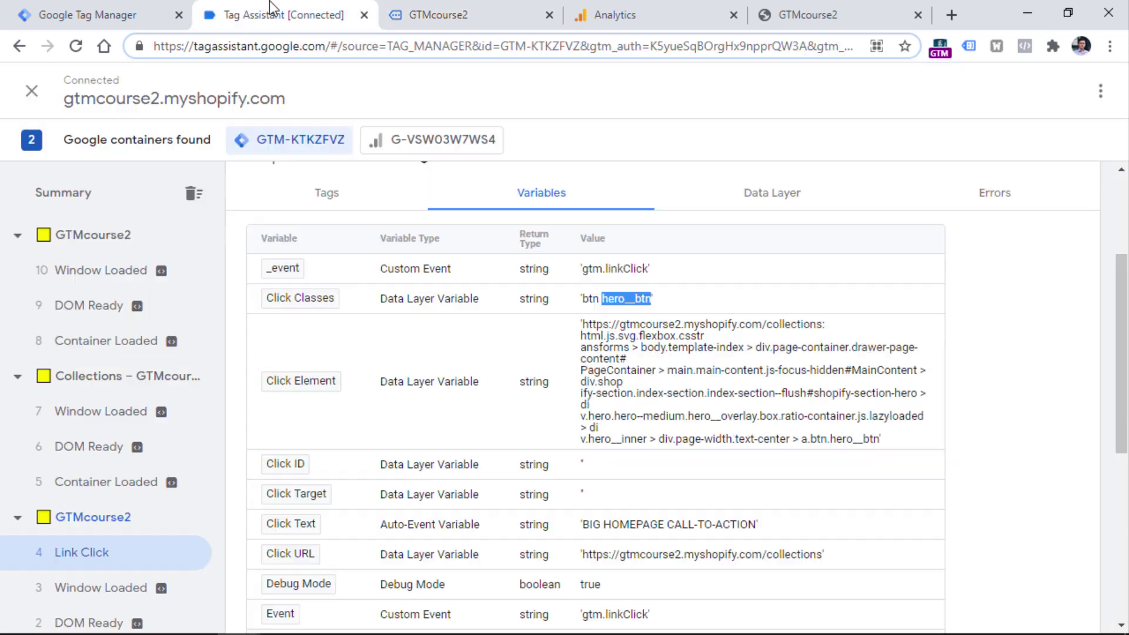
pyautogui.click(93, 11)
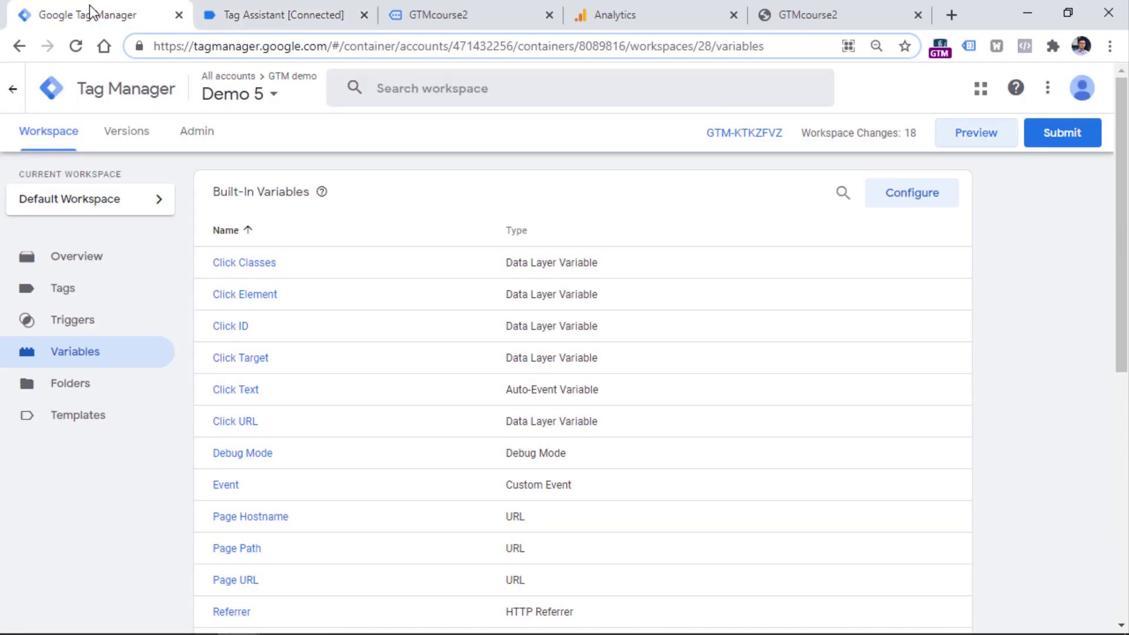
pyautogui.click(77, 317)
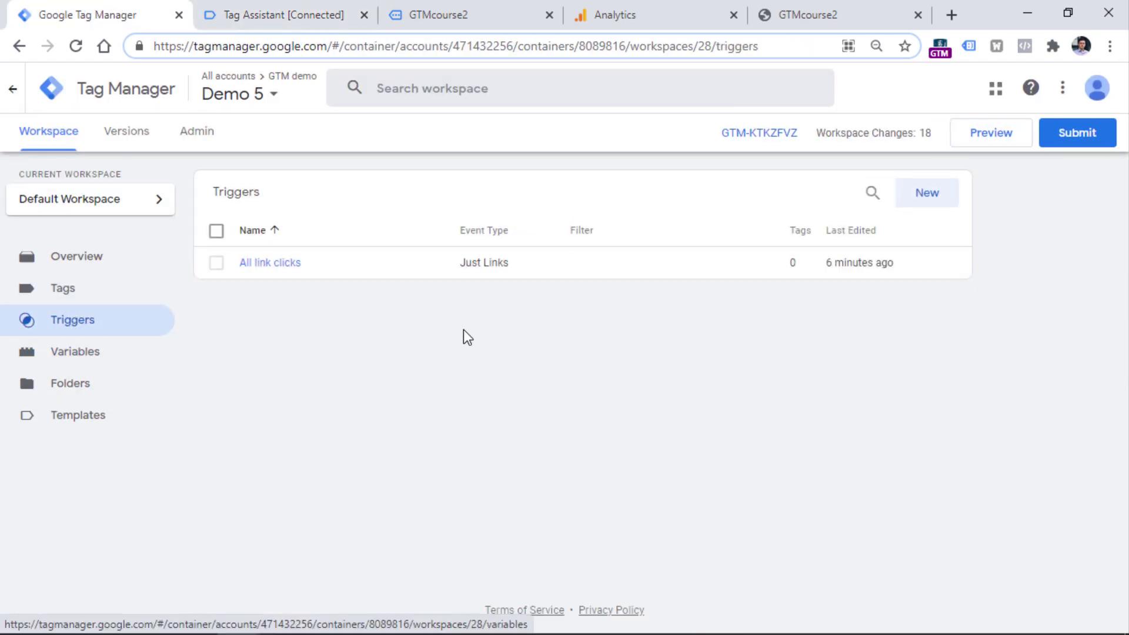
pyautogui.click(938, 198)
pyautogui.click(704, 405)
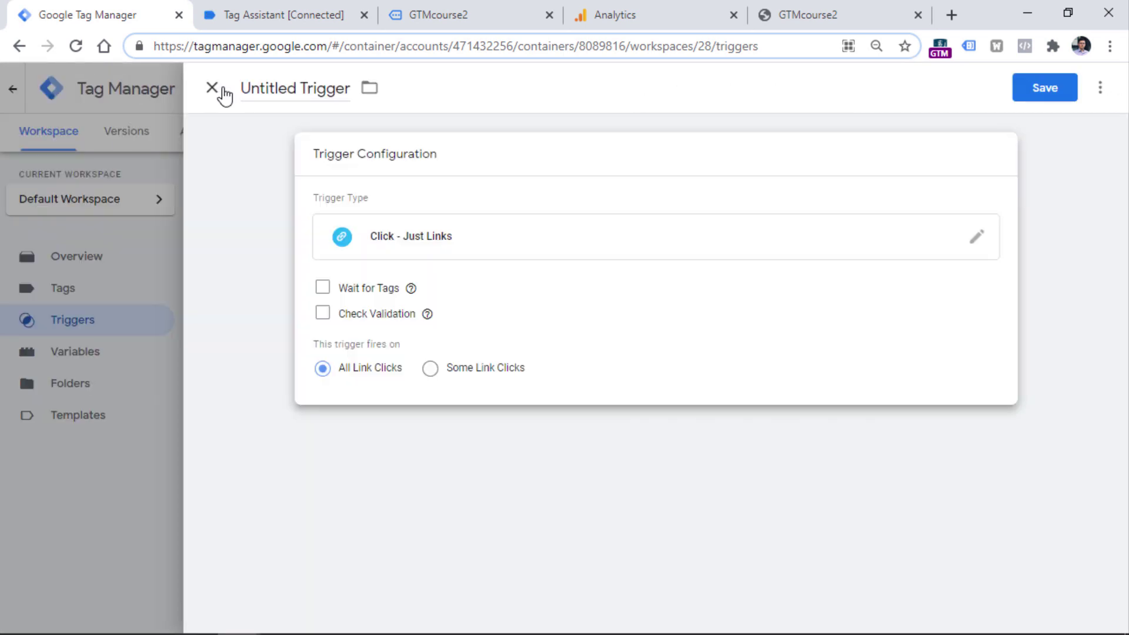
pyautogui.click(212, 88)
pyautogui.click(689, 274)
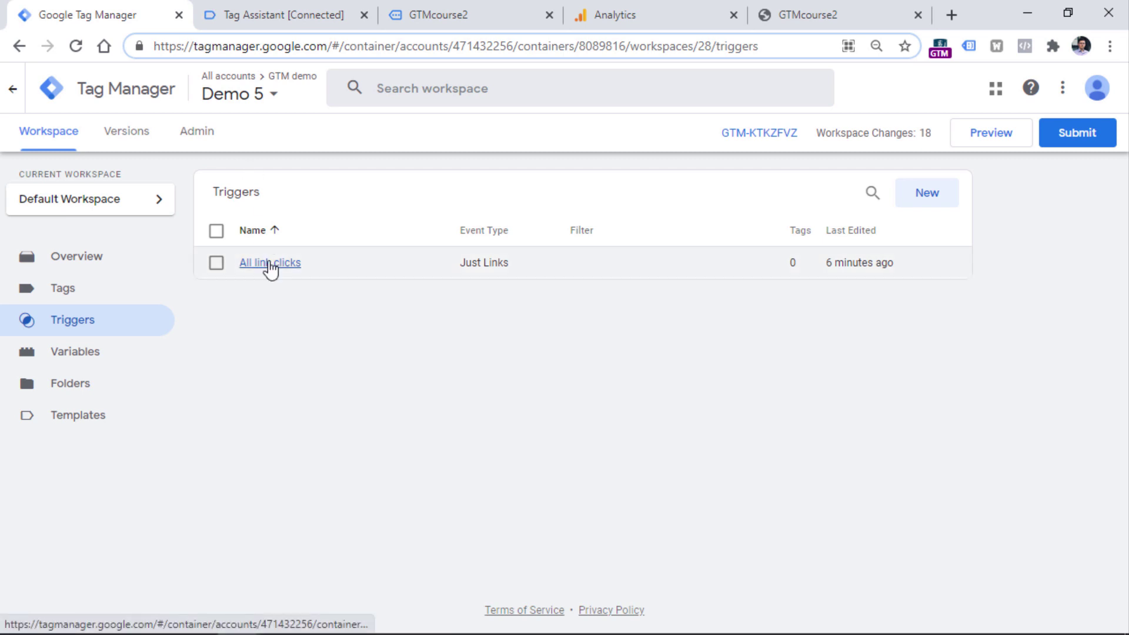
# - Limit the "All link clicks" trigger to some link clicks, with the condition Click Classes contains hero__btn
pyautogui.click(270, 265)
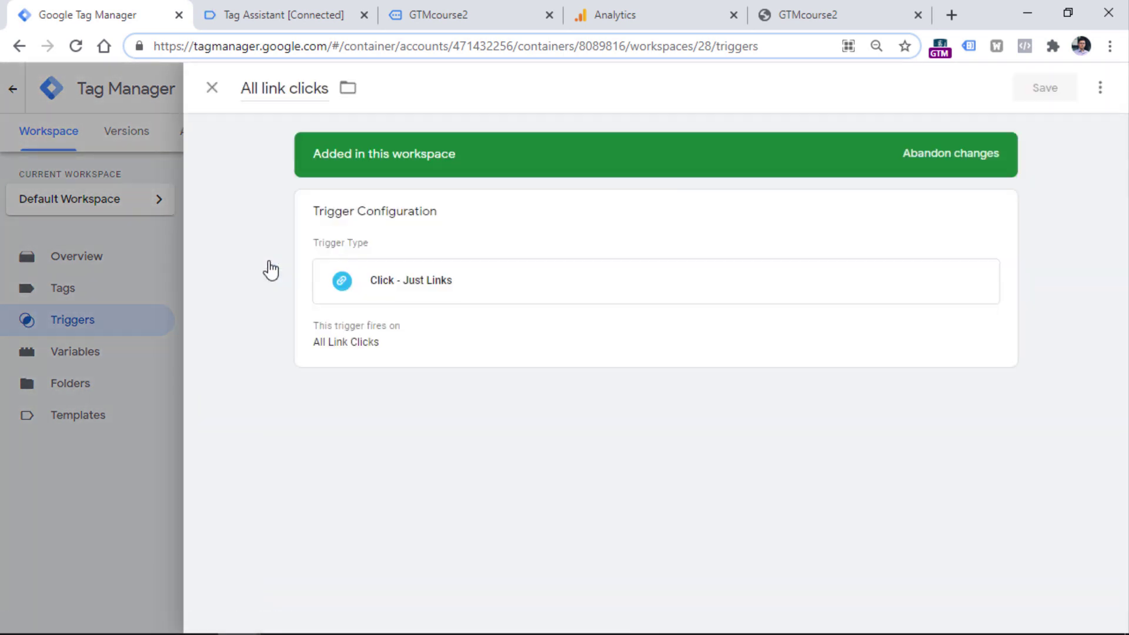
pyautogui.click(357, 325)
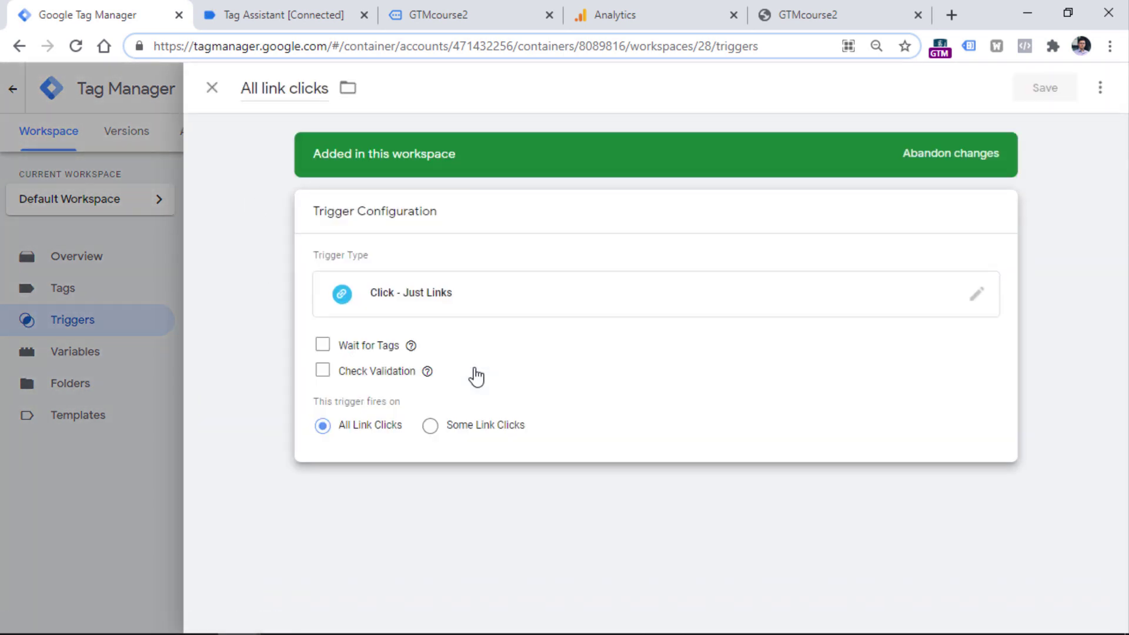
pyautogui.click(430, 426)
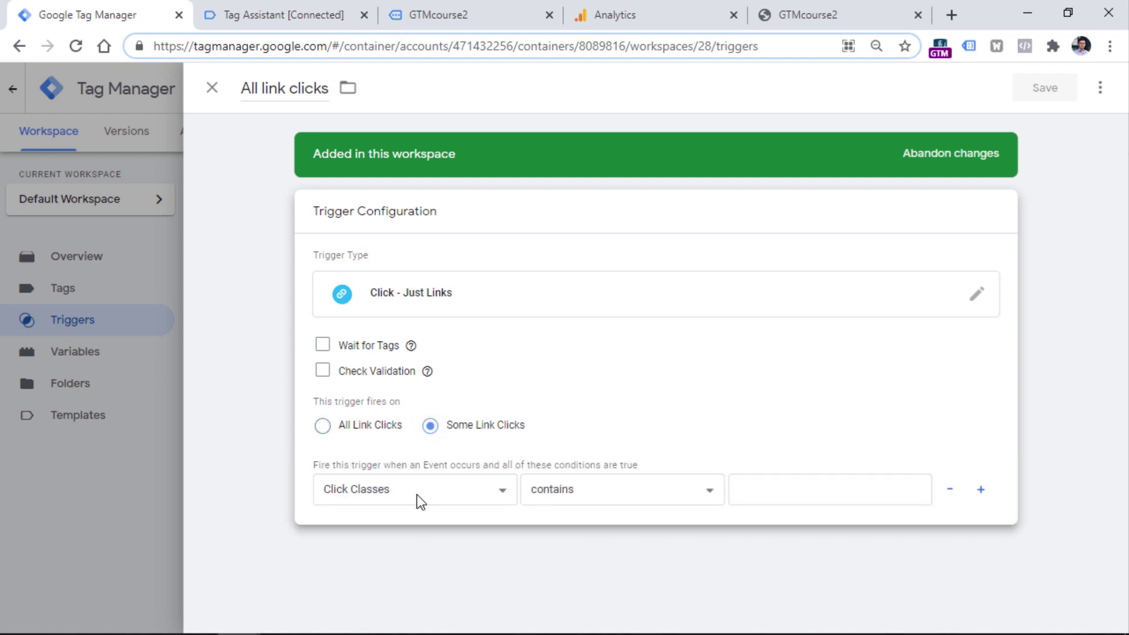
pyautogui.click(801, 488)
pyautogui.write('hero__btn')
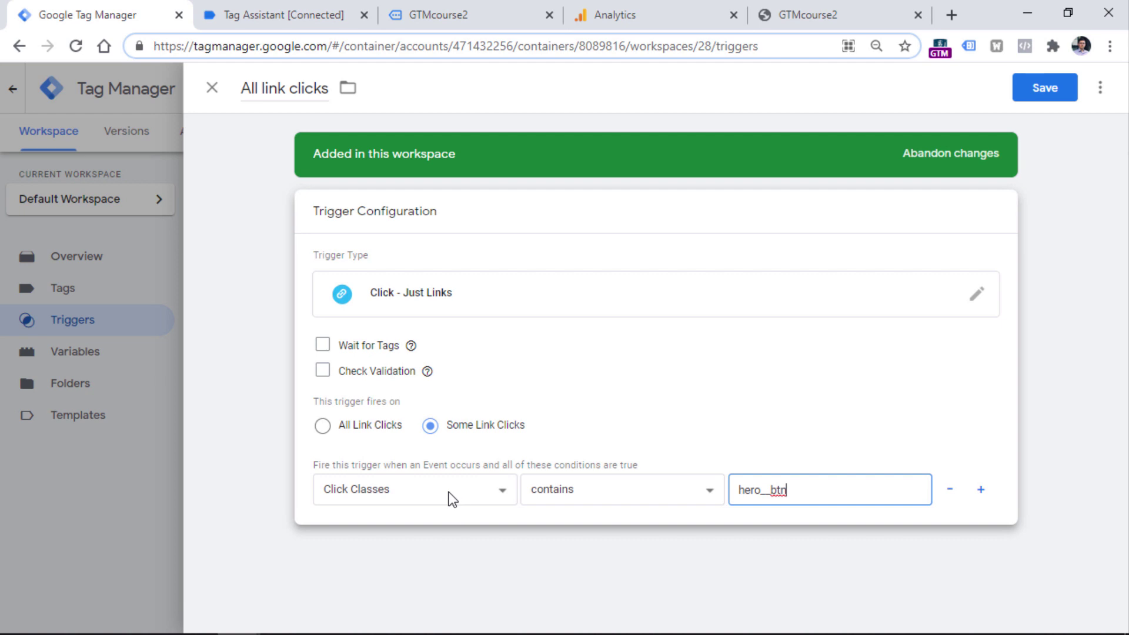
# - Compare the trigger's condition value with the Click Classes value of the Link Click event in Tag Assistant
pyautogui.moveTo(793, 491); pyautogui.dragTo(730, 490)
pyautogui.click(311, 17)
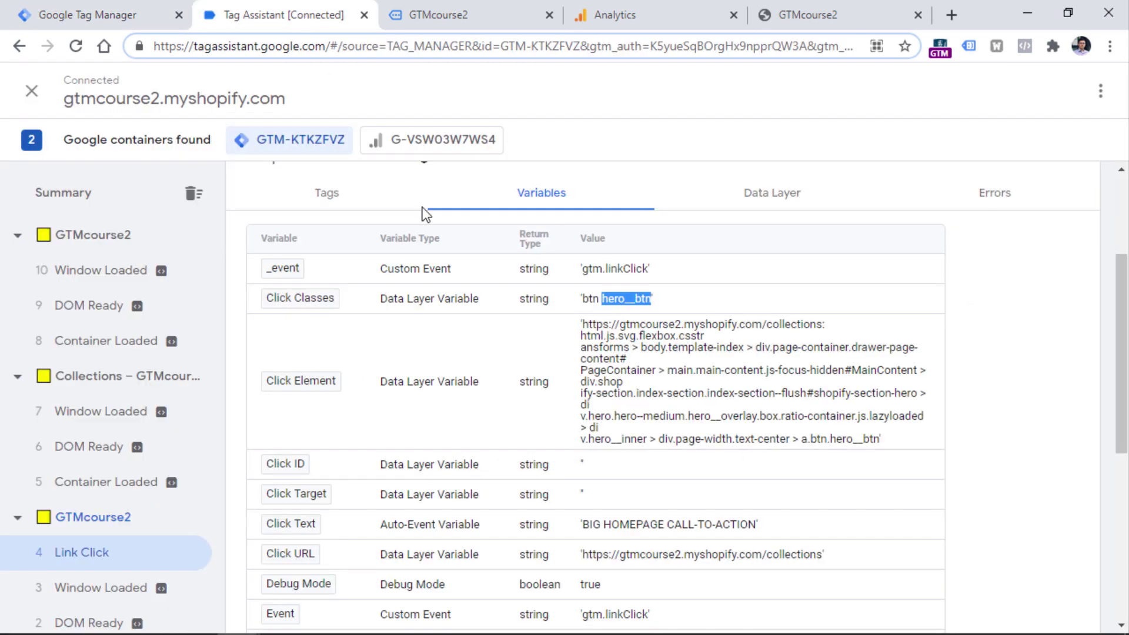
pyautogui.doubleClick(616, 299)
pyautogui.click(88, 15)
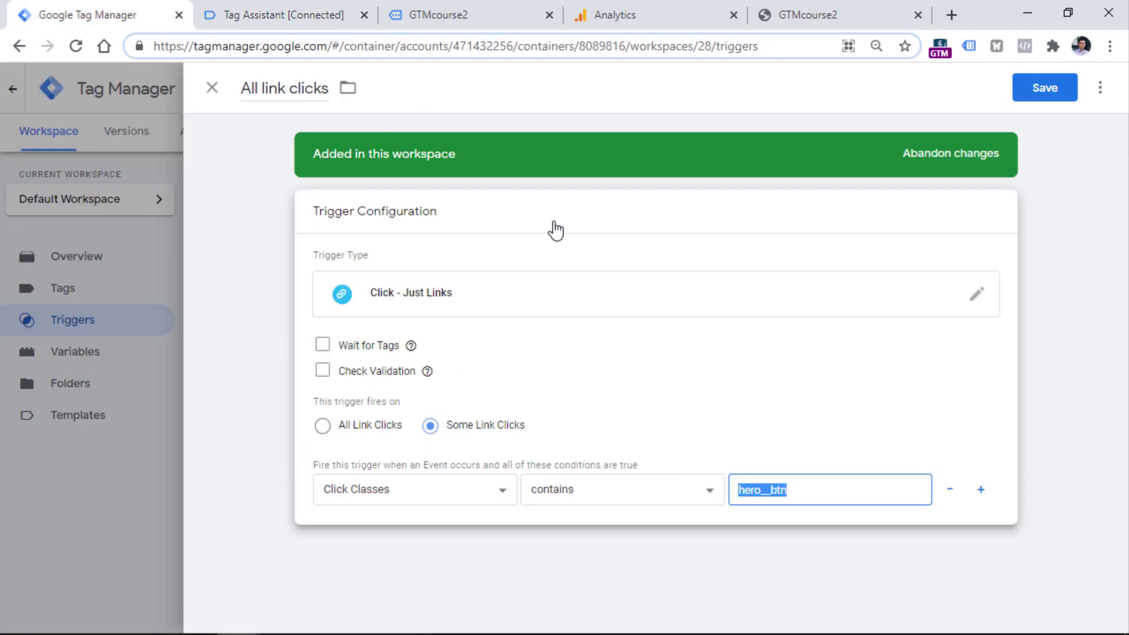
# - Rename the trigger as "Link click - hero__btn button" and save it
pyautogui.click(271, 92)
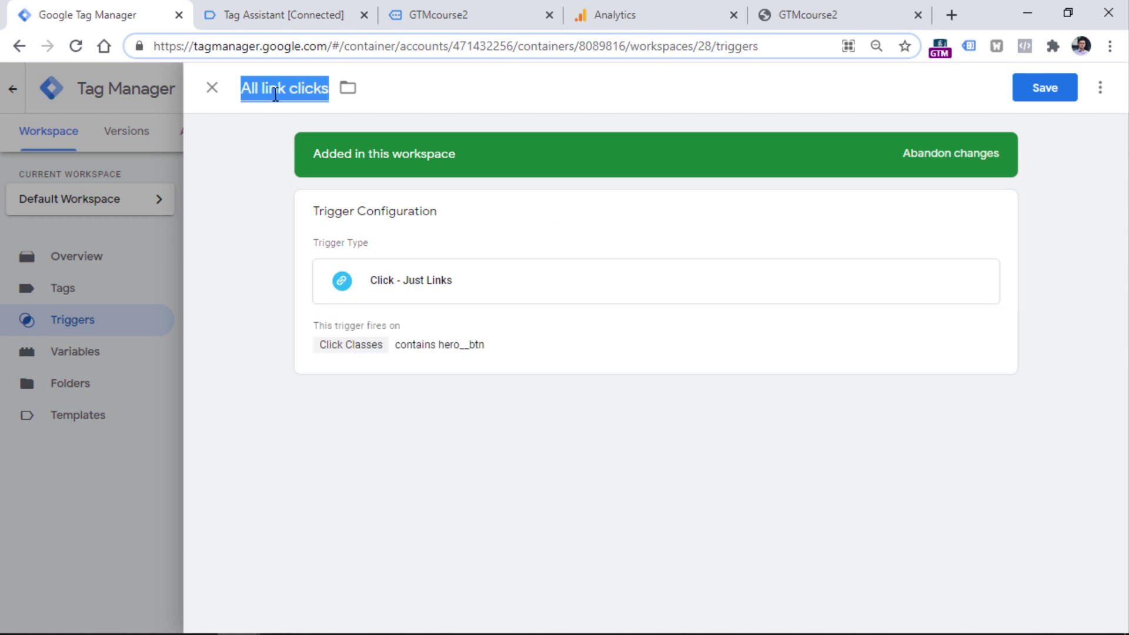
pyautogui.write('Link click - hero__btn button')
pyautogui.click(1045, 93)
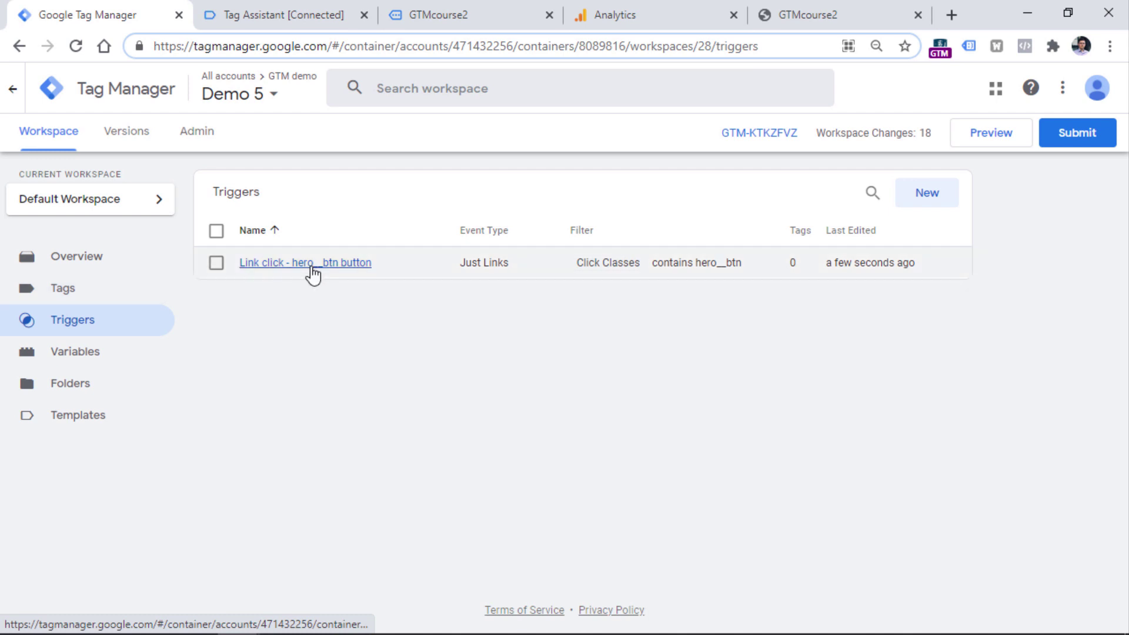
# - Create a new tag of type Google Analytics: GA4 Event
pyautogui.click(70, 289)
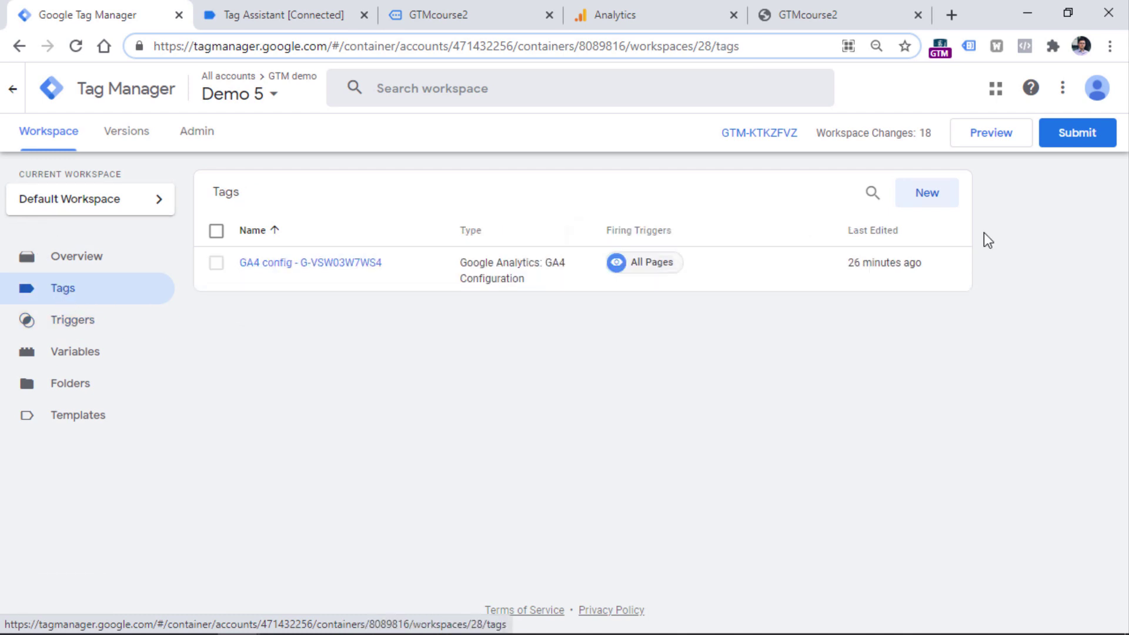
pyautogui.click(927, 194)
pyautogui.click(423, 256)
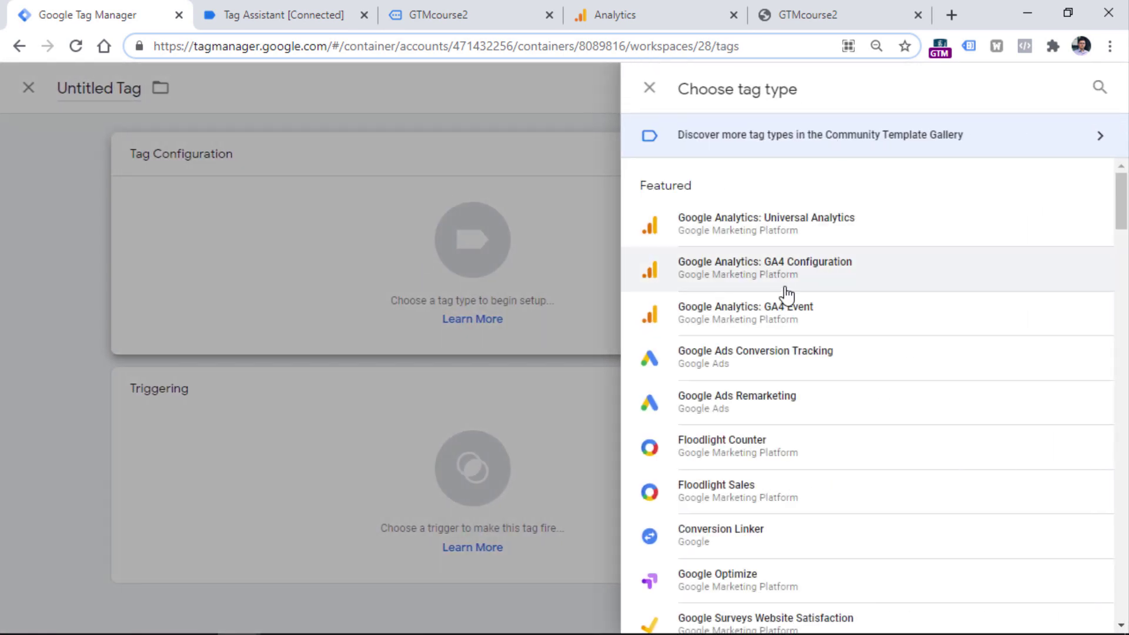
pyautogui.click(785, 315)
# - Choose "GA4 config - G-VSW03W7WS4" as the configuration tag and name the event call_to_action_click
pyautogui.click(377, 327)
pyautogui.click(365, 367)
pyautogui.click(397, 377)
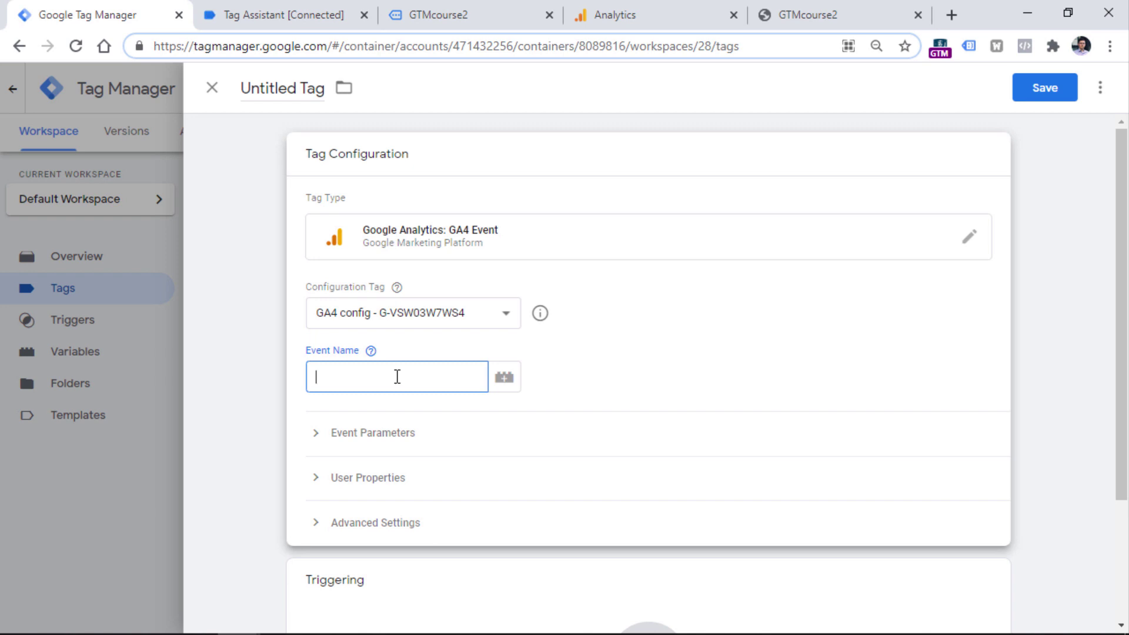
pyautogui.write('call_to_action_click')
# - Add two empty event parameter rows to the GA4 event tag
pyautogui.click(372, 437)
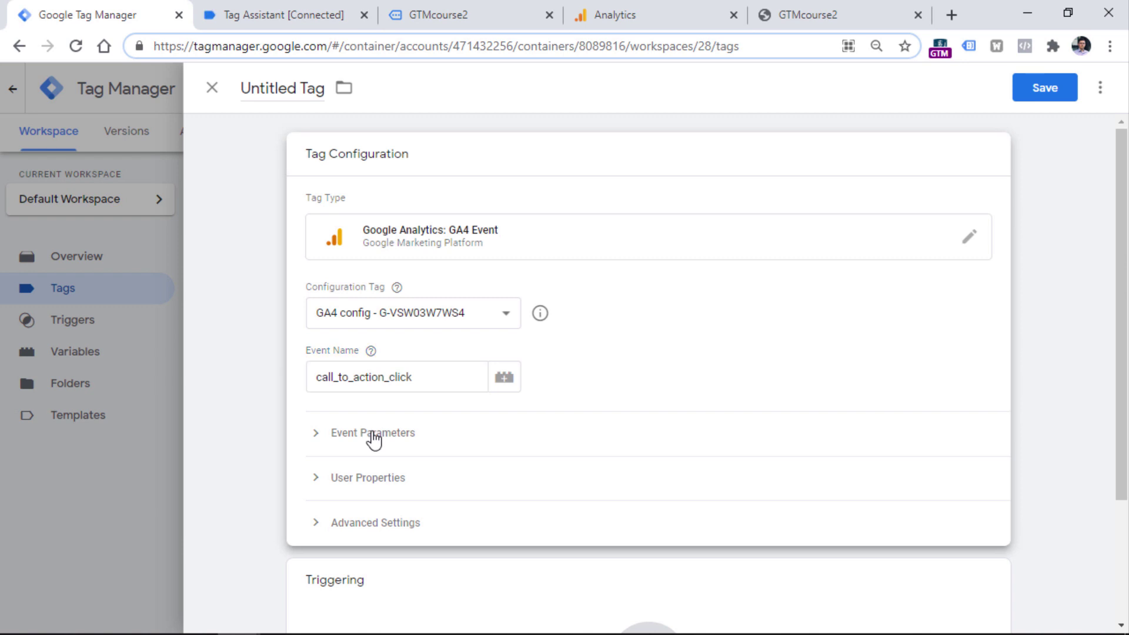
pyautogui.click(283, 13)
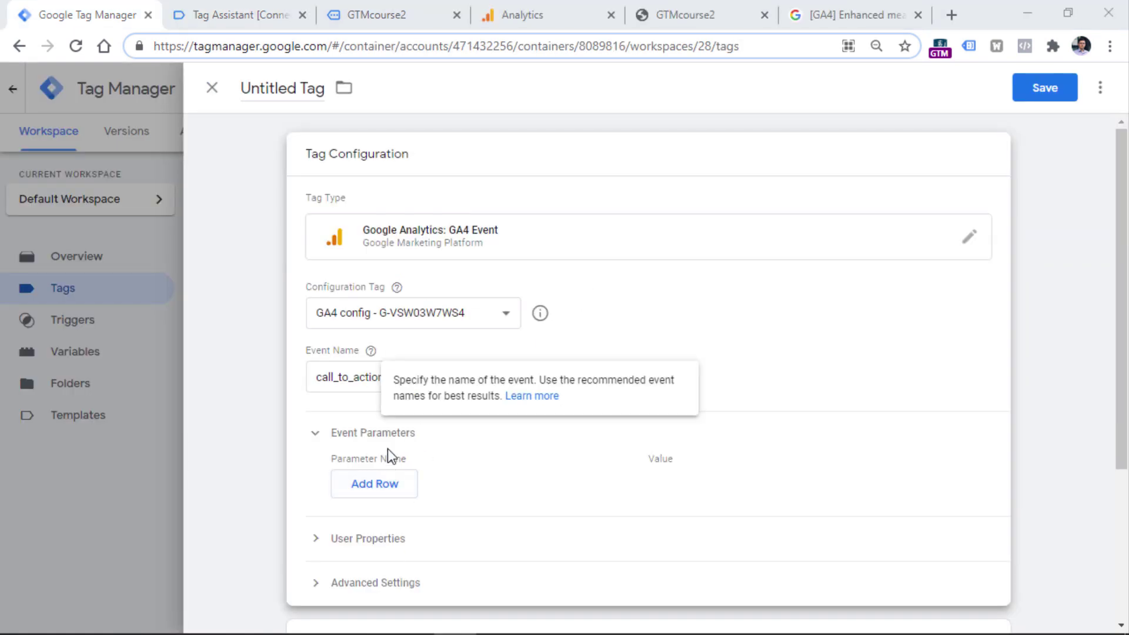
pyautogui.click(372, 493)
pyautogui.click(366, 528)
pyautogui.click(383, 500)
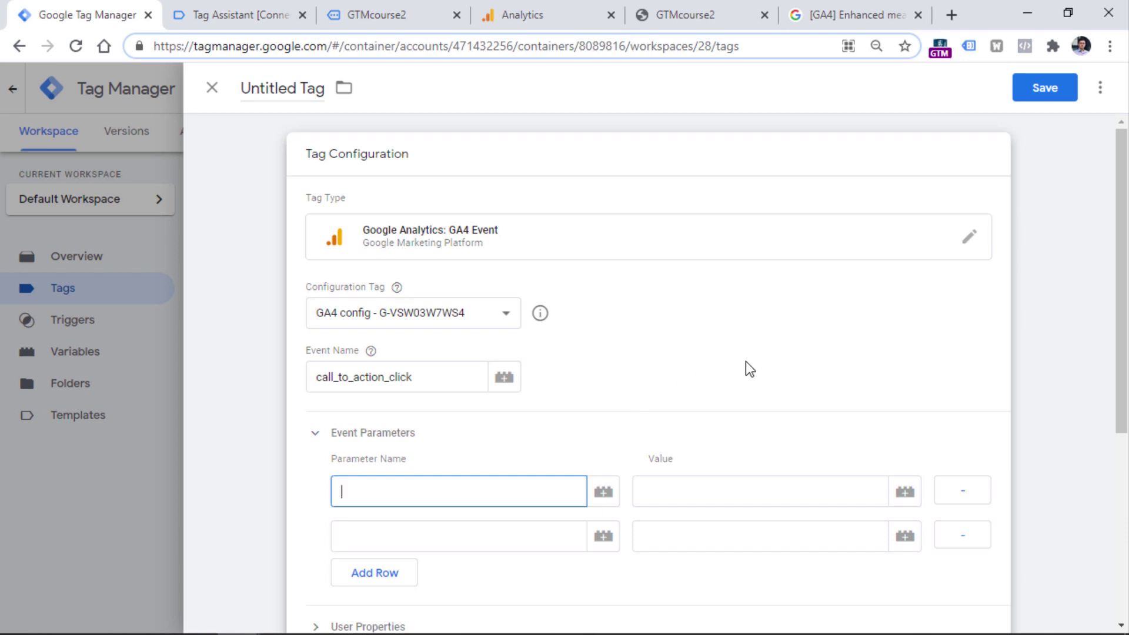
# - Examine the "[GA4] Enhanced measurement" help article for the parameters collected with outbound clicks and file downloads
pyautogui.click(848, 9)
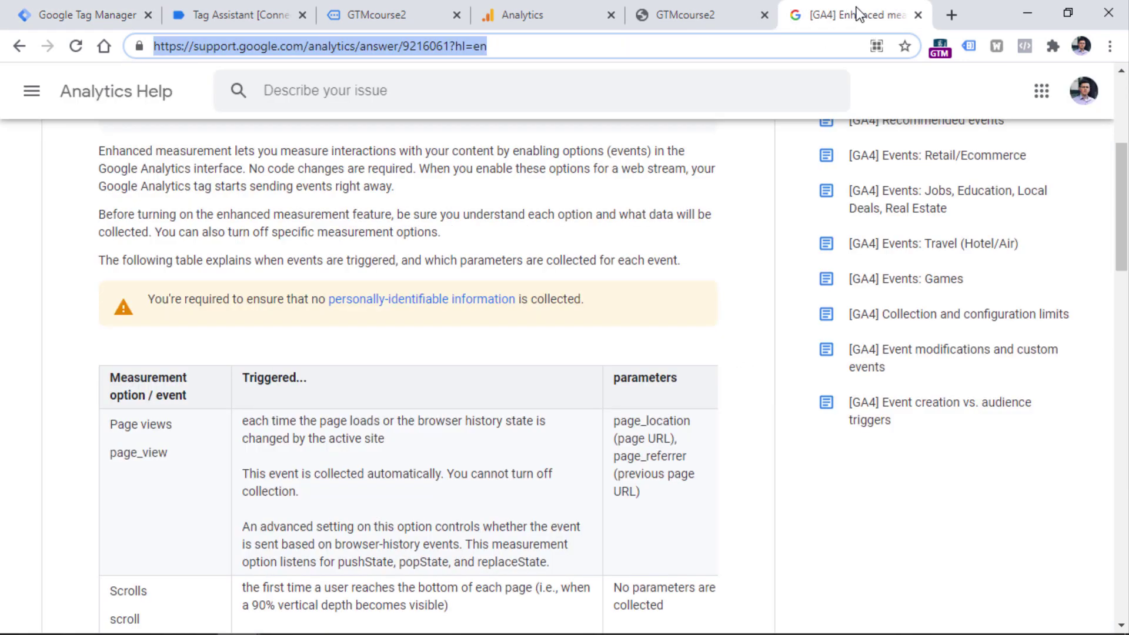
pyautogui.scroll(5, 396, 239)
pyautogui.moveTo(89, 337); pyautogui.dragTo(606, 340)
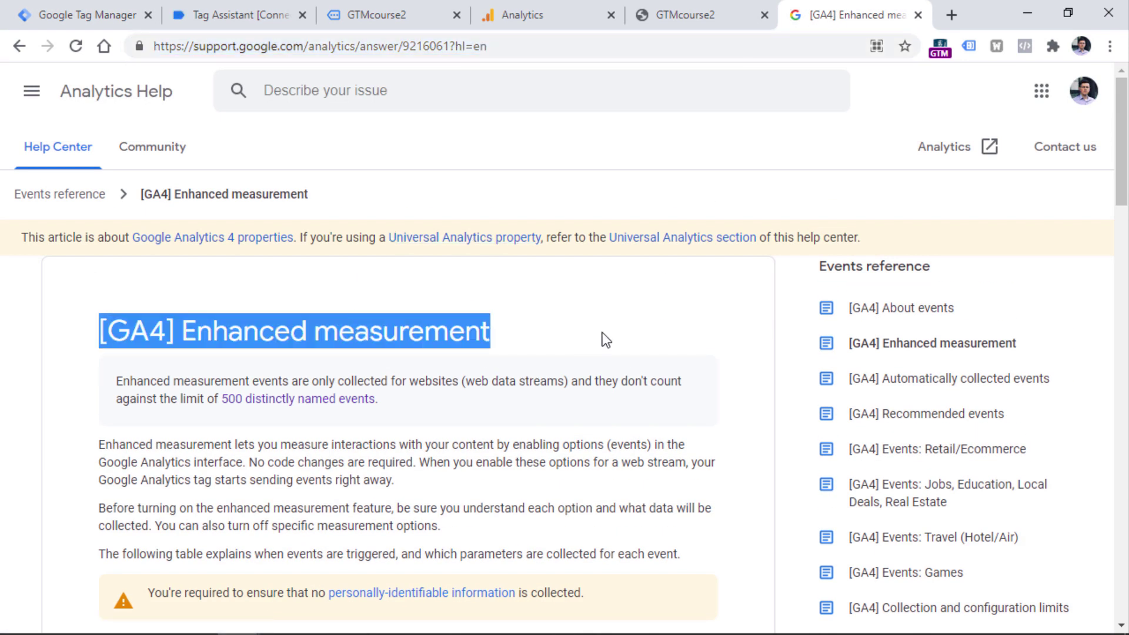
pyautogui.scroll(-10, 606, 340)
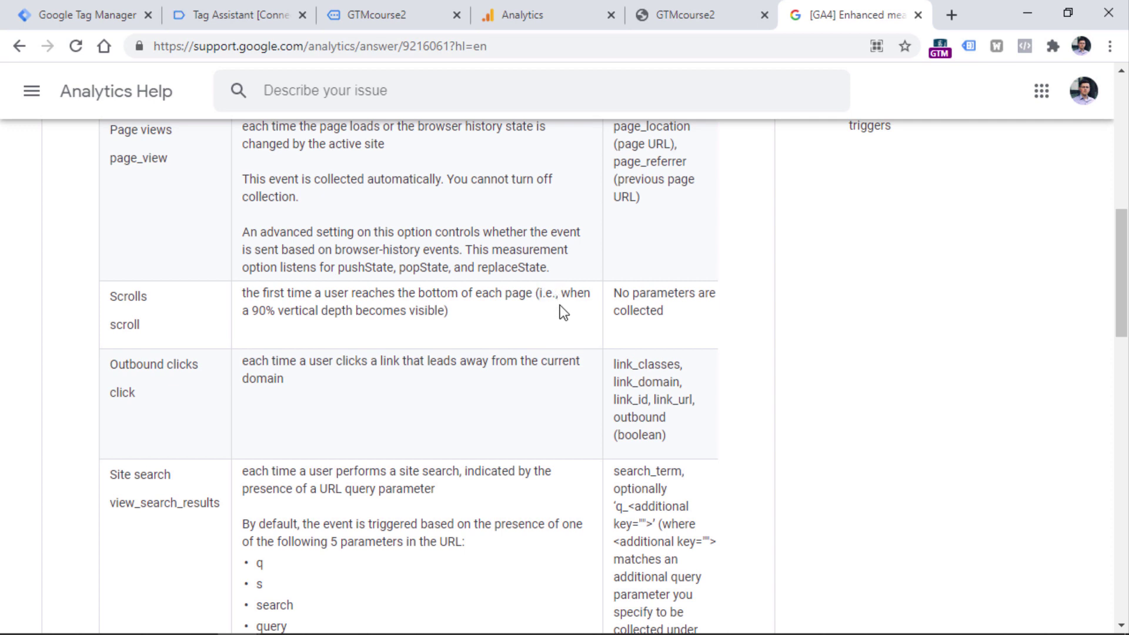
pyautogui.doubleClick(122, 393)
pyautogui.moveTo(118, 369); pyautogui.dragTo(206, 378)
pyautogui.click(322, 428)
pyautogui.doubleClick(647, 365)
pyautogui.doubleClick(632, 400)
pyautogui.doubleClick(672, 400)
pyautogui.scroll(-9, 677, 414)
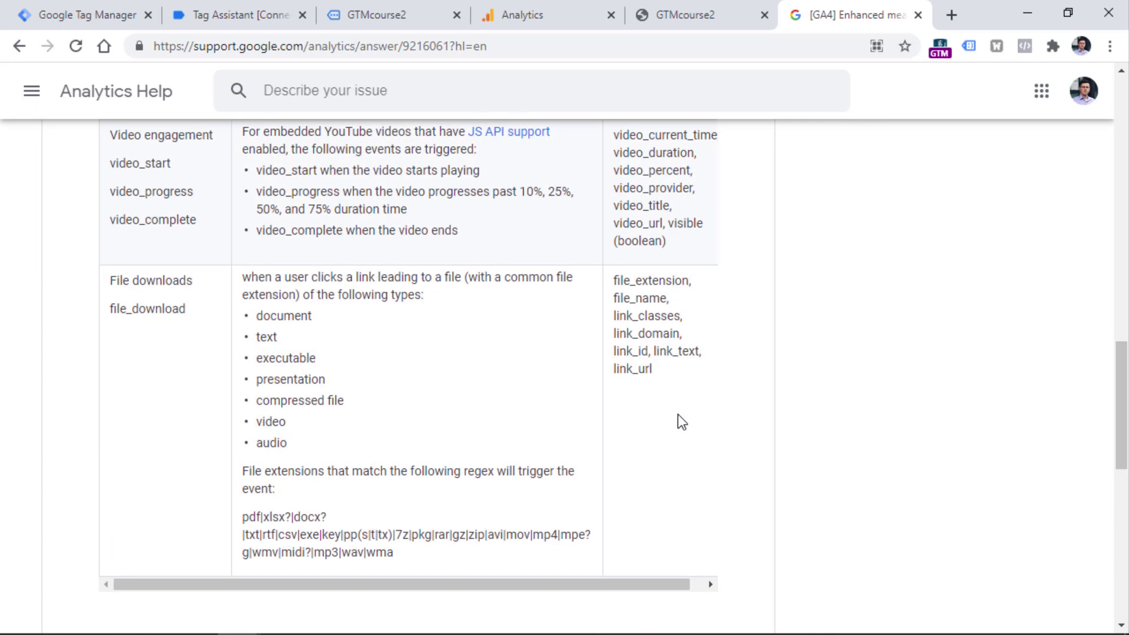
# - Name the two event parameters link_text and link_url, taking the names from the enhanced measurement help article
pyautogui.doubleClick(676, 351)
pyautogui.click(669, 351)
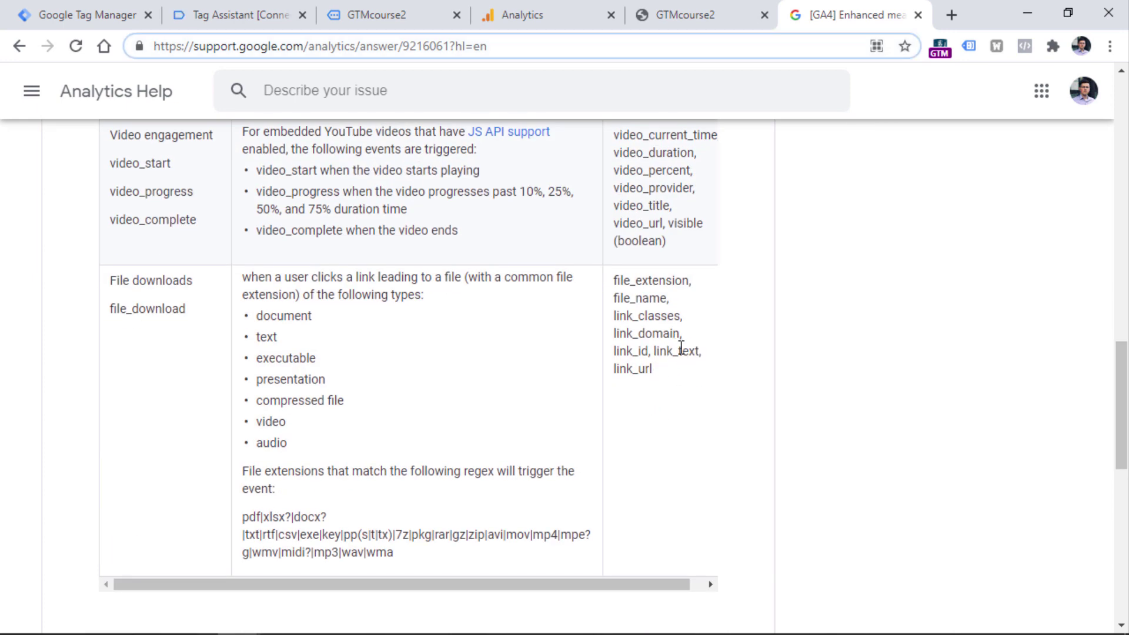
pyautogui.doubleClick(676, 353)
pyautogui.rightClick(682, 354)
pyautogui.click(706, 368)
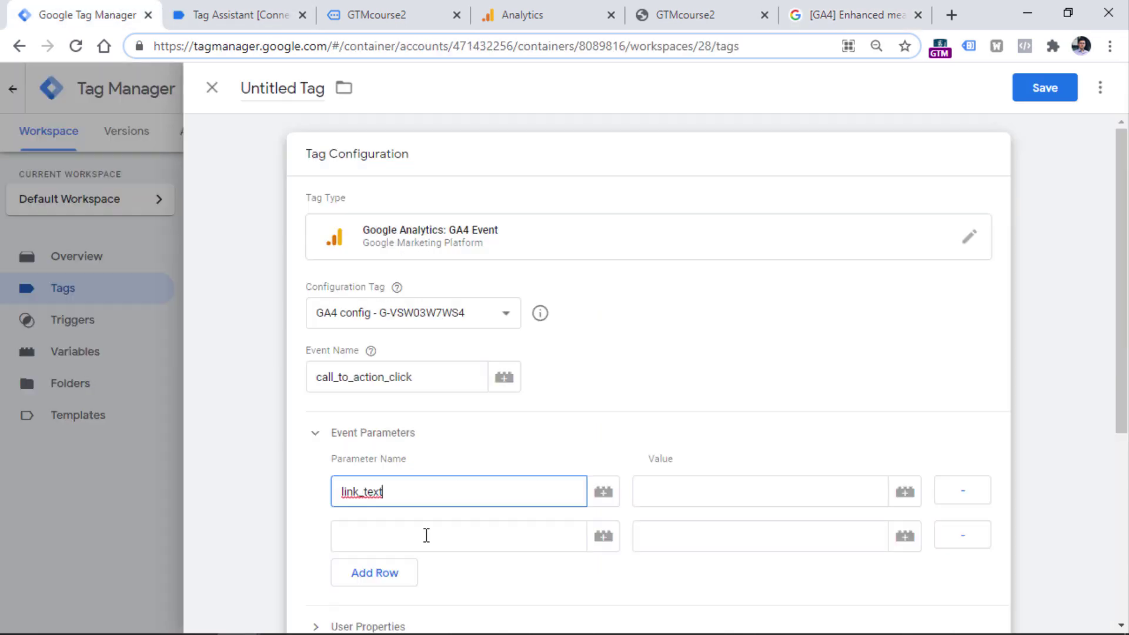
pyautogui.click(427, 535)
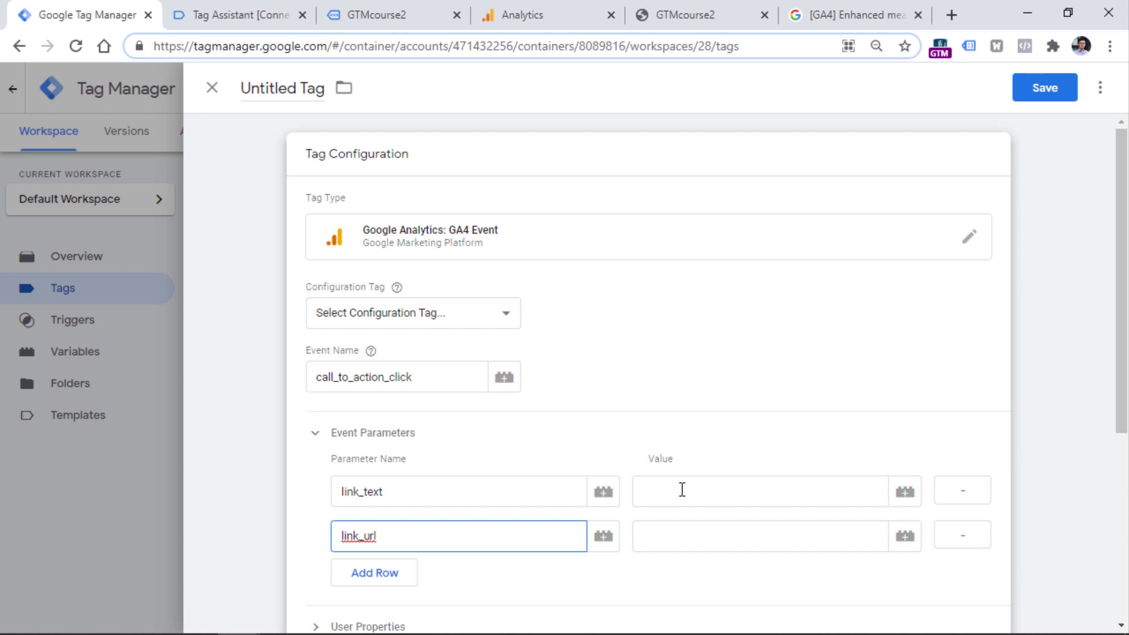
pyautogui.click(403, 490)
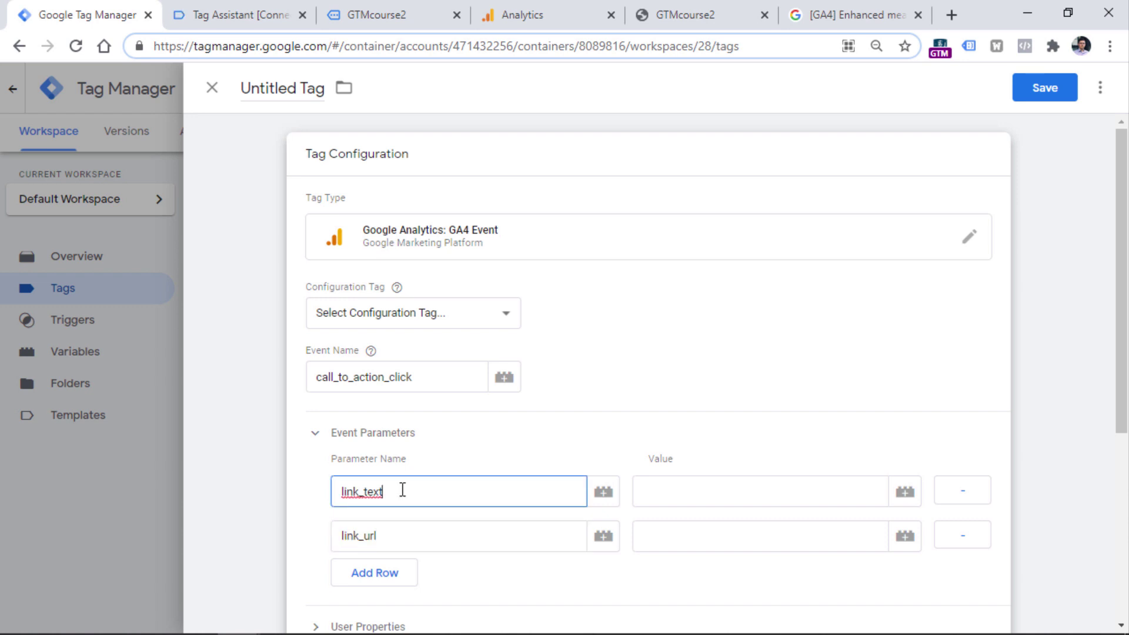
# - Check the link click's Click Text variable in Tag Assistant against the homepage button, and set link_text to the Click Text variable
pyautogui.click(720, 495)
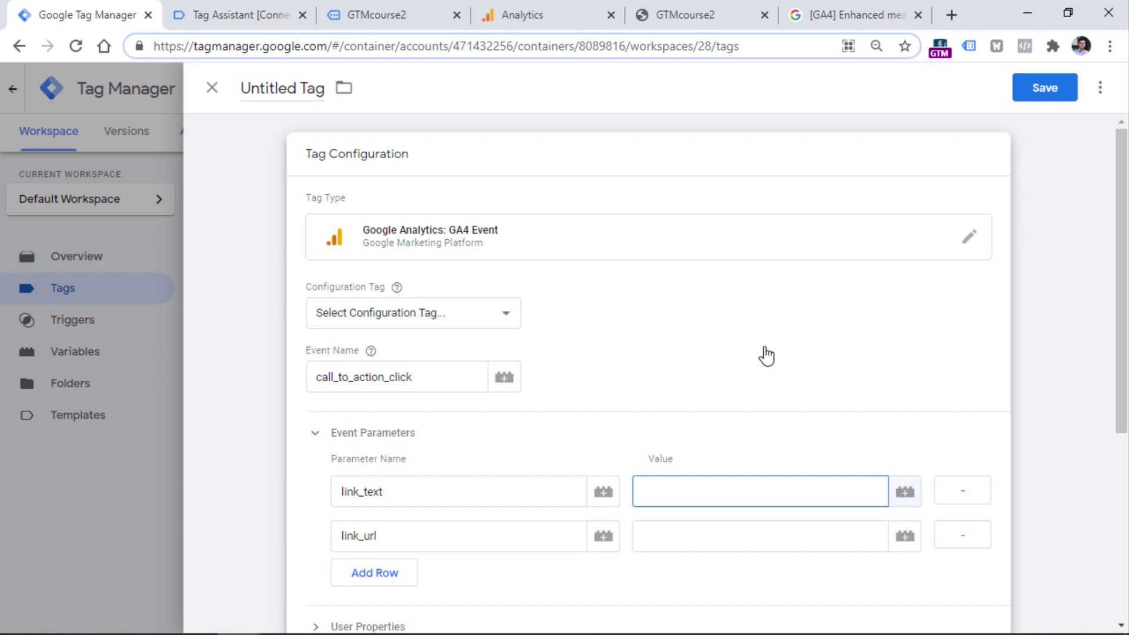
pyautogui.click(358, 8)
pyautogui.click(190, 11)
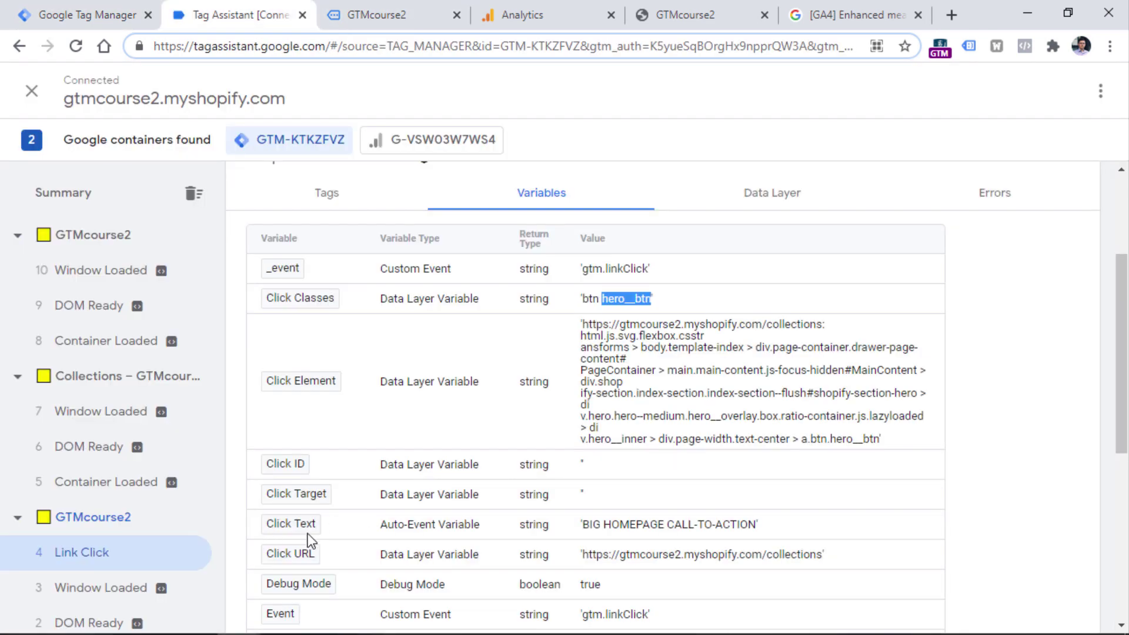
pyautogui.moveTo(582, 525); pyautogui.dragTo(753, 529)
pyautogui.click(403, 8)
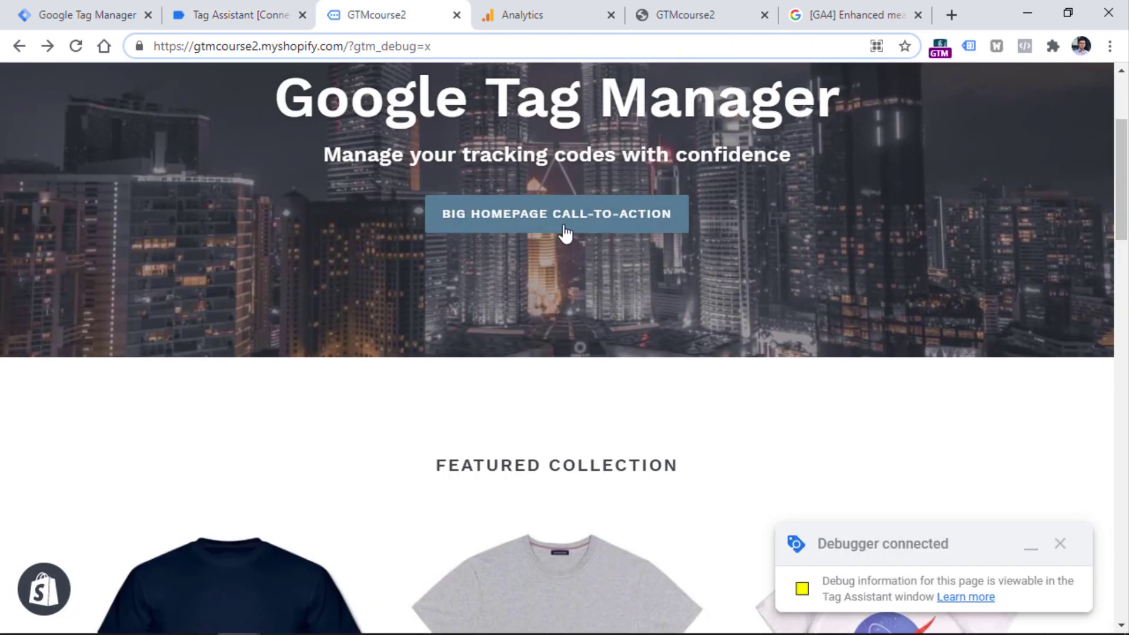
pyautogui.hotkey('ctrl', '1')
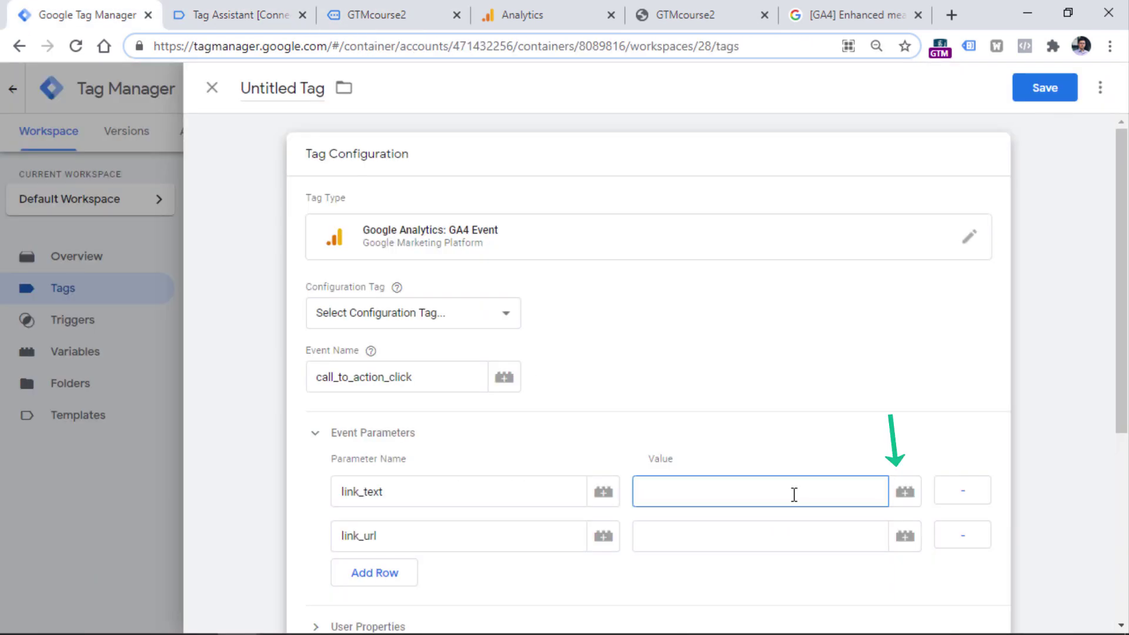
pyautogui.click(899, 500)
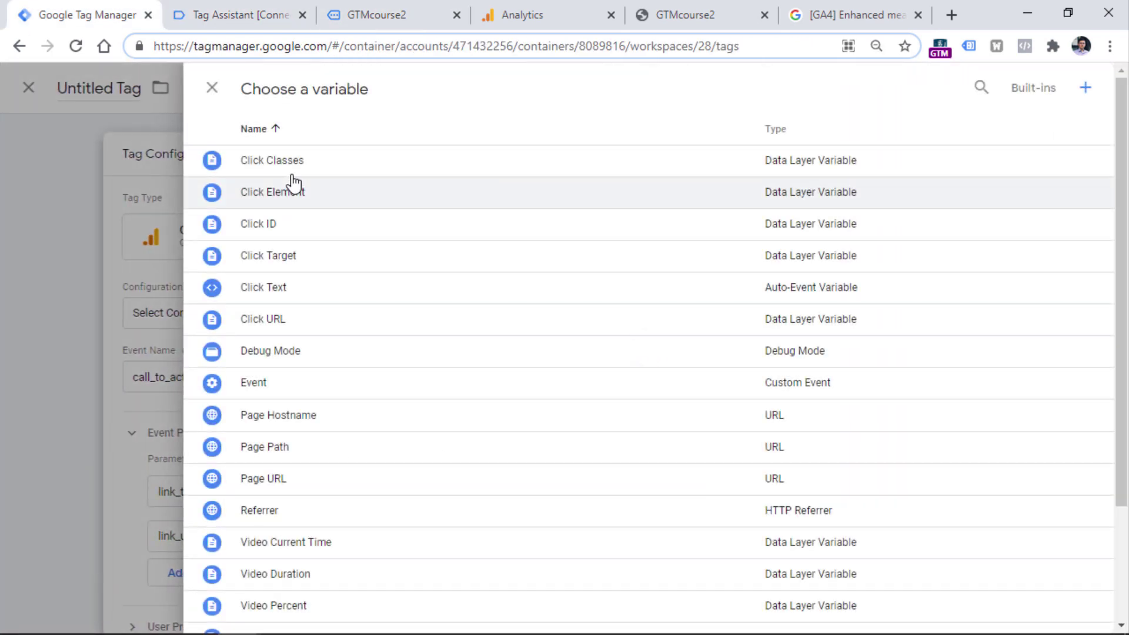
pyautogui.click(278, 288)
# - Check the link click's Click URL variable in Tag Assistant and set the link_url parameter to the Click URL variable
pyautogui.click(433, 537)
pyautogui.click(673, 532)
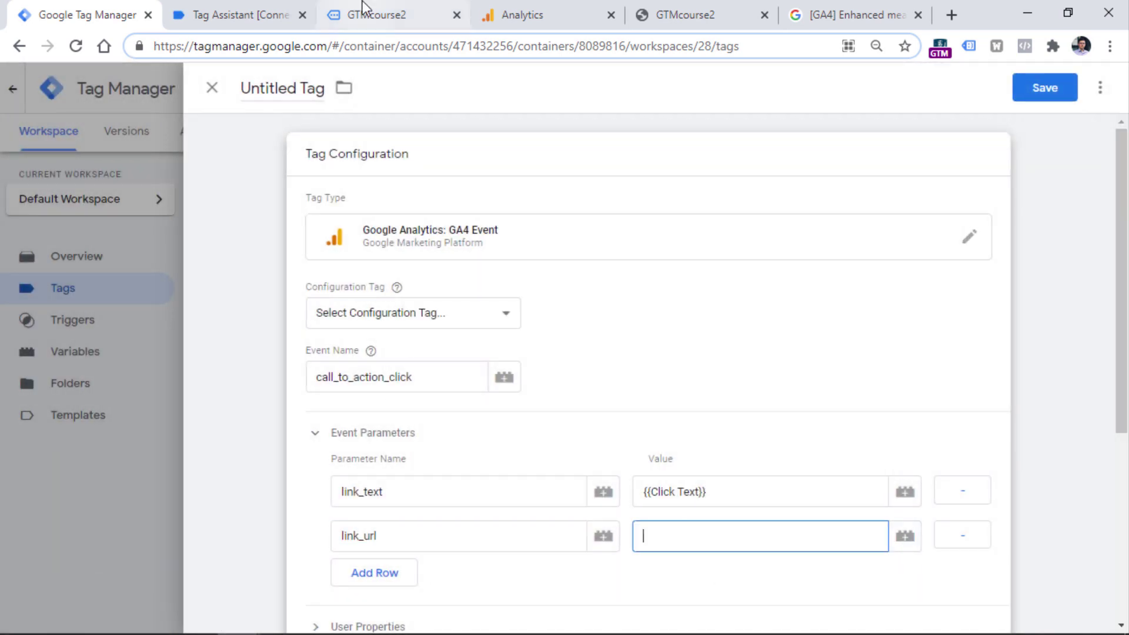
pyautogui.click(247, 12)
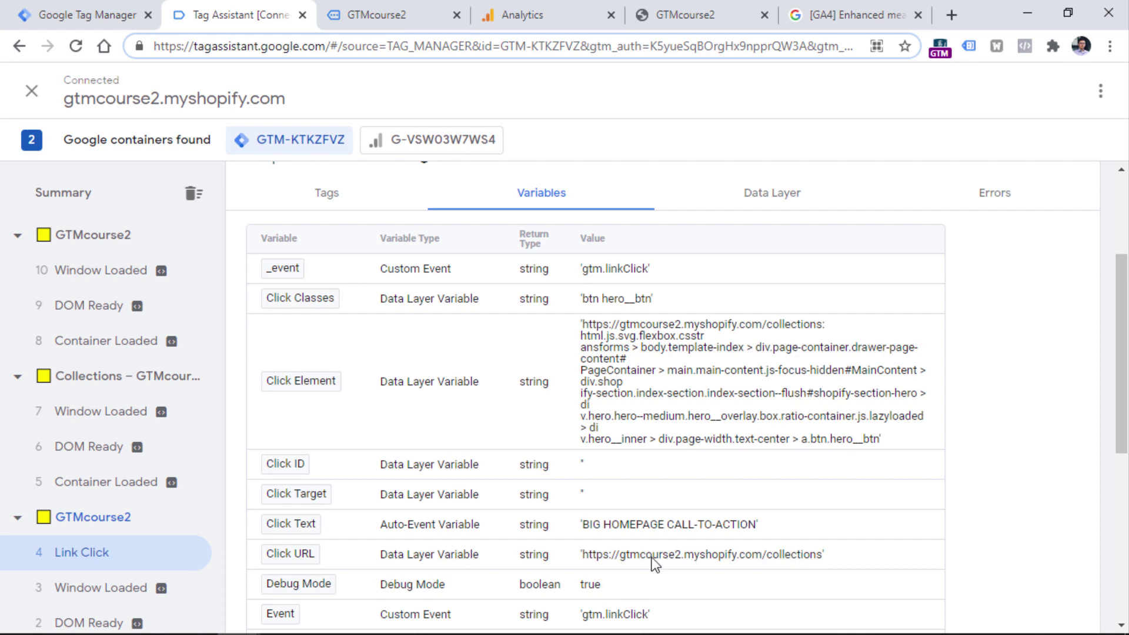
pyautogui.hotkey('ctrl', 'shift', 'Tab')
pyautogui.click(902, 537)
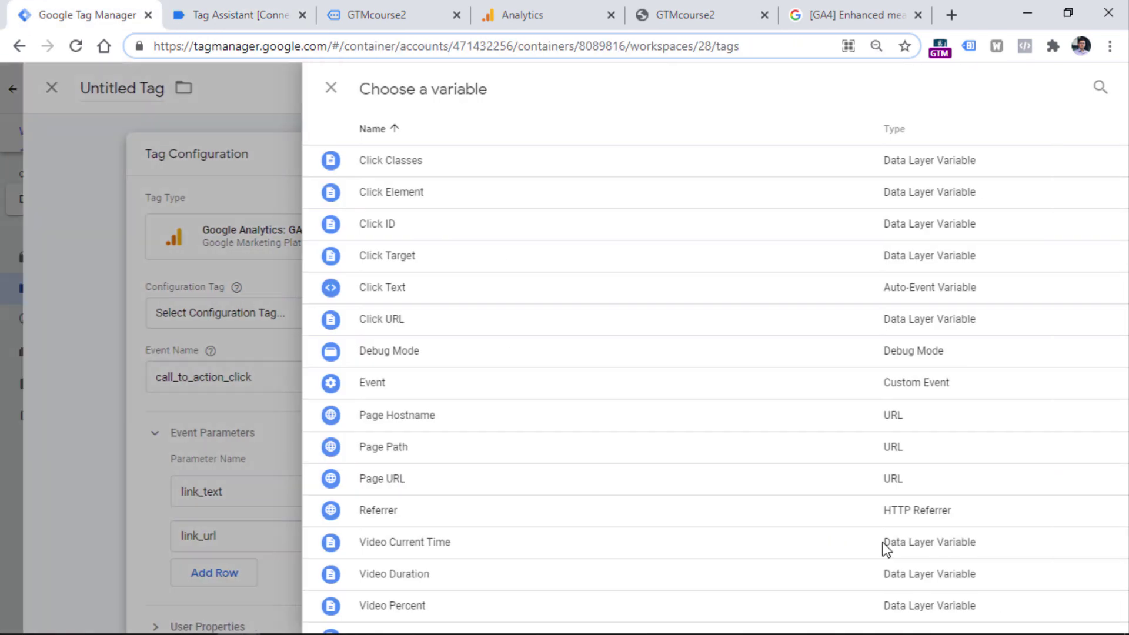
pyautogui.click(288, 326)
# - Assign the "Link click - hero__btn button" trigger to the GA4 event tag
pyautogui.scroll(-2, 383, 365)
pyautogui.click(449, 516)
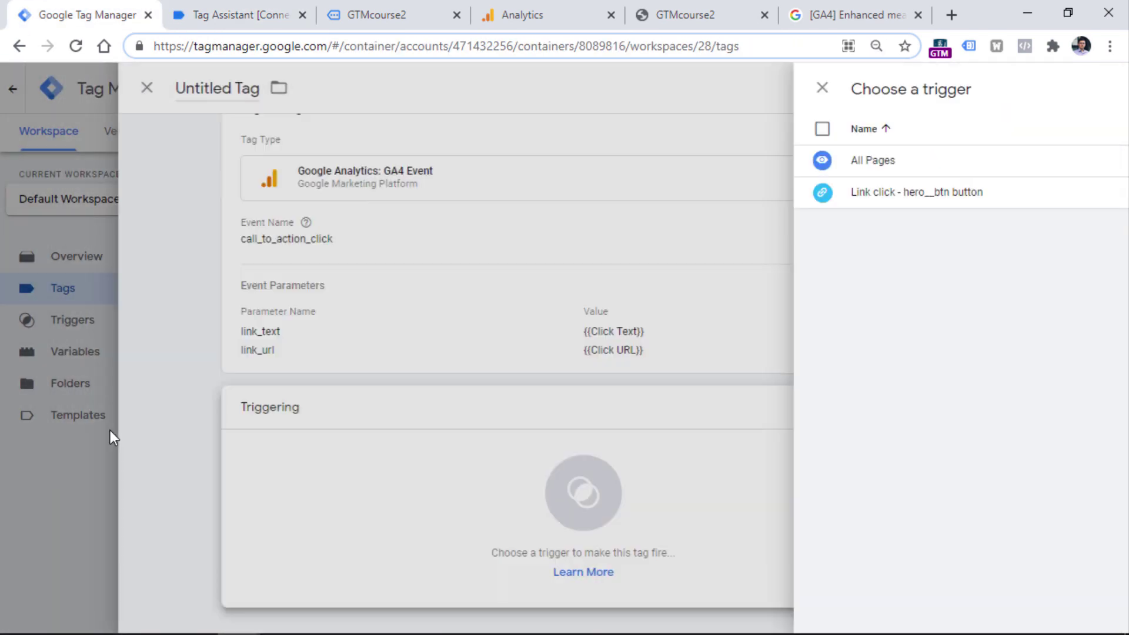
pyautogui.click(449, 515)
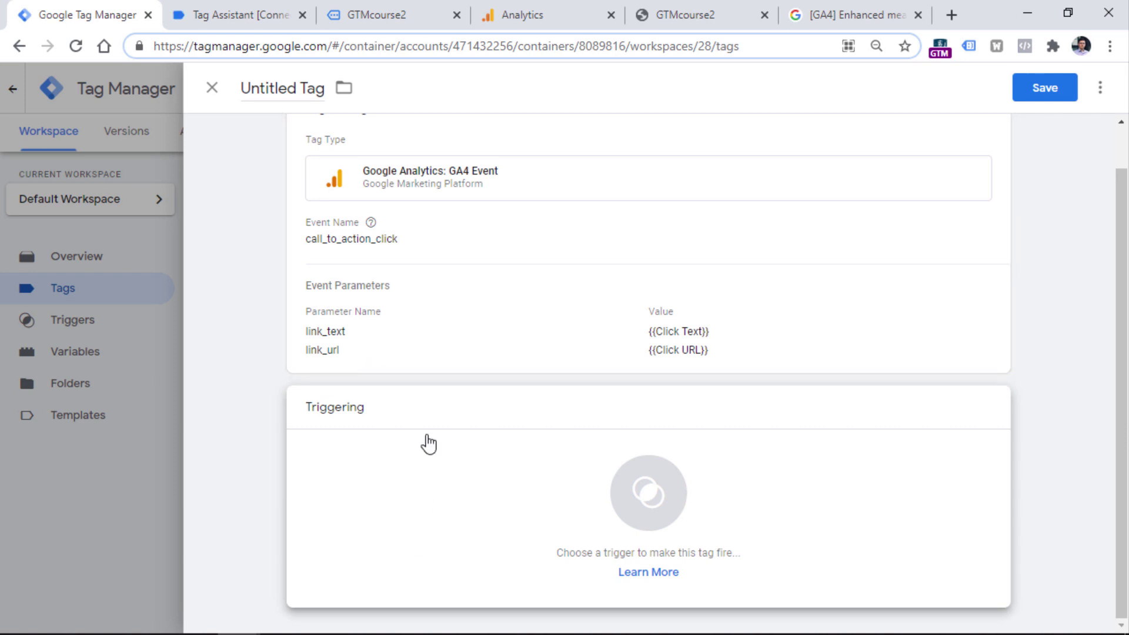
pyautogui.click(412, 473)
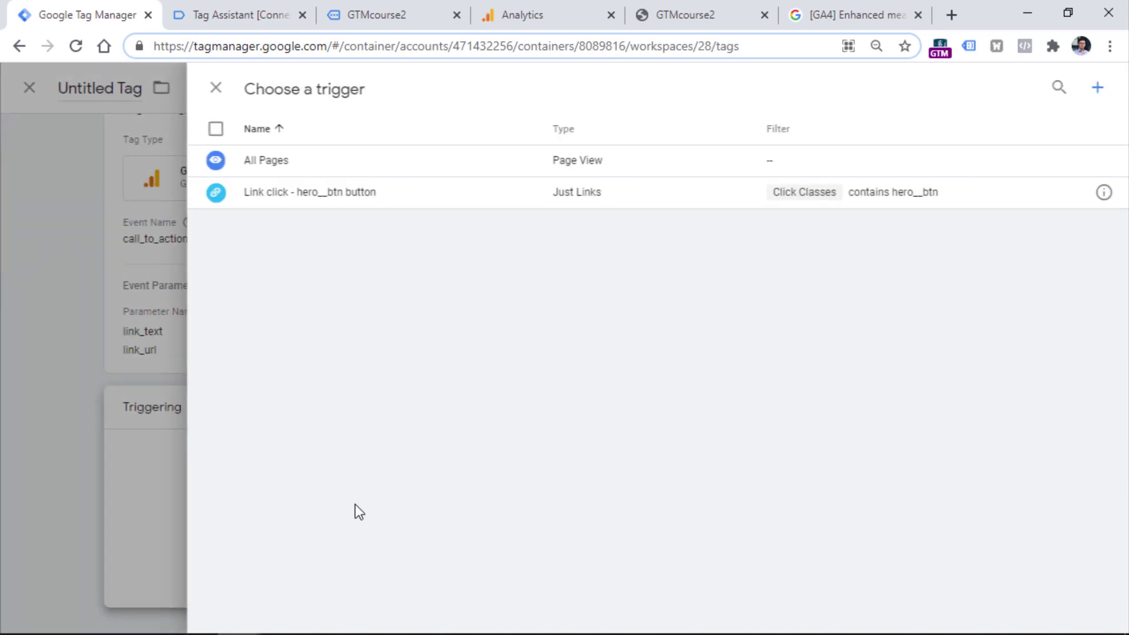
pyautogui.click(313, 200)
# - Rename the untitled tag to "GA4 event - call_t-_action_click"
pyautogui.tripleClick(291, 87)
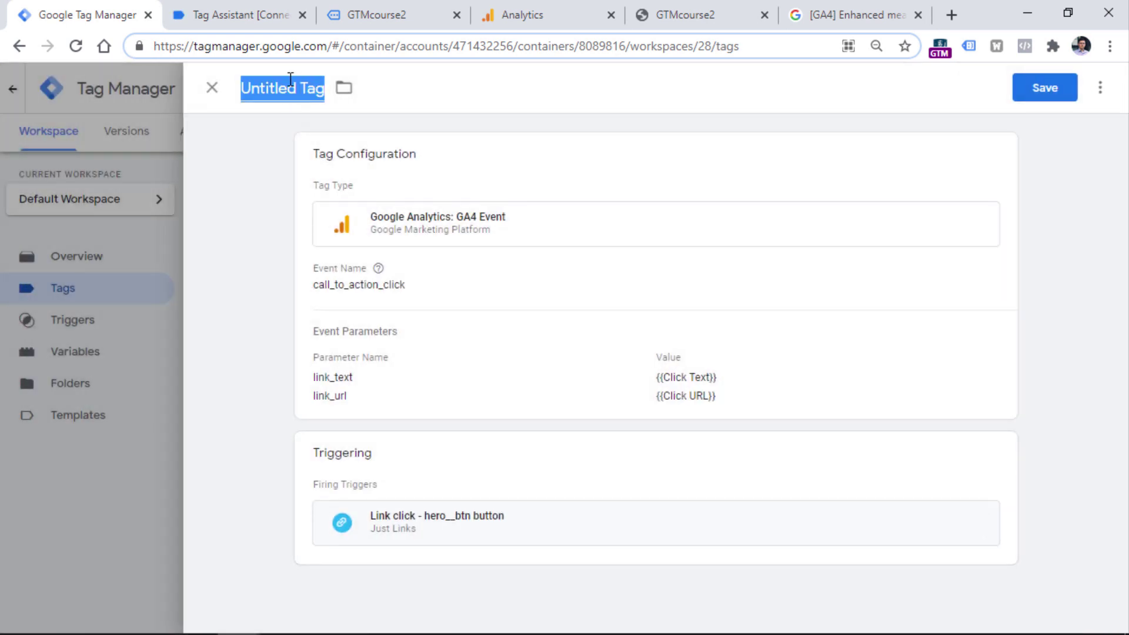
pyautogui.write('GA4 -')
pyautogui.write('vent - call_t-_action_click')
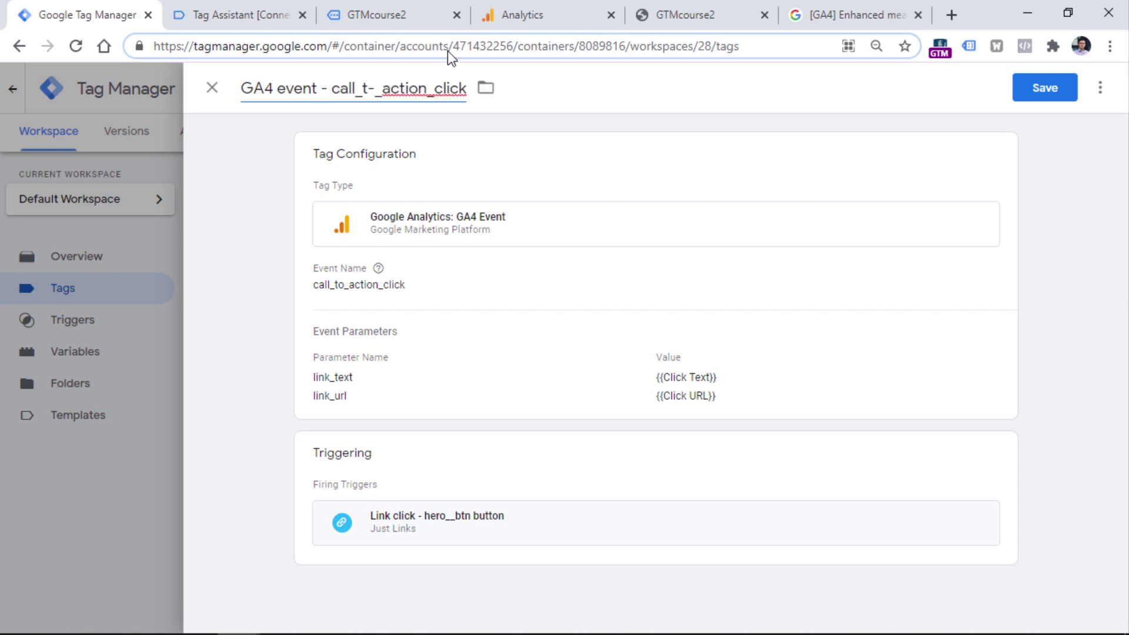
# - Select "GA4 config - G-VSW03W7WS4" as the event tag's configuration tag and save the tag
pyautogui.click(364, 277)
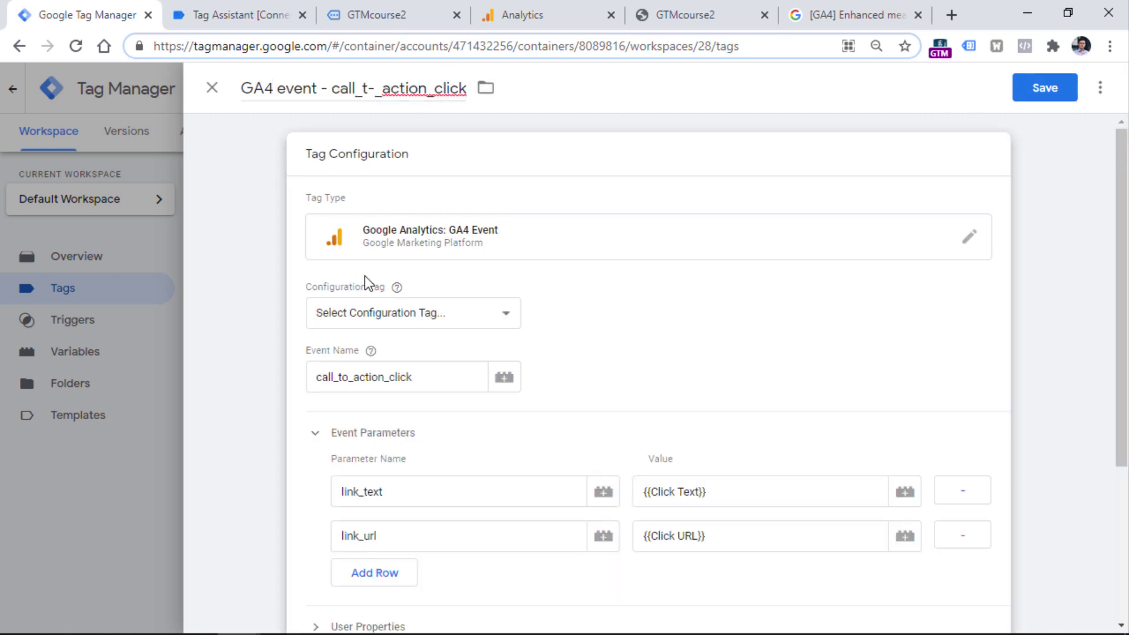
pyautogui.click(396, 319)
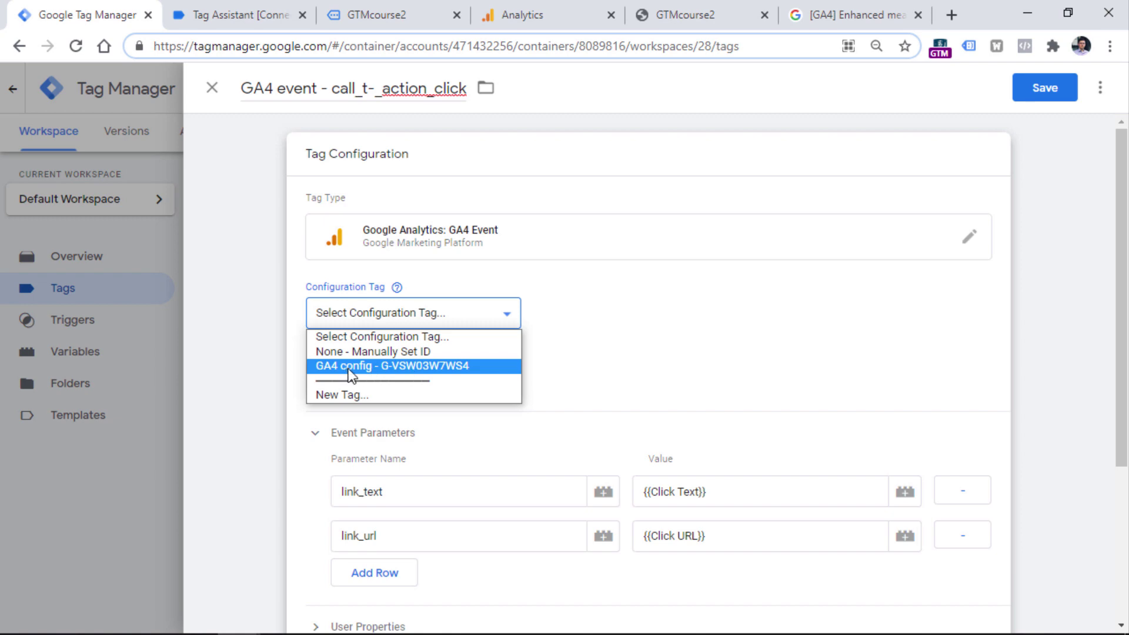
pyautogui.click(348, 366)
pyautogui.click(1047, 88)
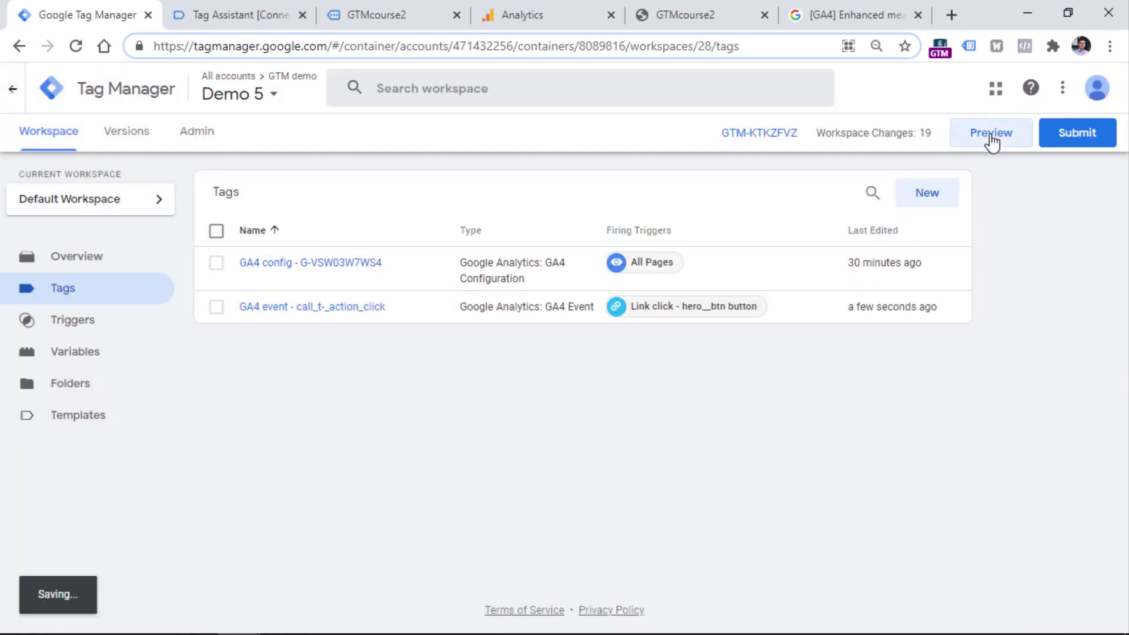
# - Test the homepage call-to-action button in preview mode and inspect the tags of the resulting Link Click event in Tag Assistant
pyautogui.click(992, 141)
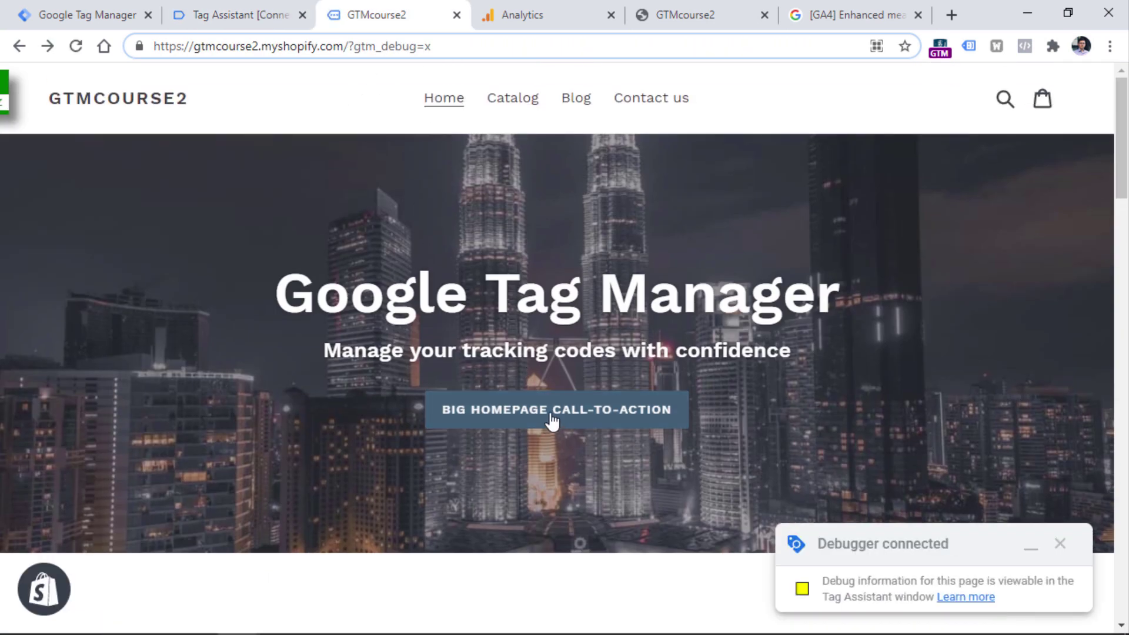
pyautogui.click(552, 419)
pyautogui.click(235, 2)
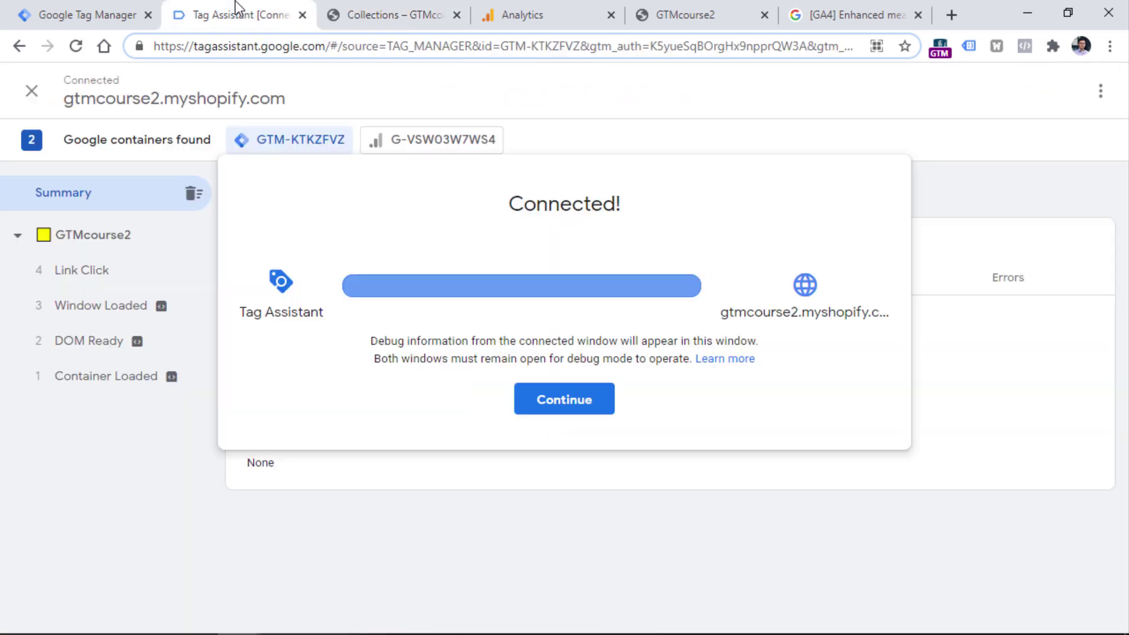
pyautogui.click(564, 399)
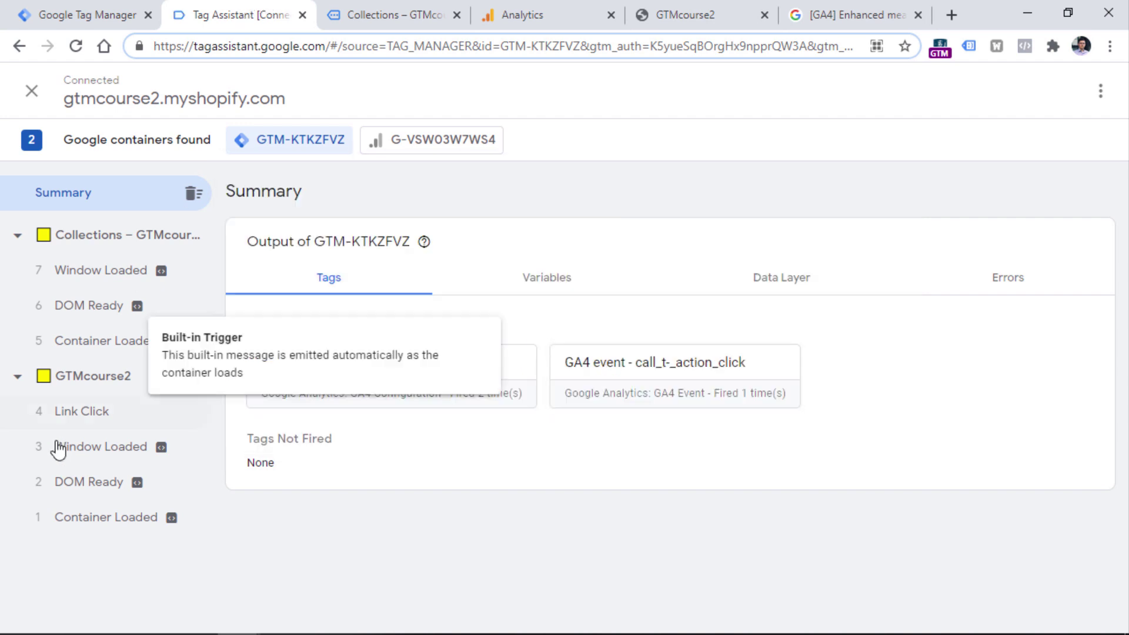
pyautogui.click(94, 415)
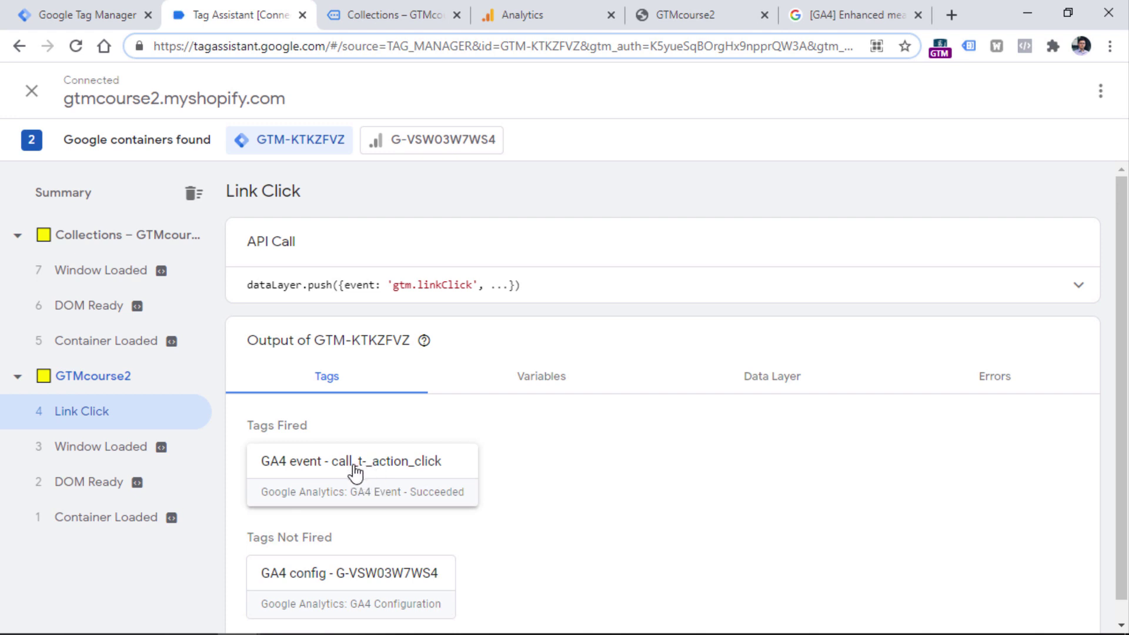
# - Open DebugView in Google Analytics and examine the parameters of the call_to_action_click event
pyautogui.click(552, 18)
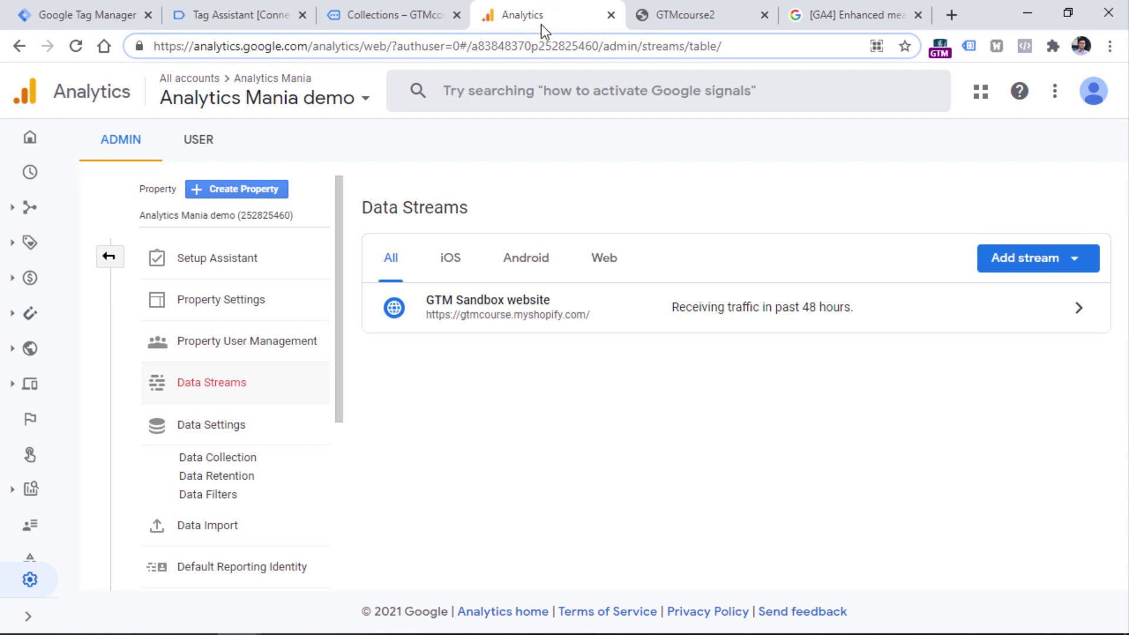
pyautogui.scroll(-1, 29, 574)
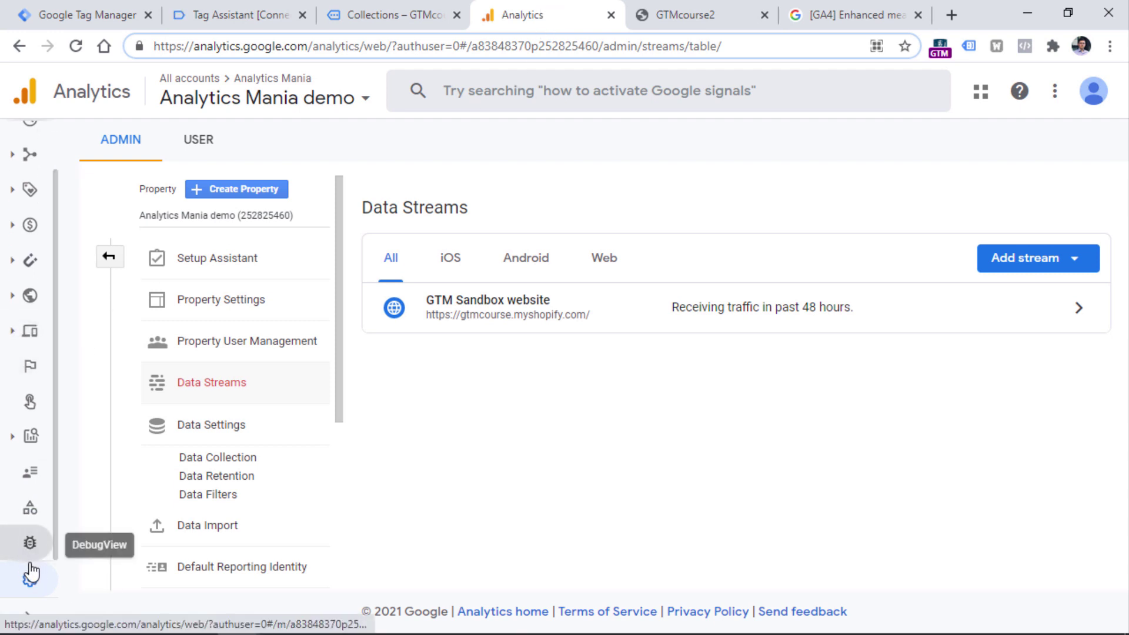
pyautogui.moveTo(29, 576)
pyautogui.scroll(-1, 35, 529)
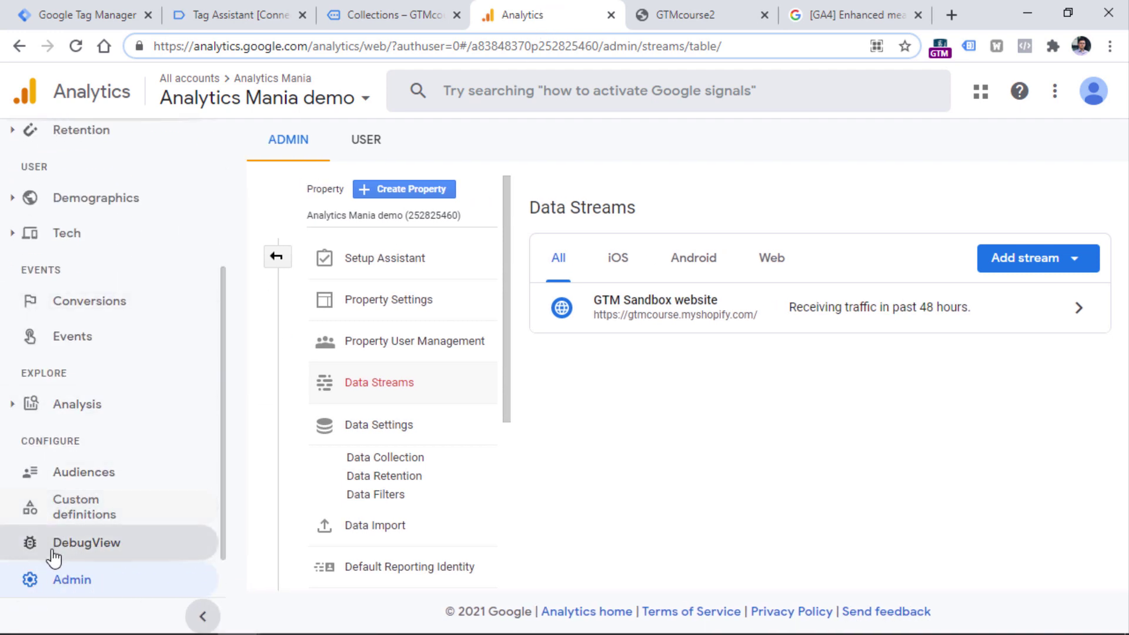
pyautogui.click(89, 542)
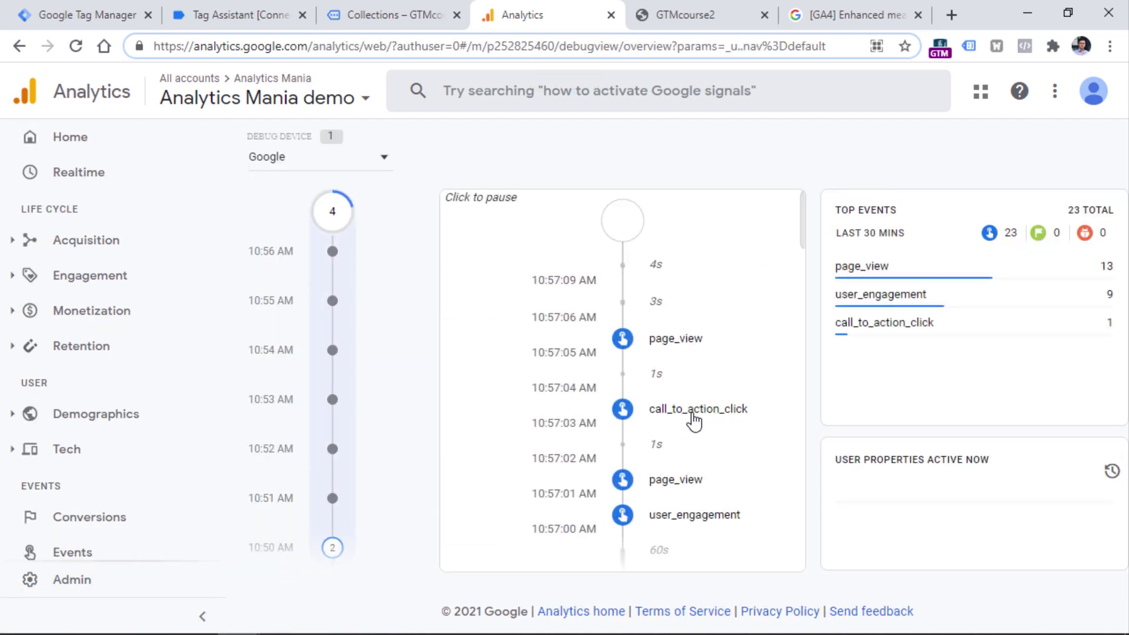
pyautogui.click(693, 414)
pyautogui.scroll(-5, 693, 356)
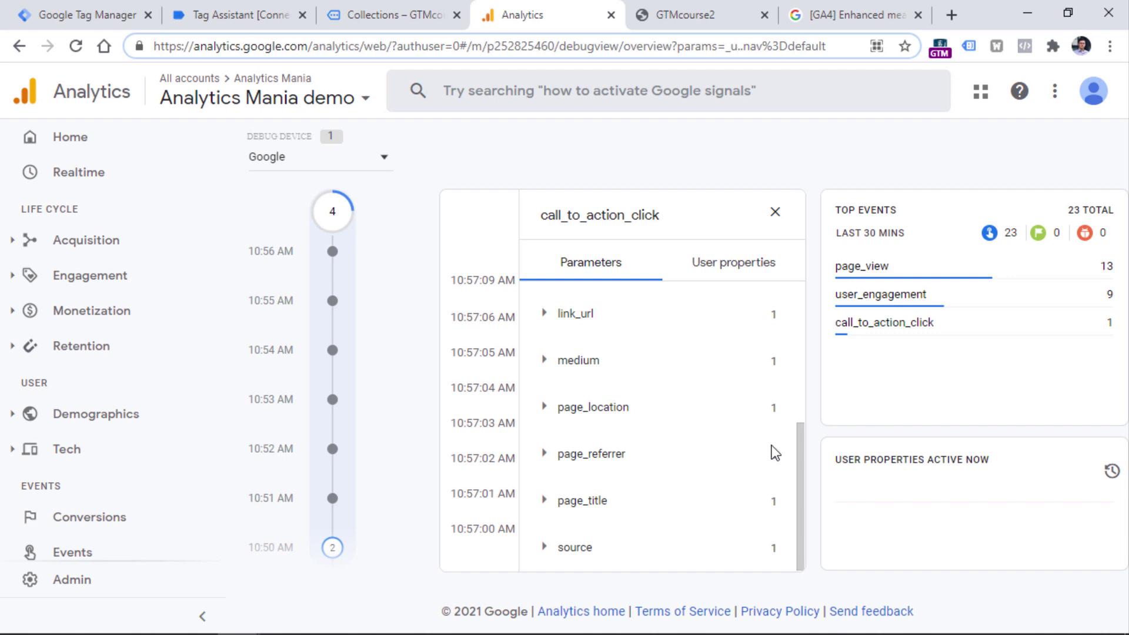
pyautogui.moveTo(798, 448); pyautogui.dragTo(796, 386)
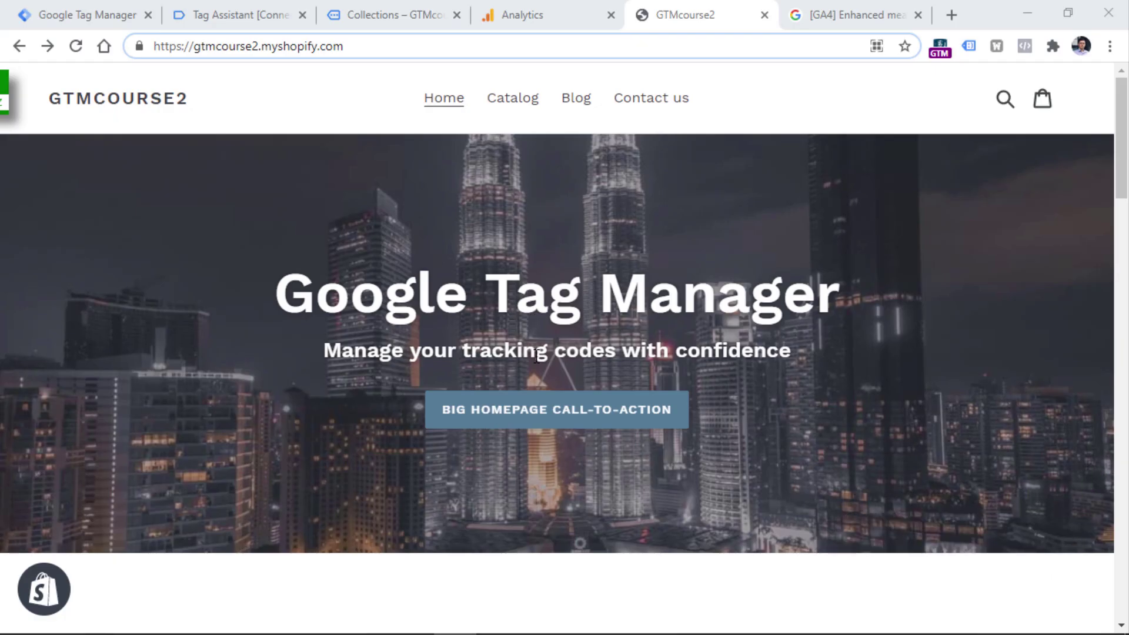
pyautogui.click(575, 408)
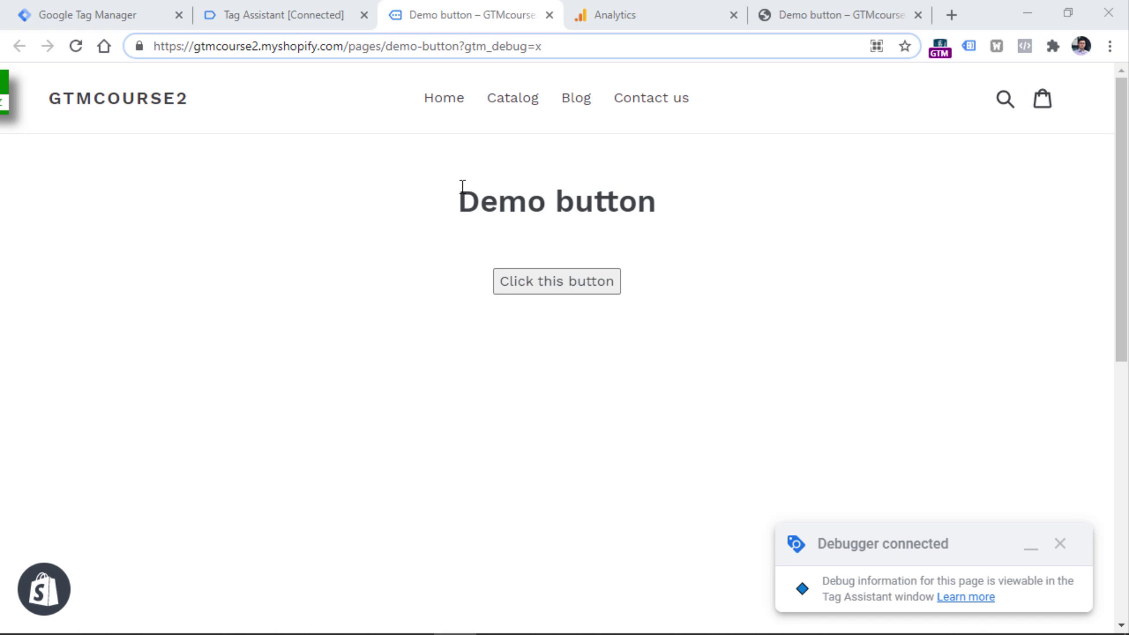
# - Test the button on the store's Demo button page, dismiss its alert, and check the event summary in Tag Assistant
pyautogui.click(559, 279)
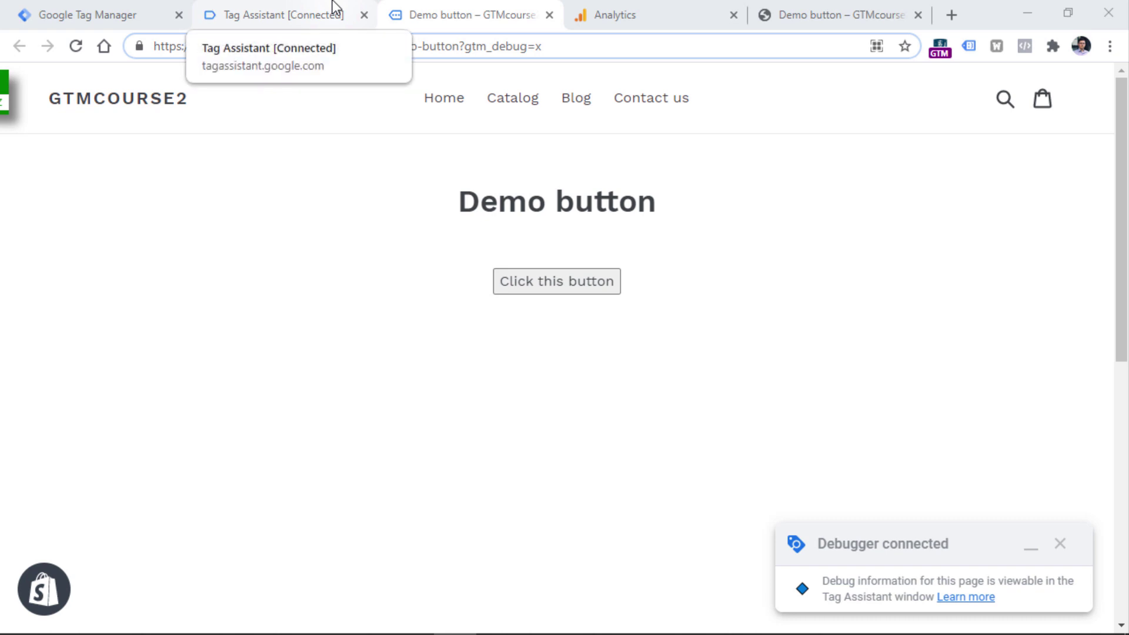
pyautogui.click(557, 285)
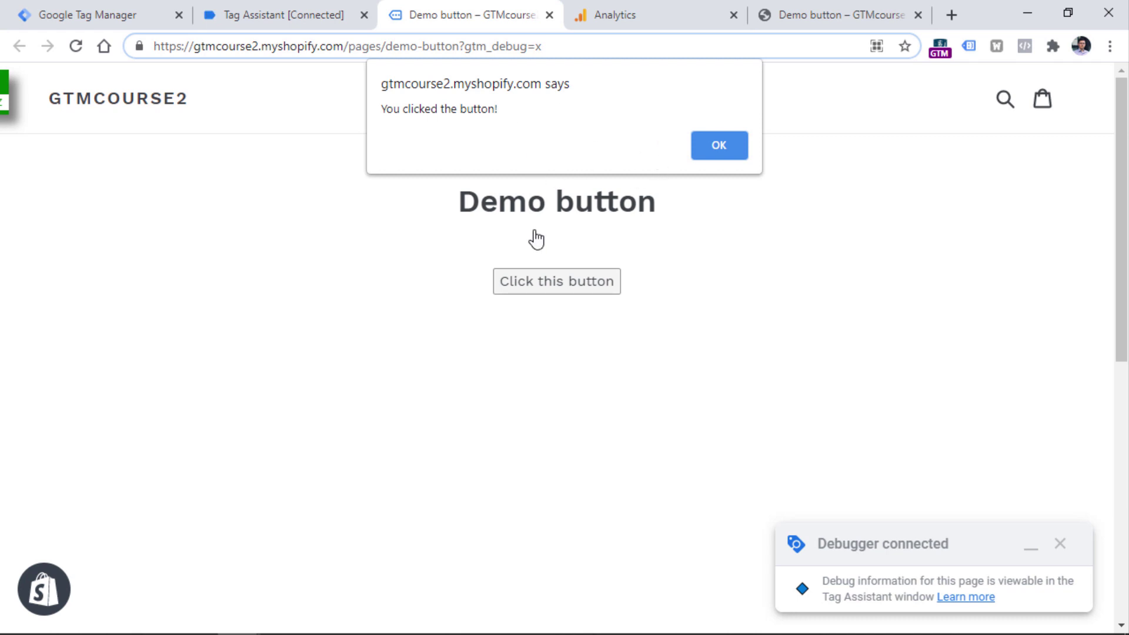
pyautogui.click(720, 141)
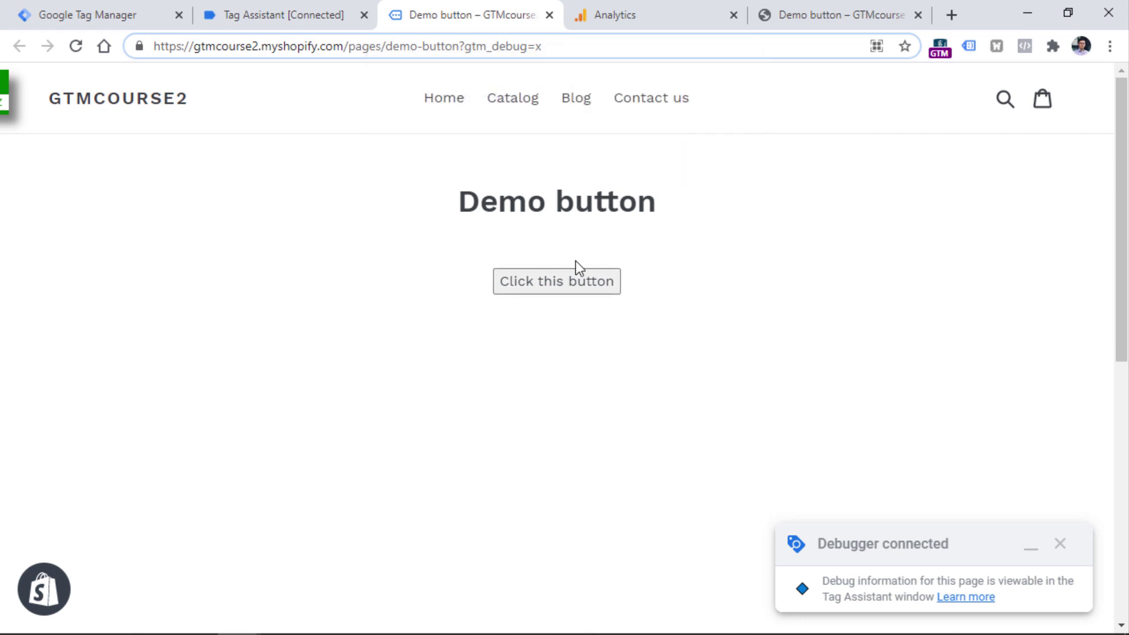
pyautogui.click(288, 16)
pyautogui.click(563, 407)
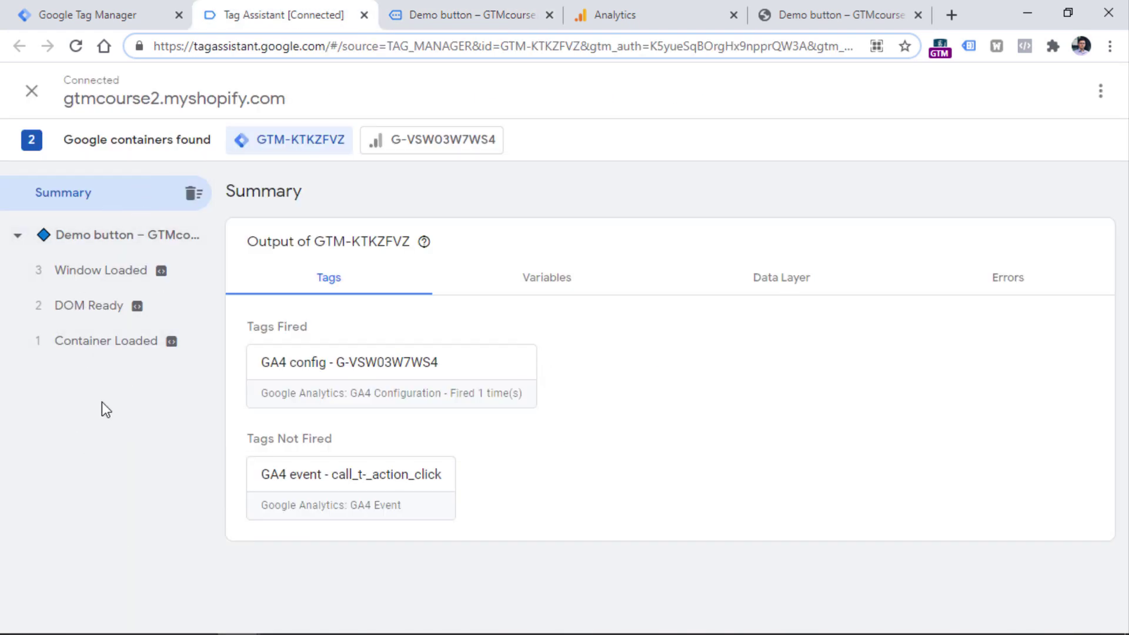
# - Inspect the HTML element of the Demo button page's button in the developer tools
pyautogui.click(482, 14)
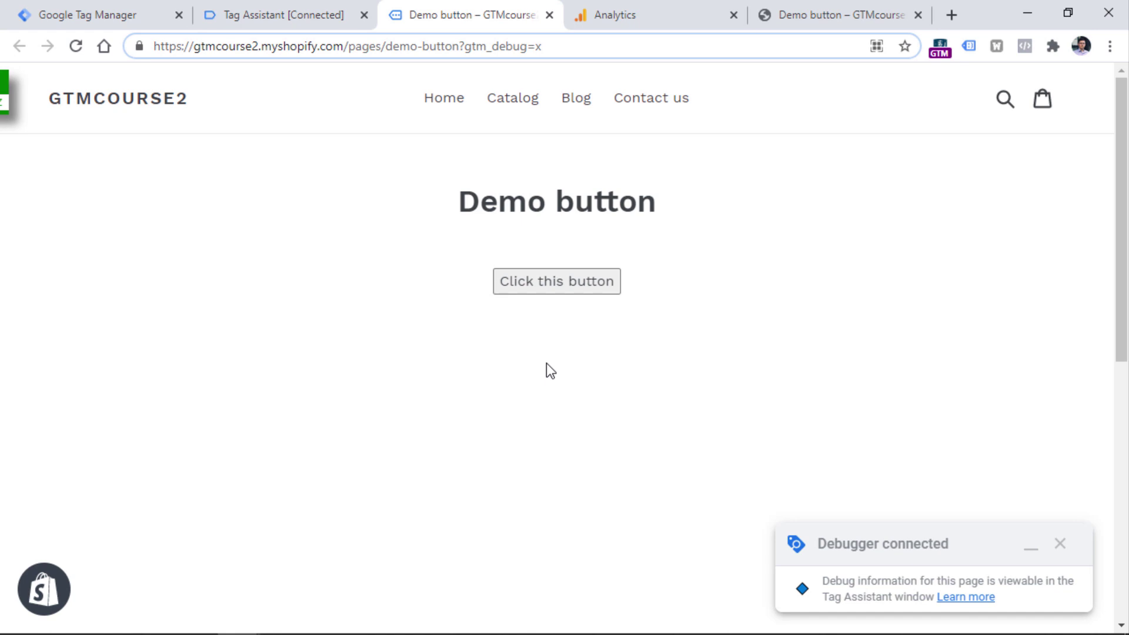
pyautogui.rightClick(554, 287)
pyautogui.click(585, 565)
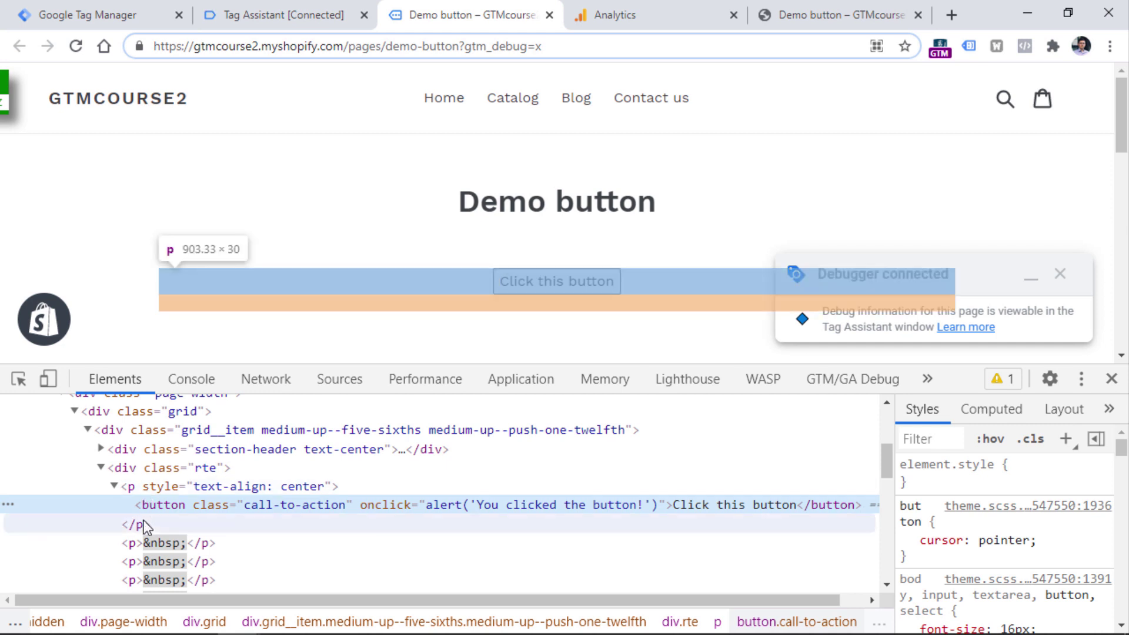
# - Create and save a Tag Manager trigger named "All element clicks" of type Click - All Elements that fires on all clicks
pyautogui.click(97, 12)
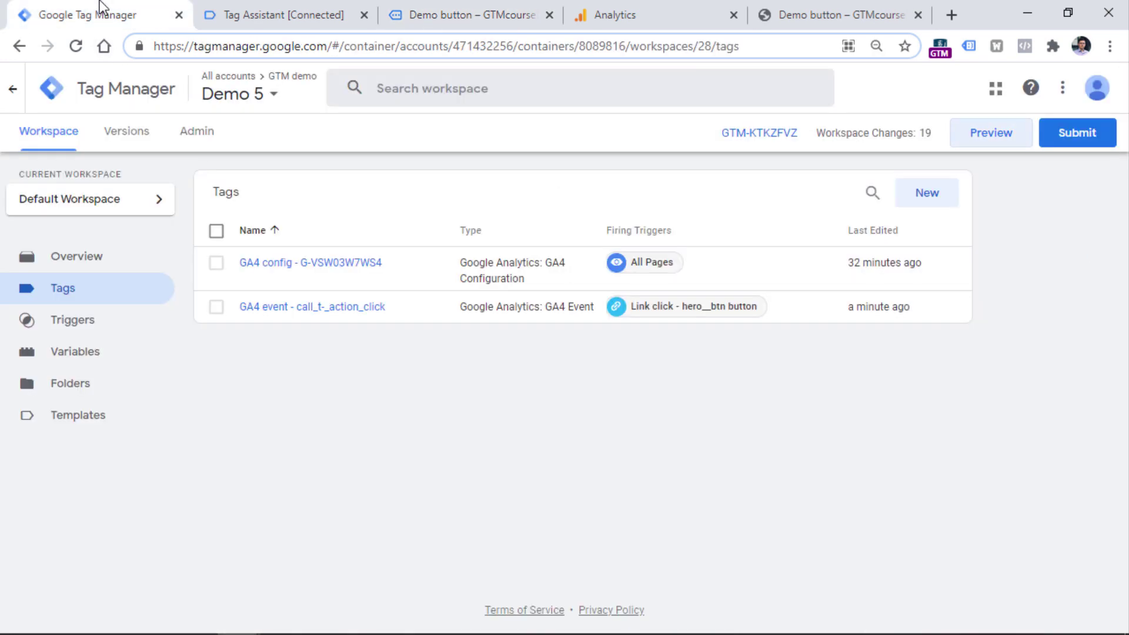
pyautogui.click(79, 329)
pyautogui.click(931, 200)
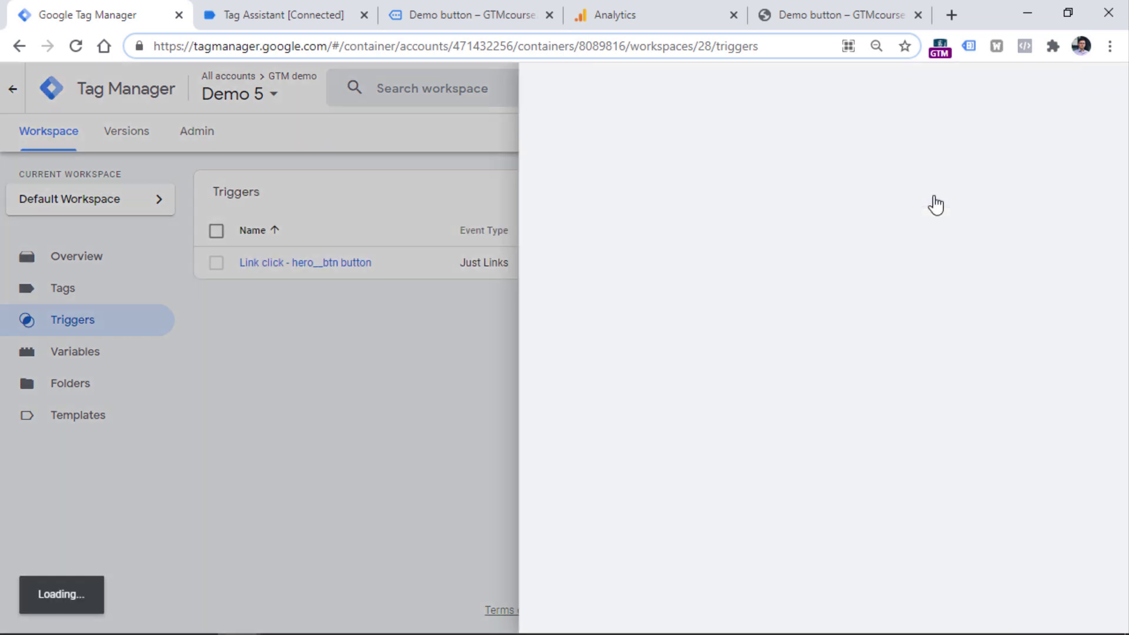
pyautogui.click(439, 269)
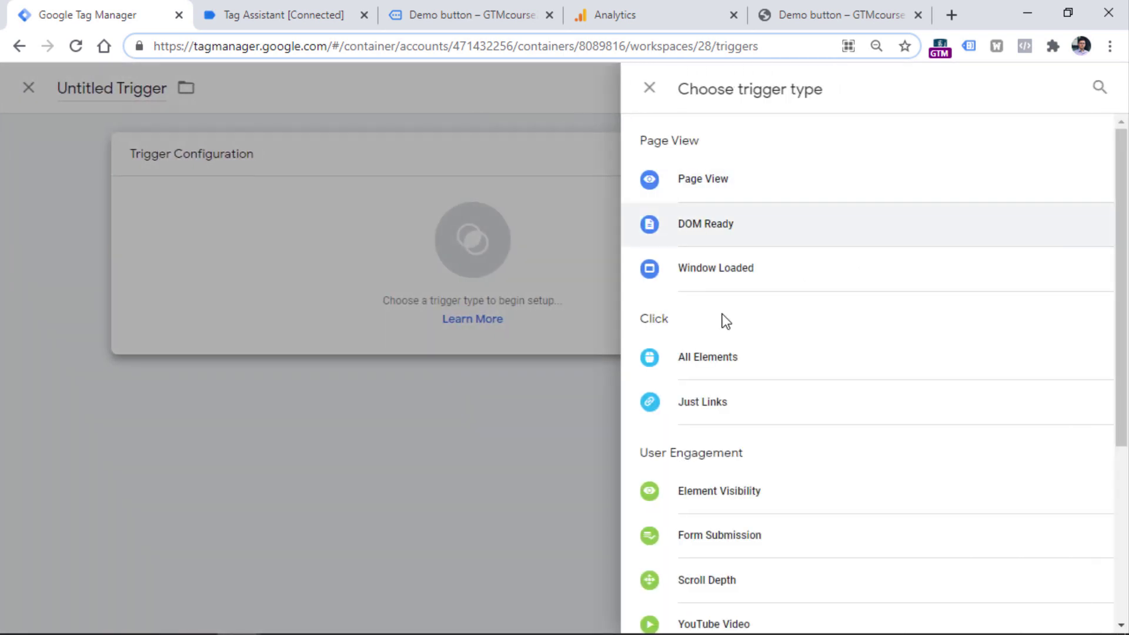
pyautogui.click(715, 368)
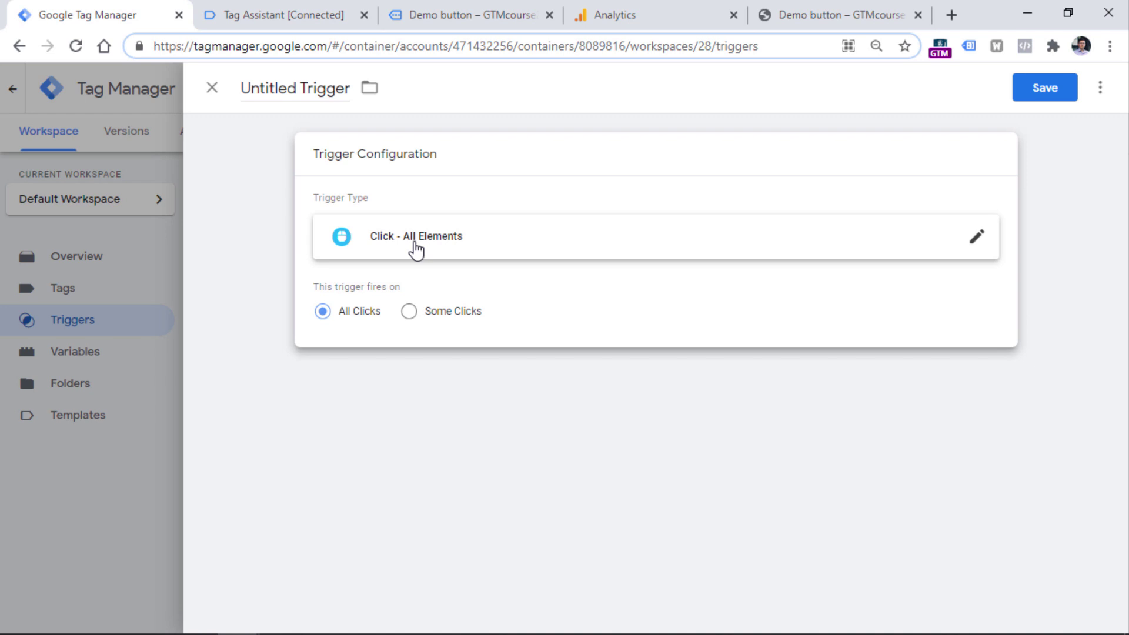
pyautogui.click(398, 114)
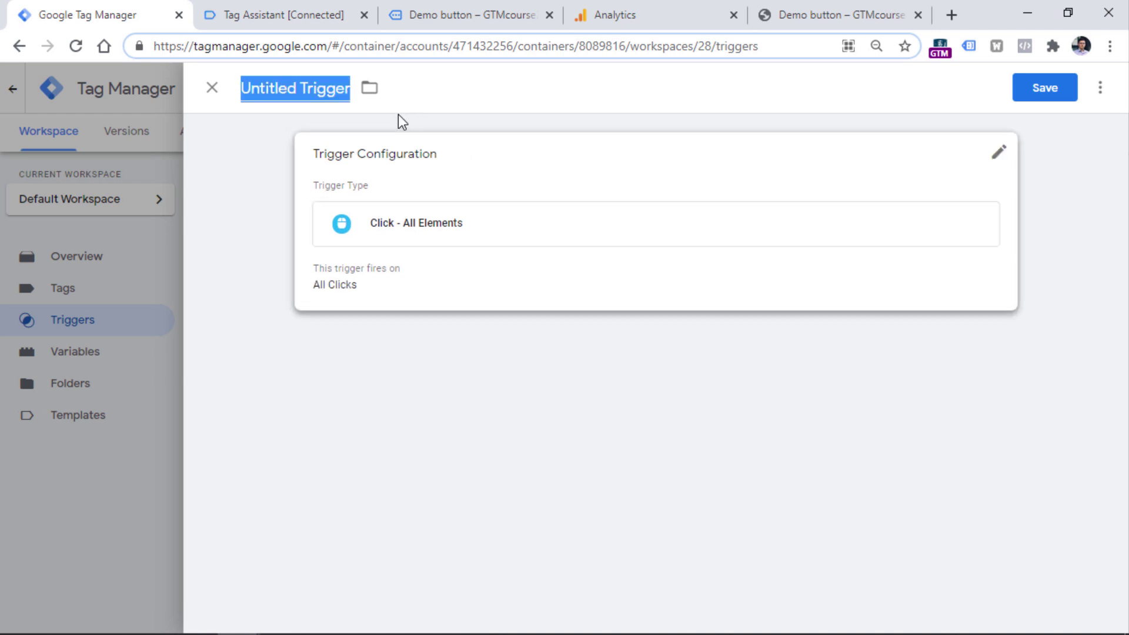
pyautogui.write('All element clicks')
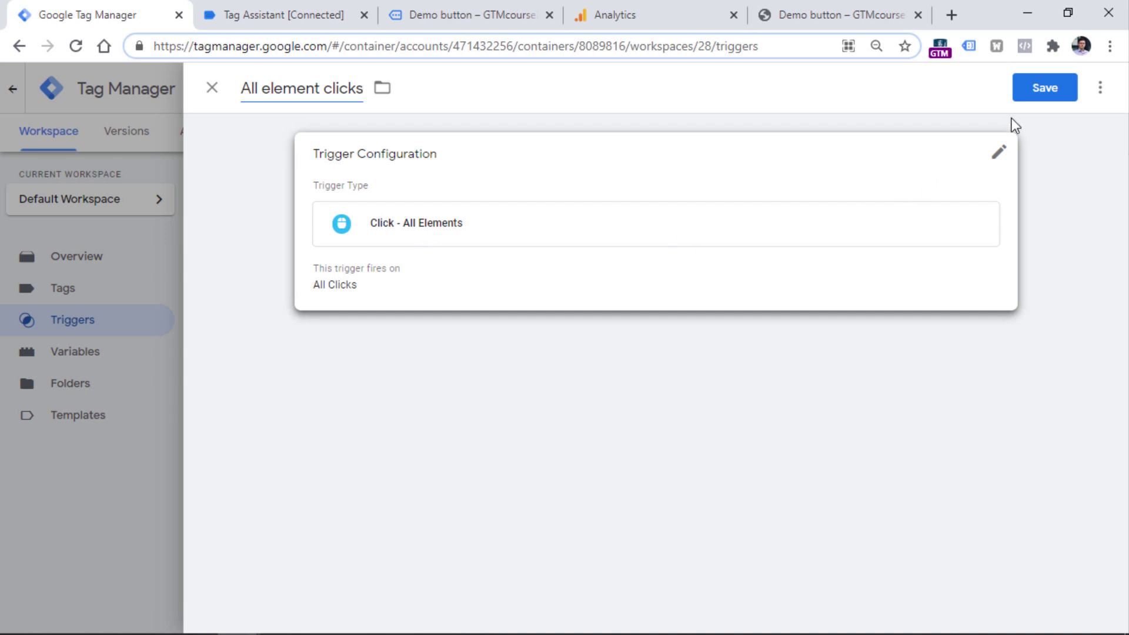
pyautogui.click(1026, 94)
# - Relaunch preview mode, close the developer tools on the Demo button page, test its button and dismiss the alert
pyautogui.click(991, 135)
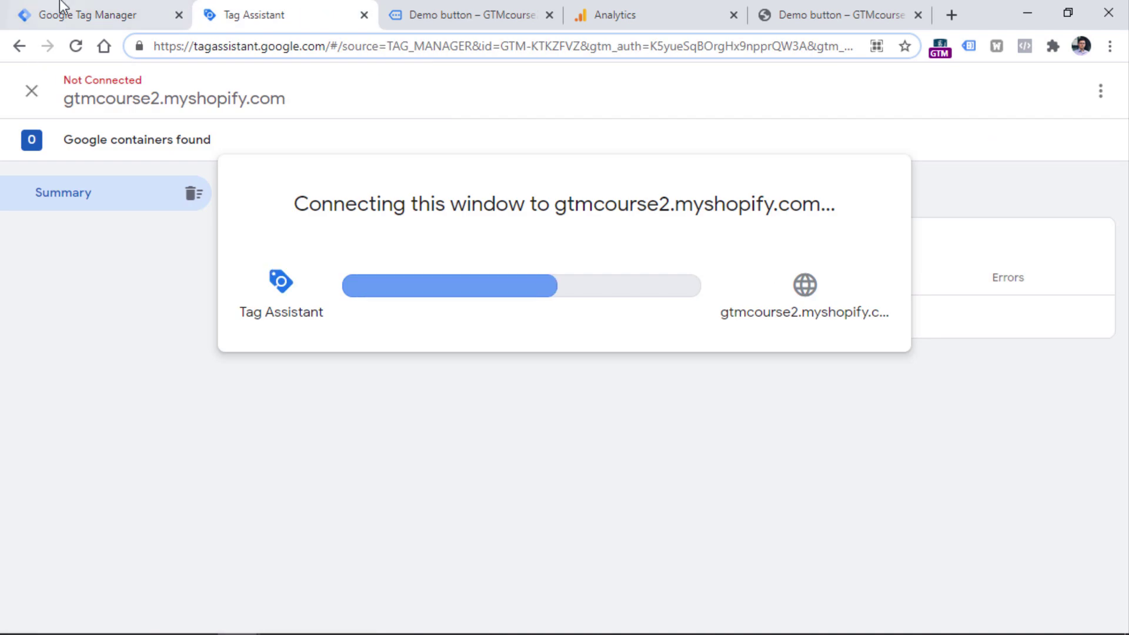
pyautogui.click(62, 13)
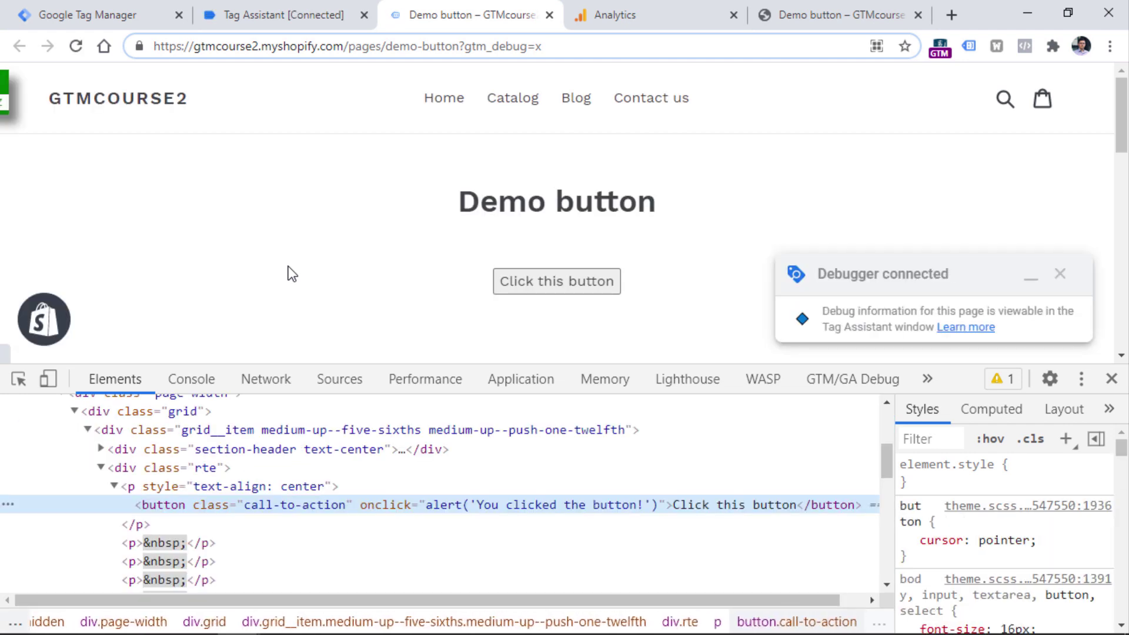
pyautogui.click(1110, 379)
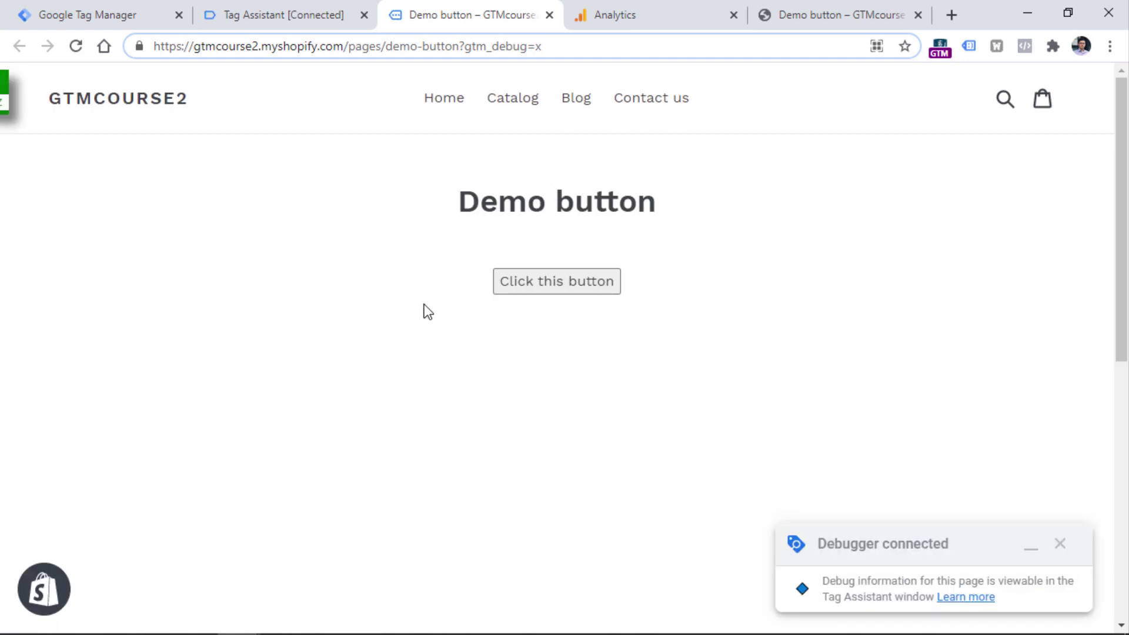
pyautogui.click(567, 283)
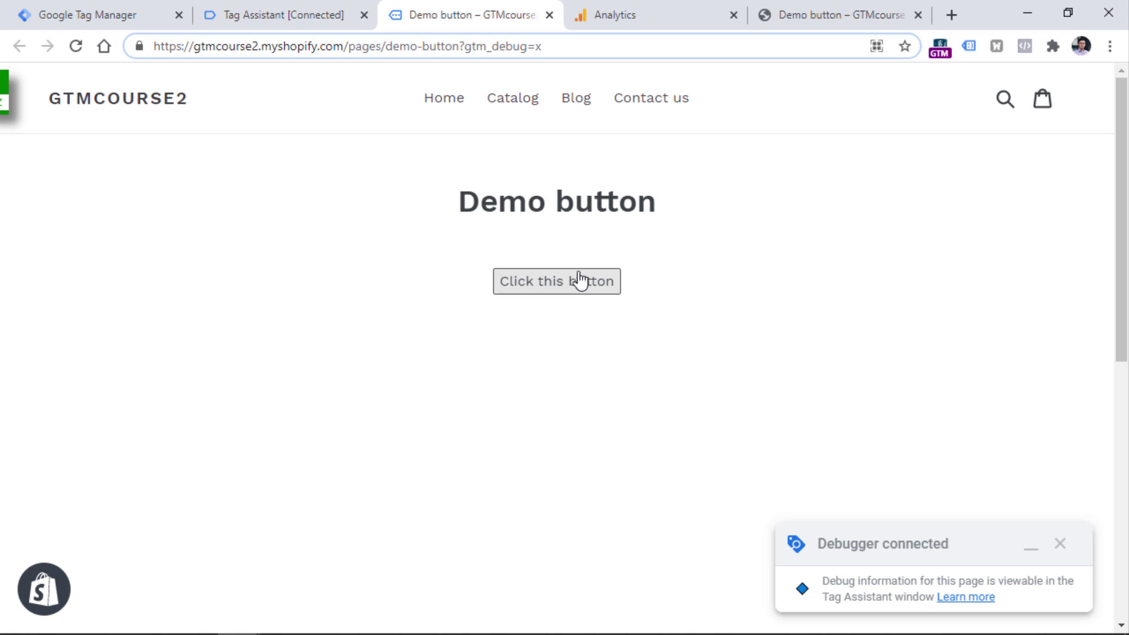
pyautogui.click(558, 286)
pyautogui.click(718, 144)
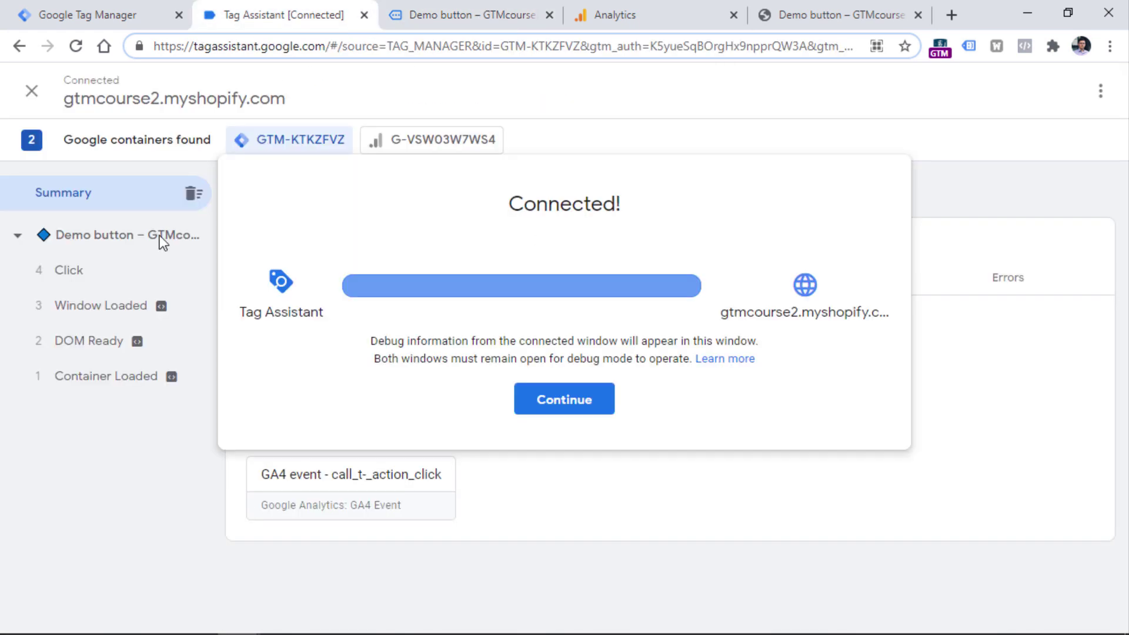
# - Examine the variables of the demo button's Click event in Tag Assistant
pyautogui.click(518, 405)
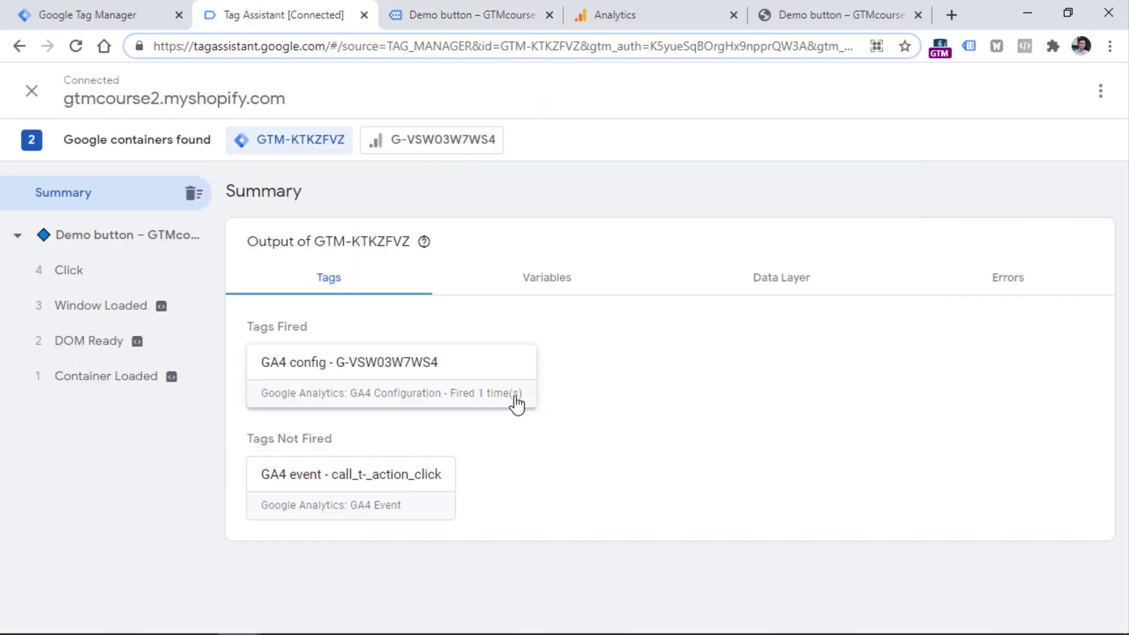
pyautogui.click(76, 284)
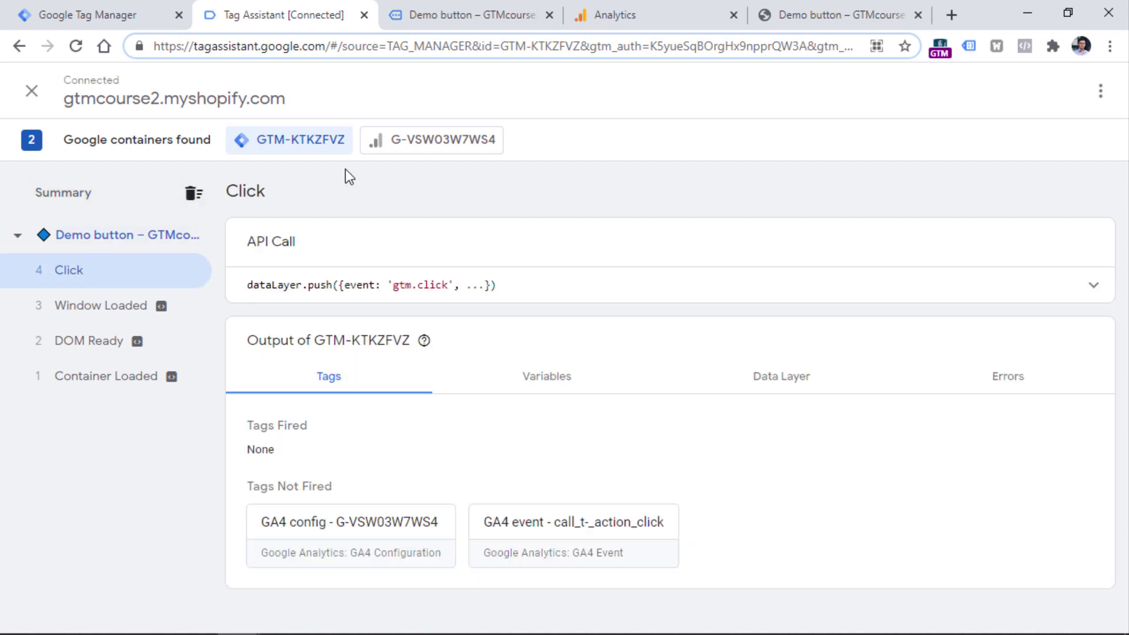
pyautogui.click(542, 377)
pyautogui.scroll(-4, 1119, 265)
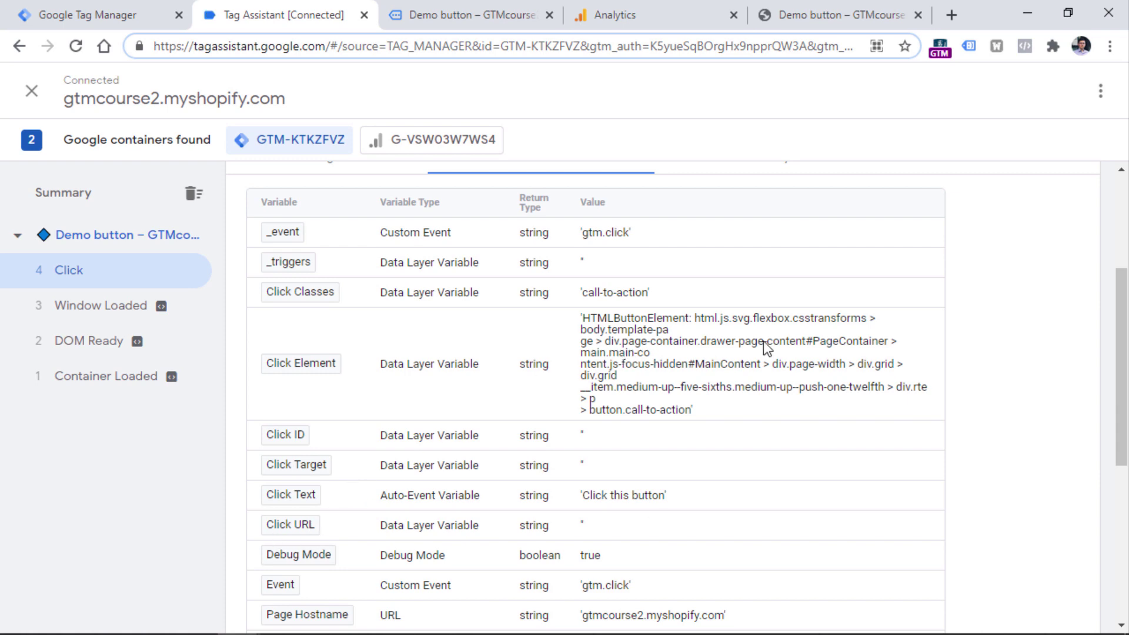
# - Compare the Click event's Click Classes value in Tag Assistant with the button on the Demo button page
pyautogui.click(471, 14)
pyautogui.click(262, 8)
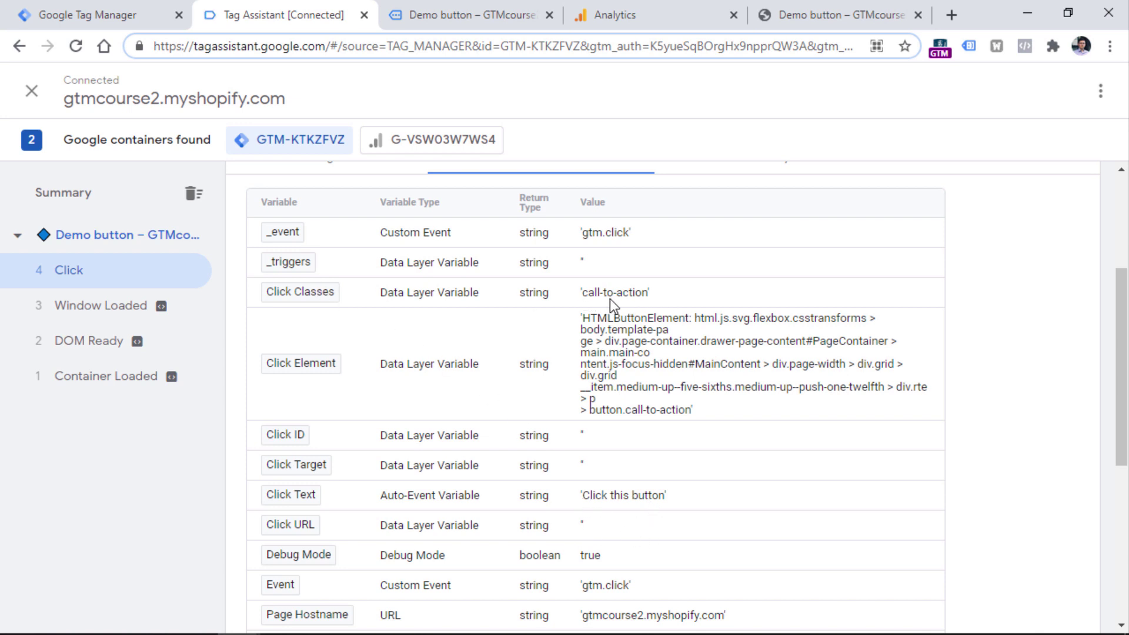
pyautogui.hotkey('ctrl', 'Tab')
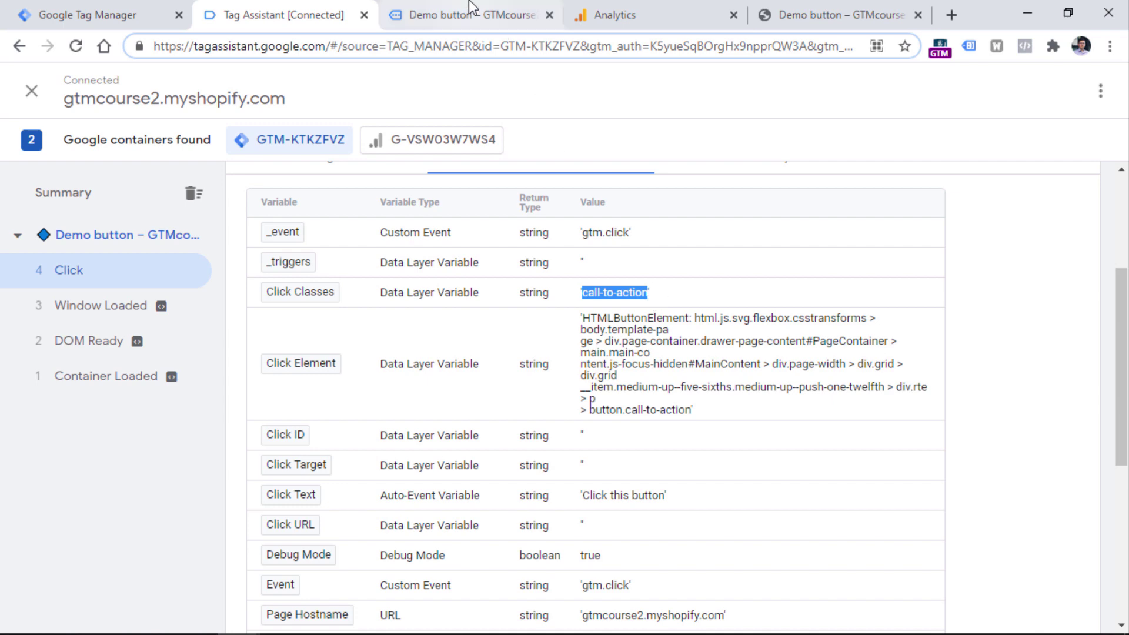
pyautogui.click(562, 288)
pyautogui.click(310, 6)
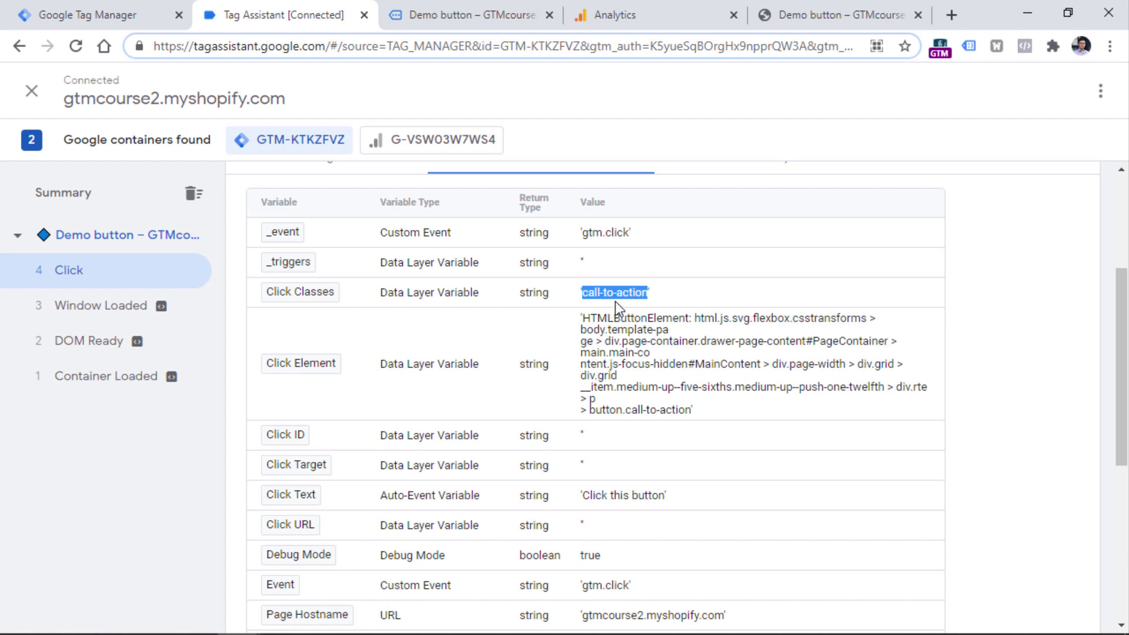
# - Restrict the "All element clicks" trigger to some clicks where Click Classes contains call-to-action, copying the value from Tag Assistant
pyautogui.hotkey('ctrl', 'shift', 'Tab')
pyautogui.click(281, 263)
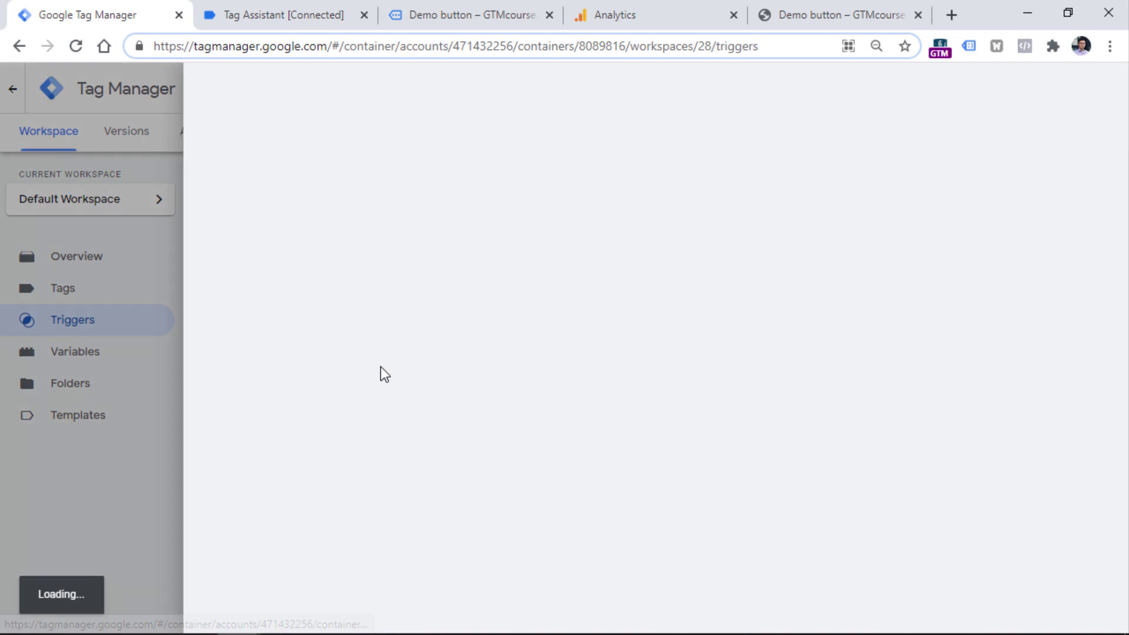
pyautogui.click(392, 352)
pyautogui.click(408, 369)
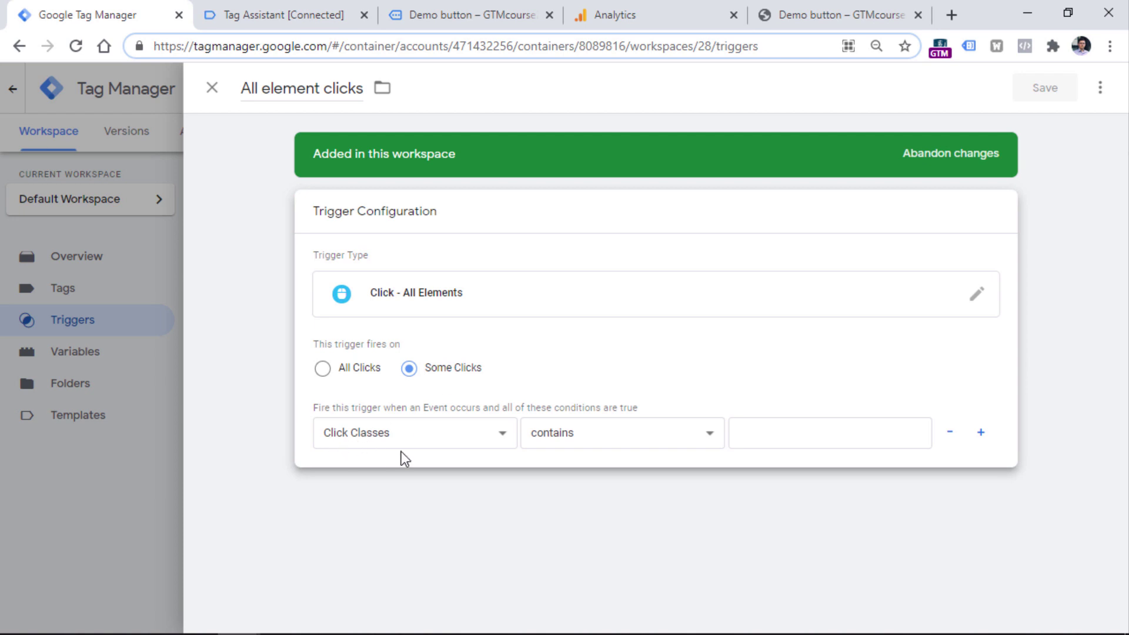
pyautogui.click(283, 12)
pyautogui.rightClick(604, 292)
pyautogui.click(632, 306)
pyautogui.click(94, 15)
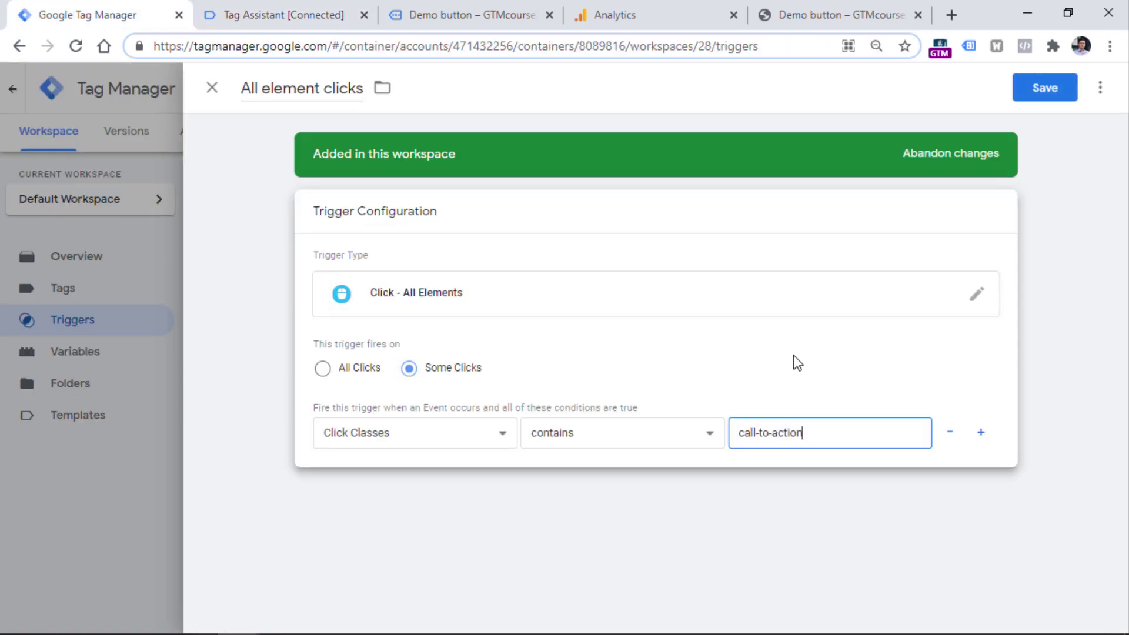
# - Search the Demo button page's HTML elements for "call-to-action" and close the developer tools
pyautogui.click(478, 7)
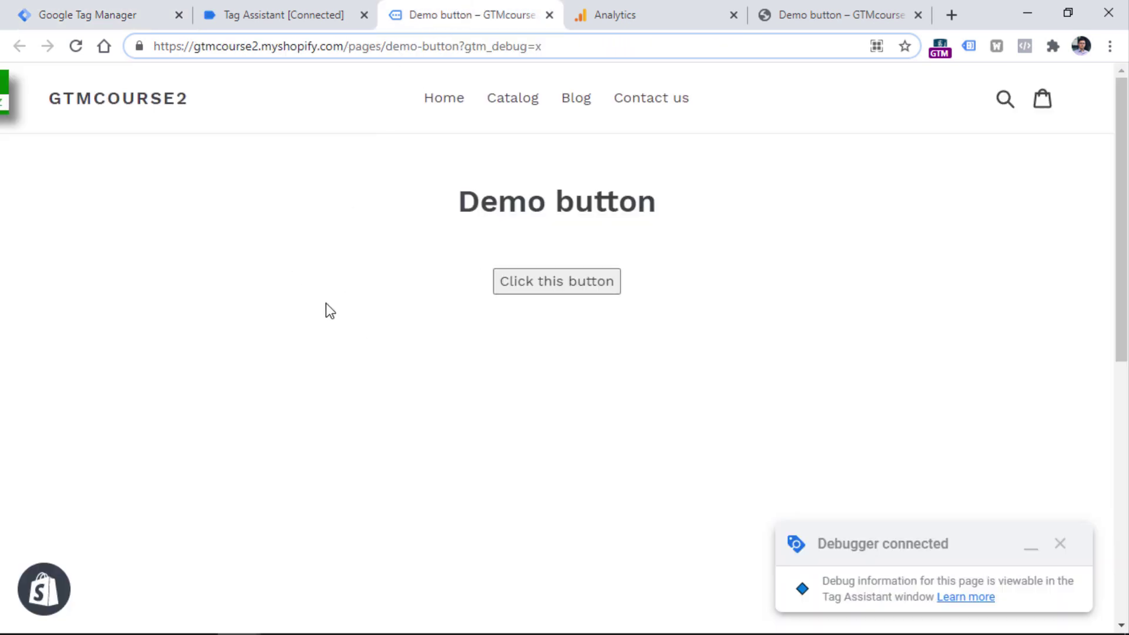
pyautogui.rightClick(252, 220)
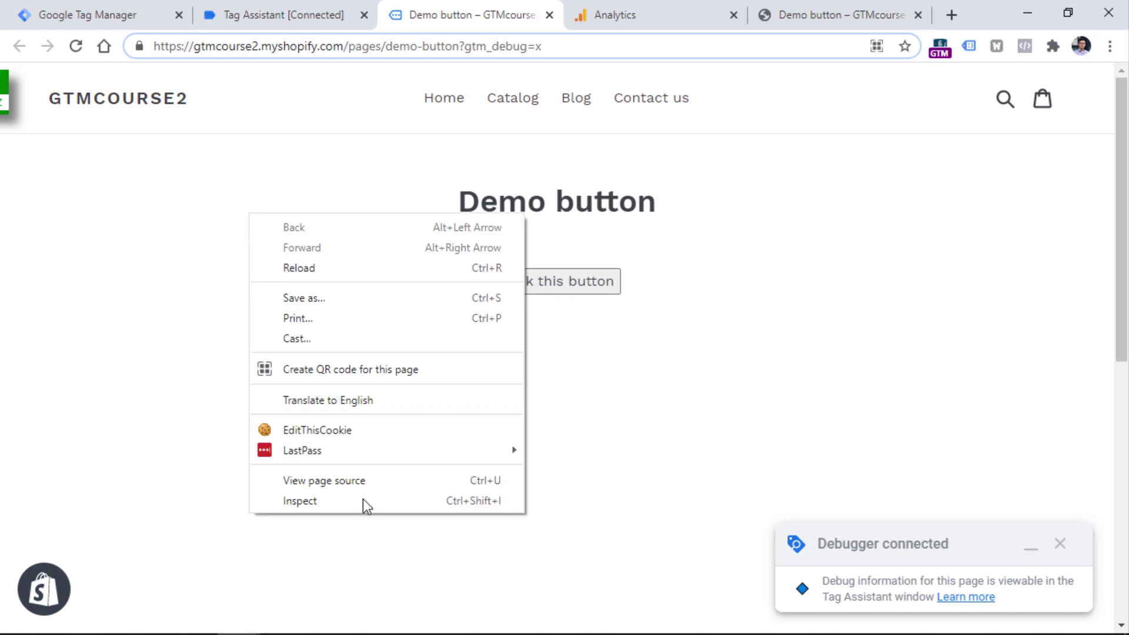
pyautogui.click(337, 502)
pyautogui.hotkey('ctrl', 'f')
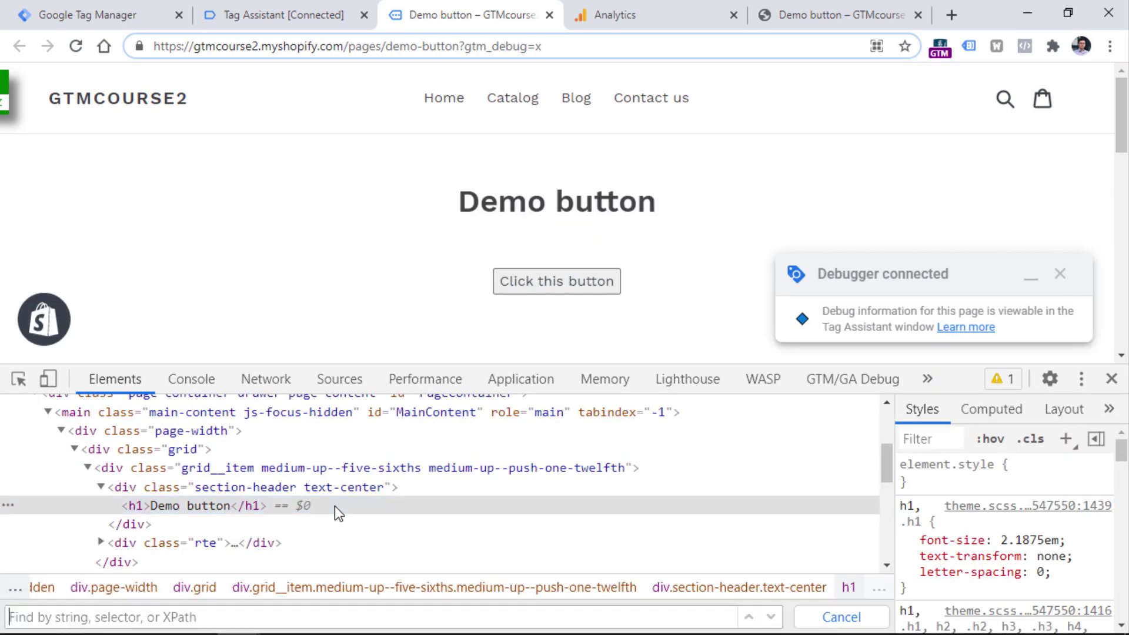
pyautogui.hotkey('ctrl', 'v')
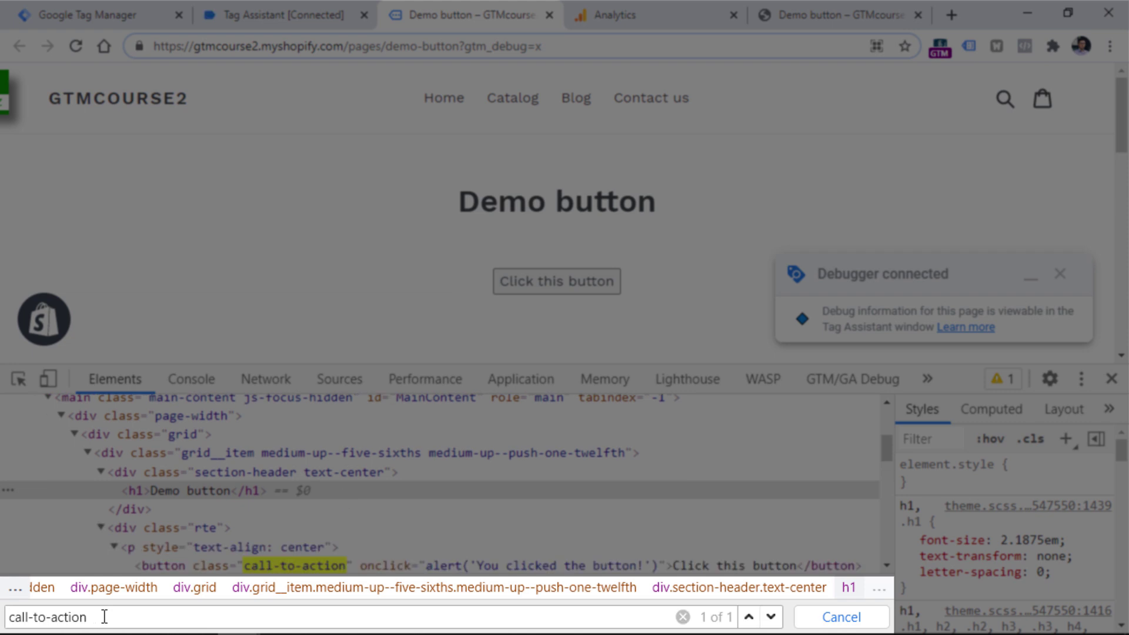
pyautogui.tripleClick(85, 617)
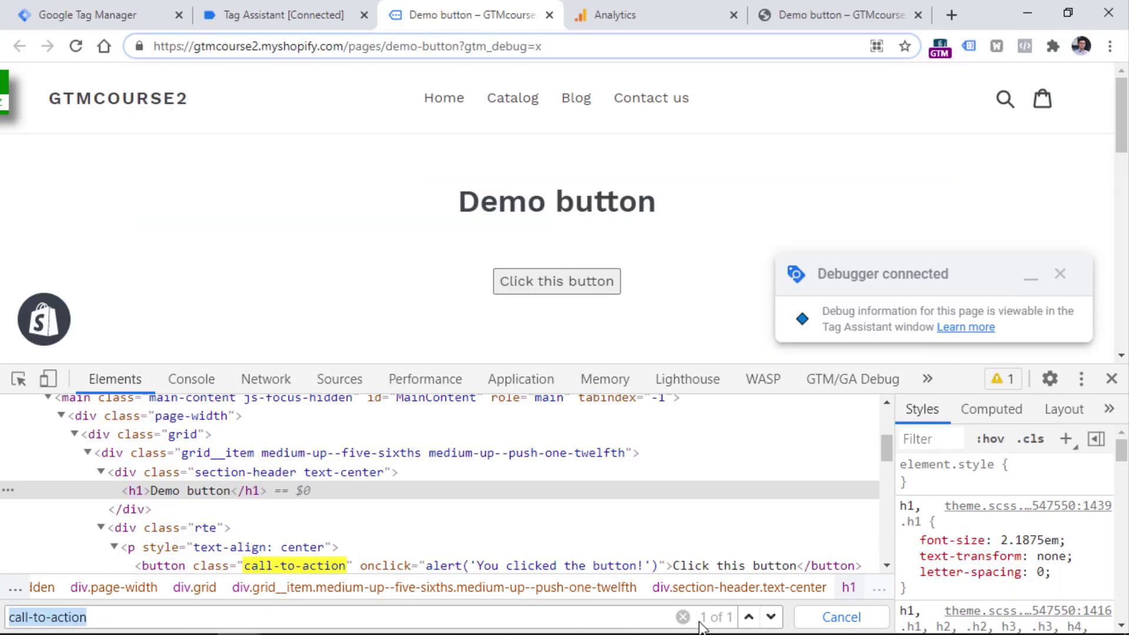
pyautogui.click(841, 616)
pyautogui.press('F12')
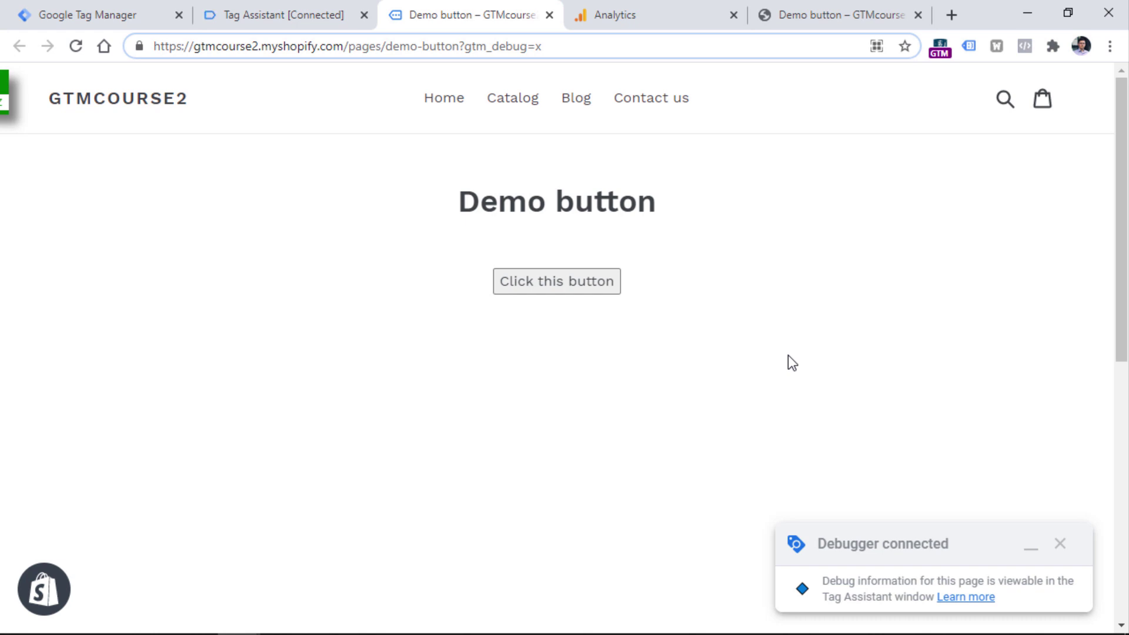
pyautogui.click(560, 288)
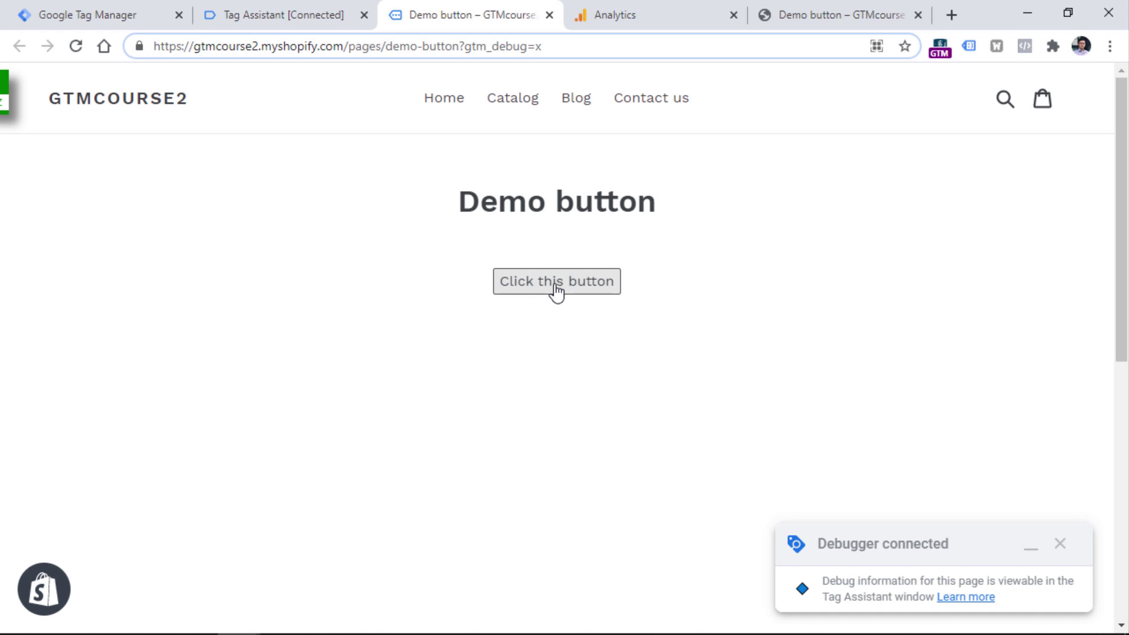
# - Check the trigger's condition against the Click event's variables in Tag Assistant and rename the trigger as "Click - call-to-action"
pyautogui.click(88, 13)
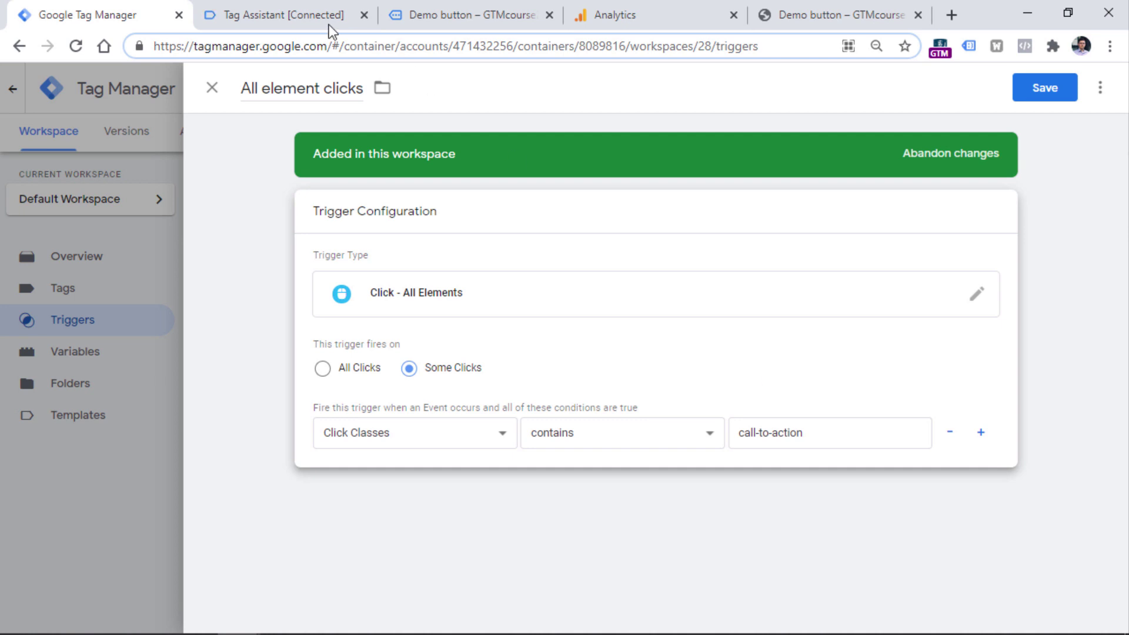
pyautogui.click(297, 20)
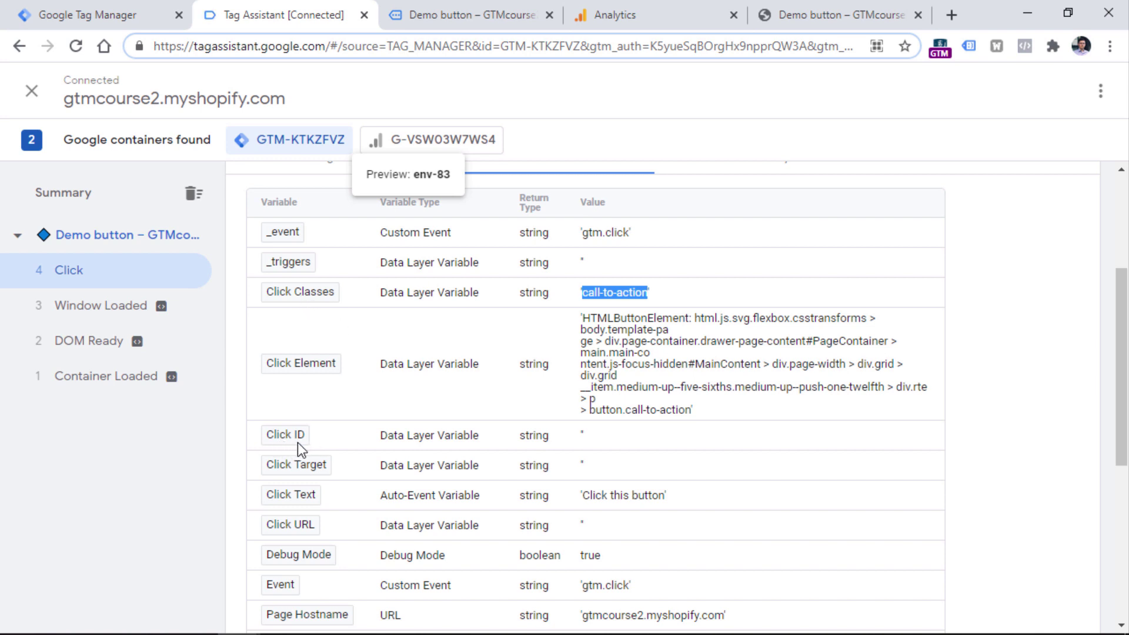
pyautogui.click(88, 15)
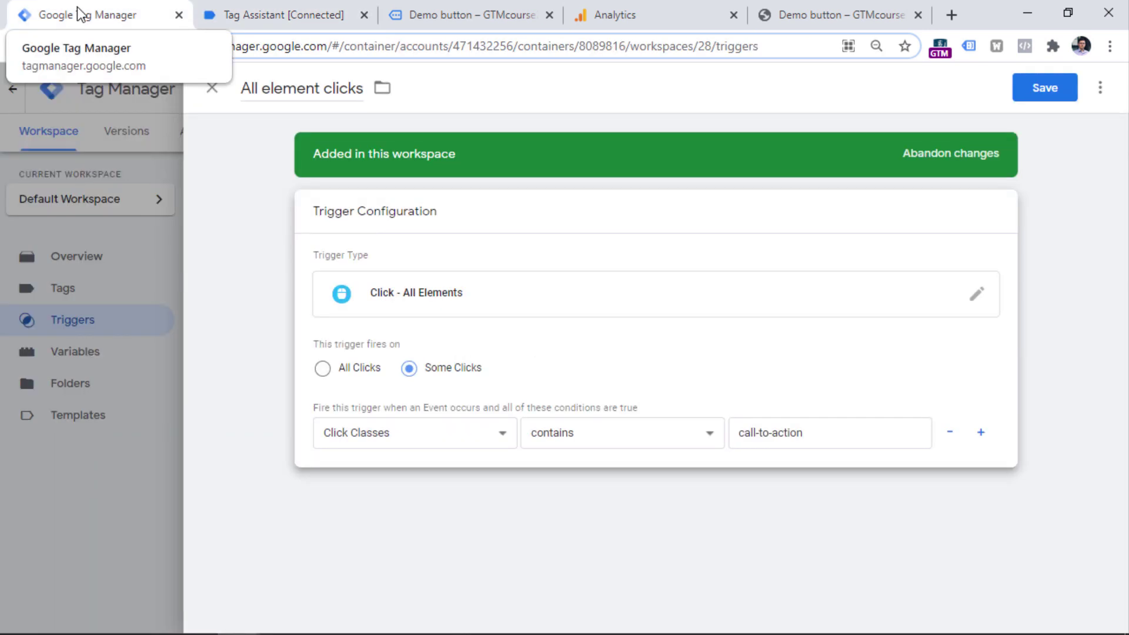
pyautogui.click(347, 94)
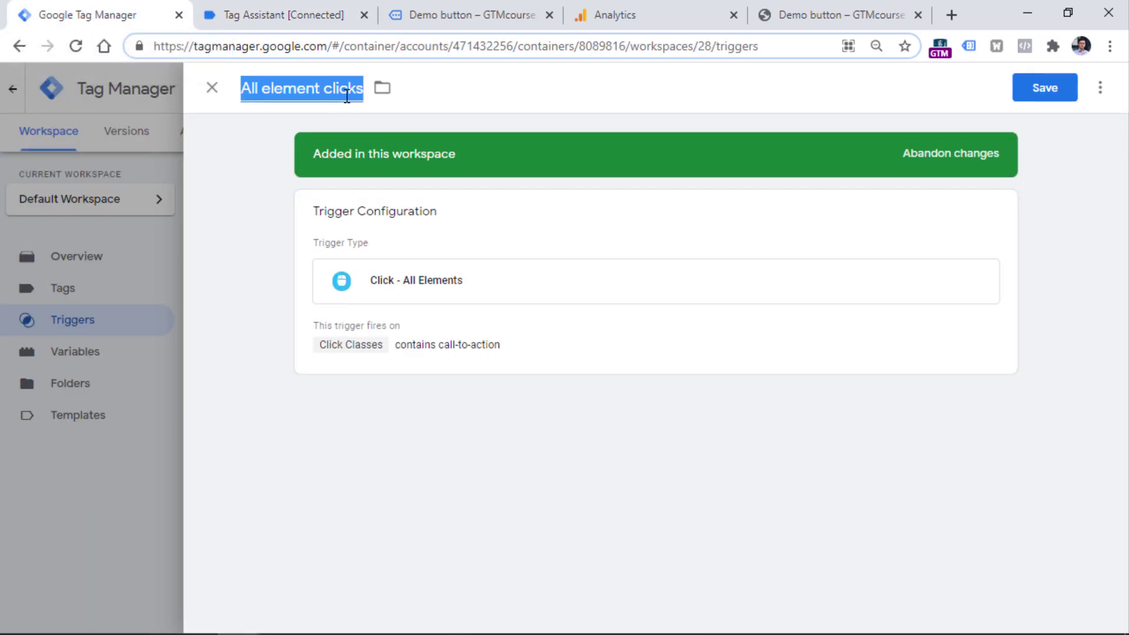
pyautogui.write('Click - call-to-action')
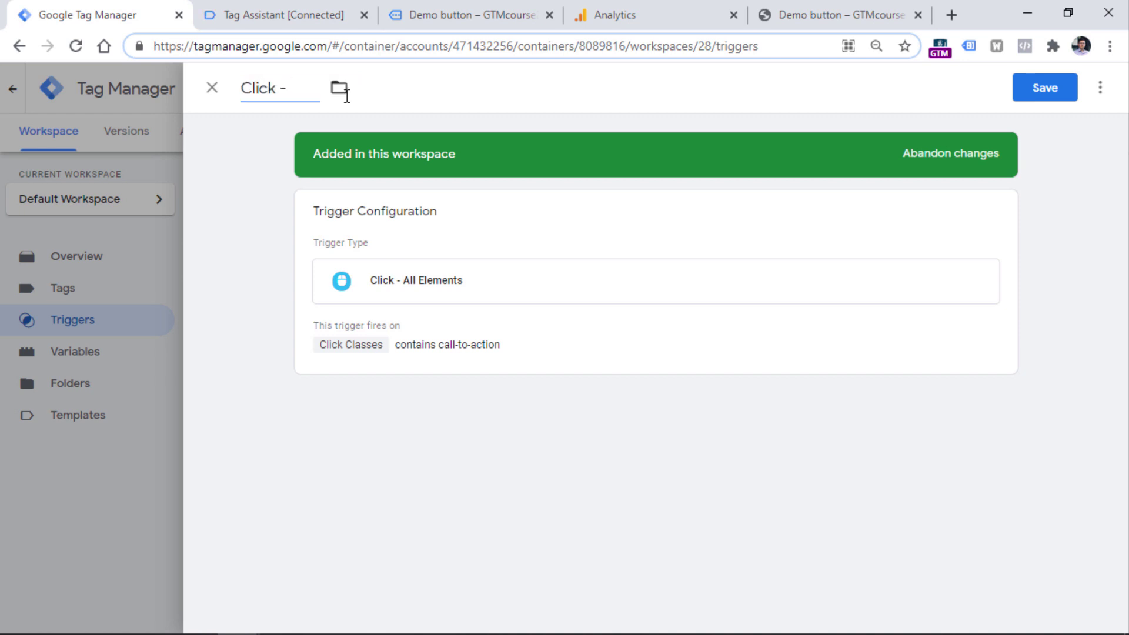
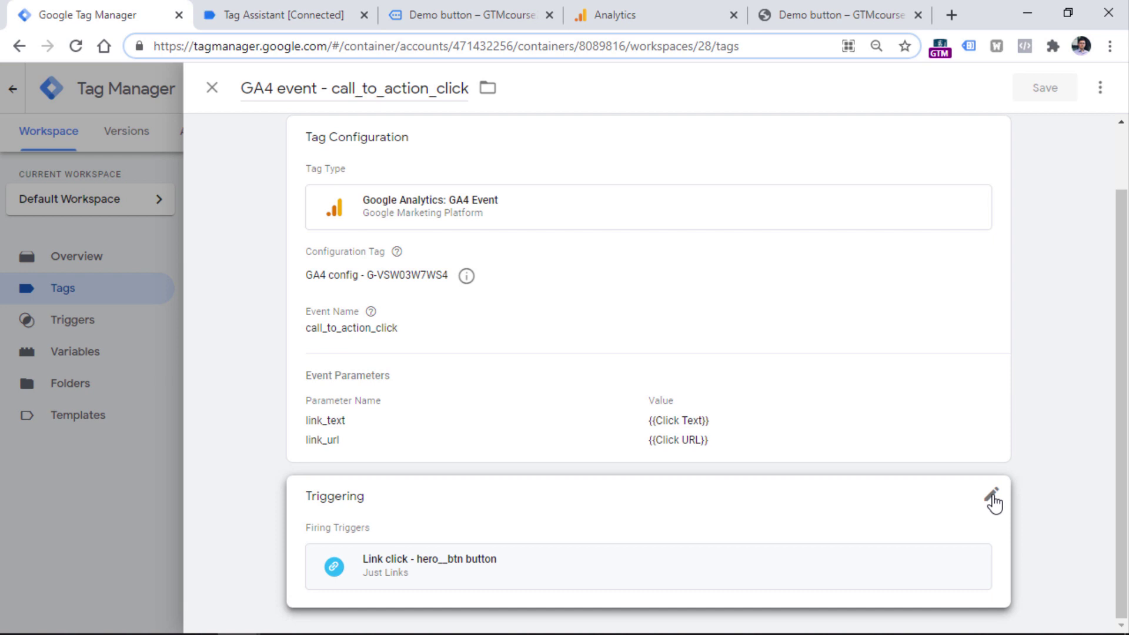
# - Add "Click - call-to-action" as a second firing trigger of the "GA4 event - call_to_action_click" tag and save the tag
pyautogui.click(992, 497)
pyautogui.click(971, 497)
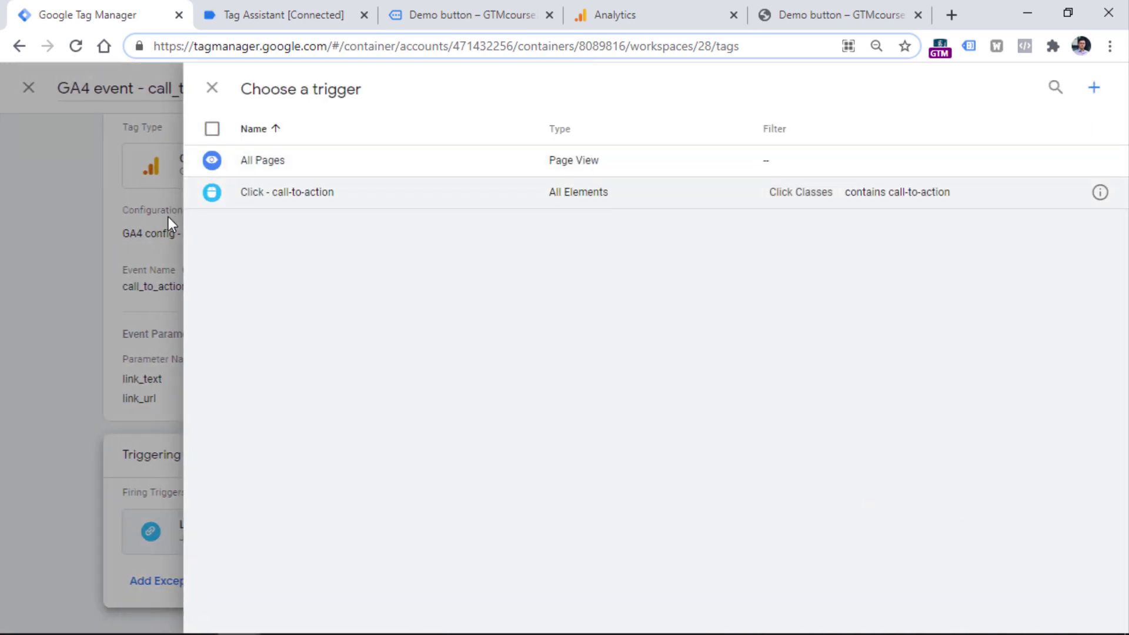
pyautogui.click(270, 200)
pyautogui.click(1043, 87)
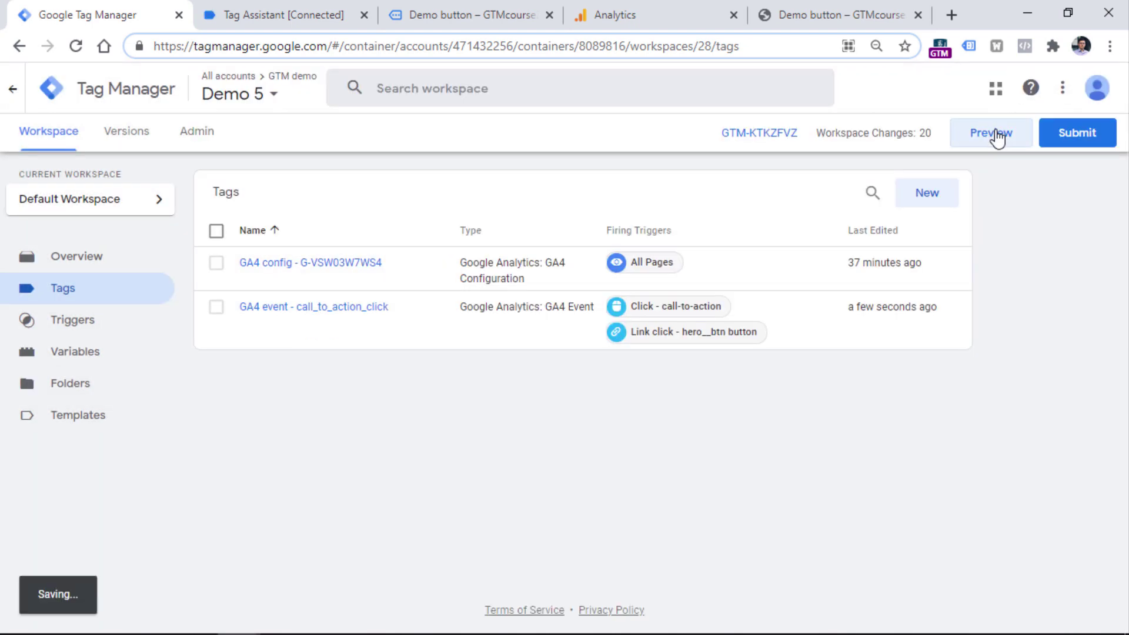
# - Restart preview mode, test the "Click this button" button on the Demo button page, and open the resulting Click event in Tag Assistant
pyautogui.click(994, 133)
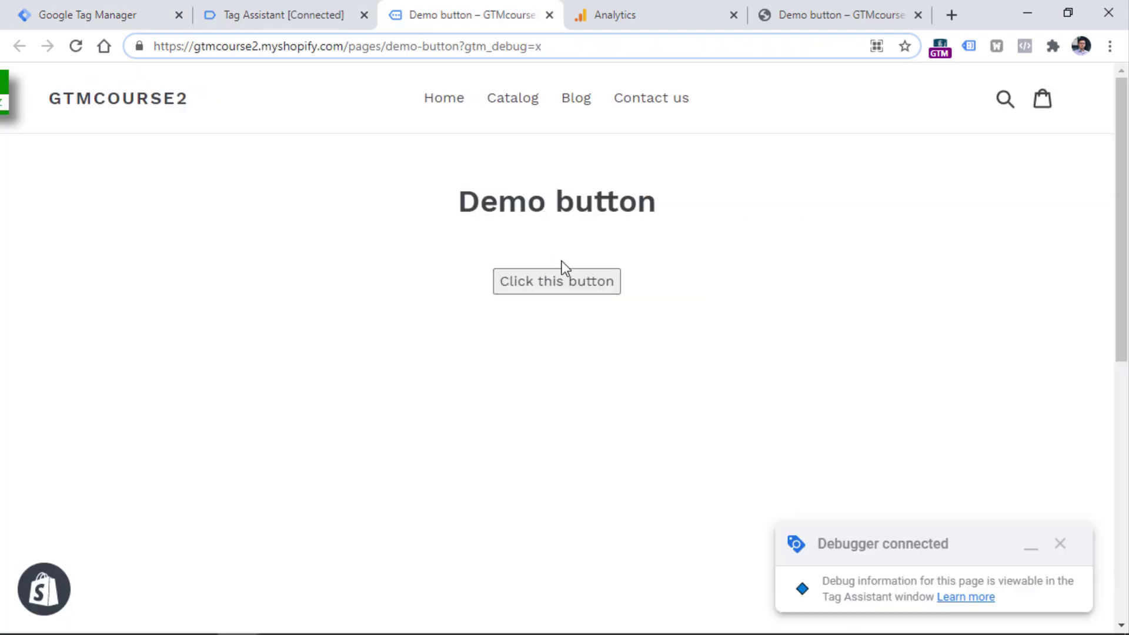
pyautogui.click(557, 287)
pyautogui.click(719, 145)
pyautogui.click(282, 15)
pyautogui.click(550, 410)
pyautogui.click(83, 271)
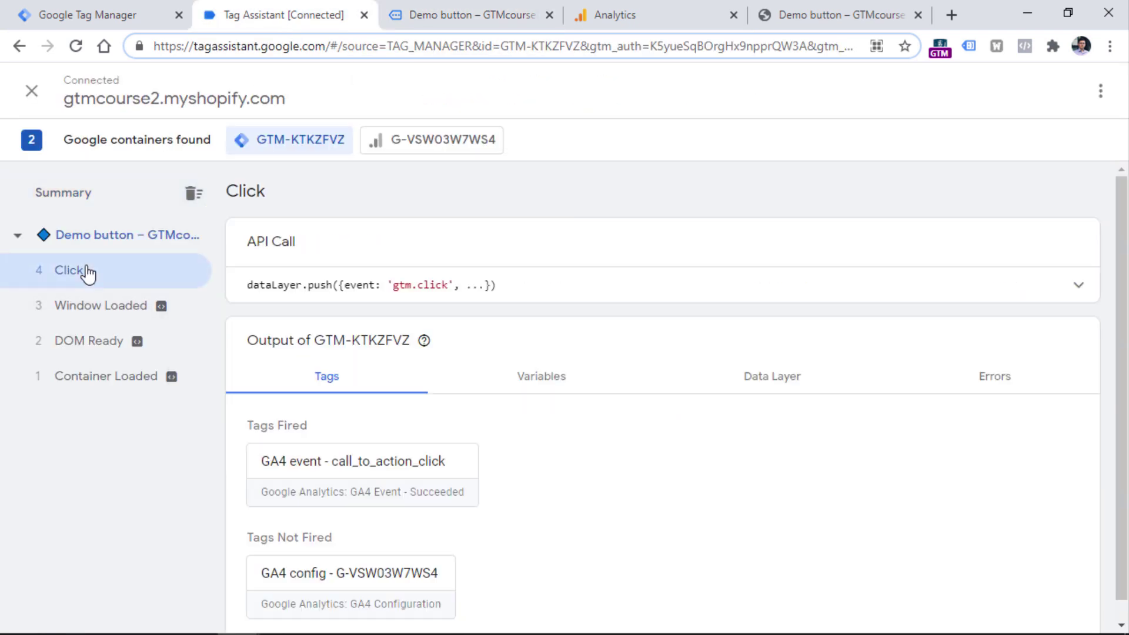
# - Examine the parameters of the latest call_to_action_click event in Google Analytics DebugView, including link_text
pyautogui.click(656, 10)
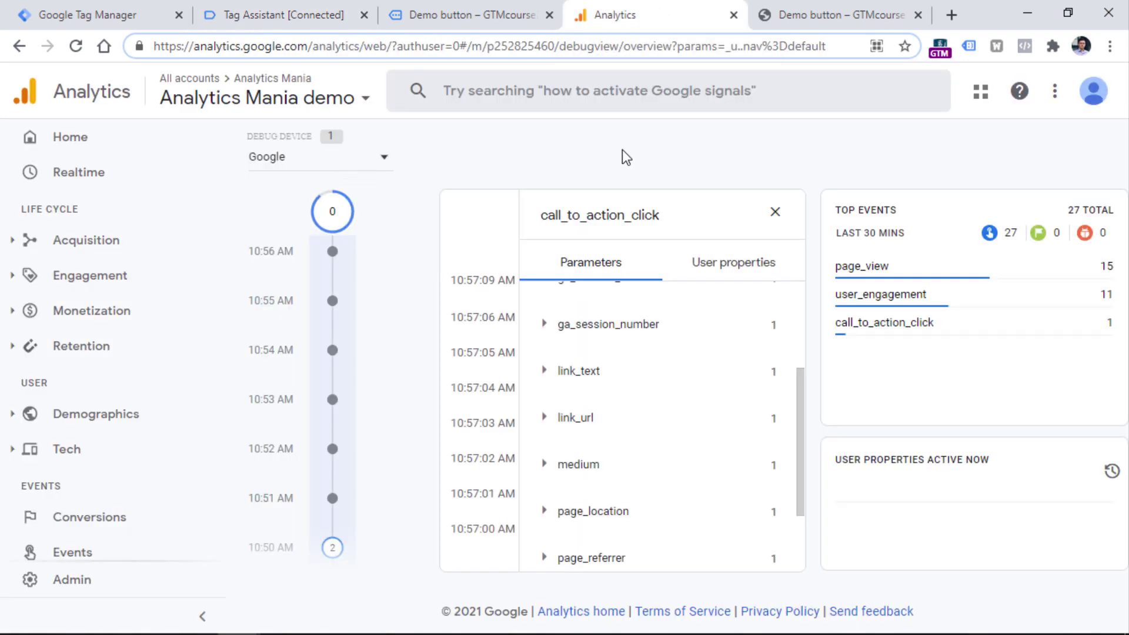
pyautogui.click(775, 213)
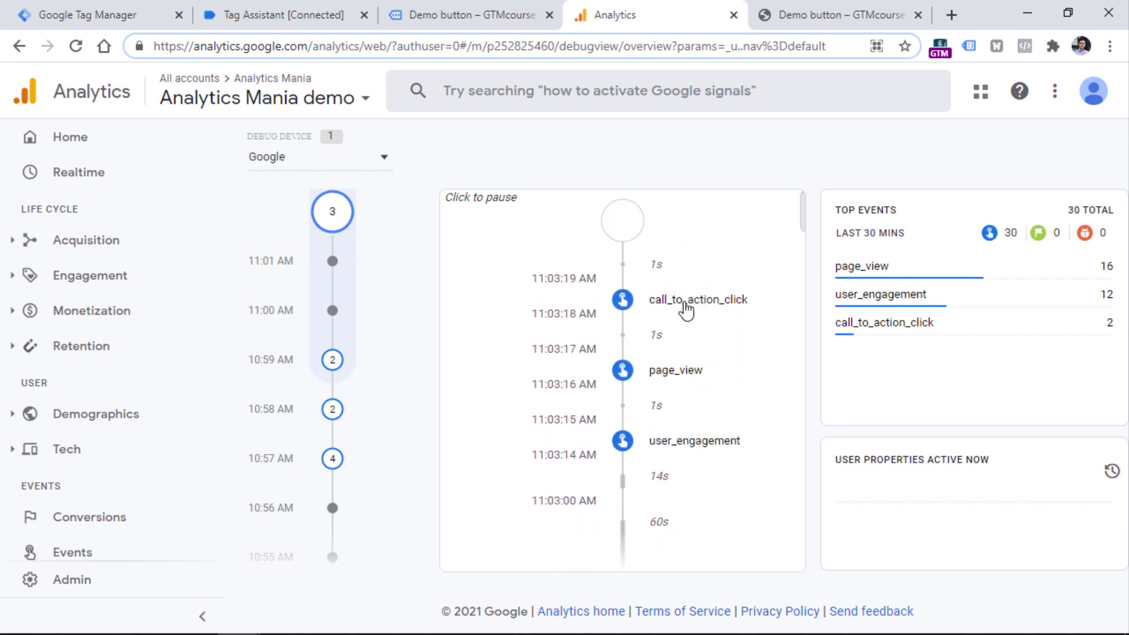
pyautogui.click(695, 310)
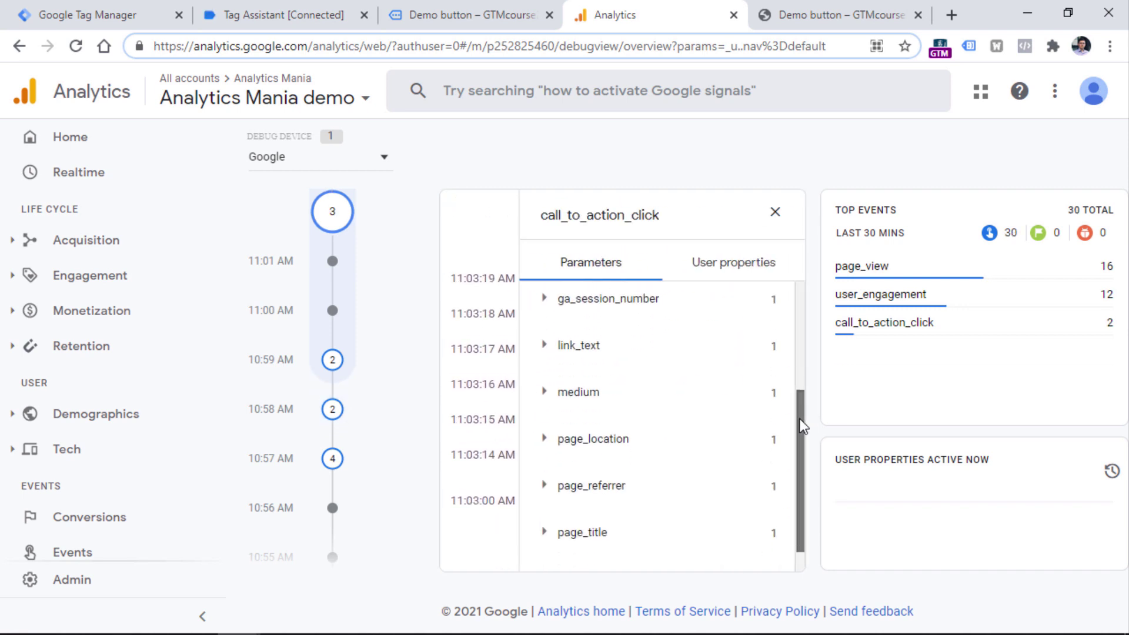
pyautogui.click(549, 352)
pyautogui.click(549, 351)
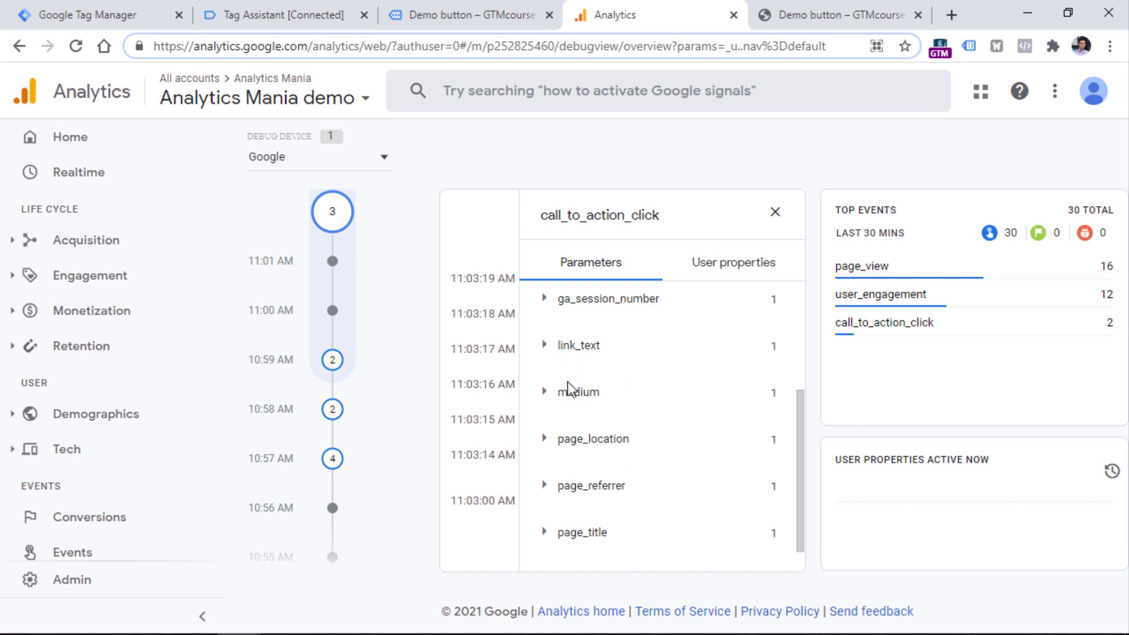
# - Examine the variables of the demo button's Click event in Tag Assistant, including Click URL
pyautogui.click(330, 7)
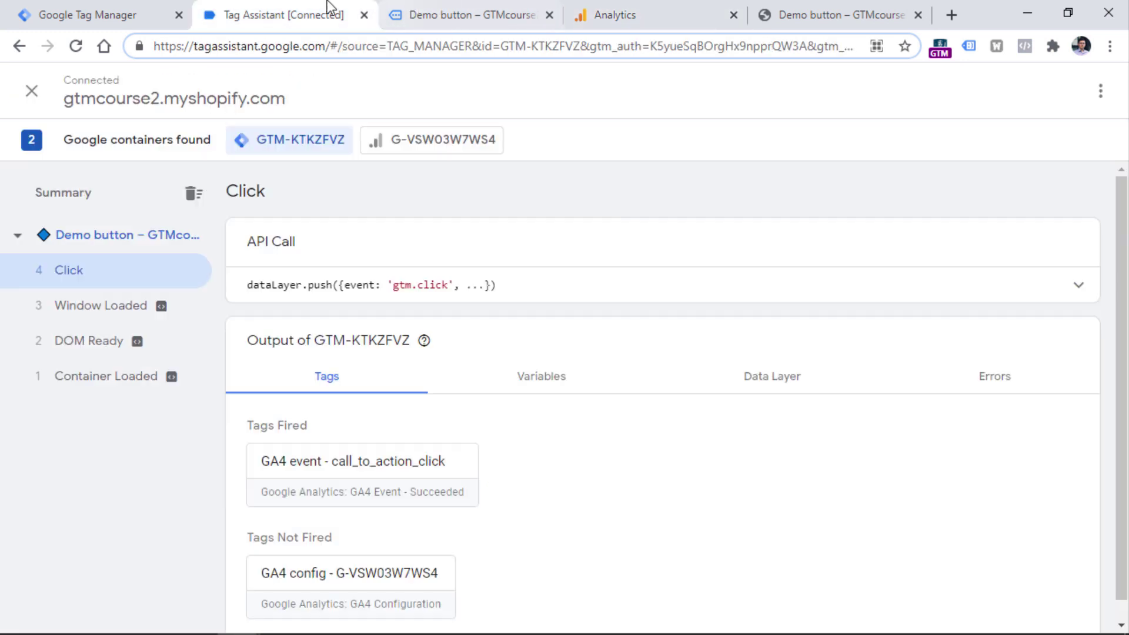
pyautogui.click(582, 378)
pyautogui.scroll(-5, 647, 435)
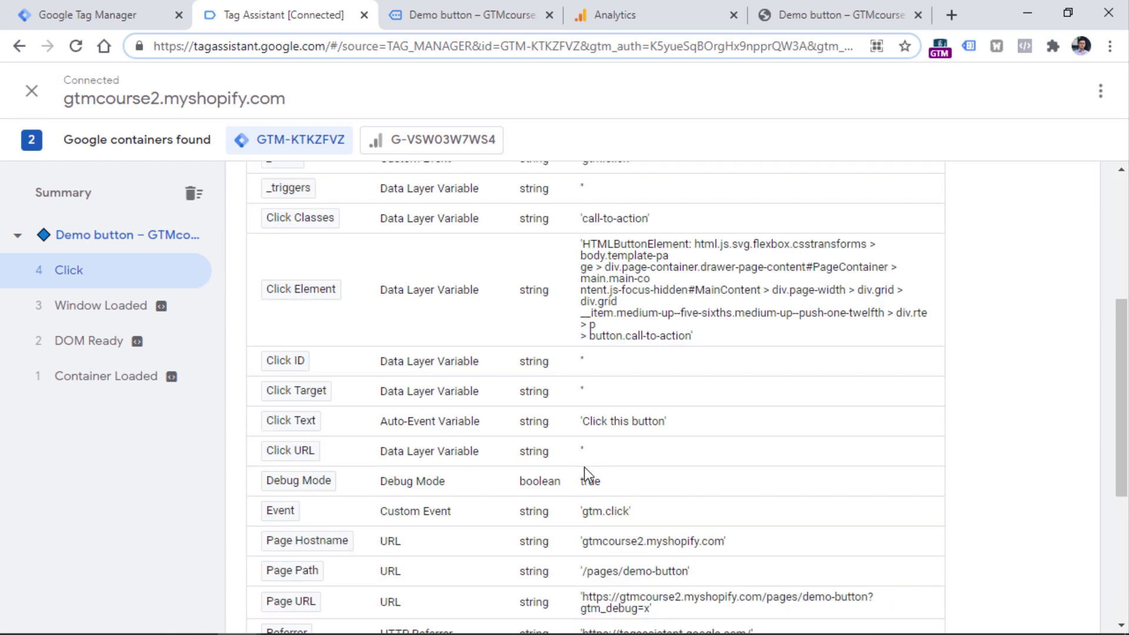
pyautogui.scroll(5, 584, 449)
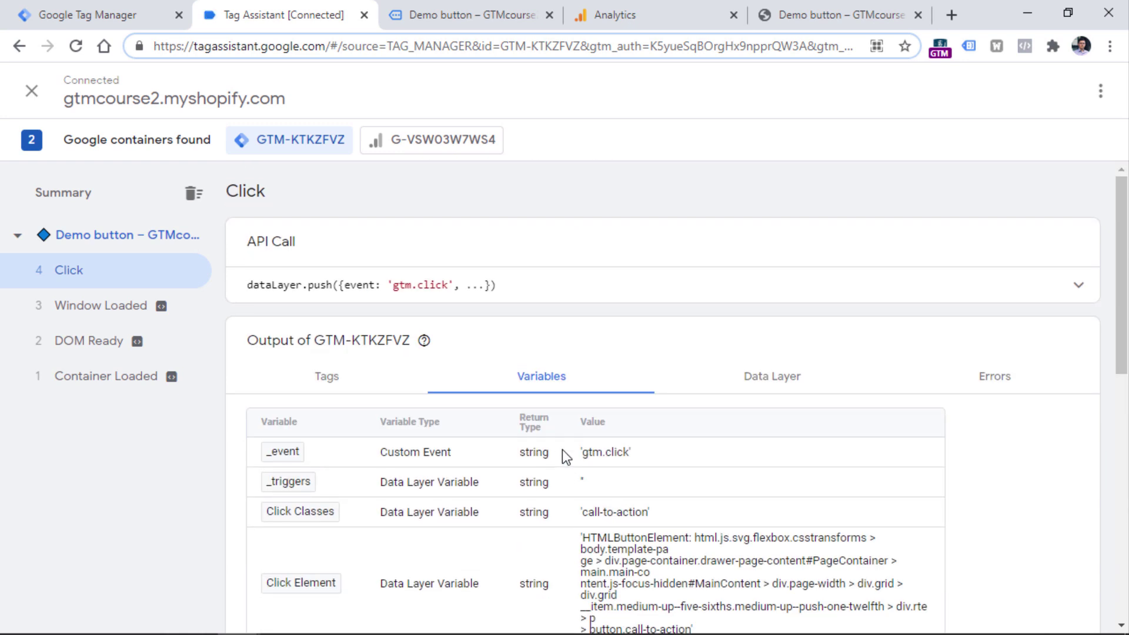
# - Review the link_url parameter of the "GA4 event - call_to_action_click" tag in Tag Manager and close the tag
pyautogui.click(117, 13)
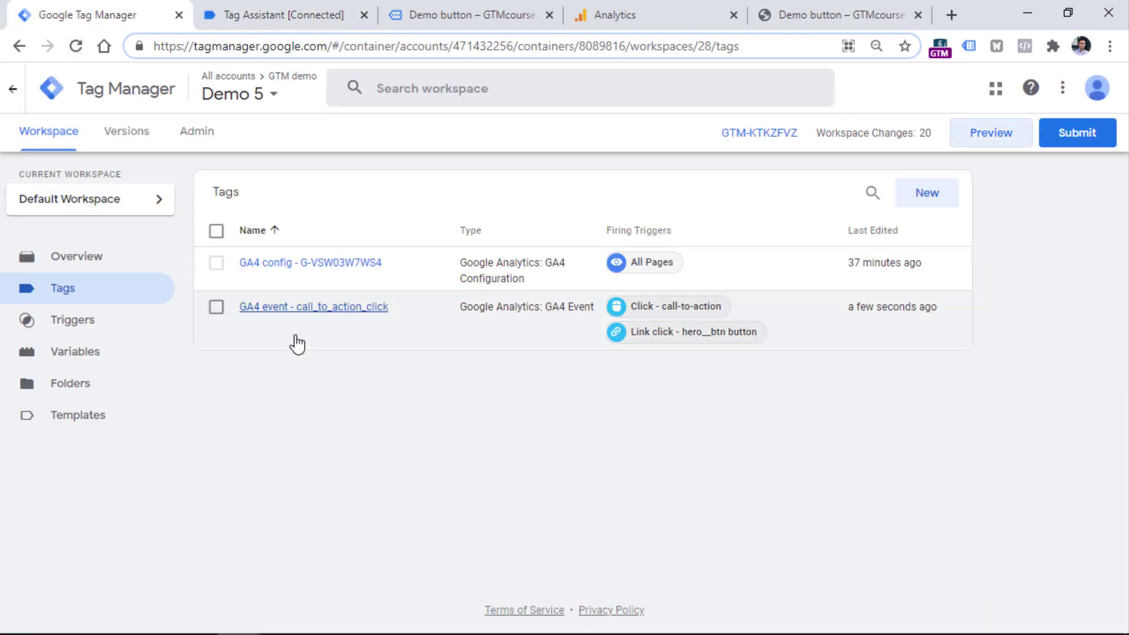
pyautogui.click(301, 305)
pyautogui.scroll(-5, 377, 588)
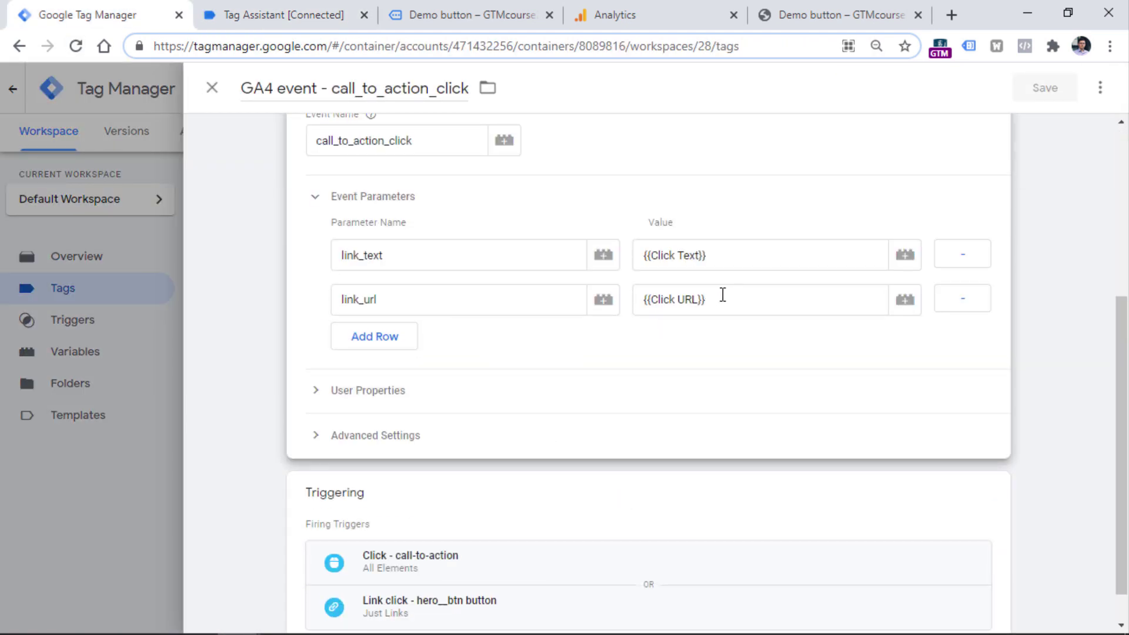
pyautogui.moveTo(723, 295); pyautogui.dragTo(639, 287)
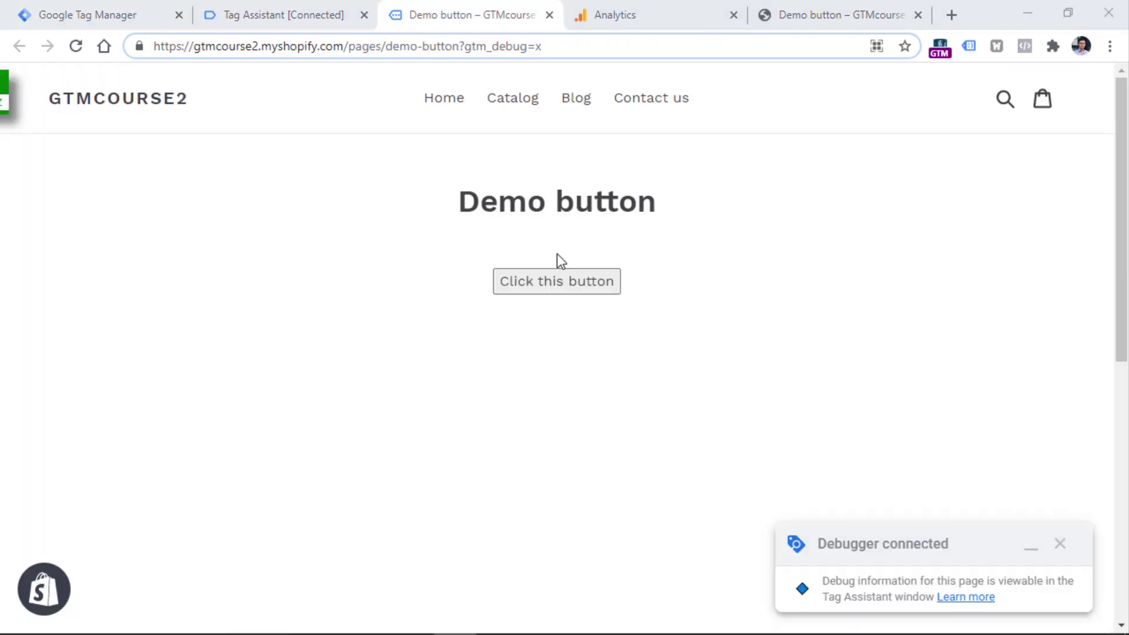
pyautogui.click(86, 7)
pyautogui.click(219, 91)
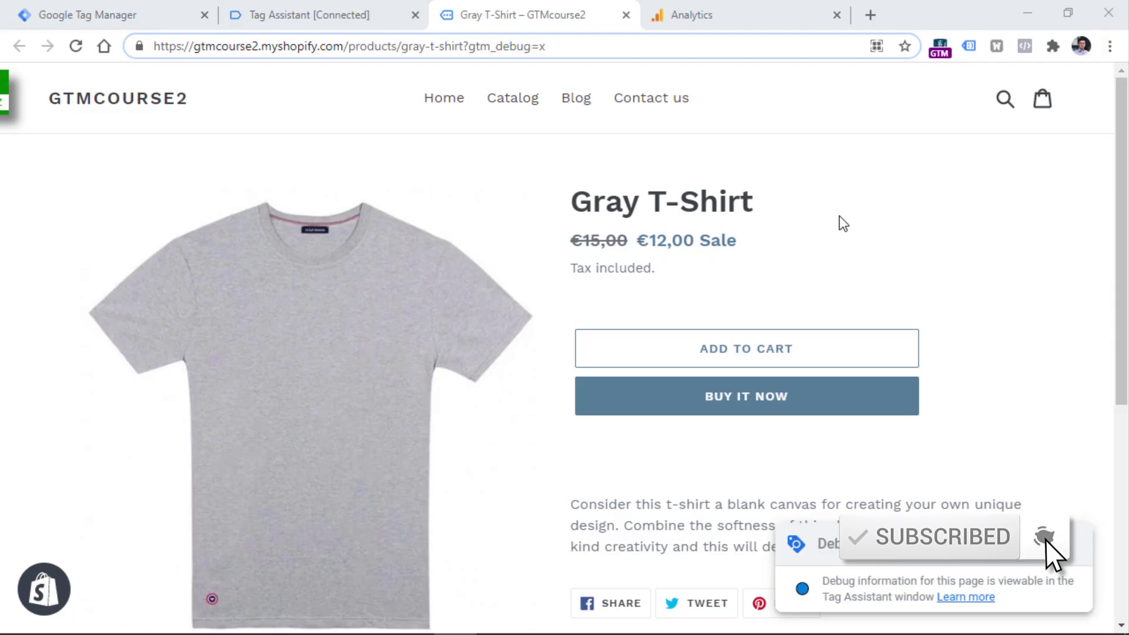
# - Inspect the HTML of the Gray T-Shirt page's Add to cart button and its nested span, and close the developer tools
pyautogui.click(739, 352)
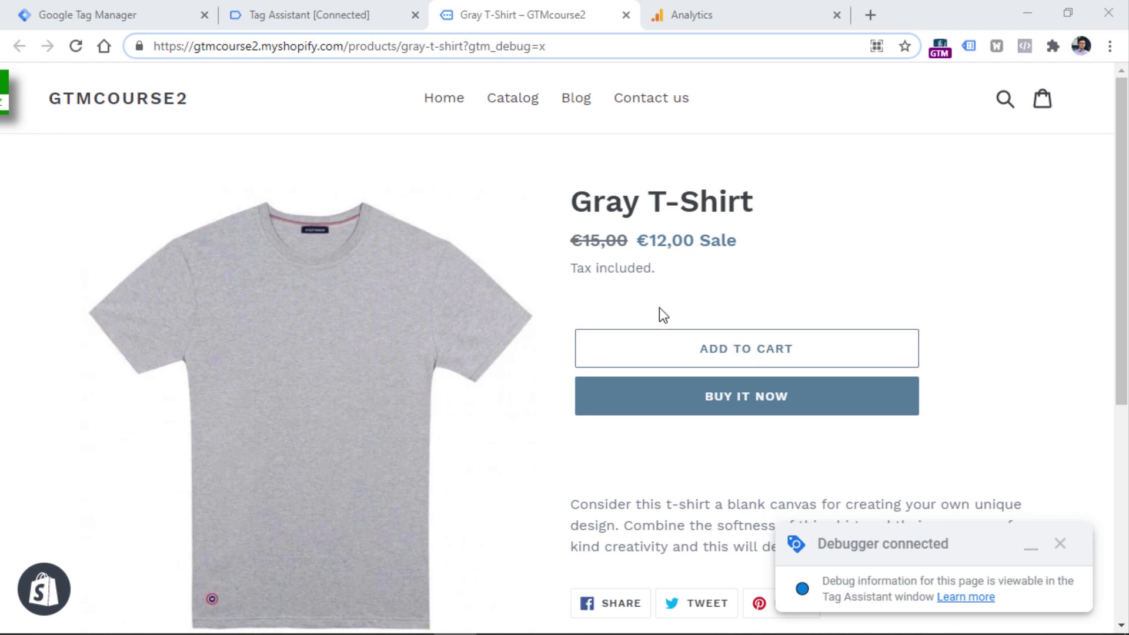
pyautogui.rightClick(644, 349)
pyautogui.click(680, 333)
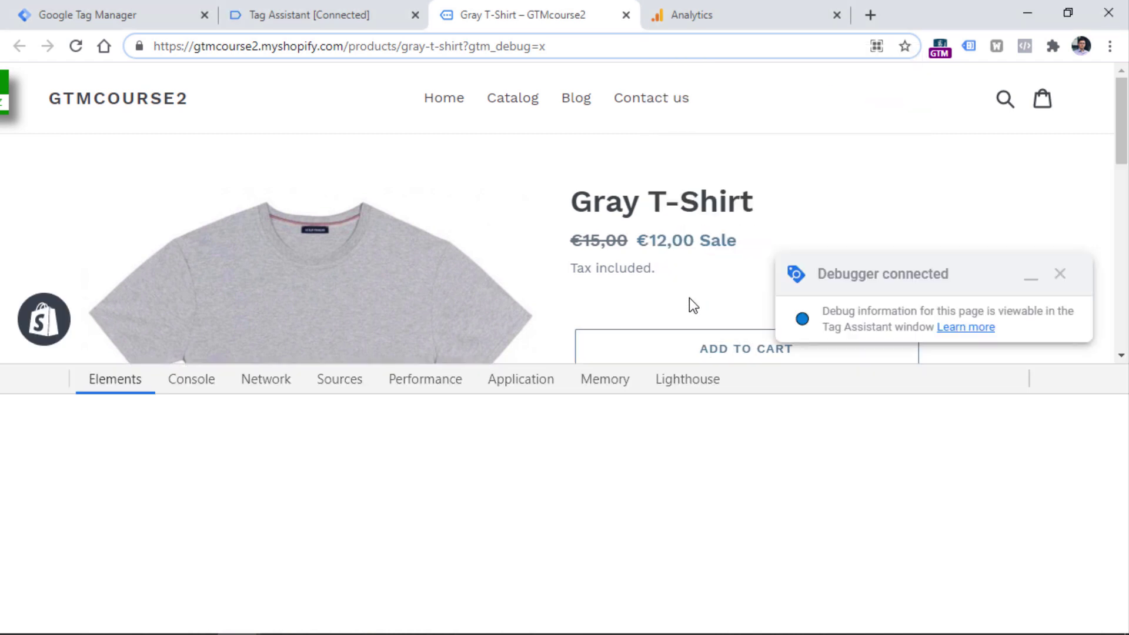
pyautogui.click(154, 495)
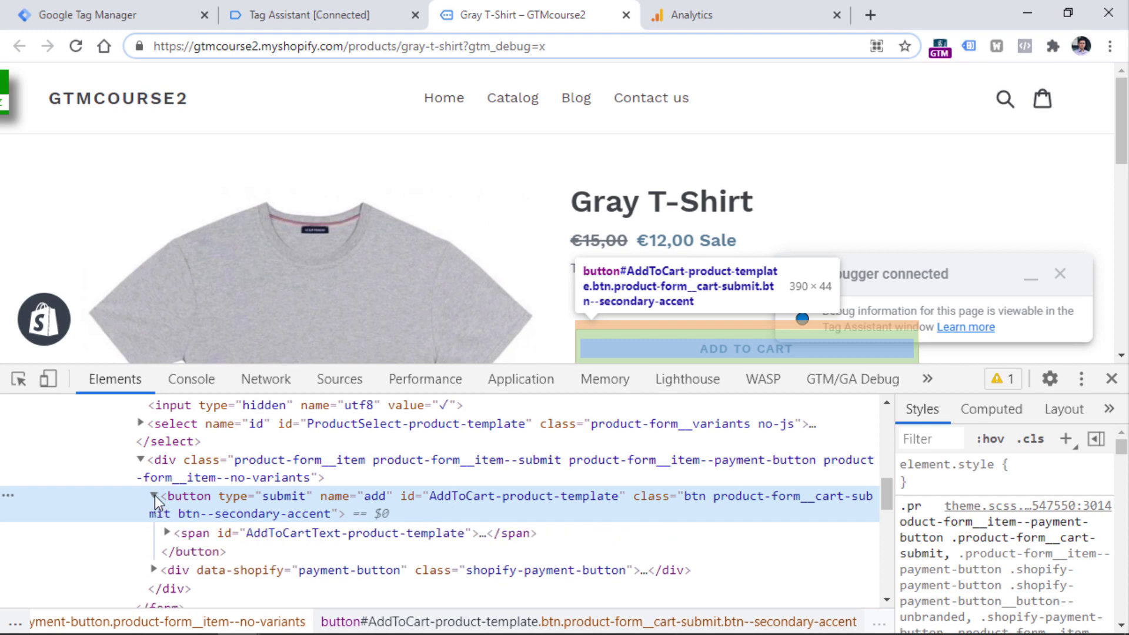
pyautogui.click(167, 533)
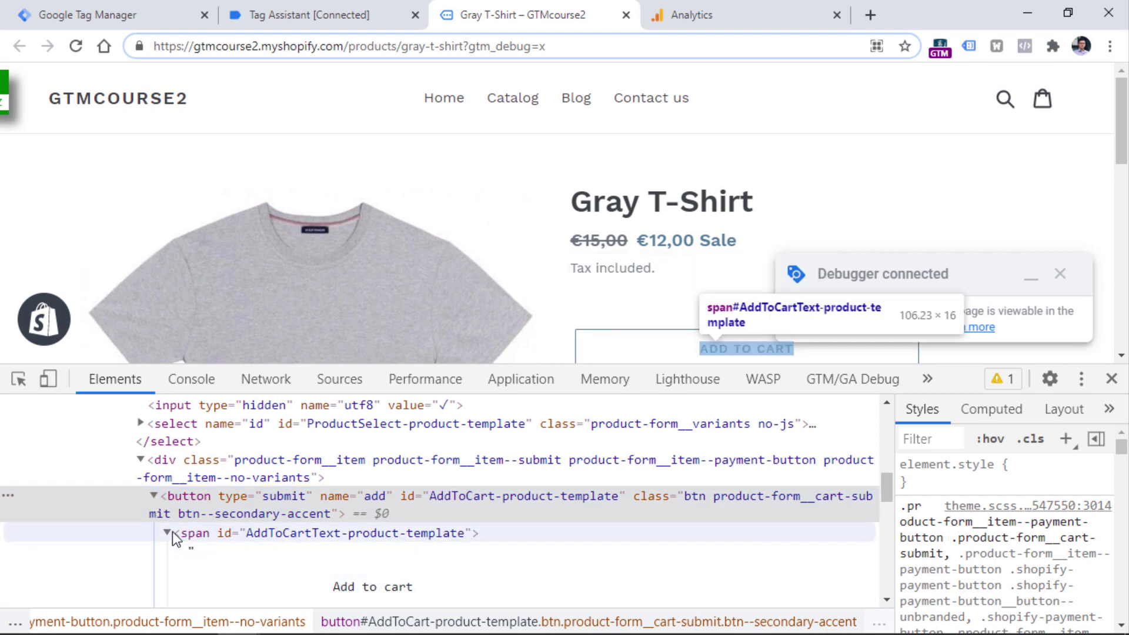
pyautogui.click(168, 532)
pyautogui.click(153, 497)
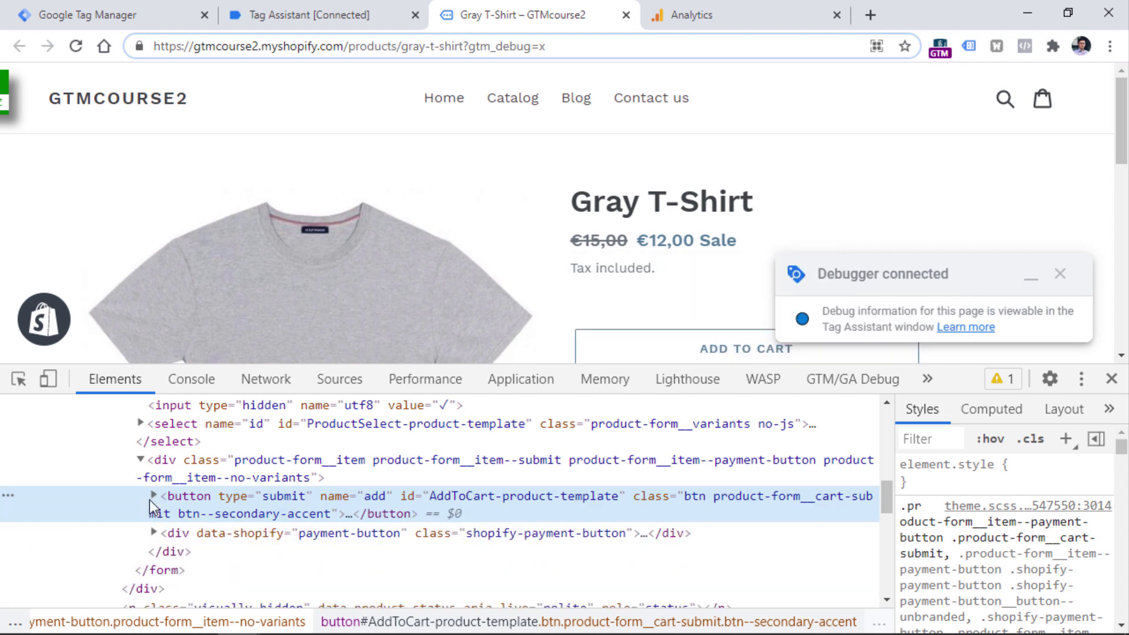
pyautogui.click(135, 12)
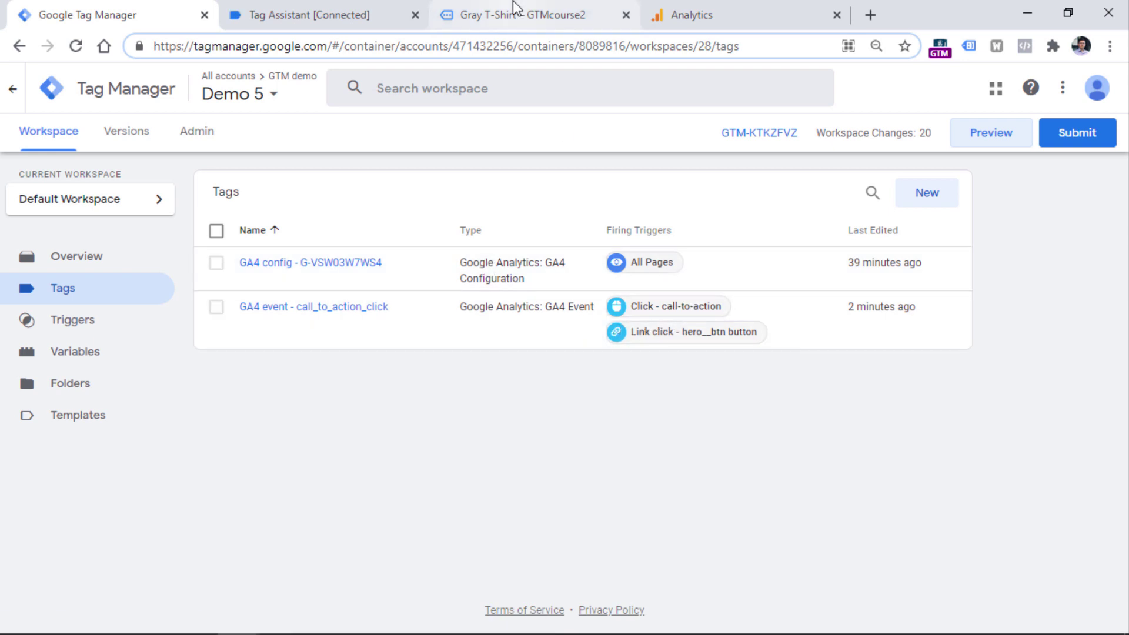
pyautogui.click(535, 13)
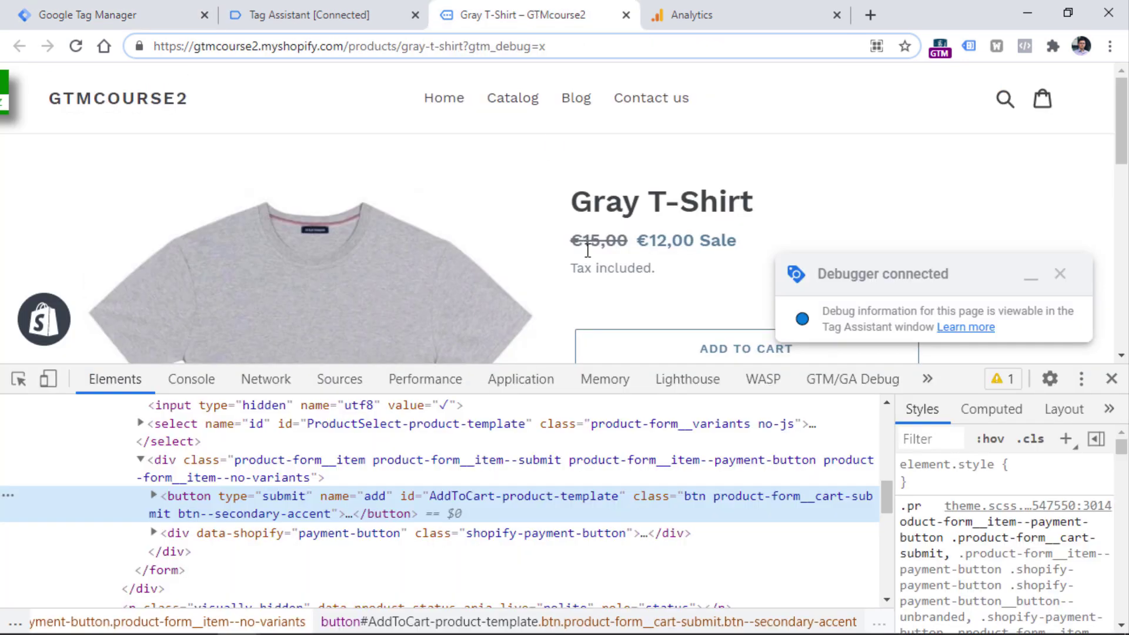
pyautogui.click(1111, 379)
# - Continue the Tag Assistant session, add the Gray T-Shirt to the cart, and open the product page's Click event in Tag Assistant
pyautogui.click(351, 24)
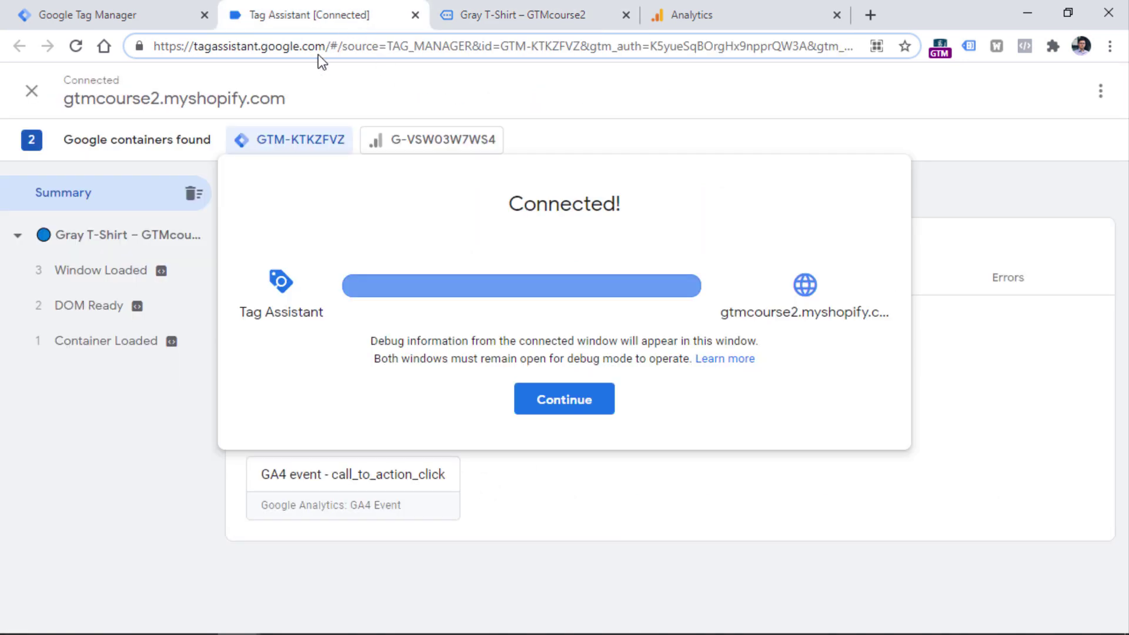
pyautogui.click(542, 405)
pyautogui.click(555, 9)
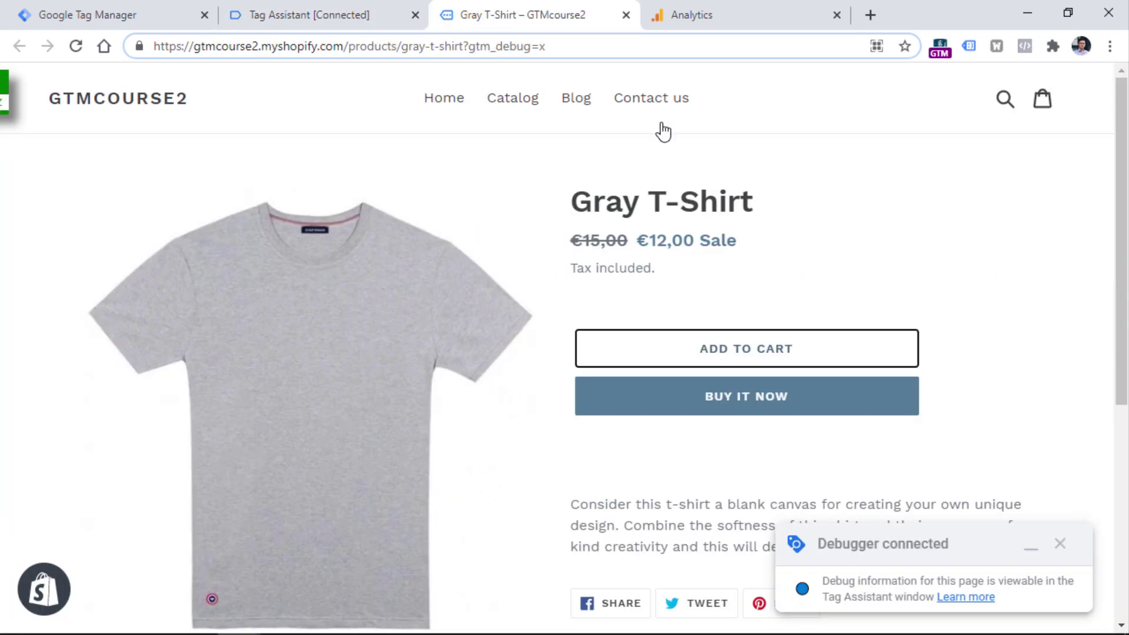
pyautogui.click(718, 353)
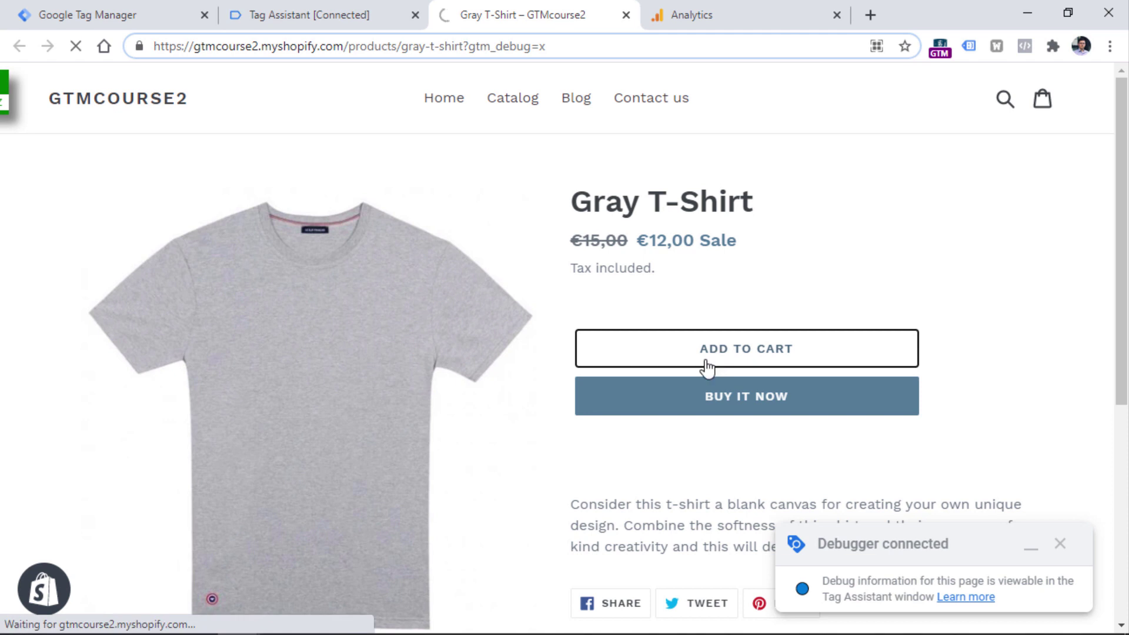
pyautogui.click(292, 5)
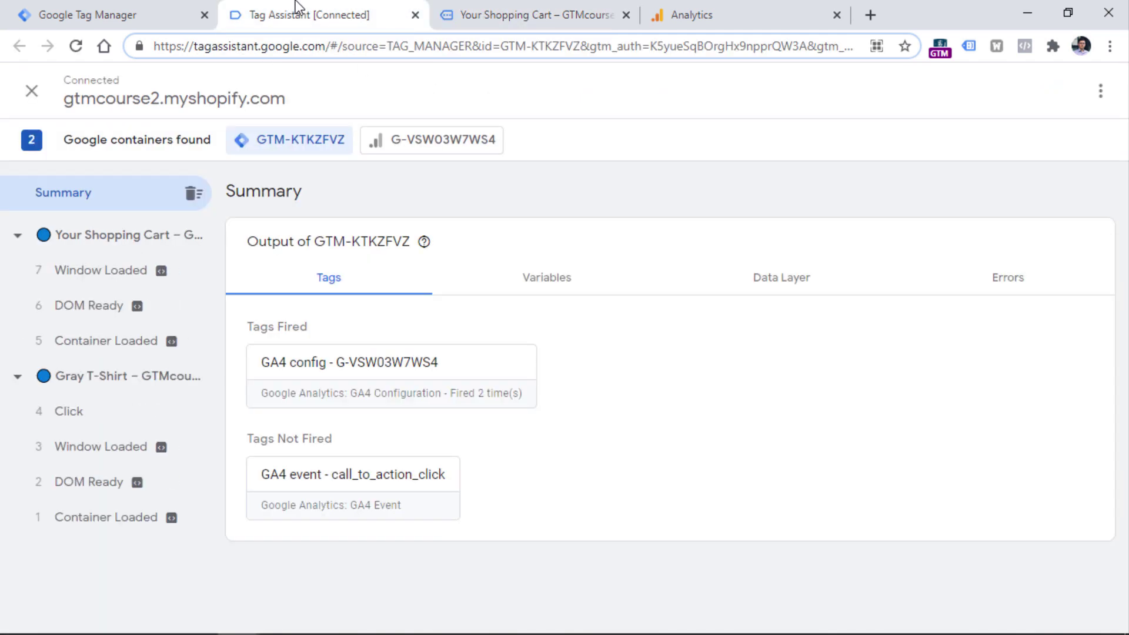
pyautogui.click(71, 419)
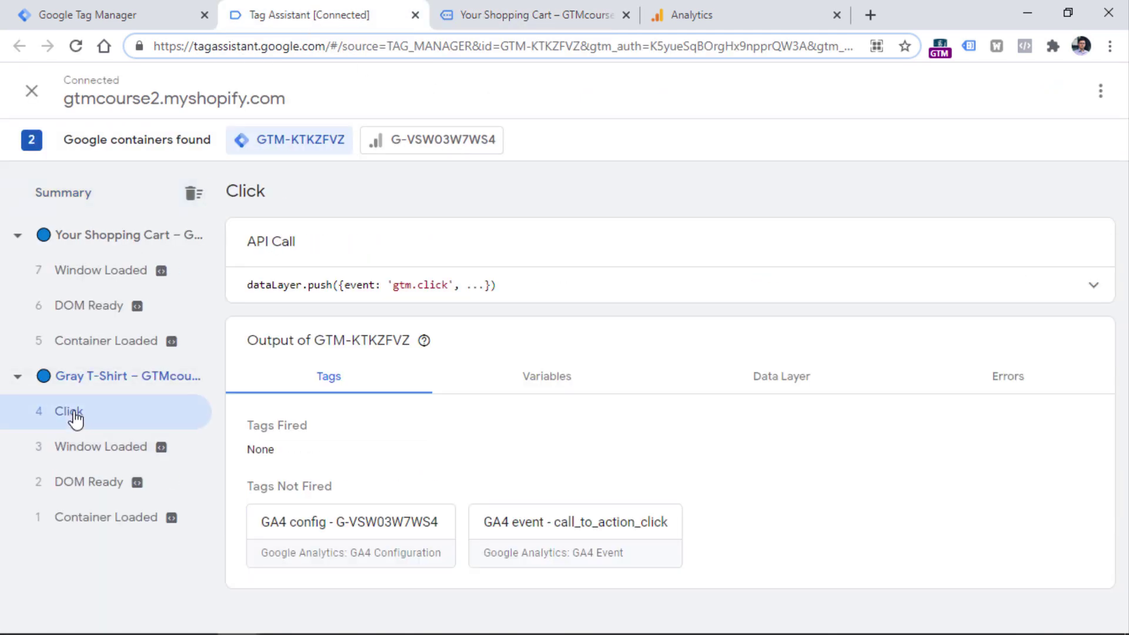
# - Examine the Click Classes, Click ID and Click Text values among the Add to cart Click event's variables
pyautogui.click(550, 382)
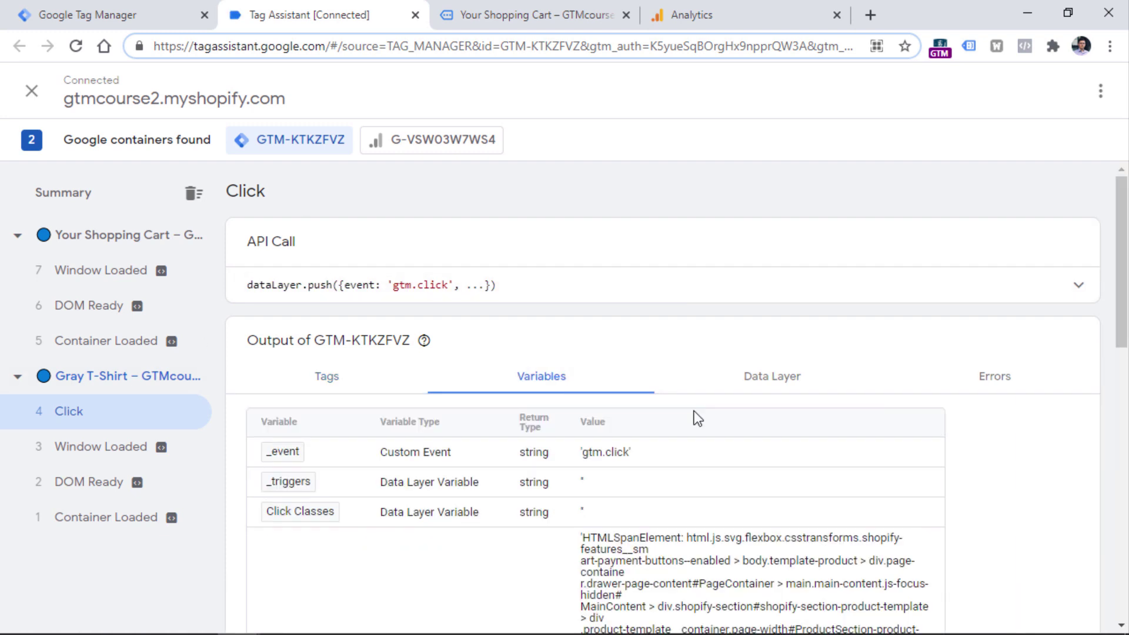
pyautogui.moveTo(1119, 244); pyautogui.dragTo(1118, 403)
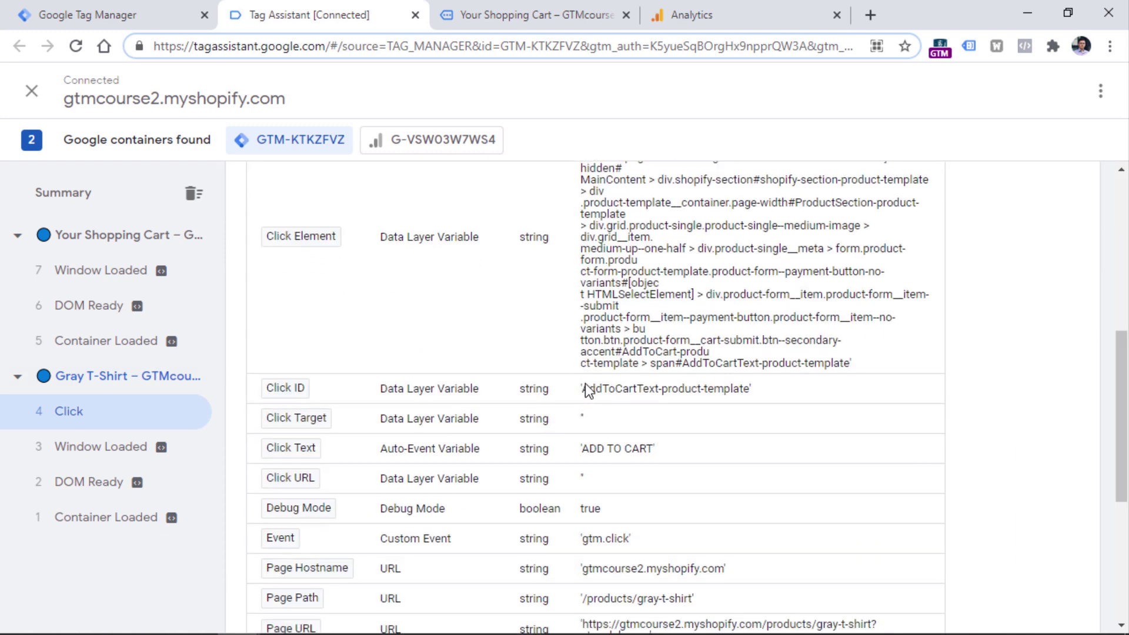
pyautogui.moveTo(589, 389); pyautogui.dragTo(739, 392)
pyautogui.moveTo(580, 456); pyautogui.dragTo(647, 453)
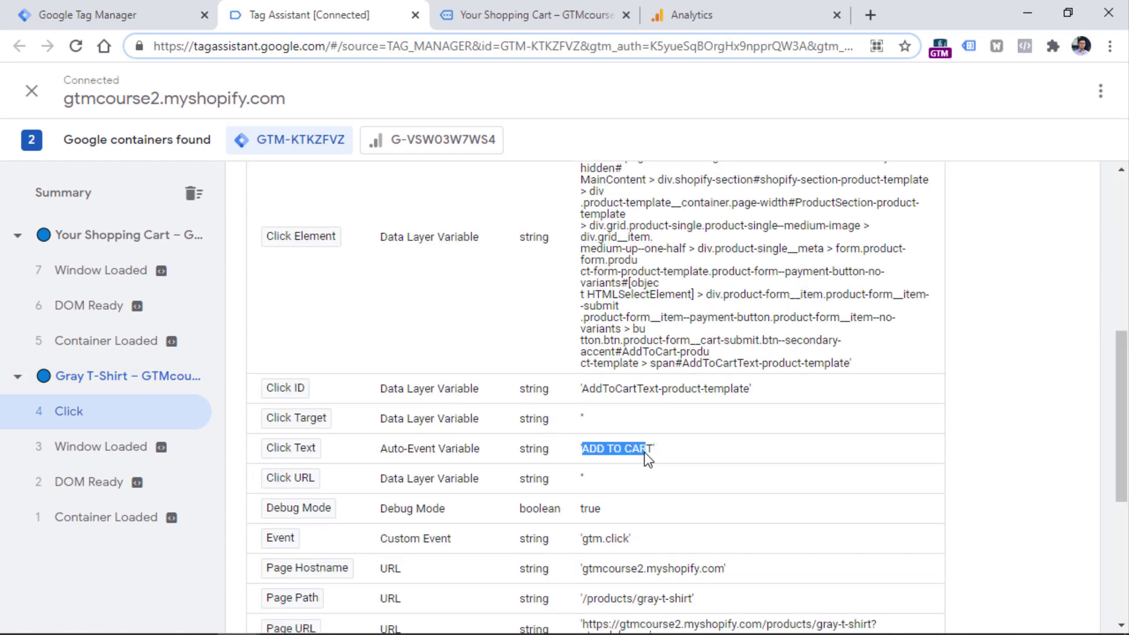
# - Start a new Click - All Elements trigger in Tag Manager and set it to fire on some clicks
pyautogui.click(138, 11)
pyautogui.click(74, 326)
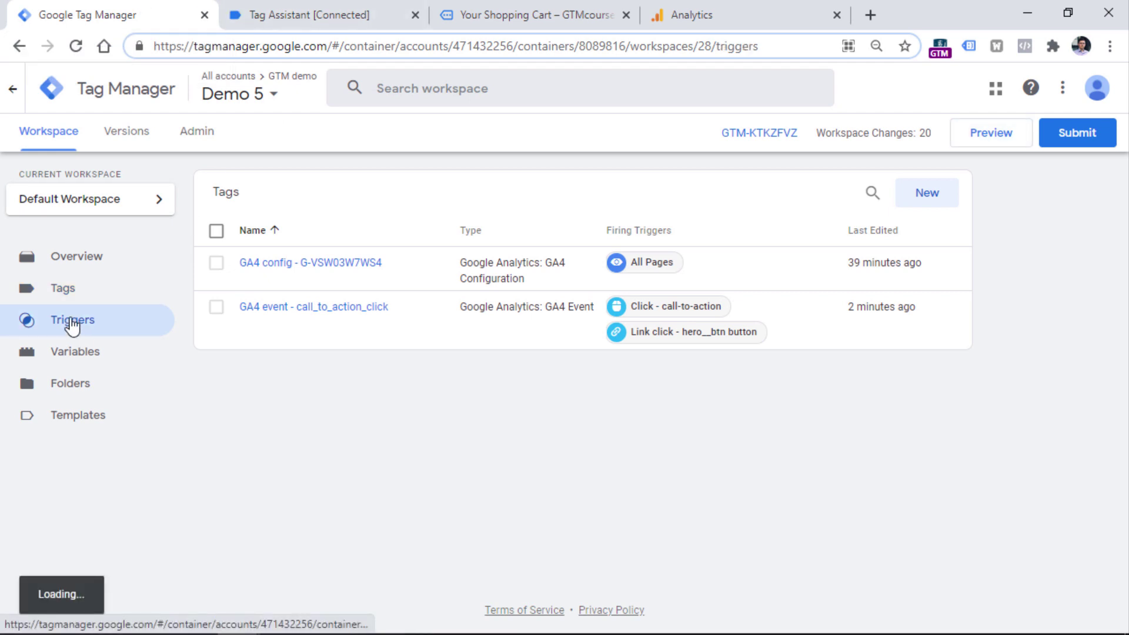
pyautogui.click(919, 199)
pyautogui.click(689, 355)
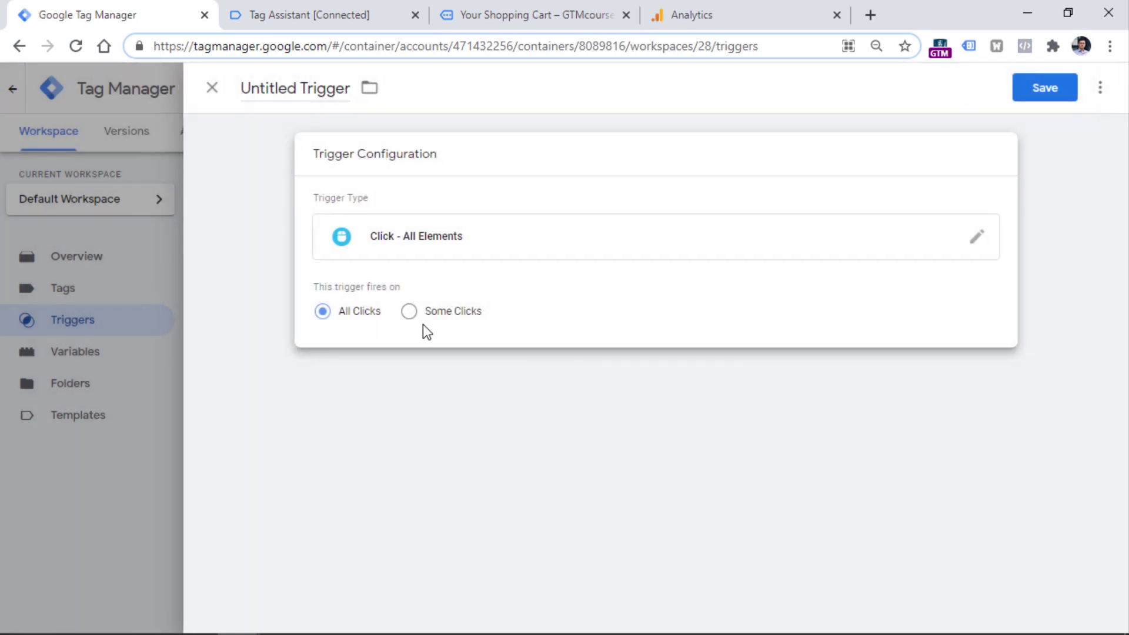
pyautogui.click(410, 312)
# - Check the Click event's Click ID value in Tag Assistant and return to the Gray T-Shirt product page
pyautogui.click(359, 12)
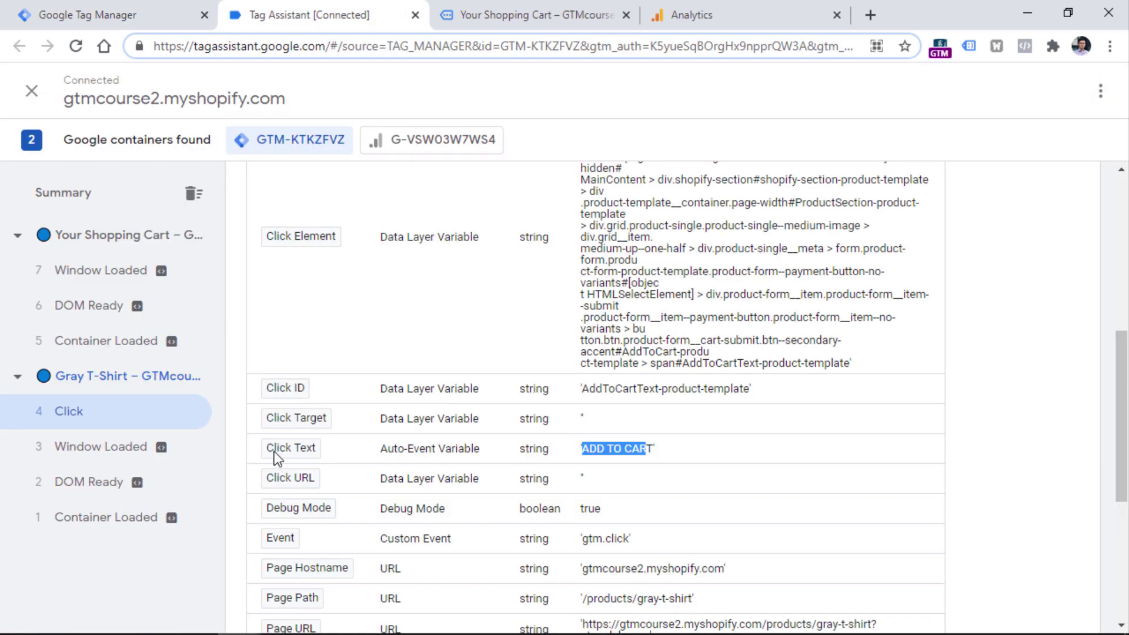
pyautogui.moveTo(581, 387); pyautogui.dragTo(749, 390)
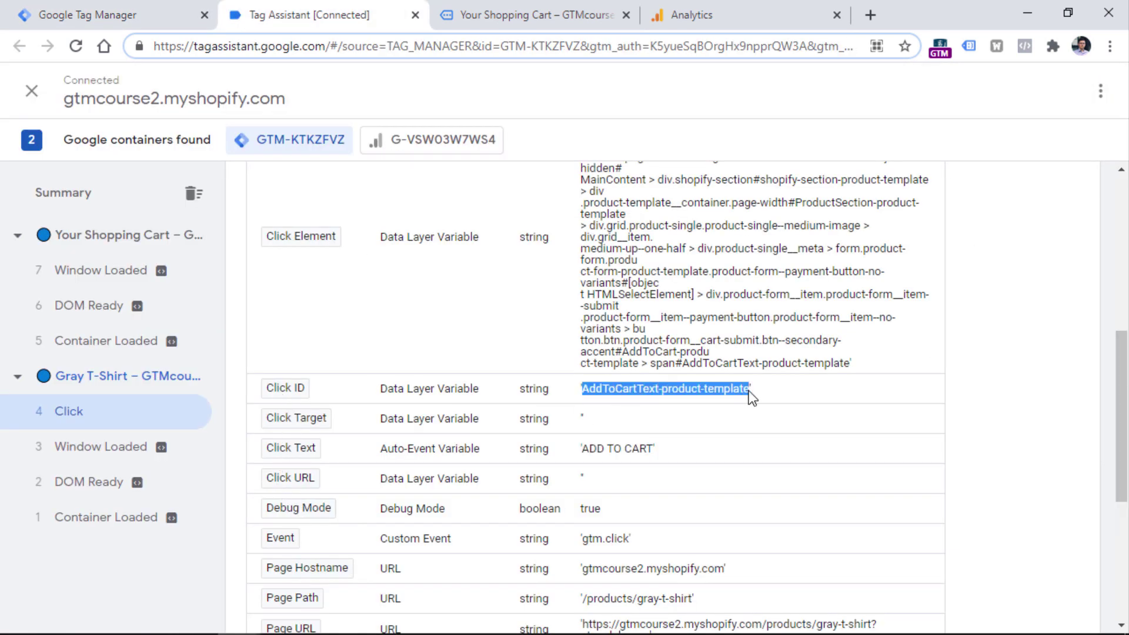
pyautogui.click(533, 16)
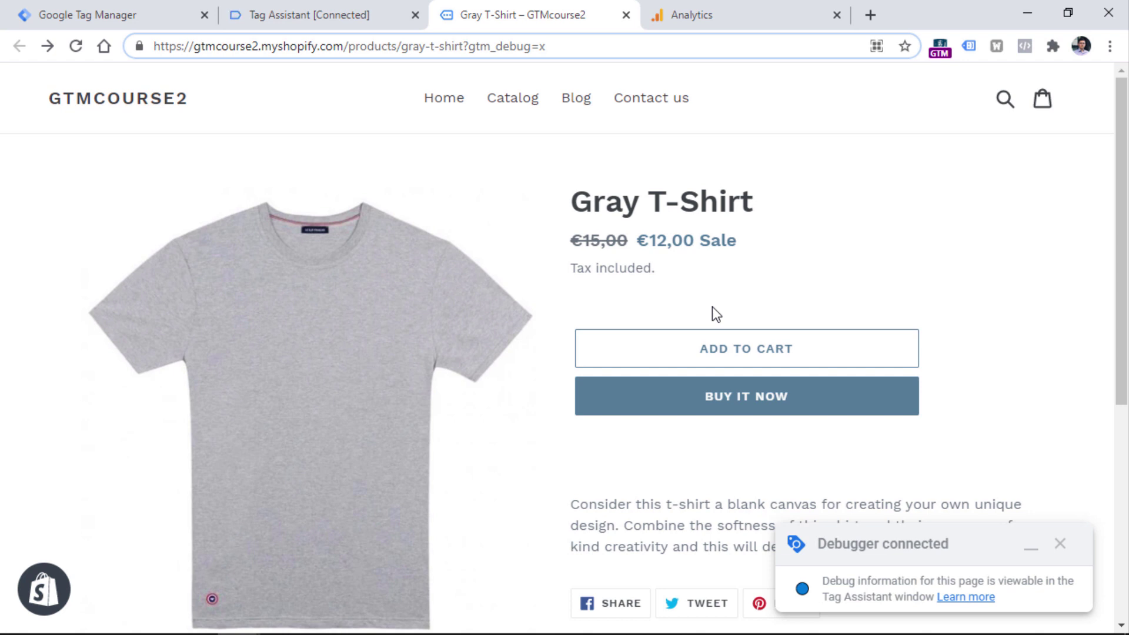
# - Inspect the Add to cart button's text on the product page and view the contents of its nested span
pyautogui.rightClick(707, 348)
pyautogui.click(742, 335)
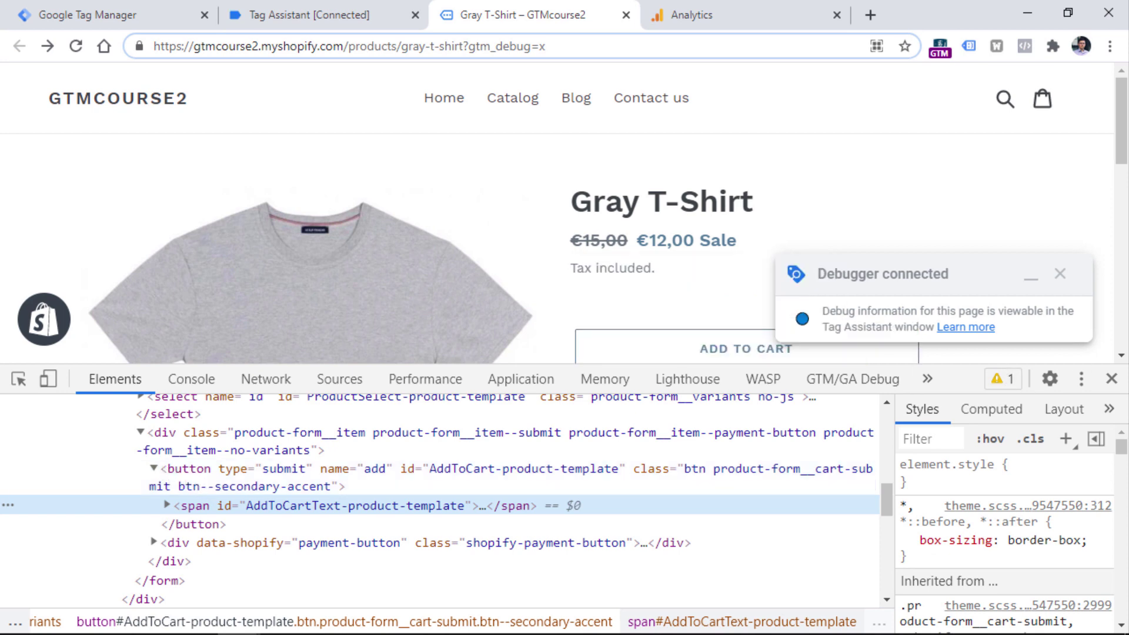
pyautogui.scroll(-2, 1094, 356)
pyautogui.scroll(-1, 1100, 360)
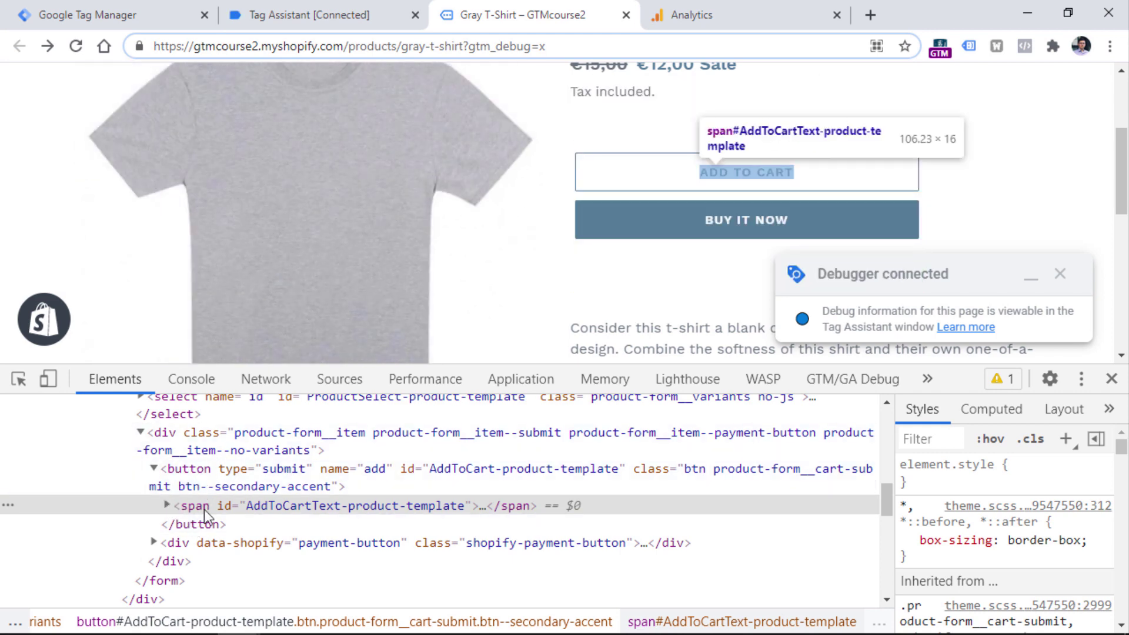
pyautogui.click(483, 506)
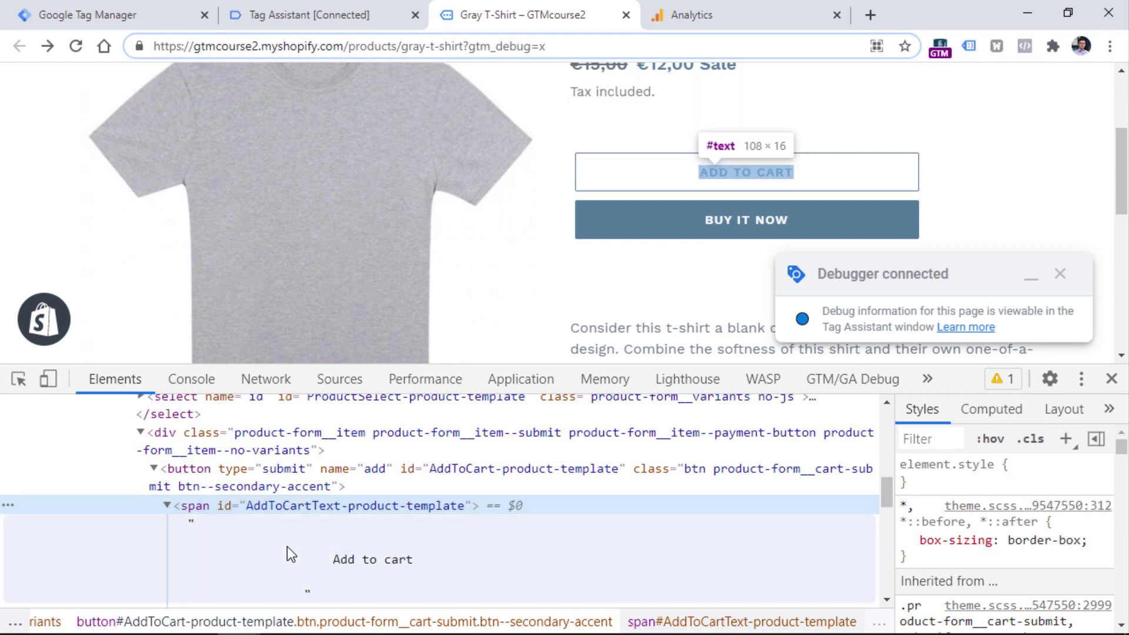
pyautogui.press('Left')
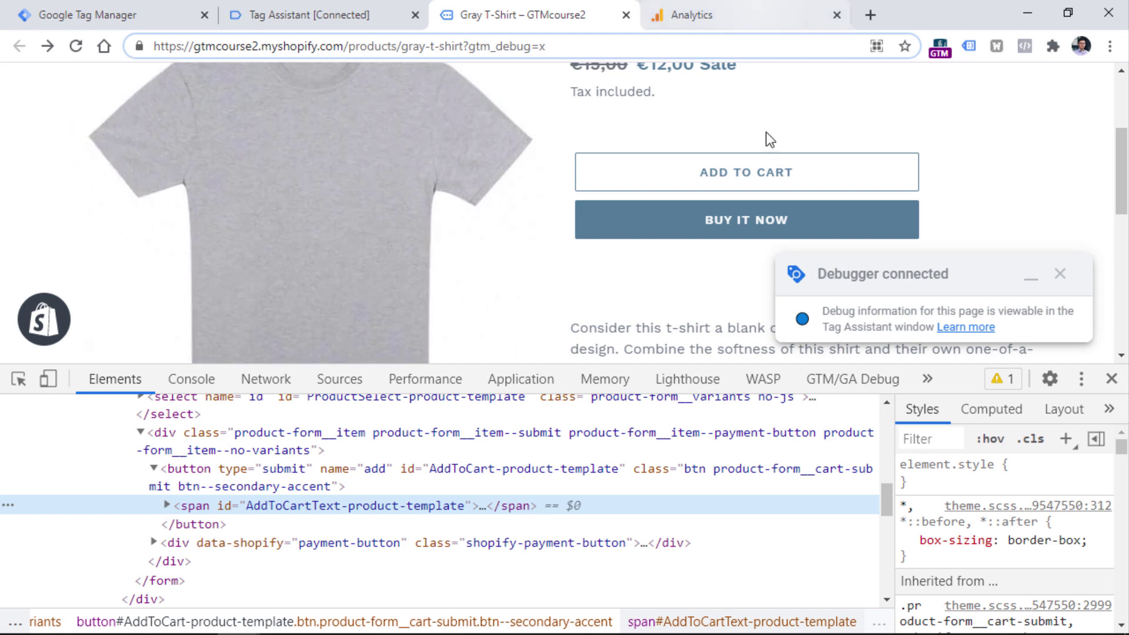
# - Add the Gray T-Shirt to the cart via the button's text, return to the product page, and add it again via the button's outer edge
pyautogui.click(735, 183)
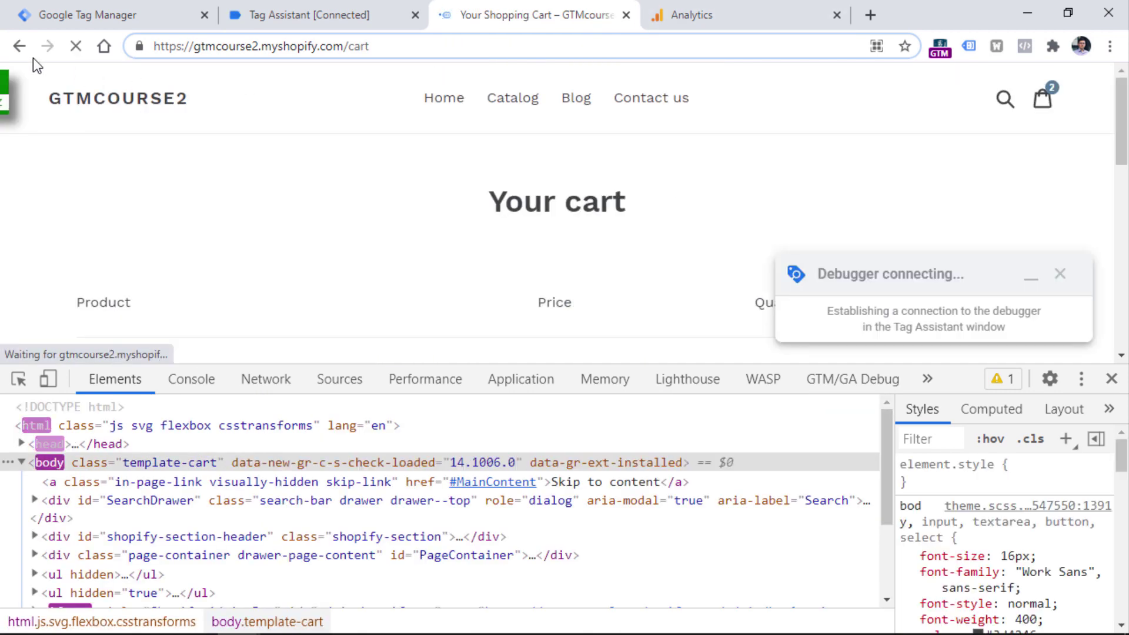
pyautogui.click(18, 48)
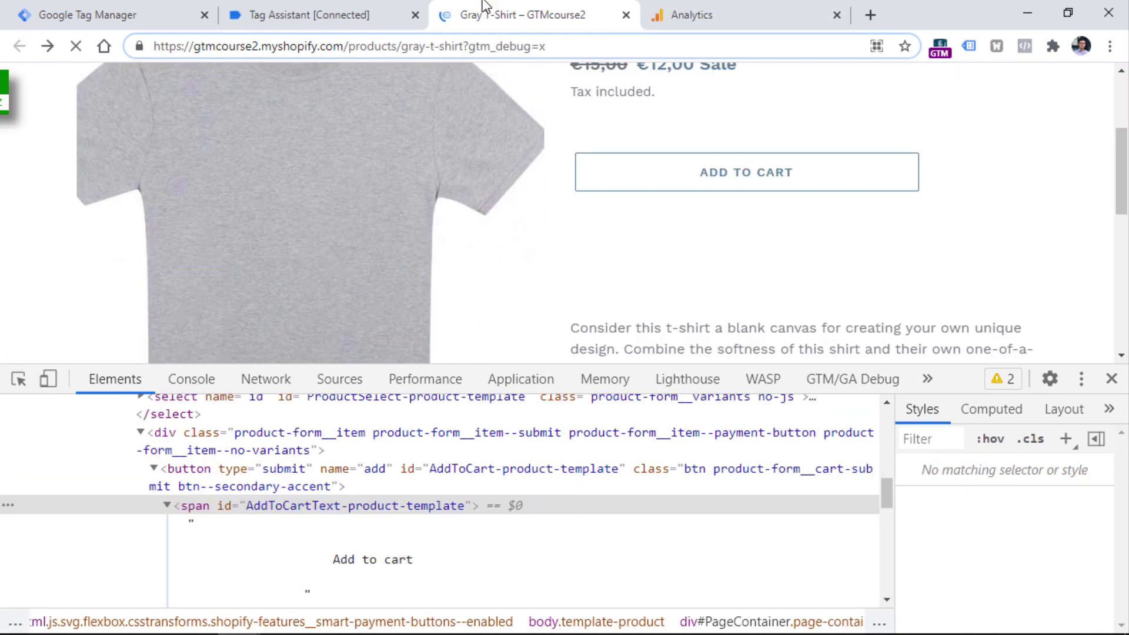
pyautogui.click(587, 171)
# - Compare the Click ID values of Click events 12 and 18 on the Gray T-Shirt page in Tag Assistant
pyautogui.click(314, 18)
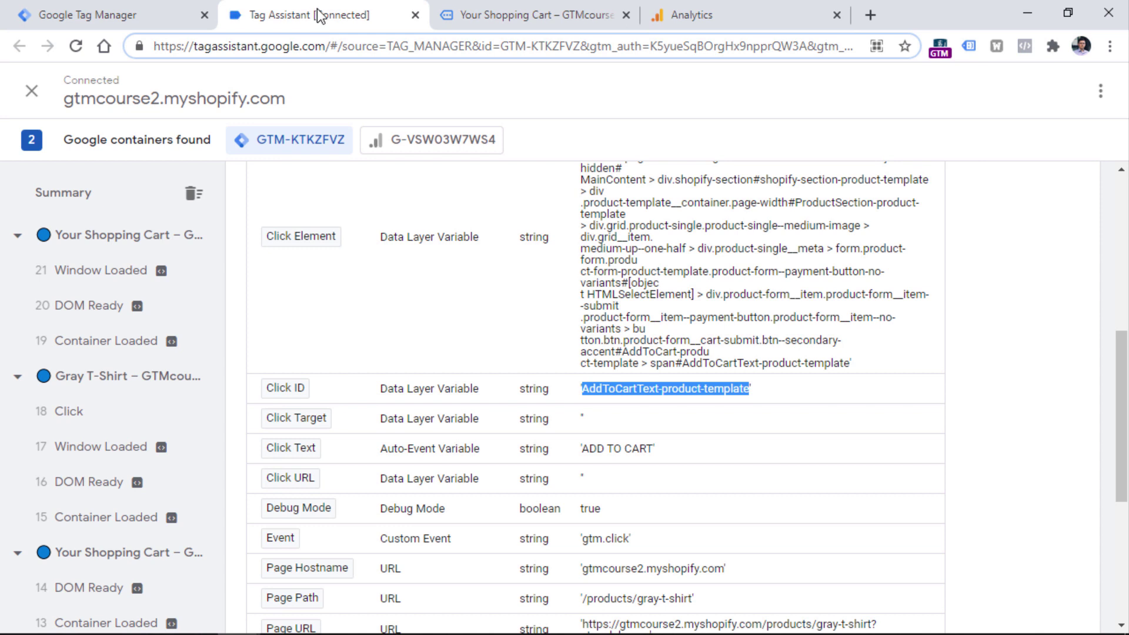
pyautogui.scroll(-5, 108, 317)
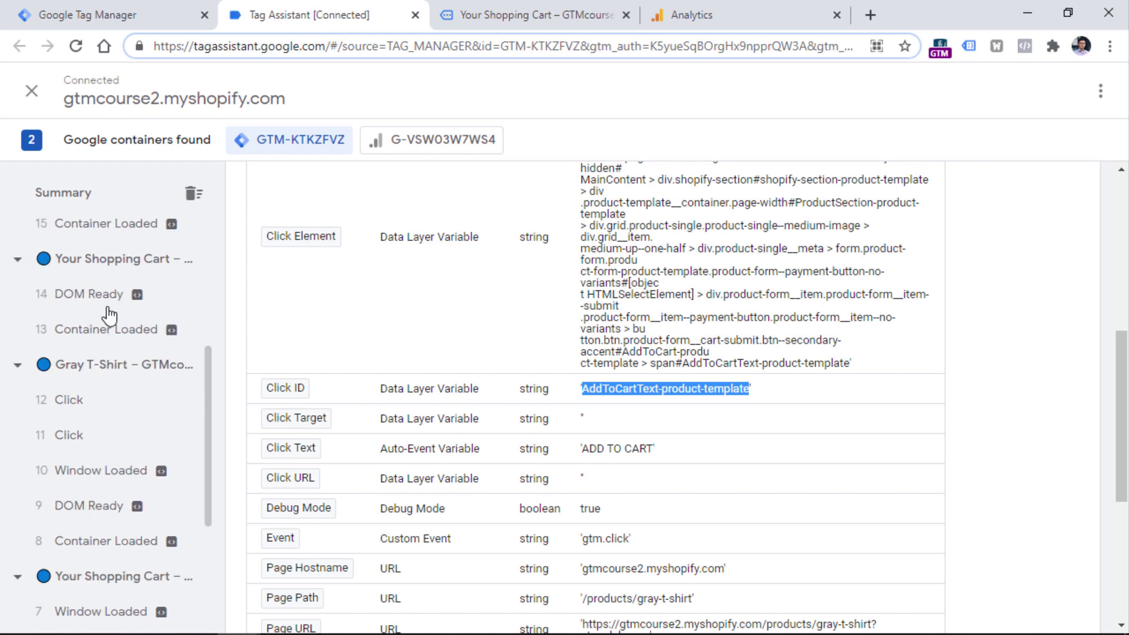
pyautogui.click(88, 407)
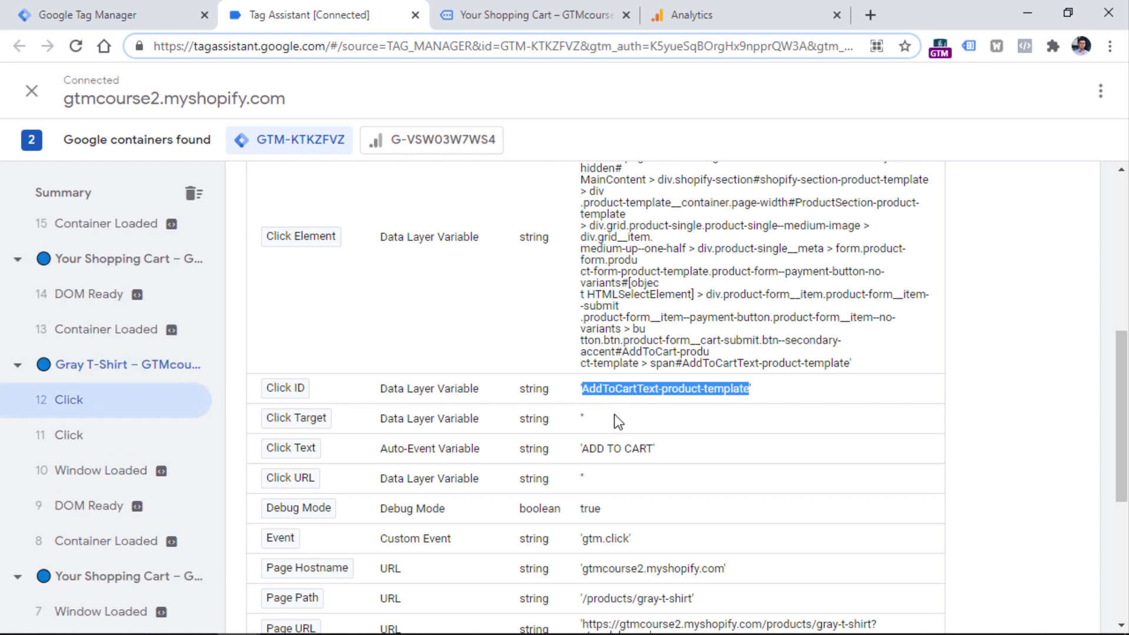
pyautogui.tripleClick(651, 451)
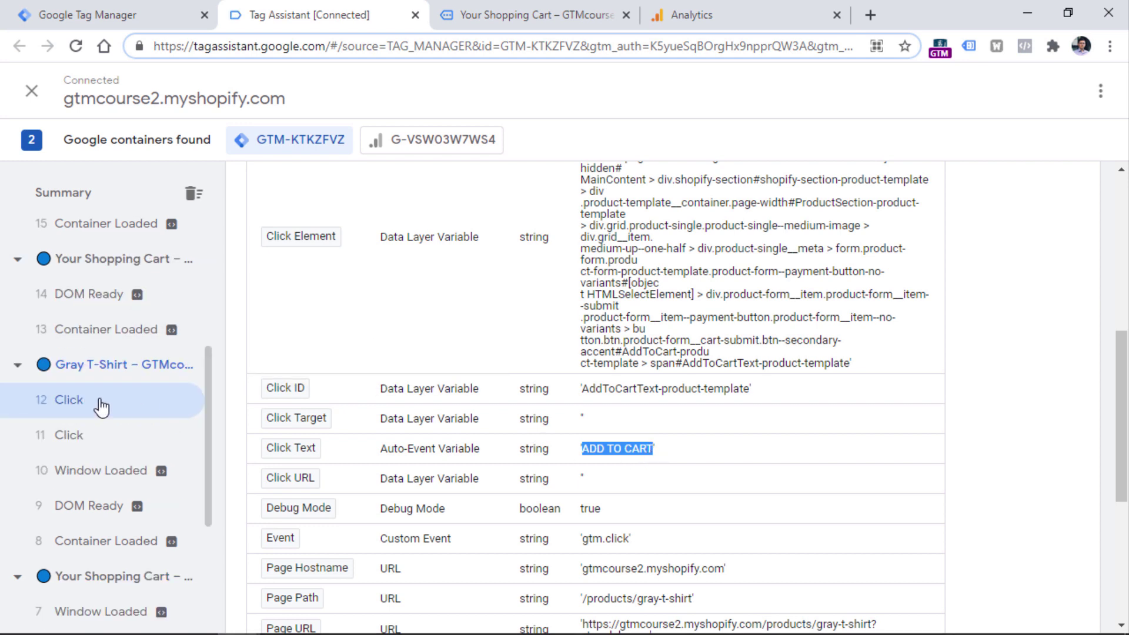
pyautogui.moveTo(583, 389); pyautogui.dragTo(750, 390)
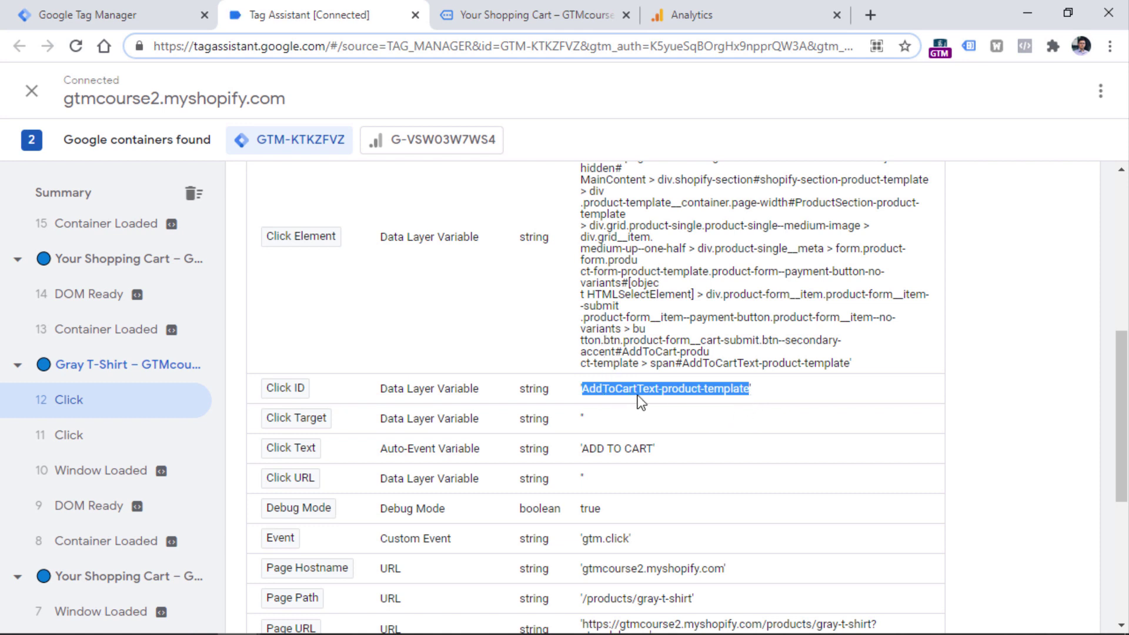
pyautogui.scroll(4, 210, 353)
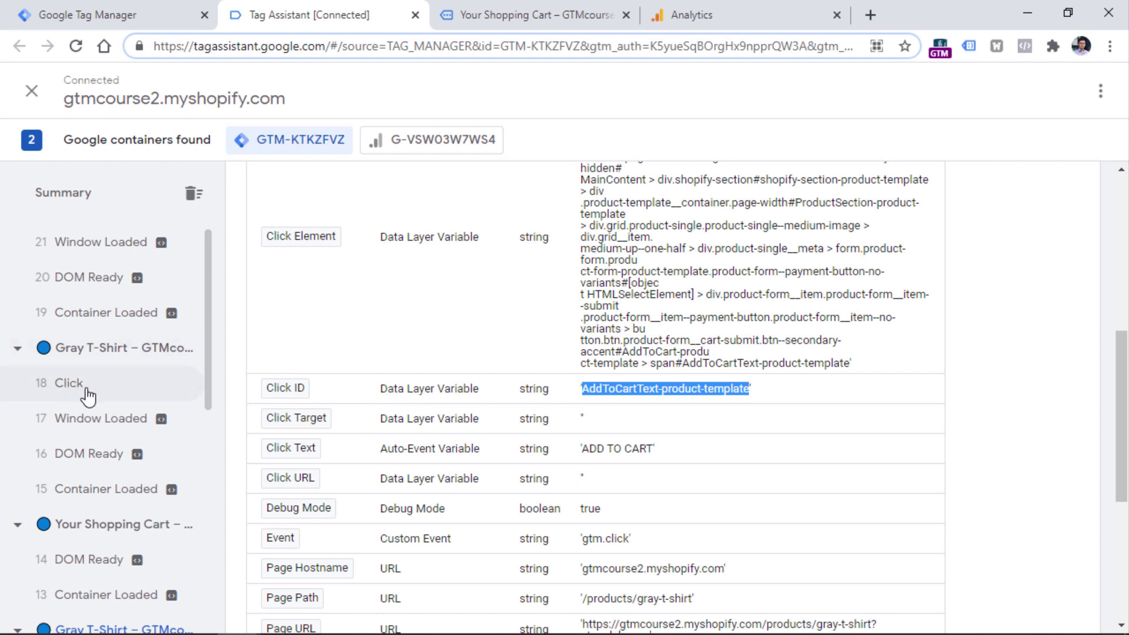
pyautogui.click(86, 388)
pyautogui.click(86, 388)
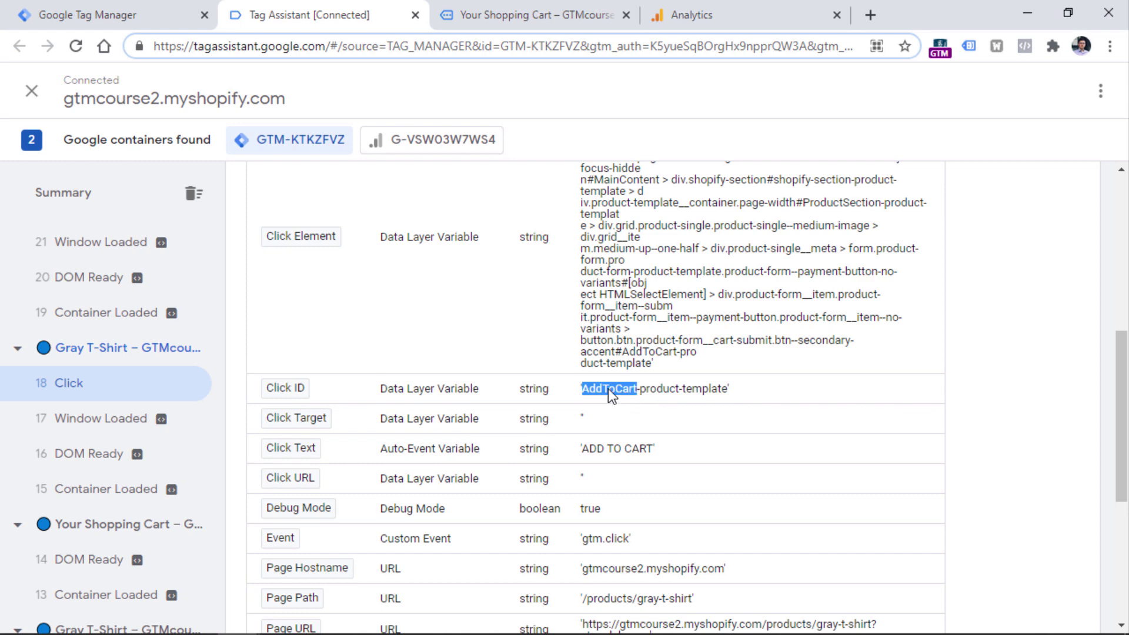
# - Return to the Gray T-Shirt product page and inspect the IDs of the Add to cart button and its nested text span
pyautogui.click(520, 15)
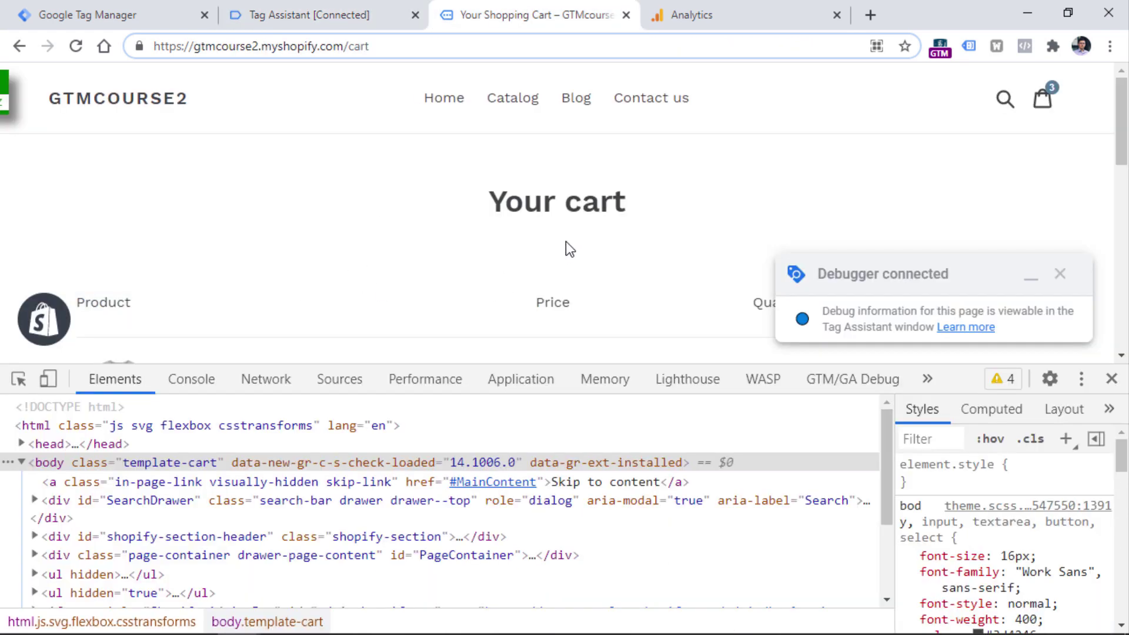
pyautogui.click(20, 46)
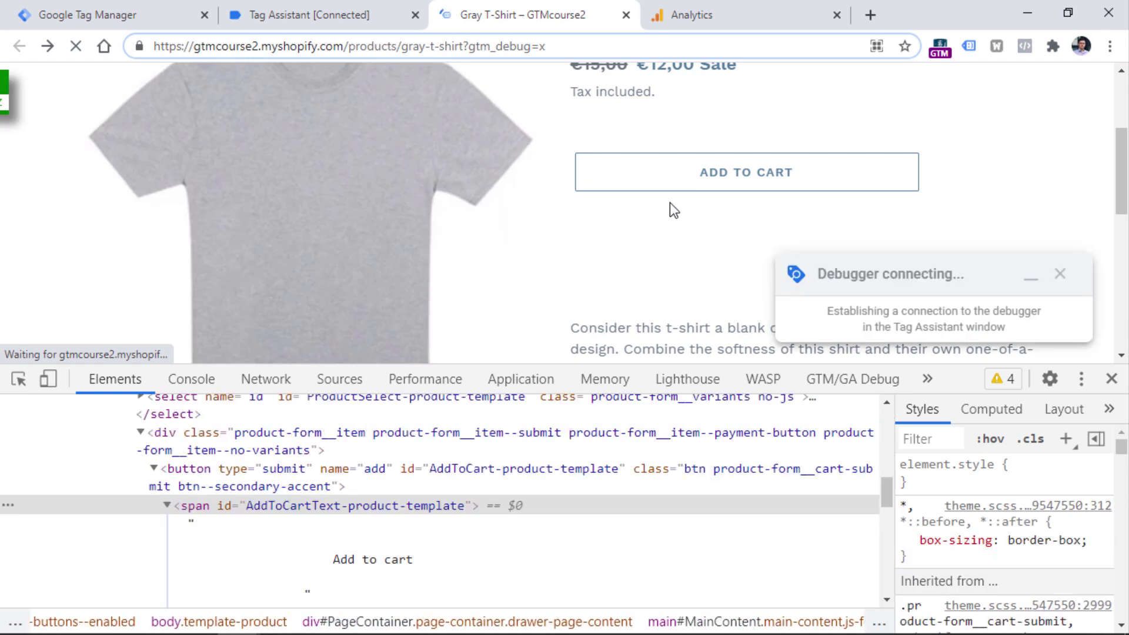
pyautogui.rightClick(748, 170)
pyautogui.click(770, 461)
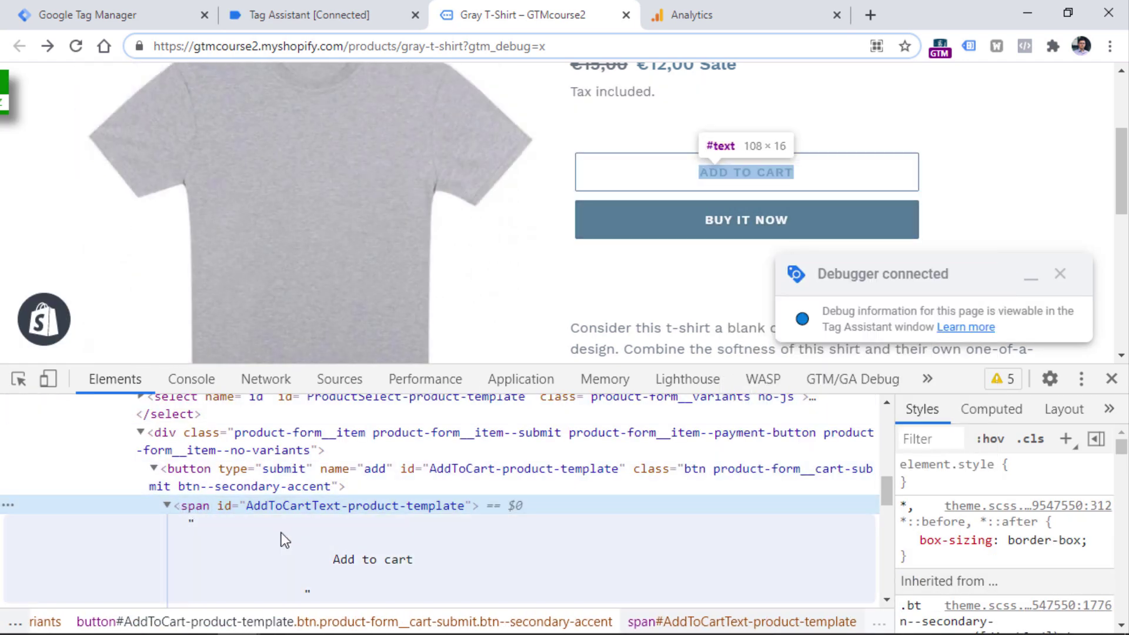
pyautogui.rightClick(602, 167)
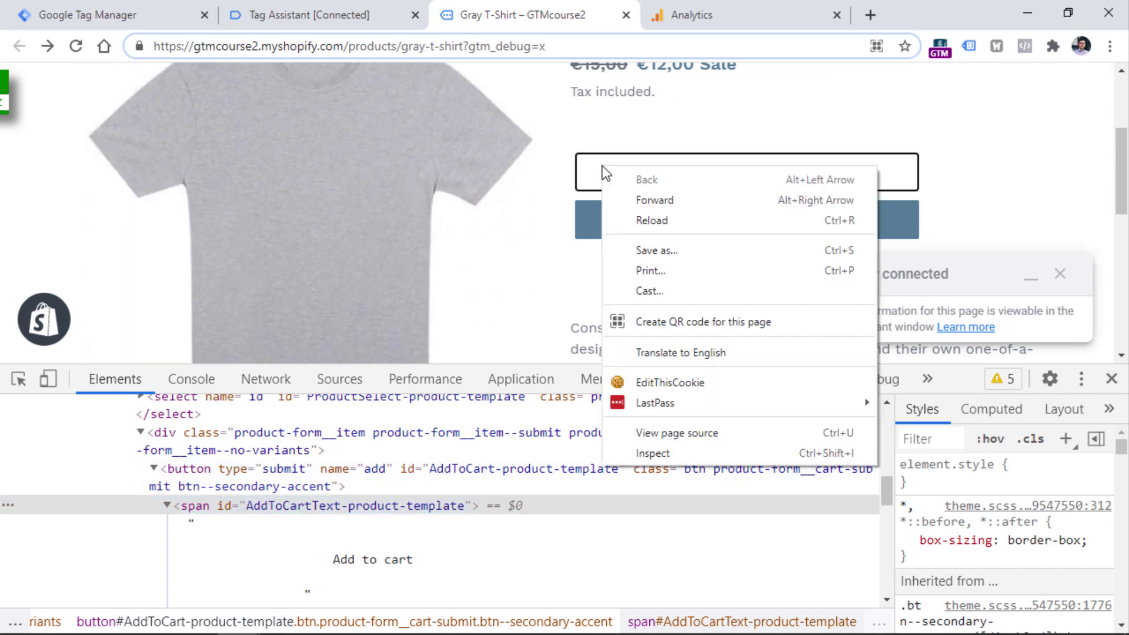
pyautogui.click(652, 453)
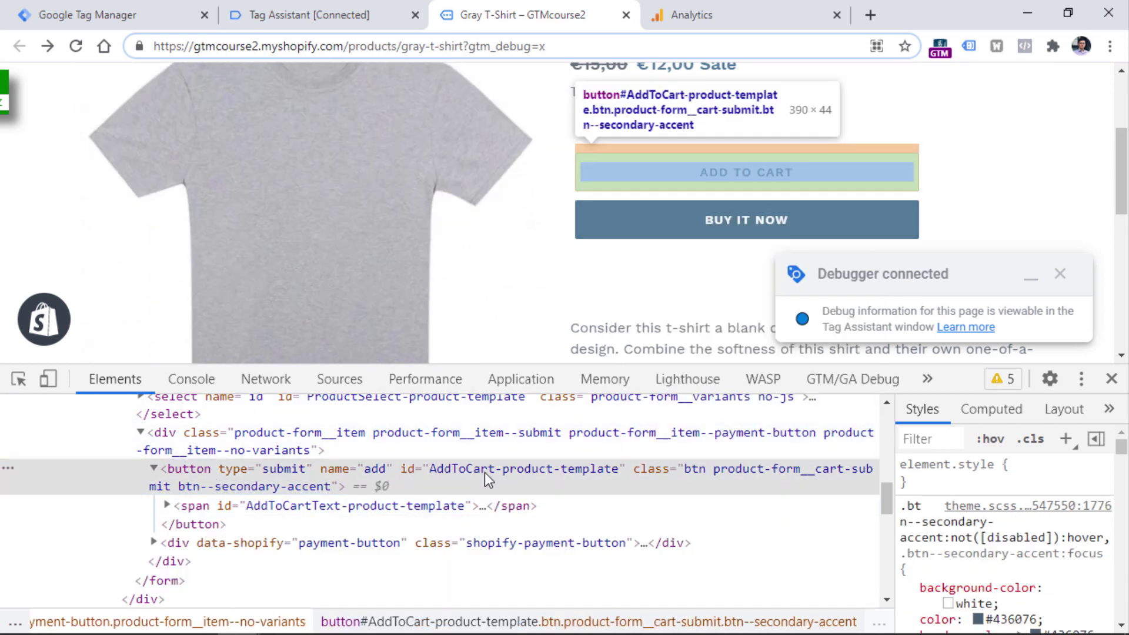
pyautogui.click(355, 506)
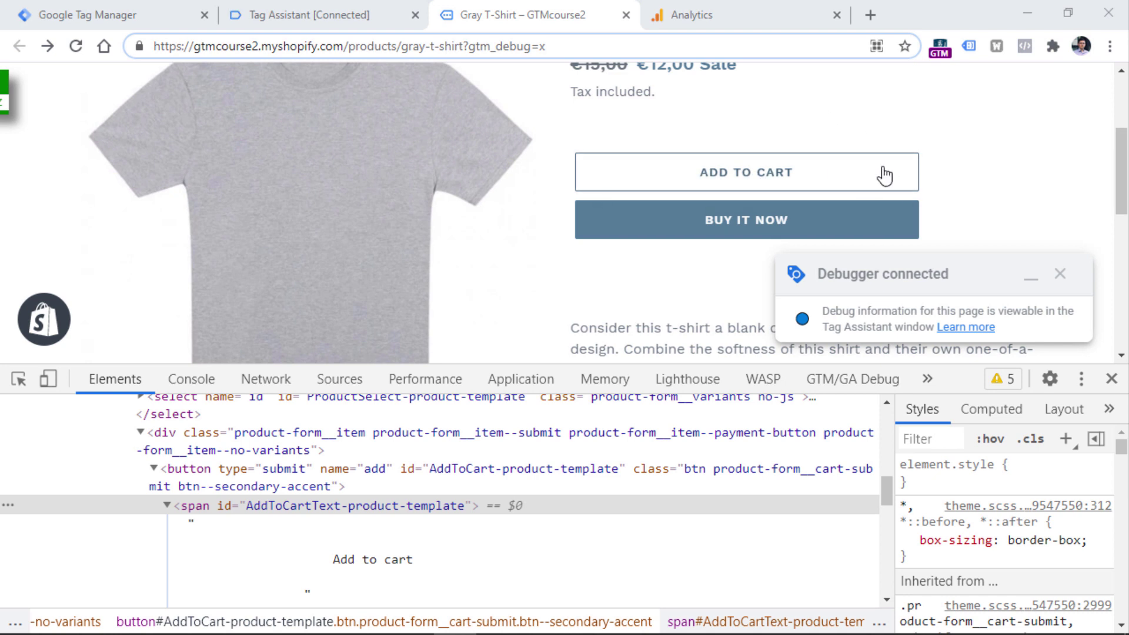
pyautogui.click(875, 177)
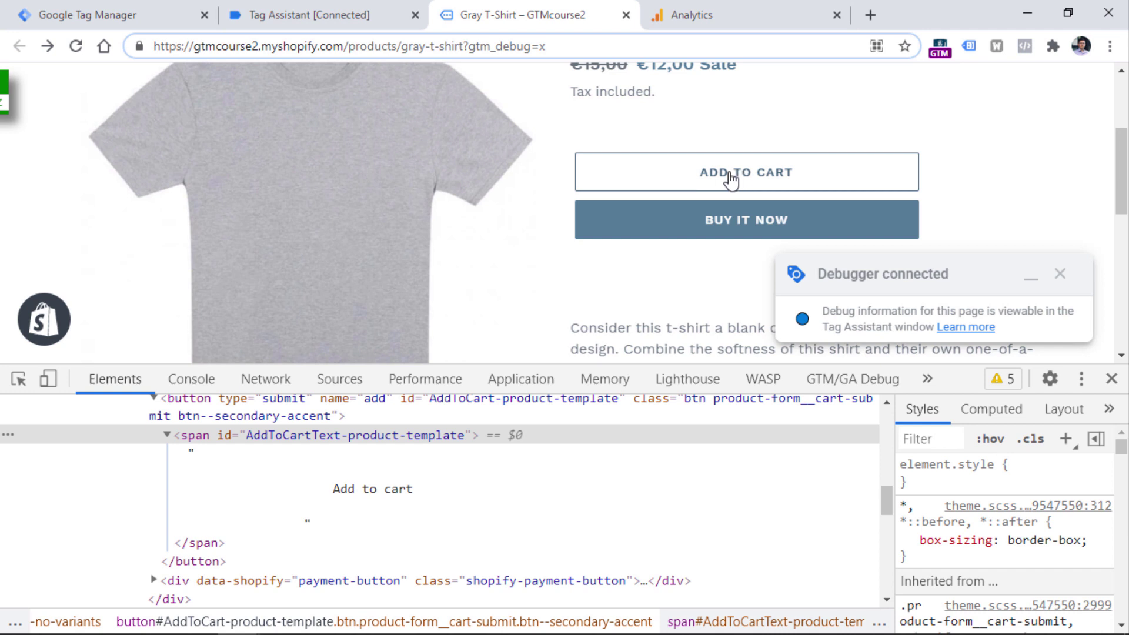
pyautogui.scroll(3, 887, 401)
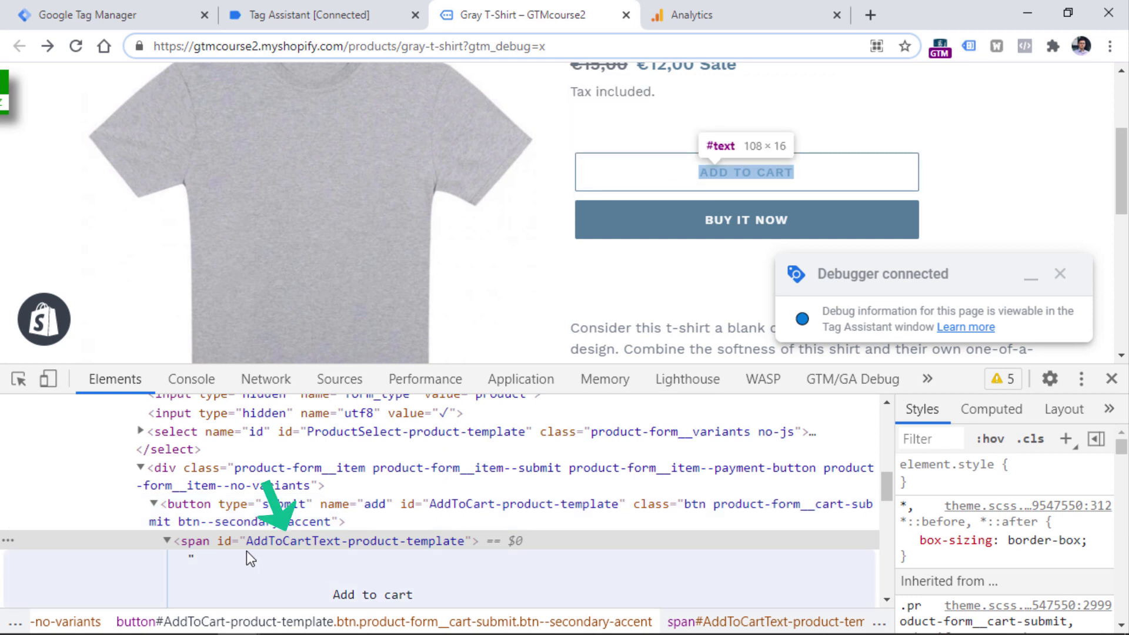
# - Copy the AddToCart prefix from the span's ID and set the Tag Manager trigger's condition to Click ID starts with AddToCart
pyautogui.doubleClick(313, 541)
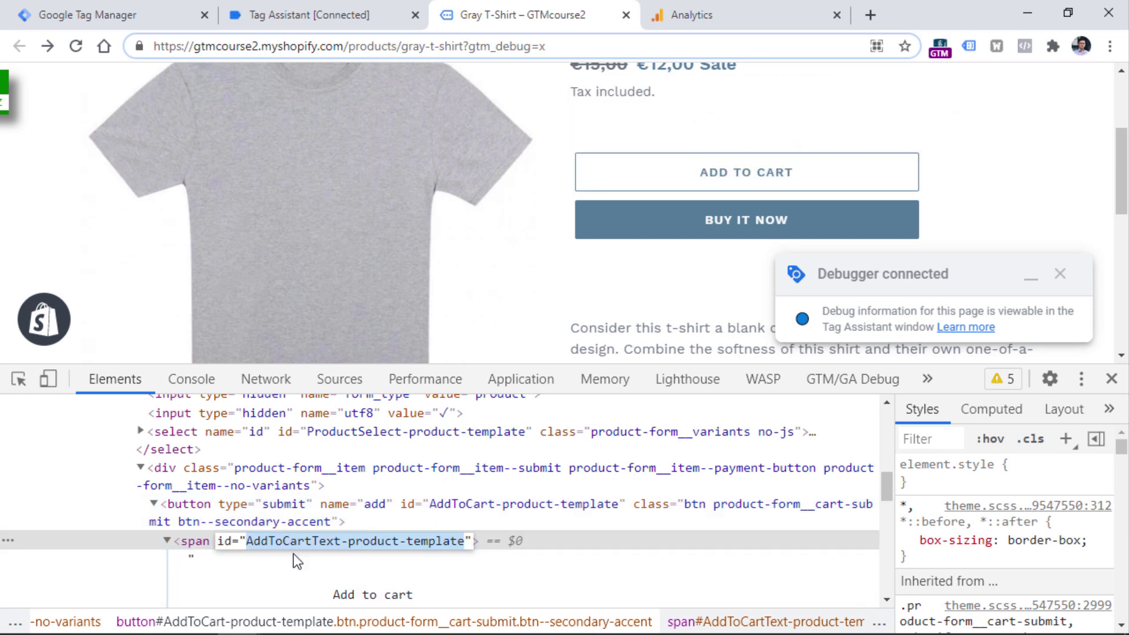
pyautogui.rightClick(256, 541)
pyautogui.click(301, 373)
pyautogui.click(112, 14)
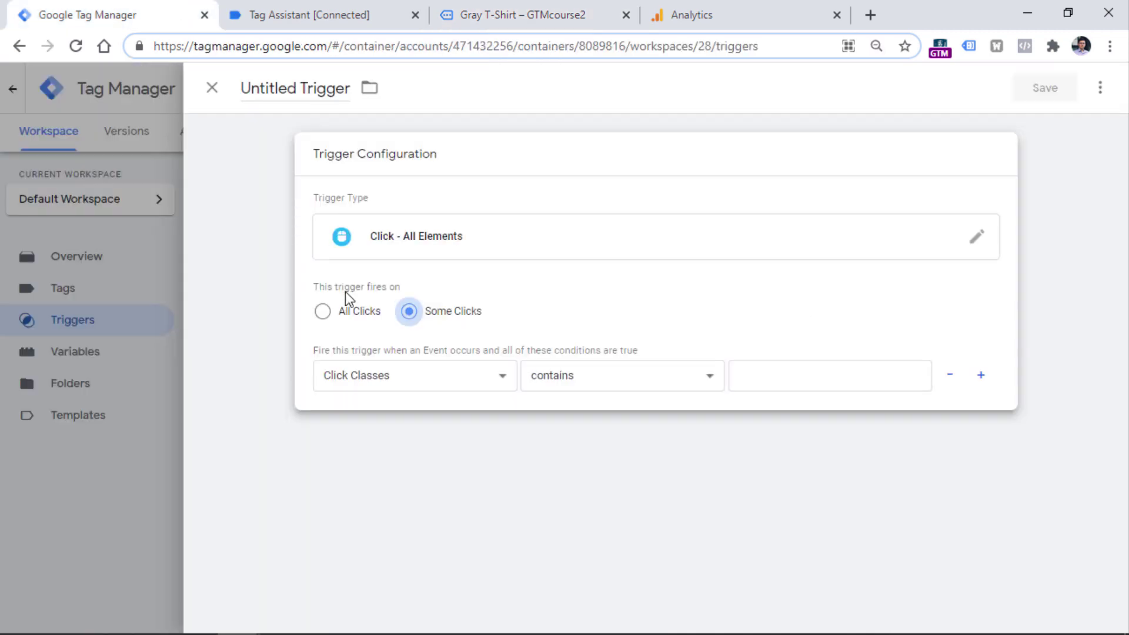
pyautogui.click(389, 374)
pyautogui.click(352, 90)
pyautogui.click(588, 375)
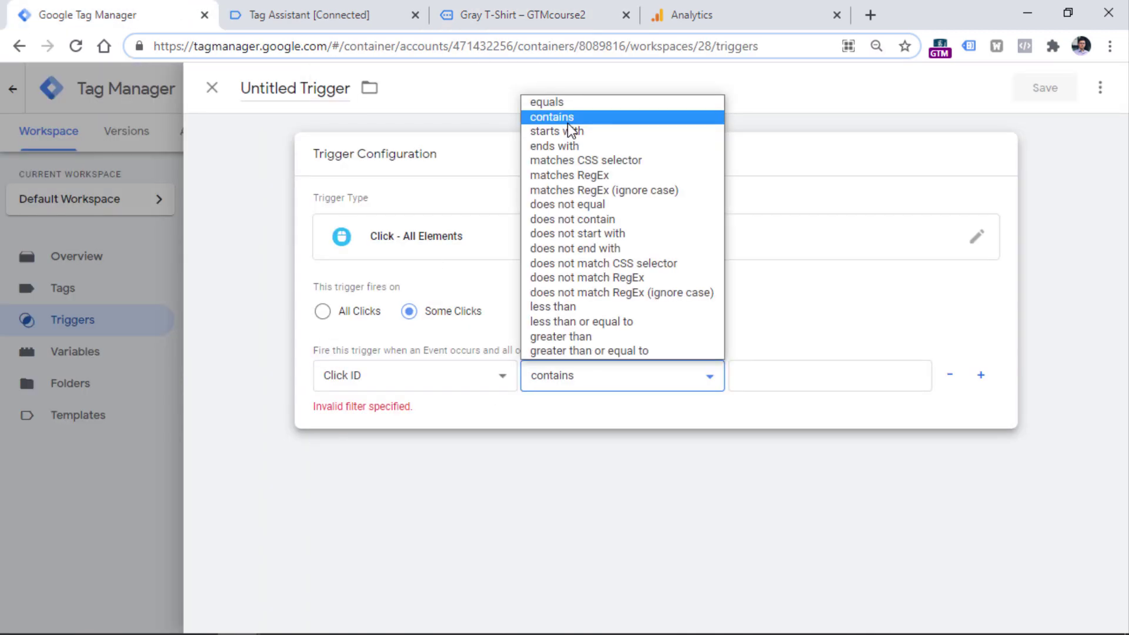
pyautogui.click(569, 130)
pyautogui.click(786, 375)
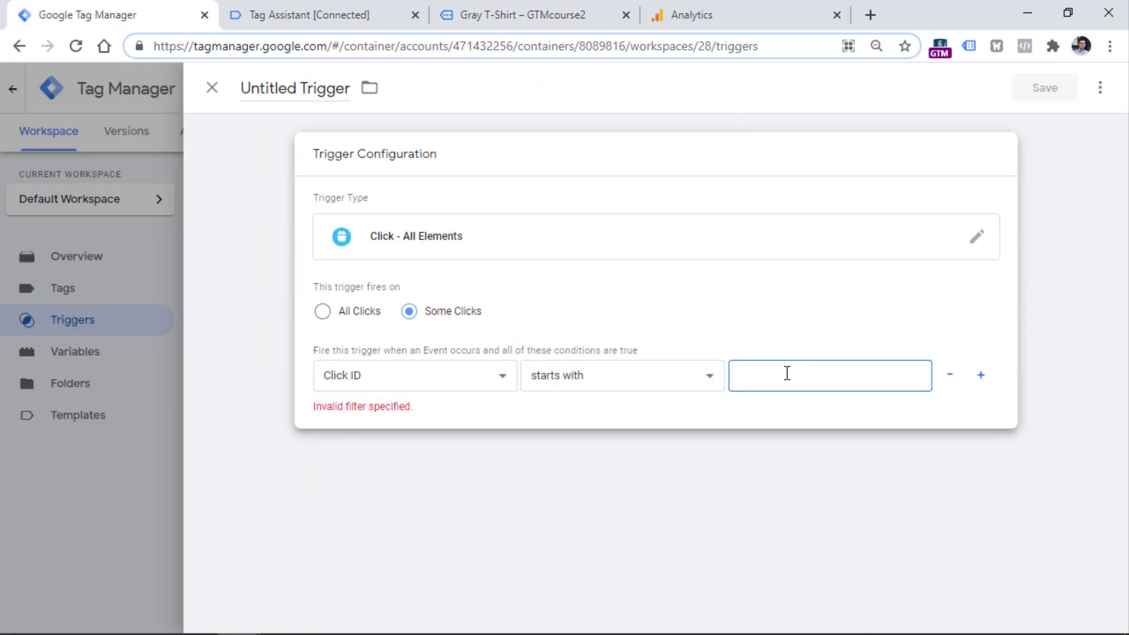
pyautogui.hotkey('ctrl', 'v')
# - Name the trigger "Click - add to cart" and save it
pyautogui.click(283, 100)
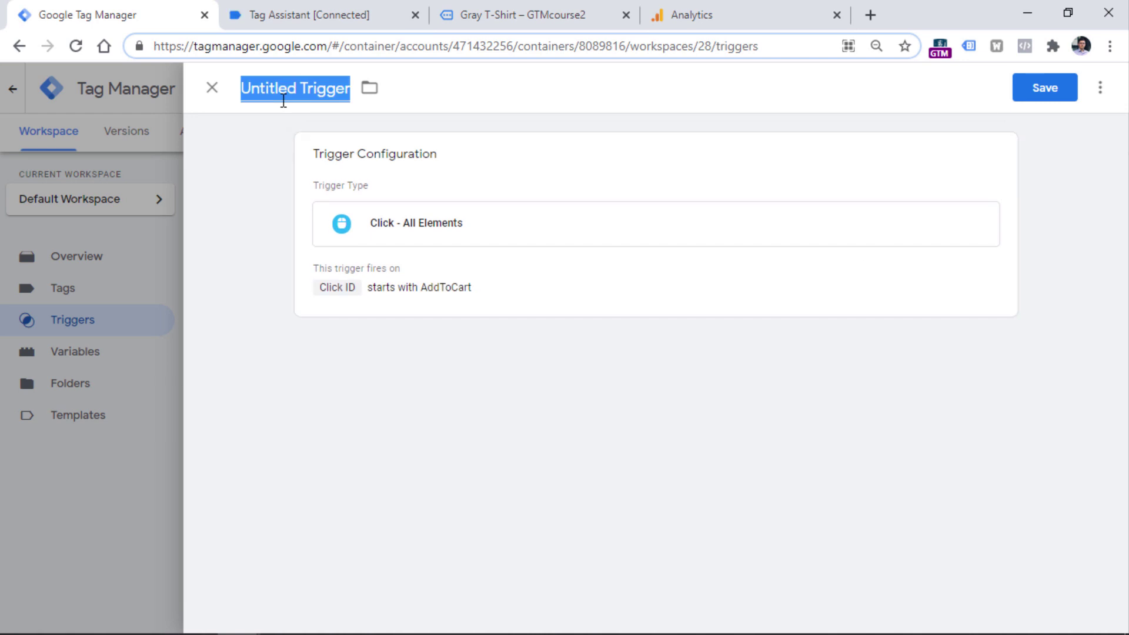
pyautogui.write('Click - add to cart')
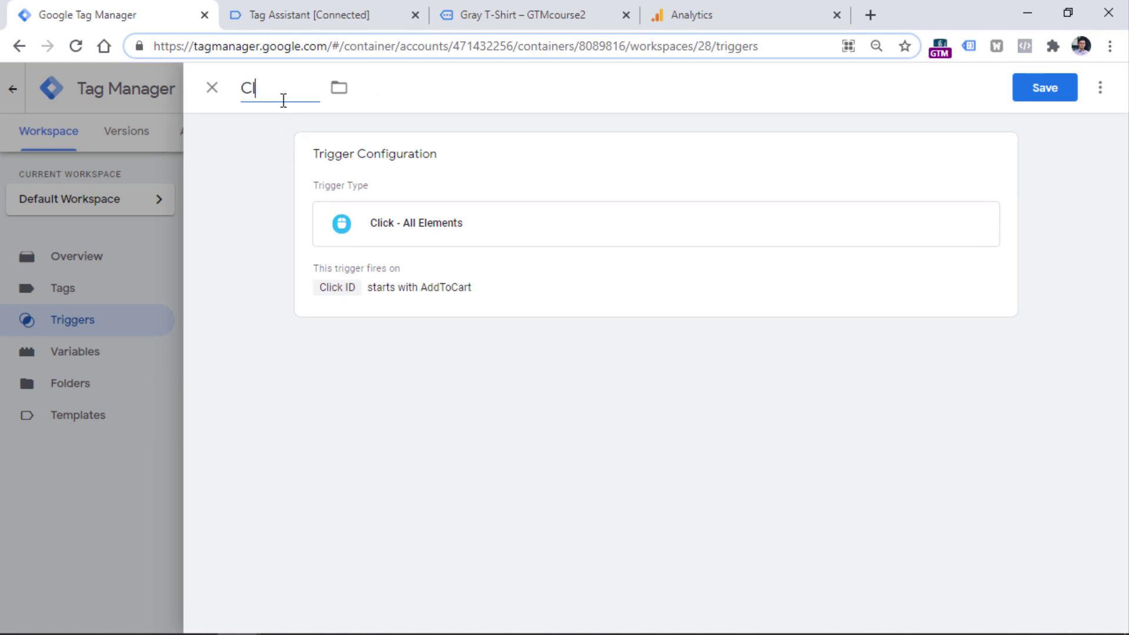
pyautogui.click(1044, 87)
# - Create a Google Analytics: GA4 Event tag using the existing GA4 config tag and the event name add_to_cart
pyautogui.click(78, 292)
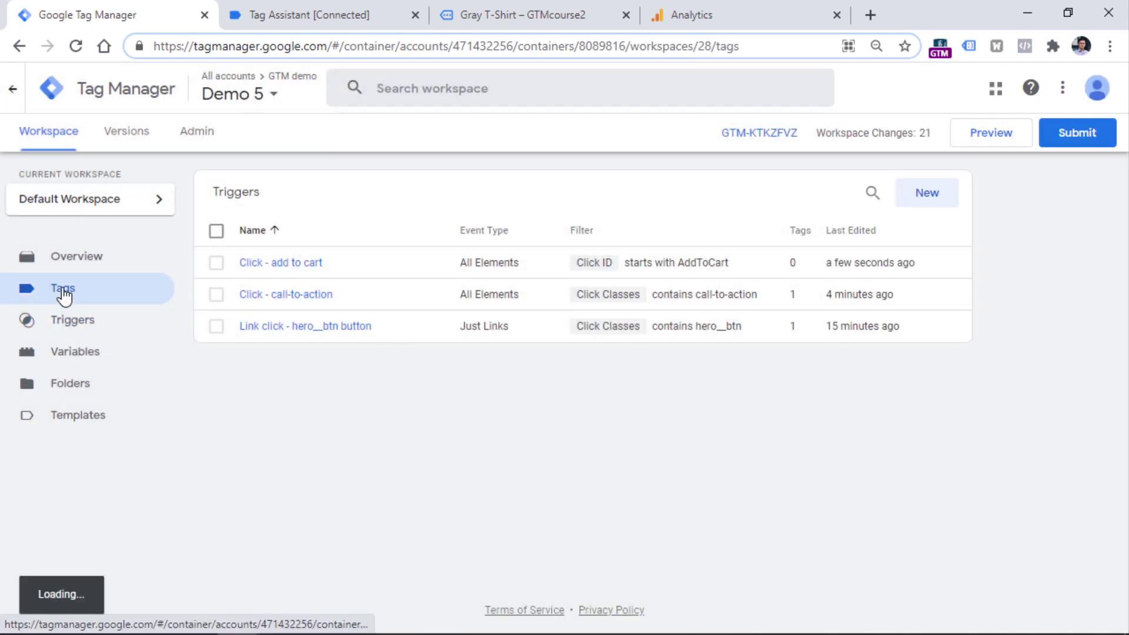
pyautogui.click(928, 194)
pyautogui.click(363, 190)
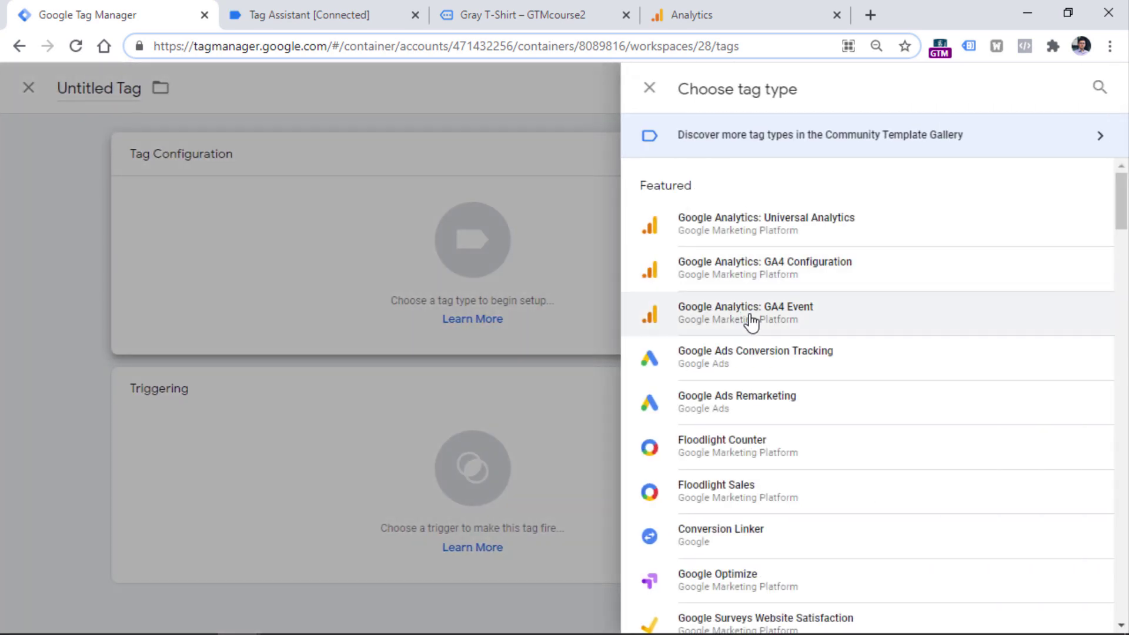
pyautogui.click(749, 317)
pyautogui.click(376, 313)
pyautogui.click(369, 365)
pyautogui.click(357, 380)
pyautogui.write('a')
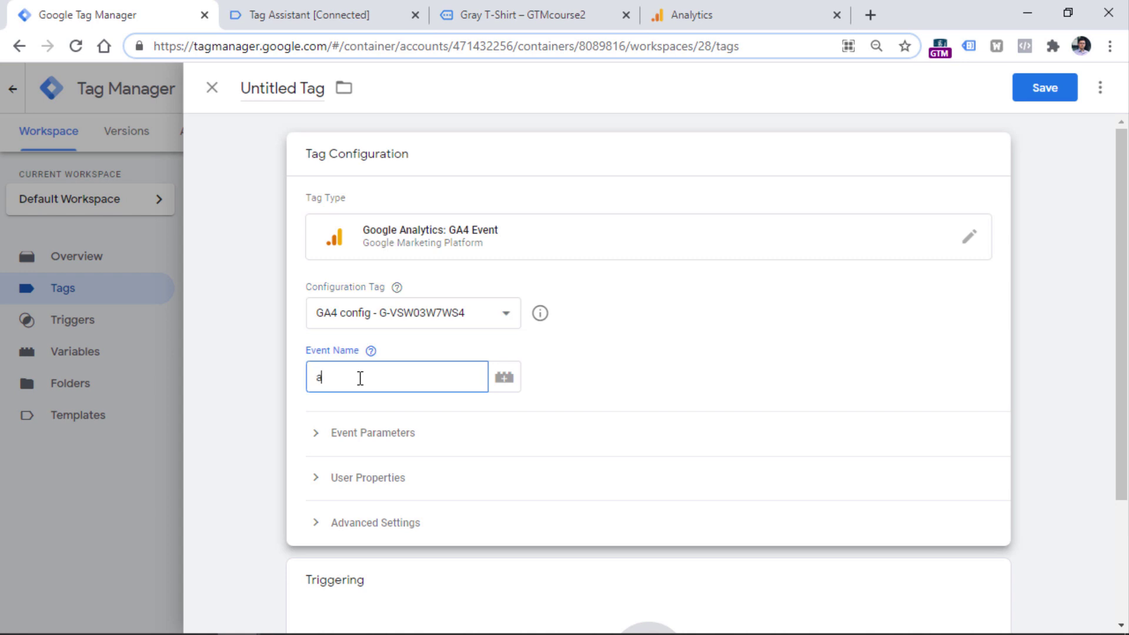
pyautogui.write('dd_to_cart')
# - Assign the "Click - add to cart" trigger to the tag and name the tag "GA4 event - add_to_cart"
pyautogui.scroll(-3, 408, 478)
pyautogui.click(345, 529)
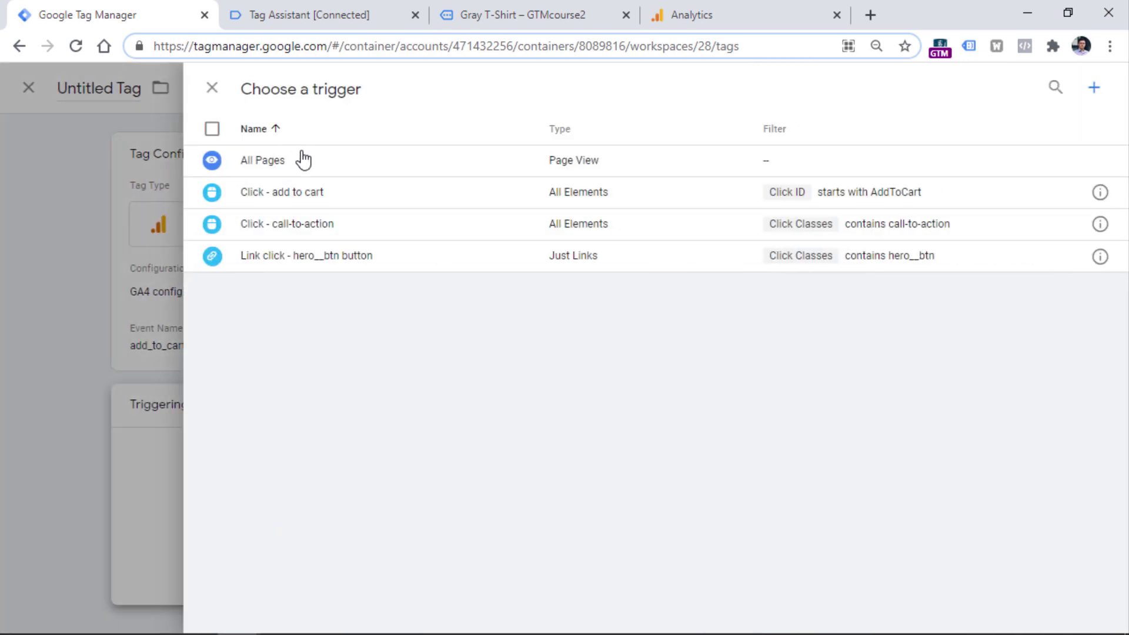
pyautogui.click(291, 196)
pyautogui.click(272, 88)
pyautogui.write('GA4 event - ')
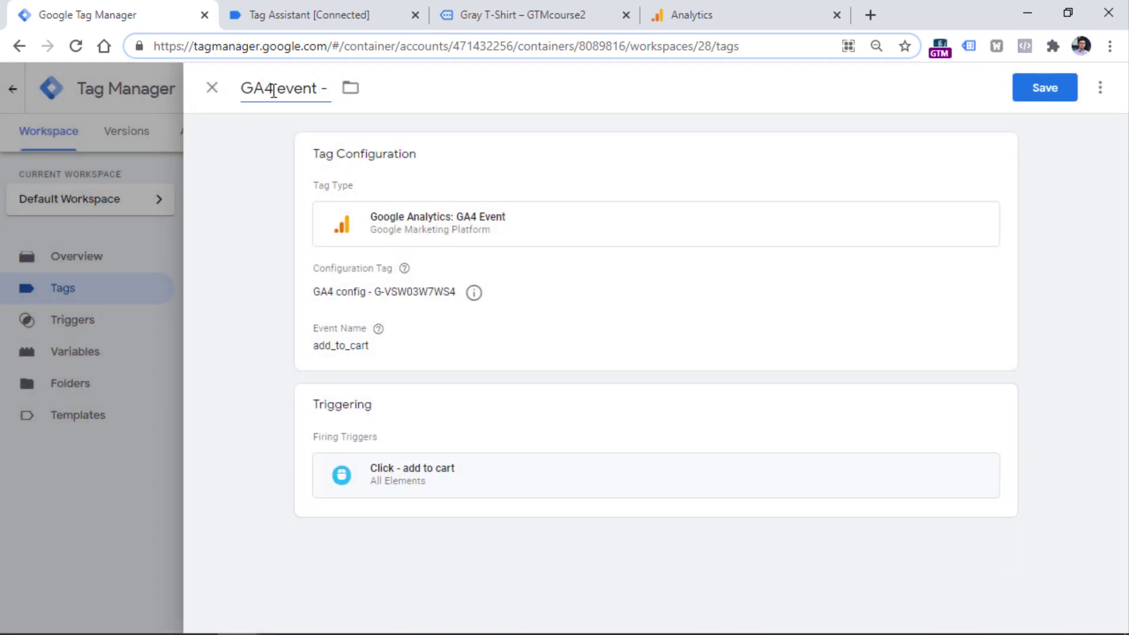
pyautogui.write('add_to_cart')
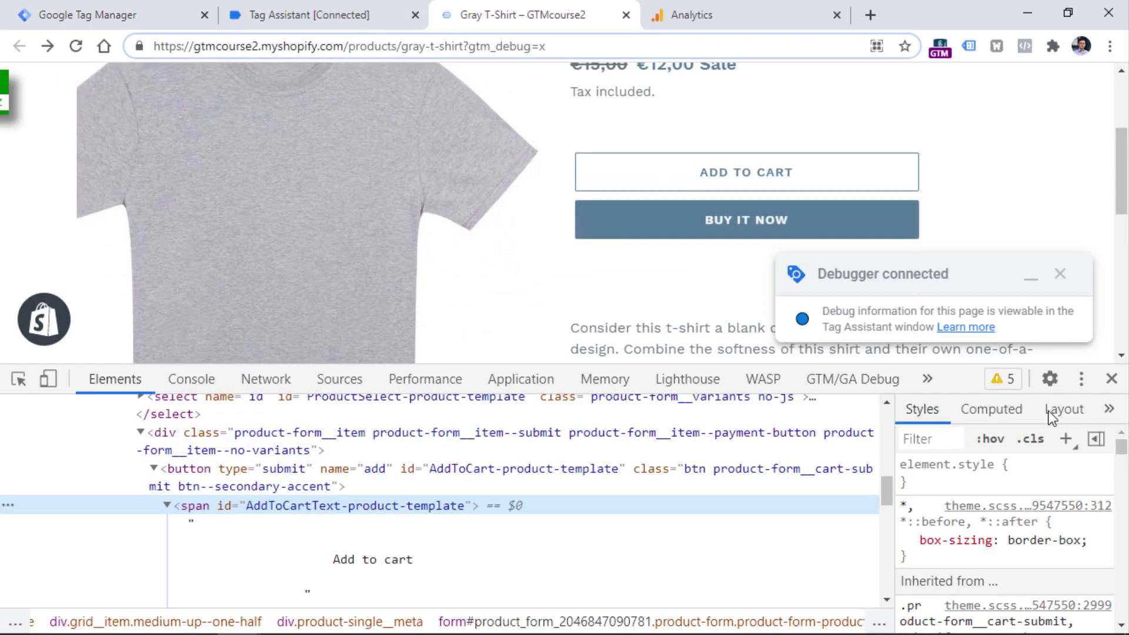
# - Close the developer tools on the product page and add the Gray T-Shirt to the cart via the button's text
pyautogui.click(1111, 378)
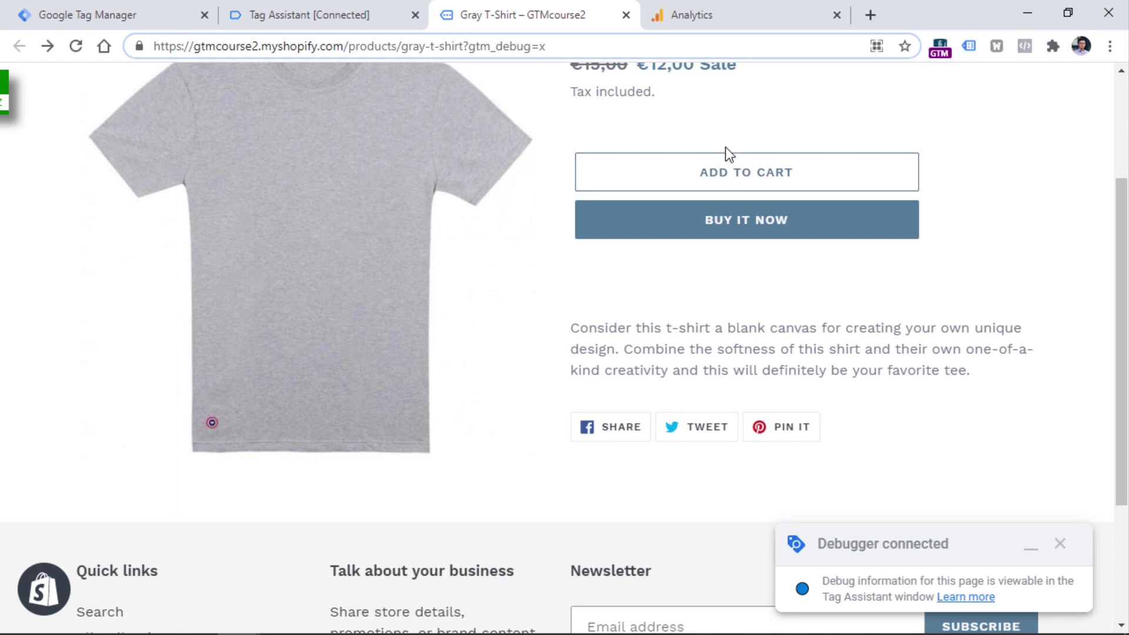
pyautogui.click(731, 177)
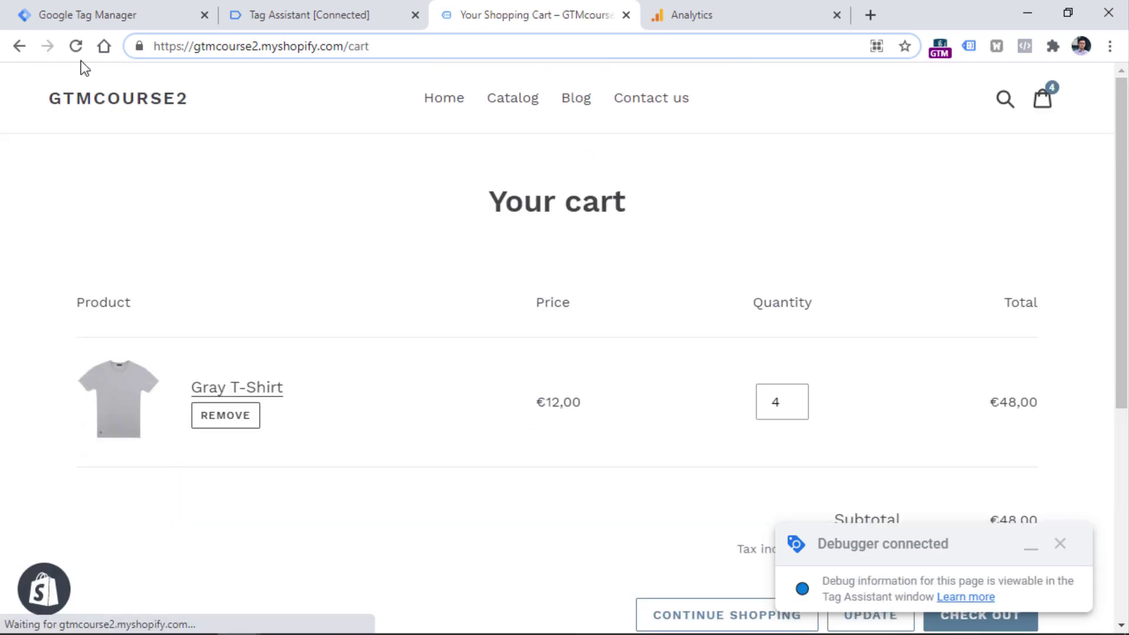
# - Add the Gray T-Shirt to the cart via the button's edge and inspect the add_to_cart tag on both Click events in Tag Assistant
pyautogui.click(18, 50)
pyautogui.click(594, 172)
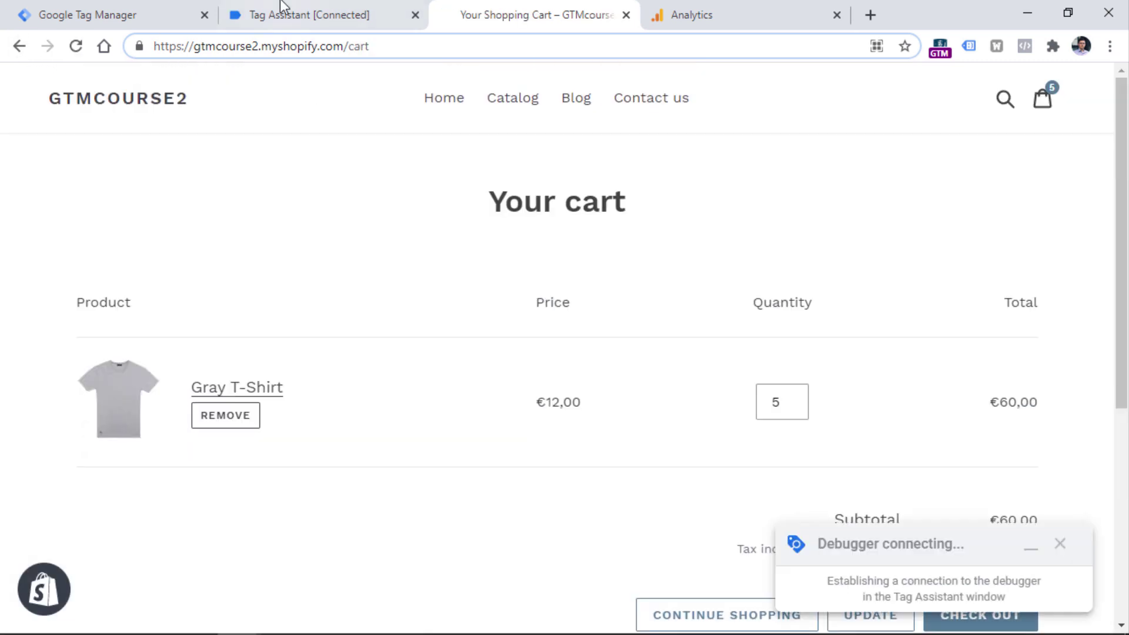
pyautogui.click(282, 7)
pyautogui.click(568, 400)
pyautogui.click(575, 406)
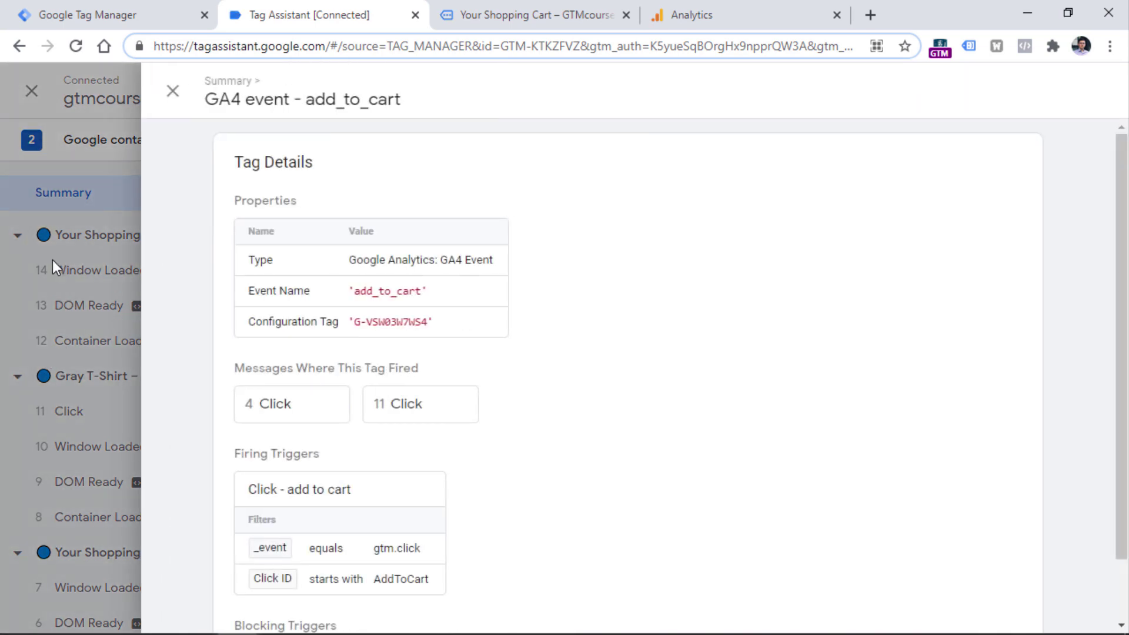
pyautogui.click(52, 260)
pyautogui.scroll(-4, 110, 411)
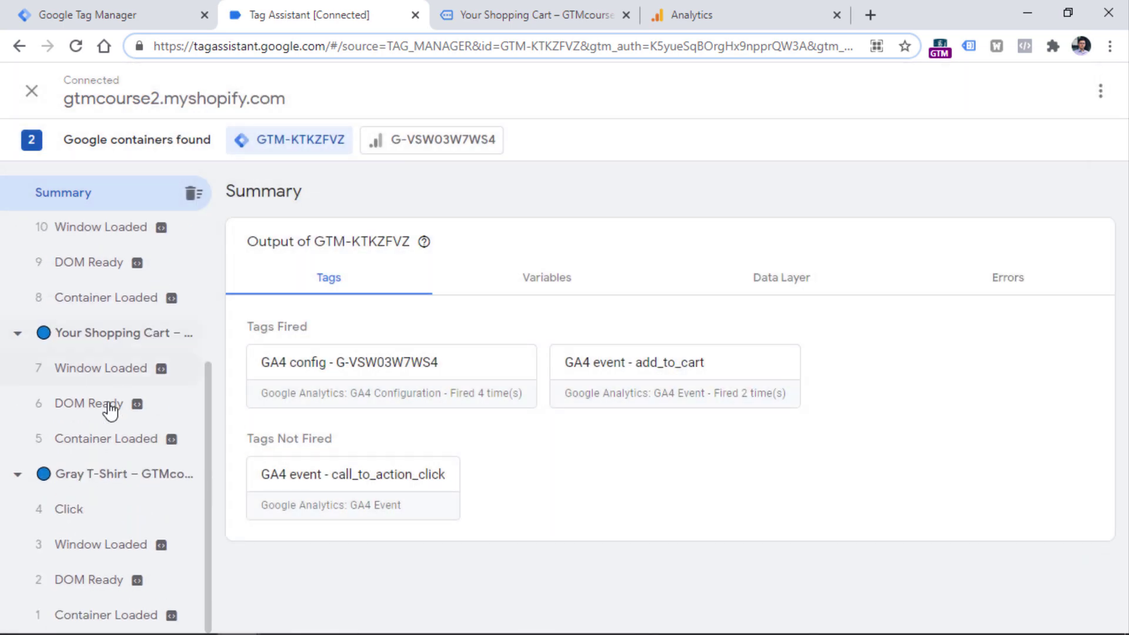
pyautogui.click(68, 511)
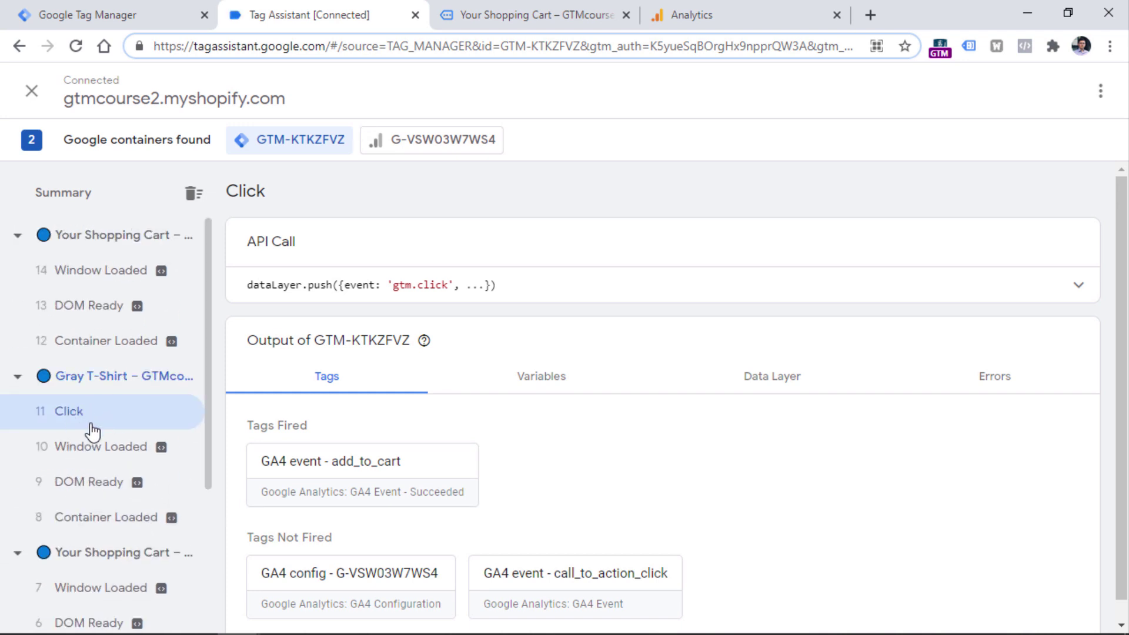
pyautogui.click(742, 9)
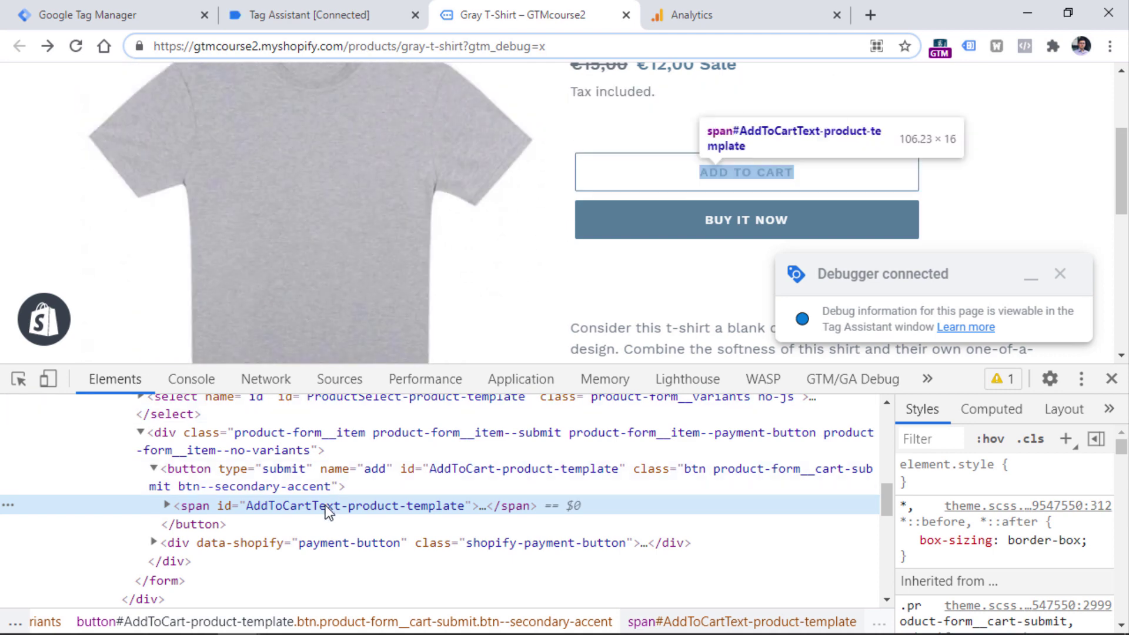
# - Clear the id value of the span nested inside the Add to cart button in the product page's HTML
pyautogui.doubleClick(284, 505)
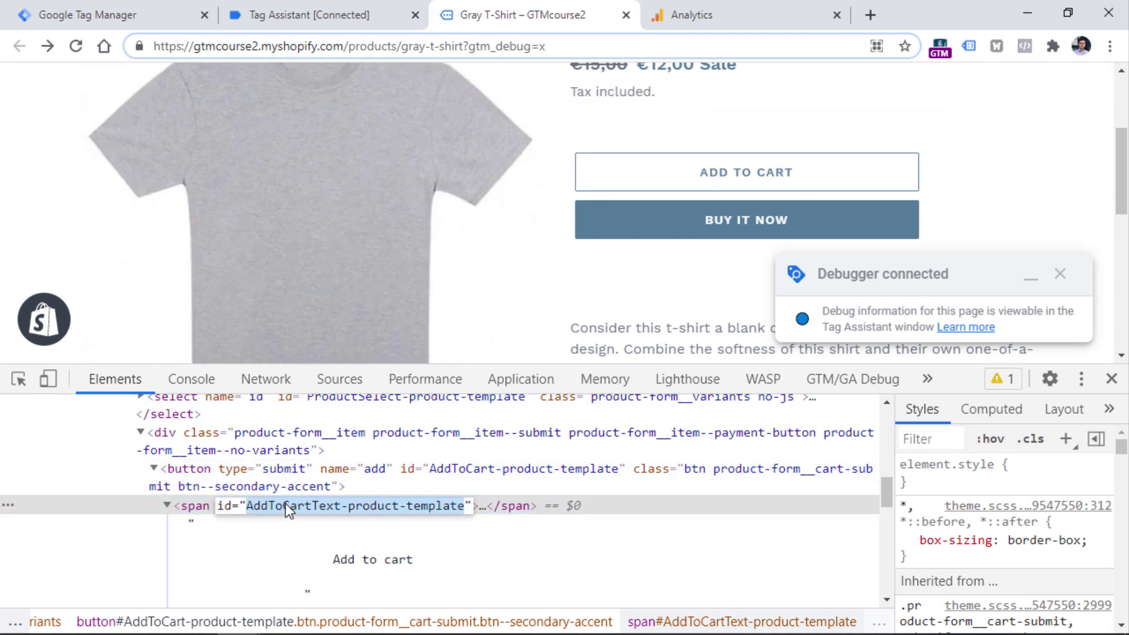
pyautogui.press('BackSpace')
pyautogui.press('Return')
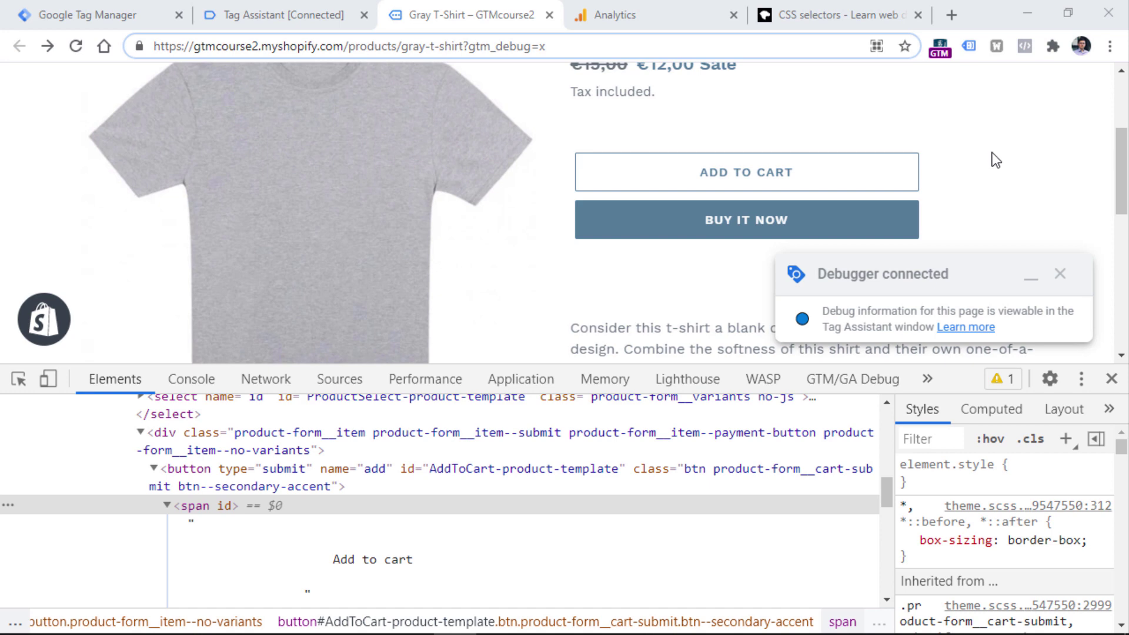
# - Examine the Add to cart button's id attribute and its nested span in the page's HTML
pyautogui.doubleClick(459, 473)
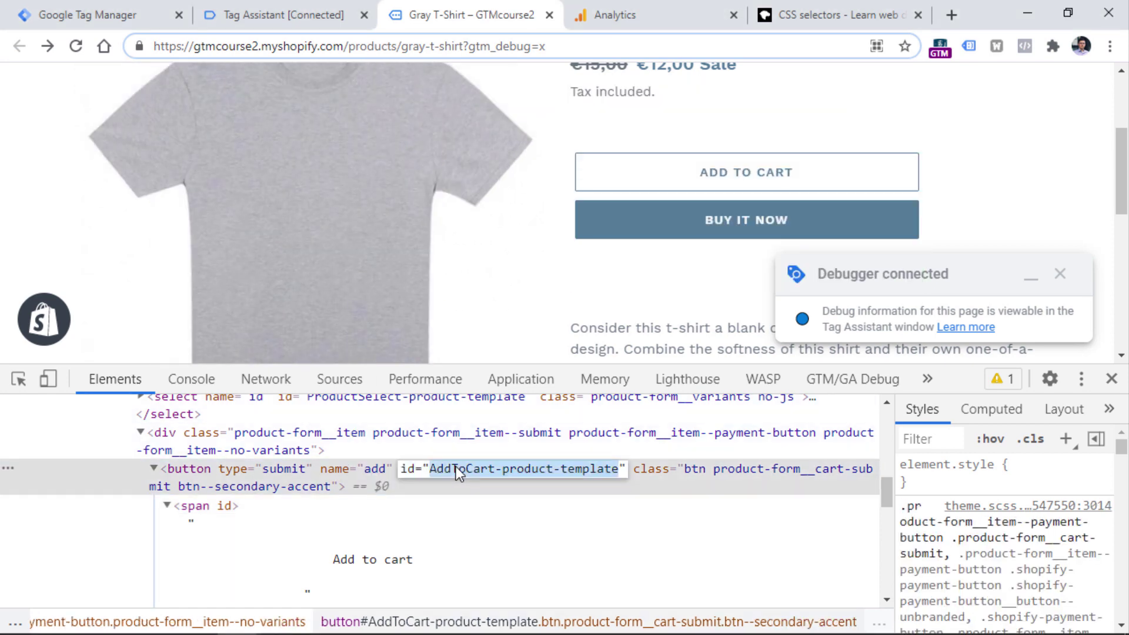
pyautogui.press('Escape')
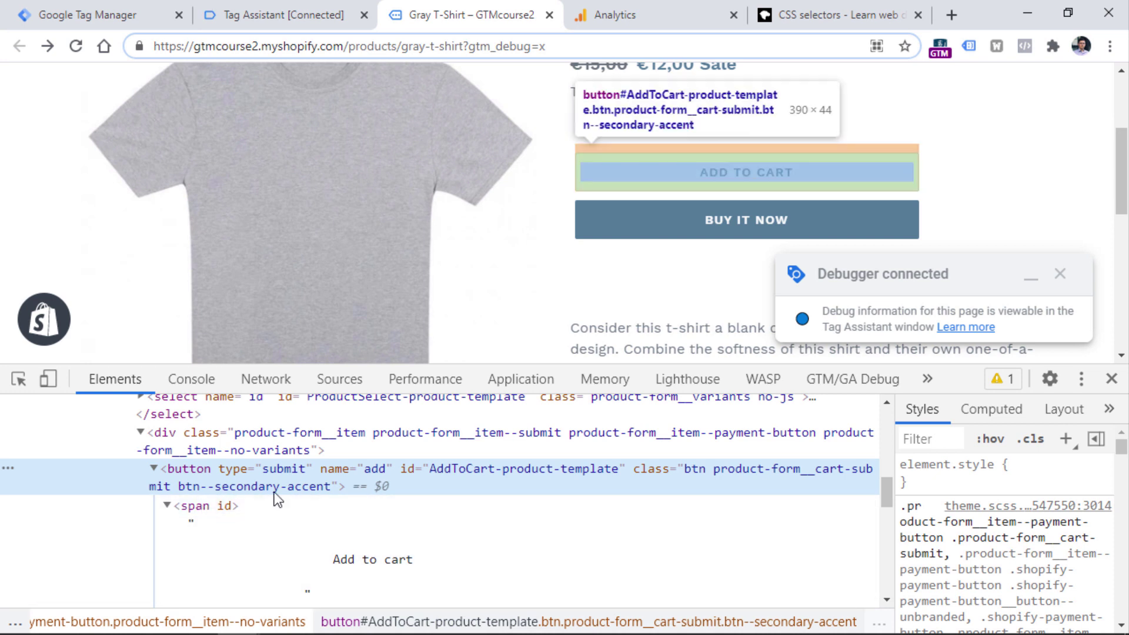
pyautogui.click(167, 505)
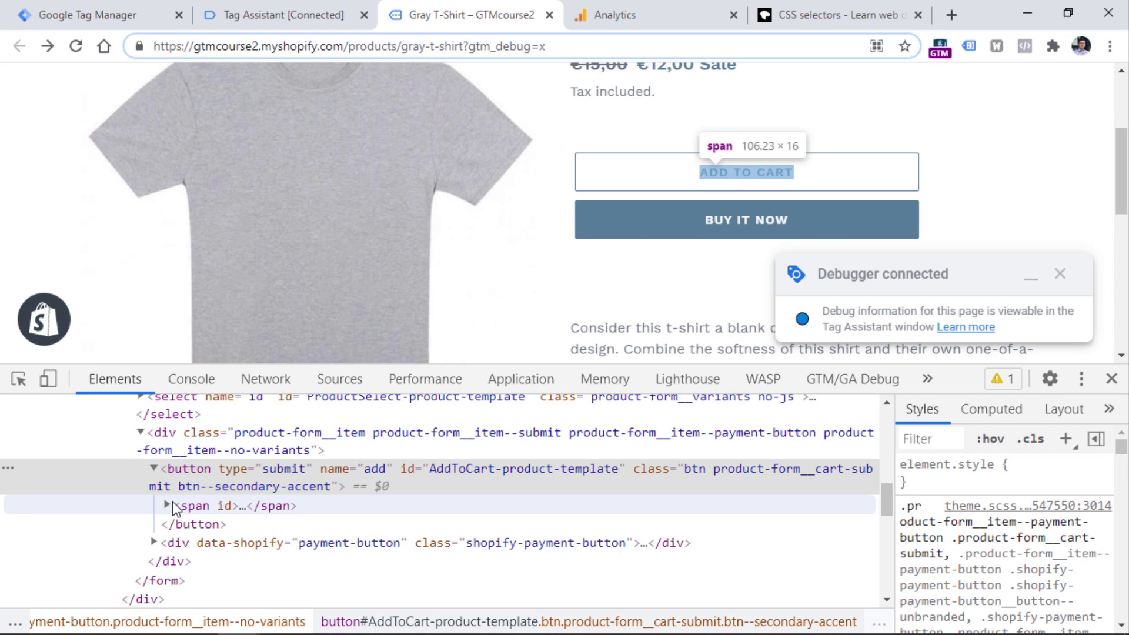
pyautogui.click(154, 468)
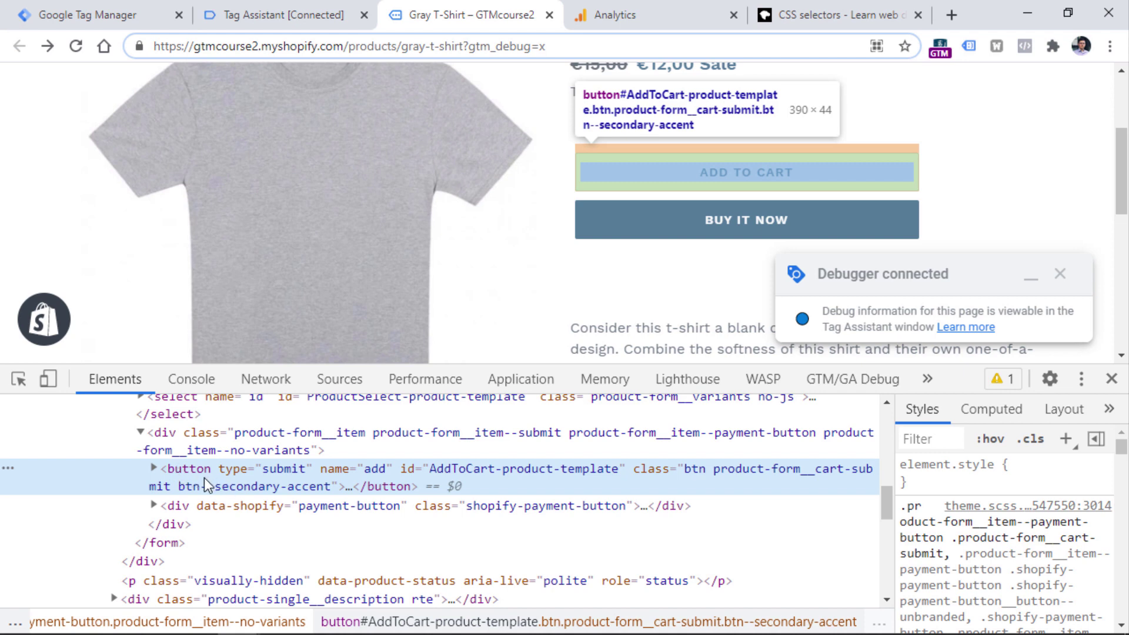
pyautogui.click(154, 468)
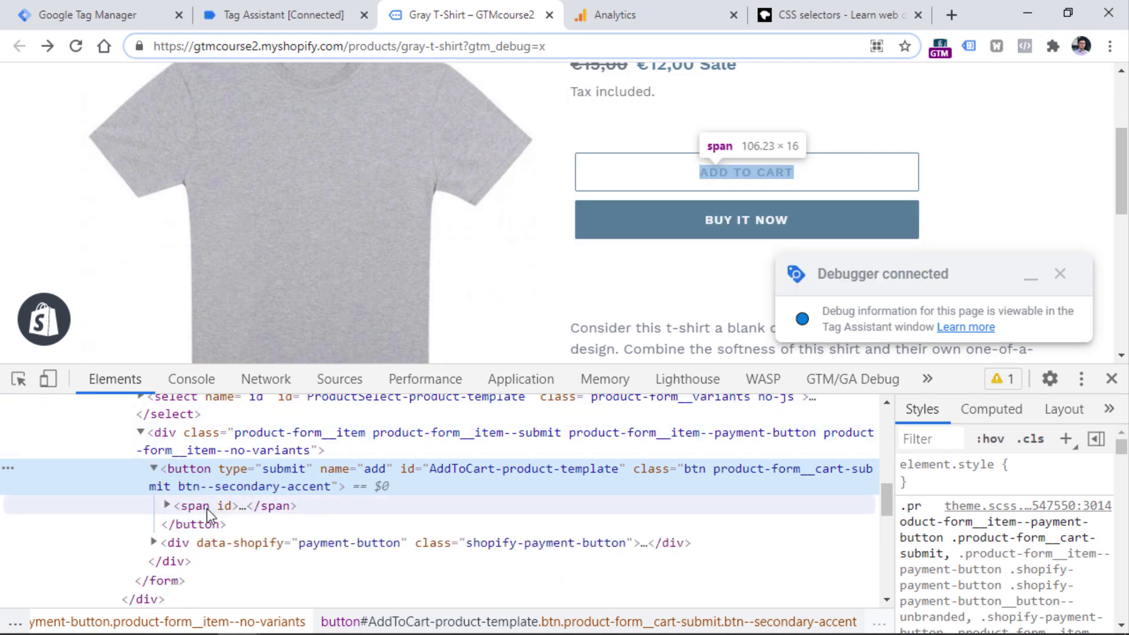
pyautogui.doubleClick(486, 470)
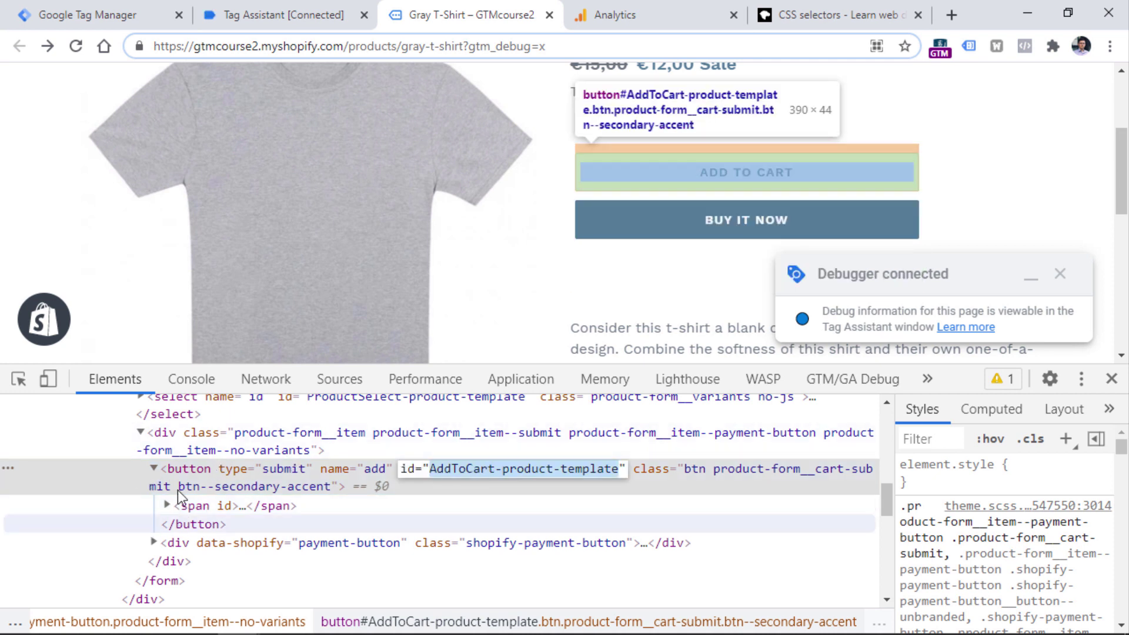
pyautogui.click(167, 505)
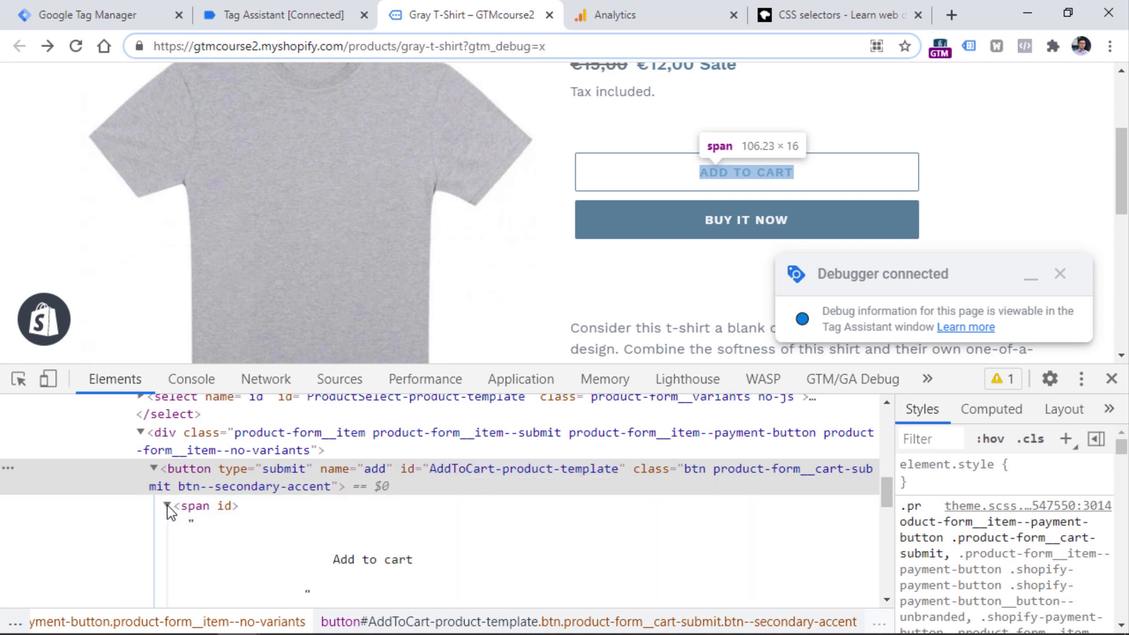
pyautogui.click(166, 505)
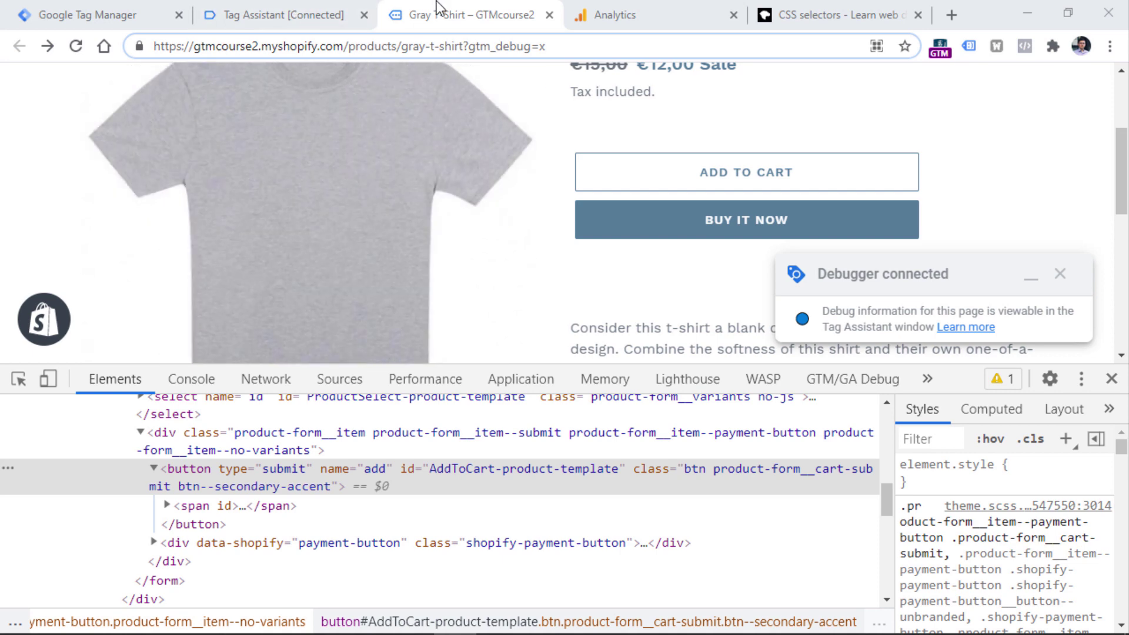
# - Open the "Click - add to cart" trigger in Tag Manager and reset its condition by switching to All Clicks and back to Some Clicks
pyautogui.click(102, 6)
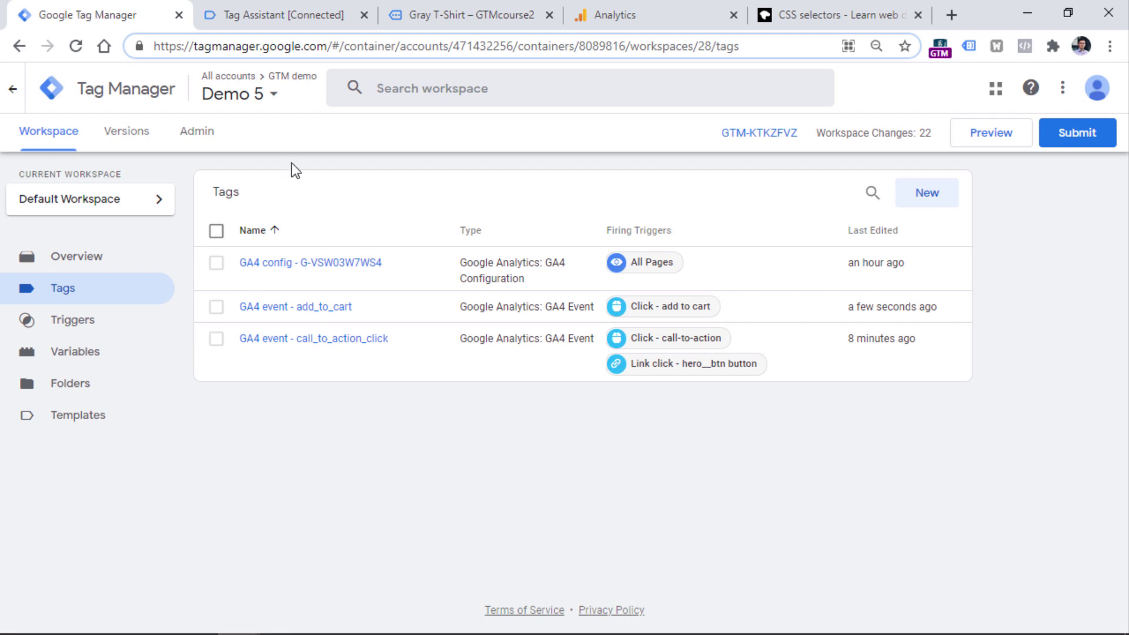
pyautogui.click(669, 312)
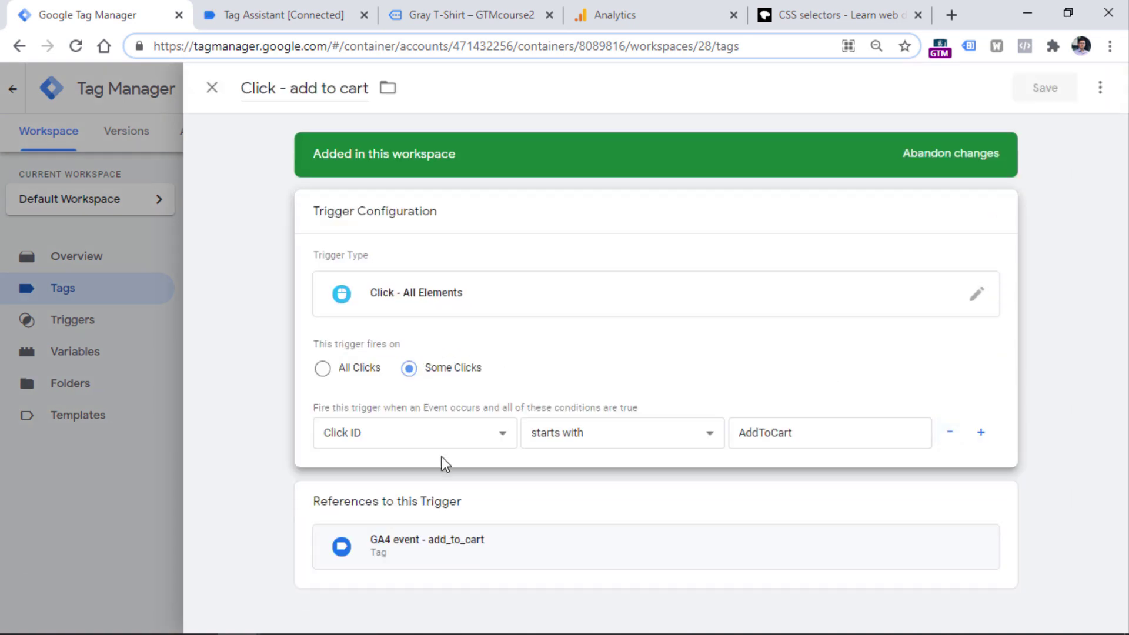
pyautogui.click(322, 368)
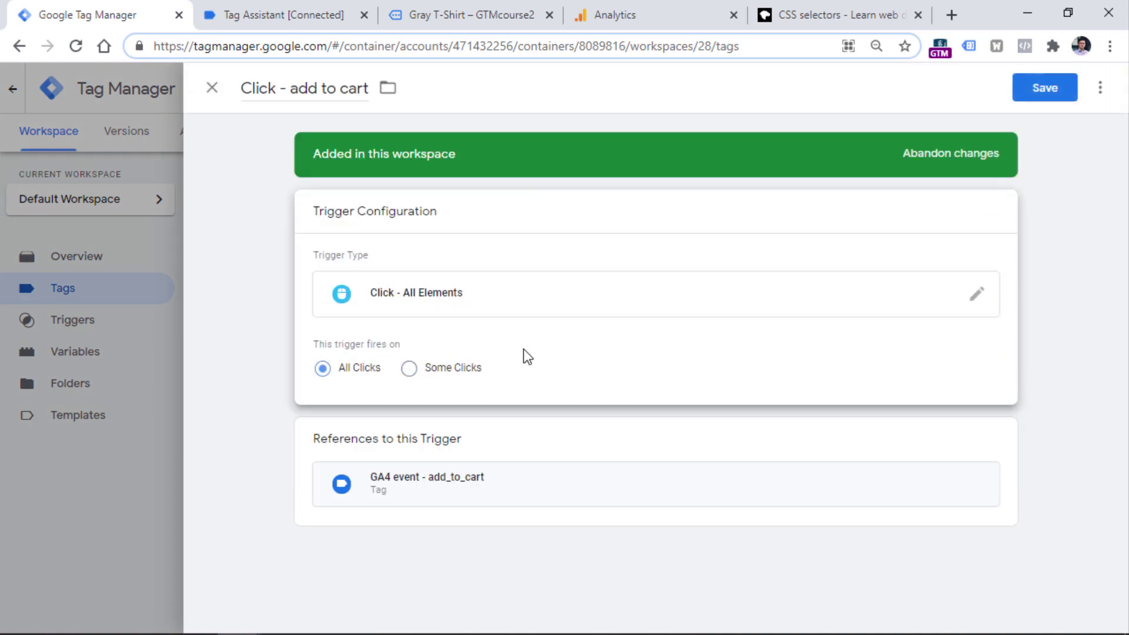
pyautogui.click(409, 369)
# - Set the trigger's firing condition to Click Element with the operator "matches CSS selector"
pyautogui.click(419, 435)
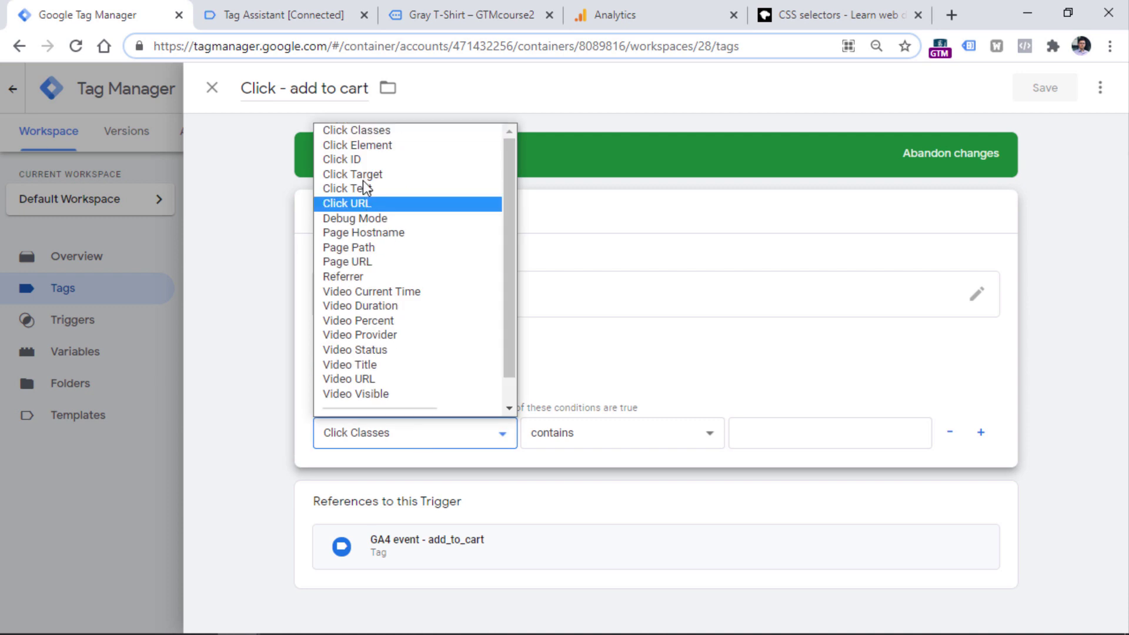
pyautogui.click(362, 145)
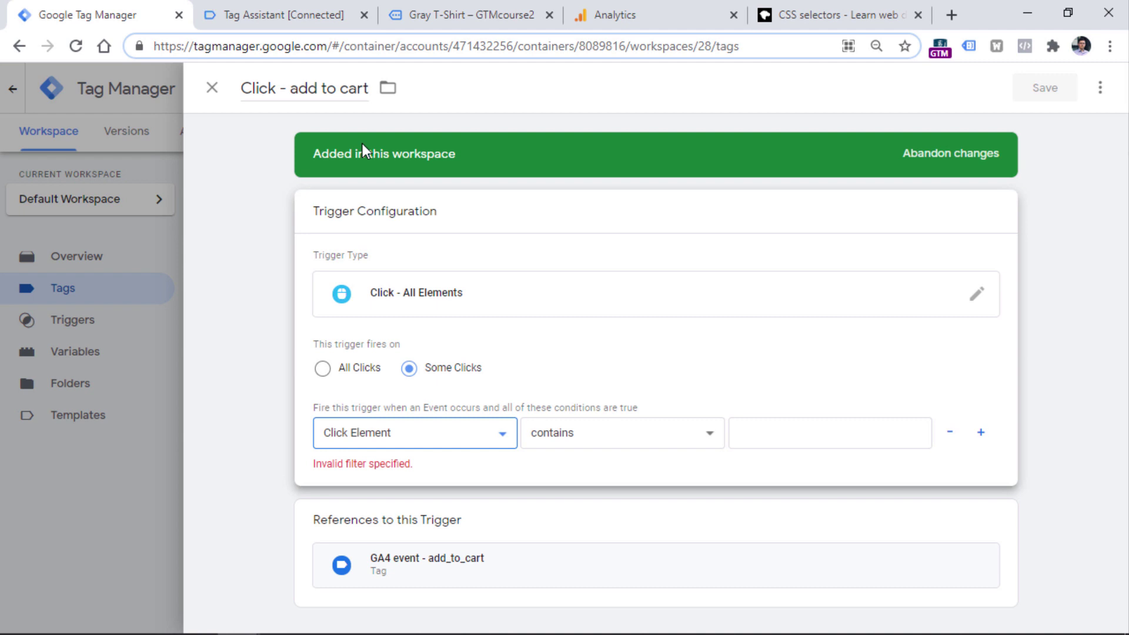
pyautogui.click(588, 435)
pyautogui.click(617, 438)
pyautogui.click(619, 435)
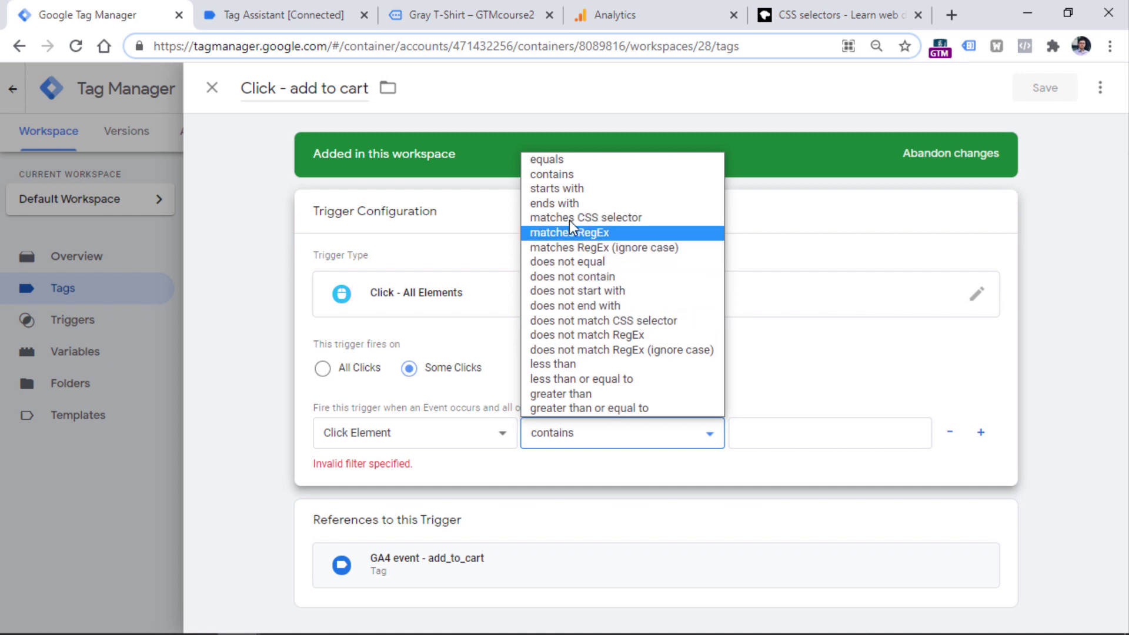
pyautogui.click(623, 218)
pyautogui.click(824, 438)
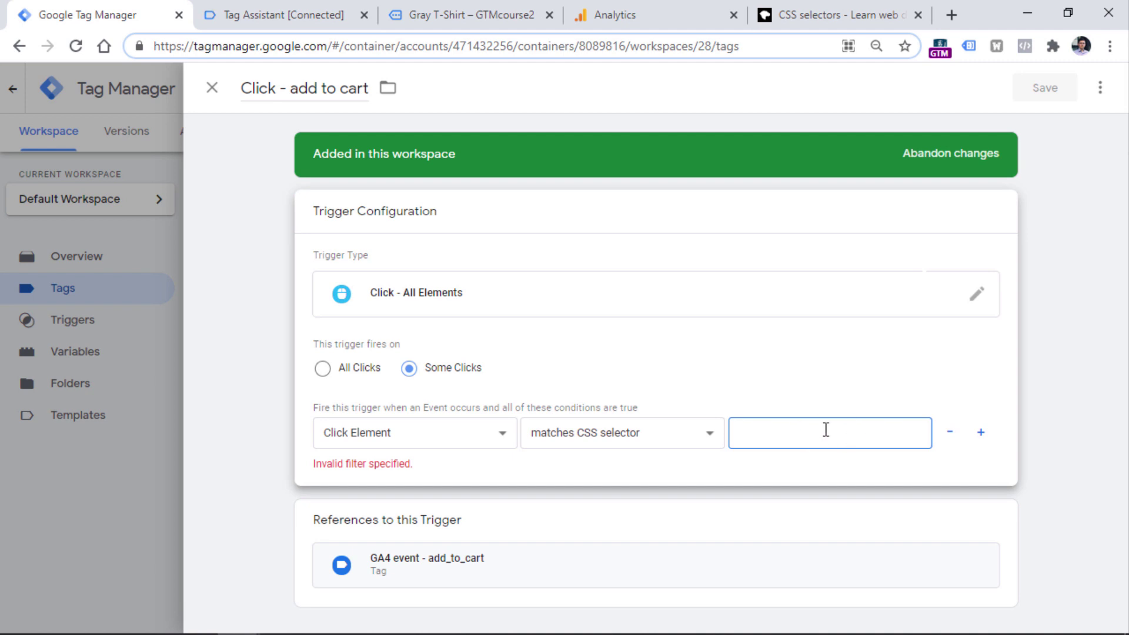
# - Copy the Add to cart button's id value, AddToCart-product-template, from the product page's HTML
pyautogui.click(464, 15)
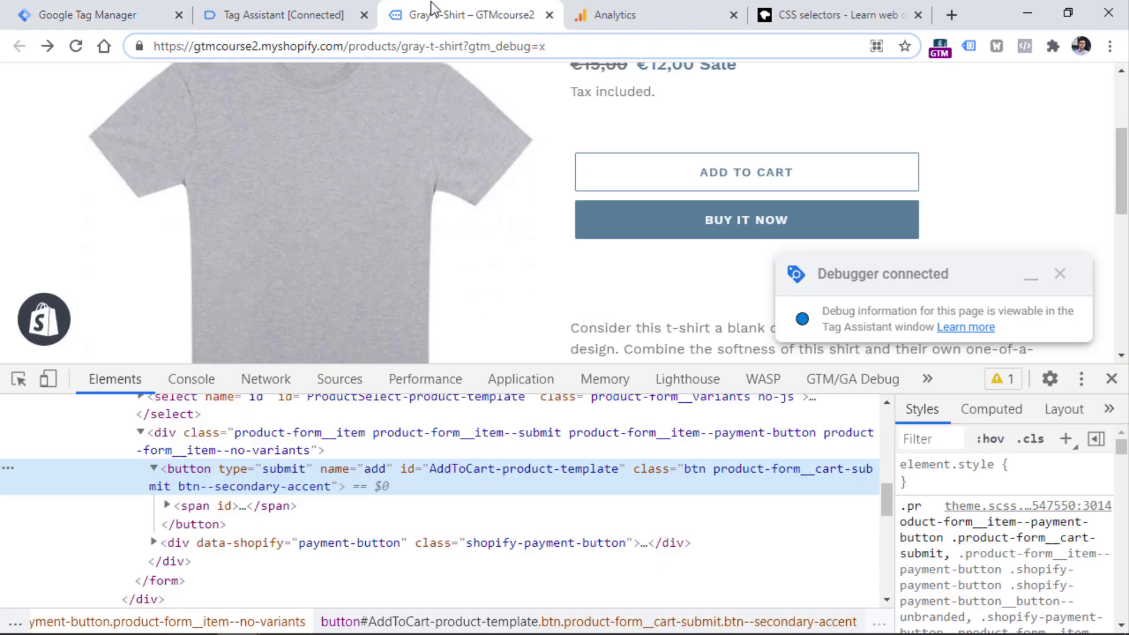
pyautogui.doubleClick(476, 472)
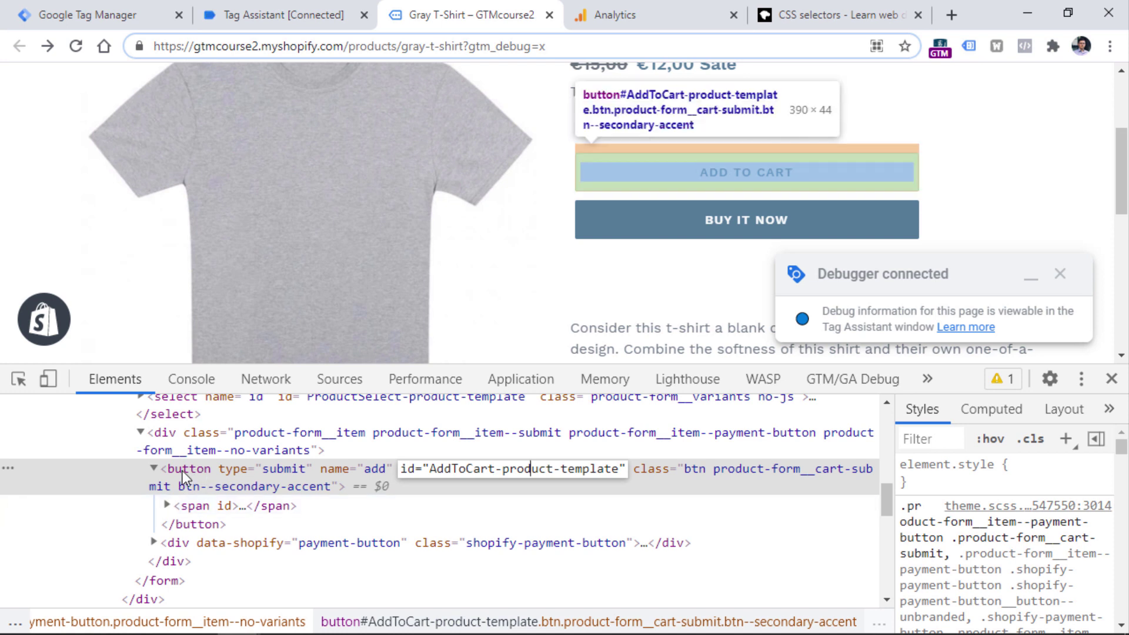
pyautogui.click(453, 491)
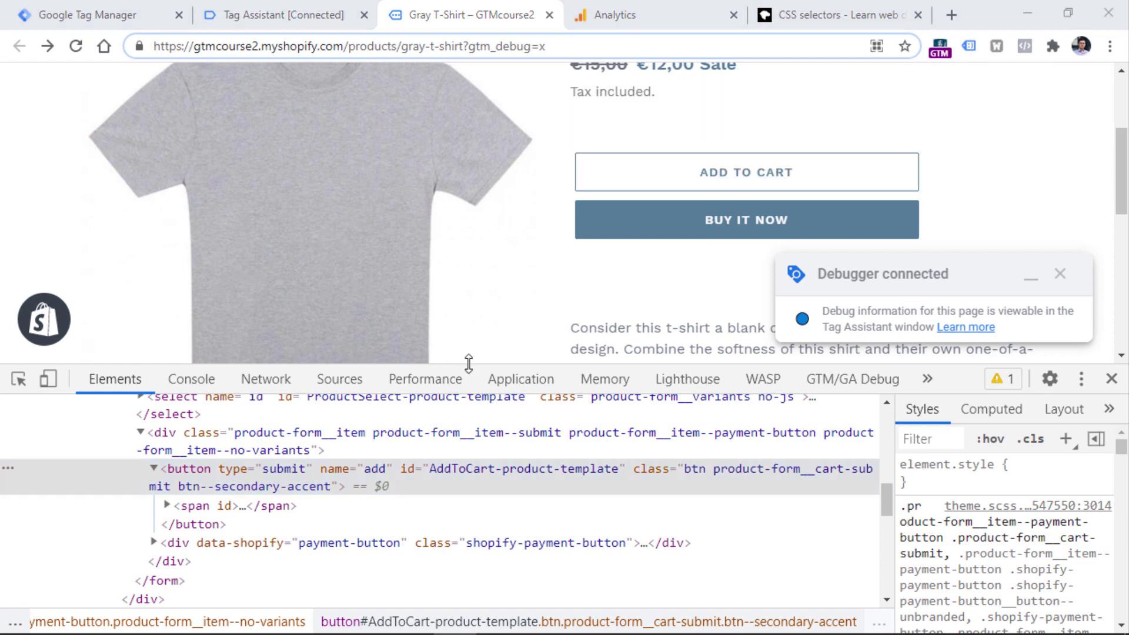
pyautogui.click(458, 441)
pyautogui.click(474, 468)
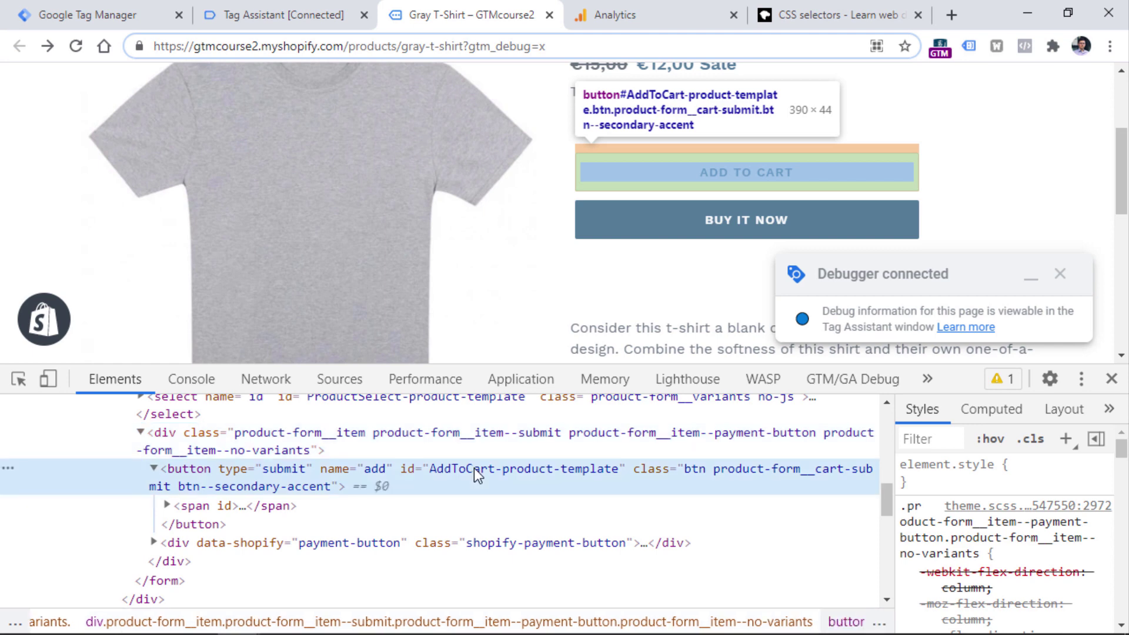
pyautogui.doubleClick(474, 468)
pyautogui.rightClick(492, 468)
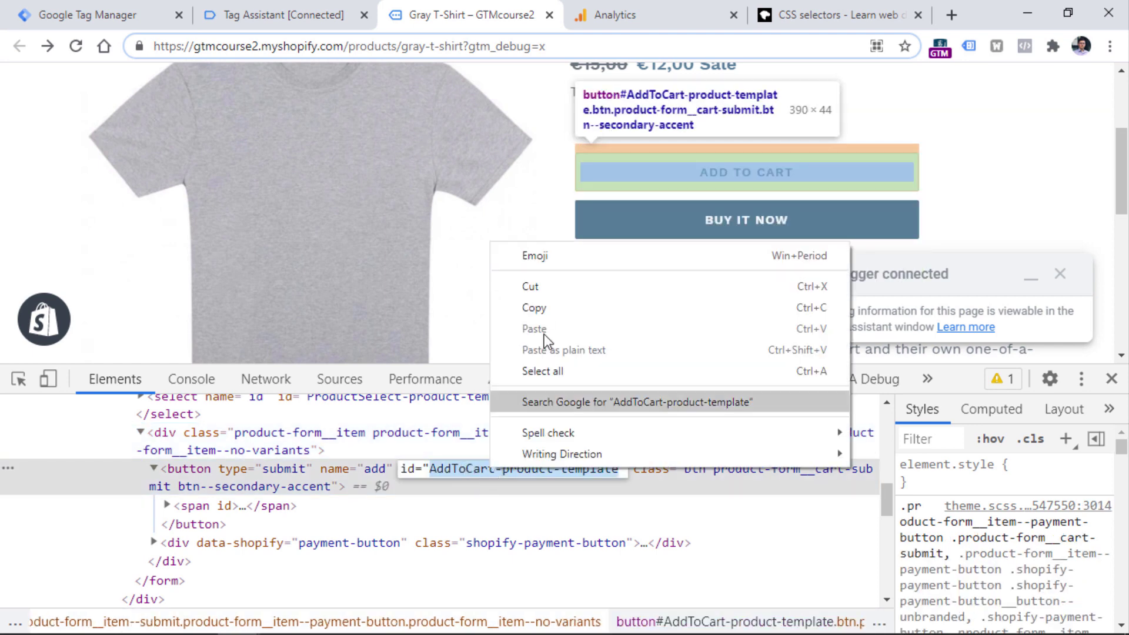
pyautogui.click(549, 305)
# - Enter #AddToCart-product-template as the CSS selector in the trigger's Click Element condition
pyautogui.click(152, 21)
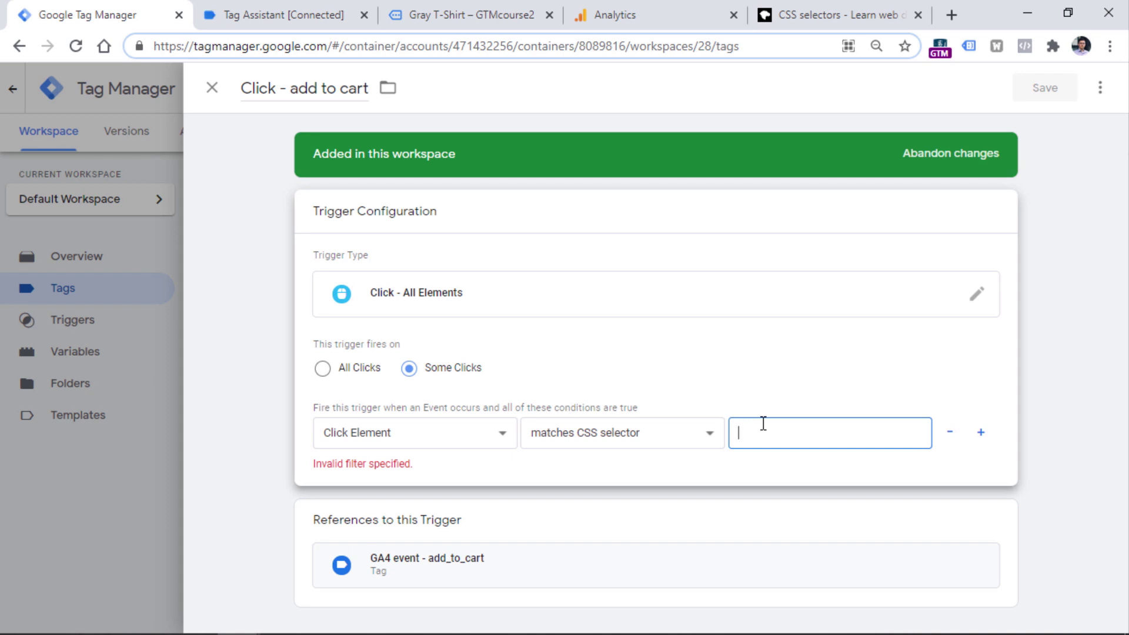
pyautogui.write('#')
pyautogui.hotkey('ctrl', 'v')
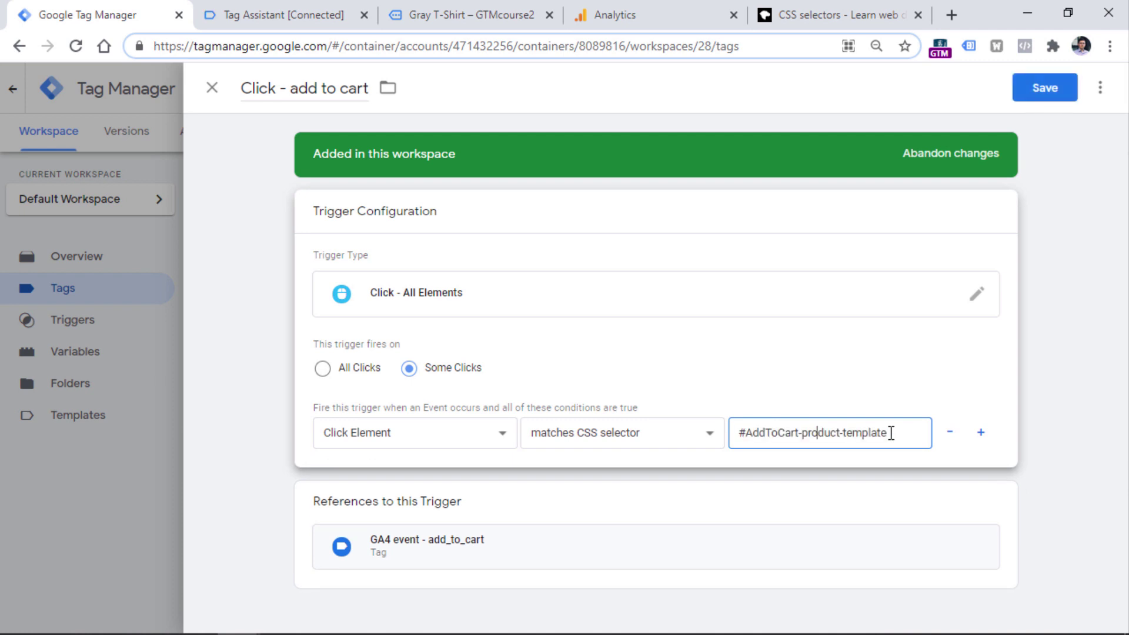
pyautogui.moveTo(891, 433); pyautogui.dragTo(744, 435)
pyautogui.click(904, 444)
# - Compare the trigger's CSS selector with the Add to cart button and its nested span in the page's HTML
pyautogui.click(479, 14)
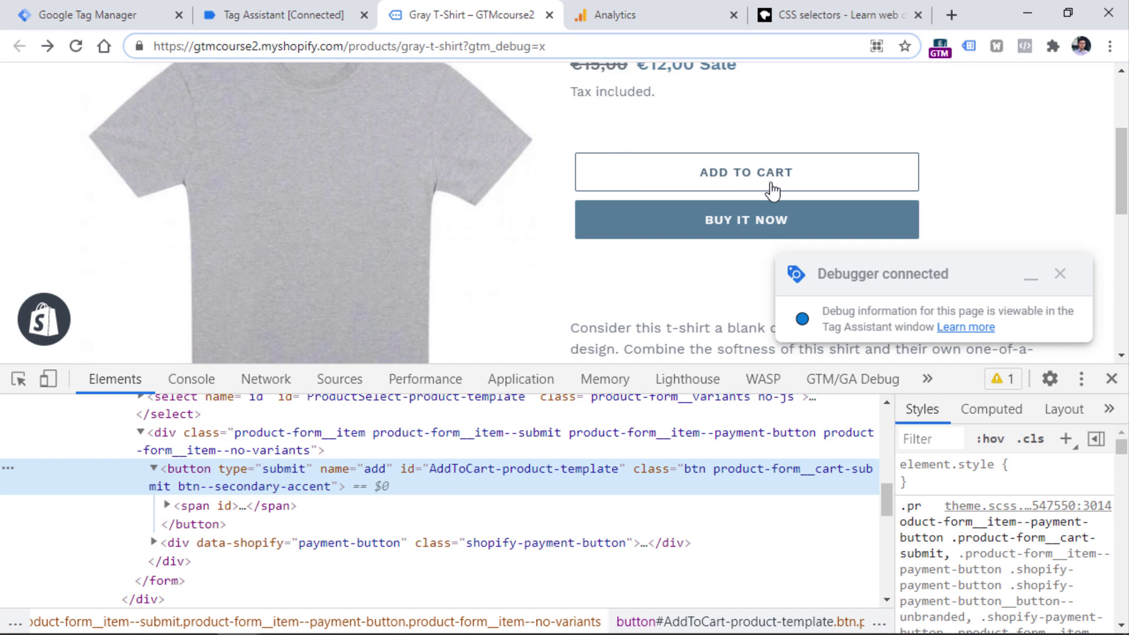
pyautogui.hotkey('ctrl', '1')
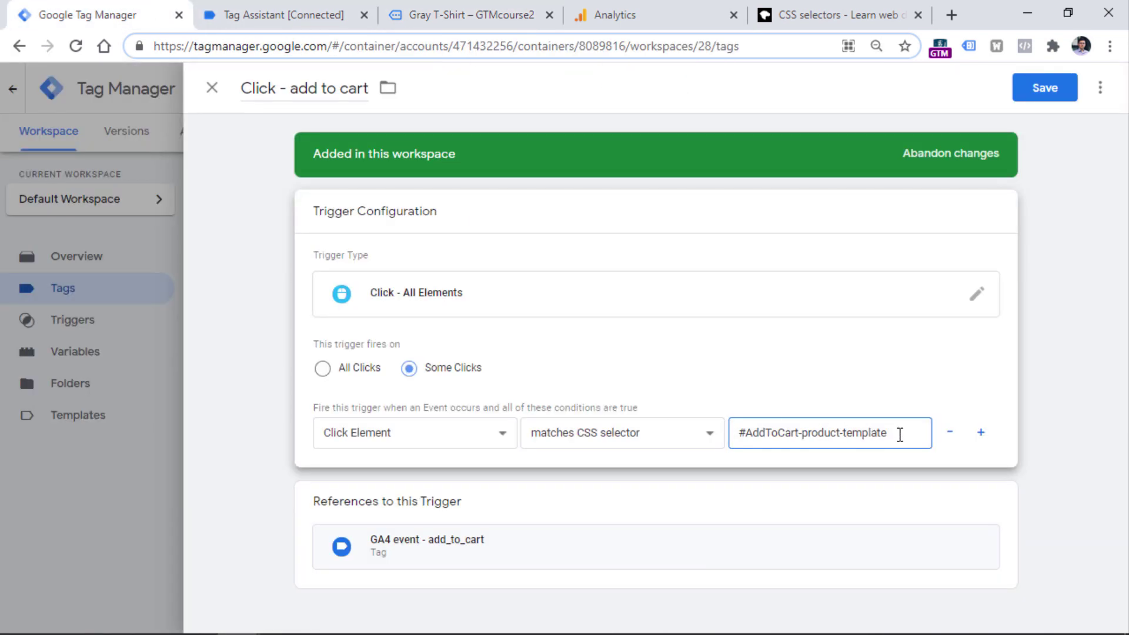
pyautogui.moveTo(889, 434); pyautogui.dragTo(732, 439)
pyautogui.press('Right')
pyautogui.click(464, 13)
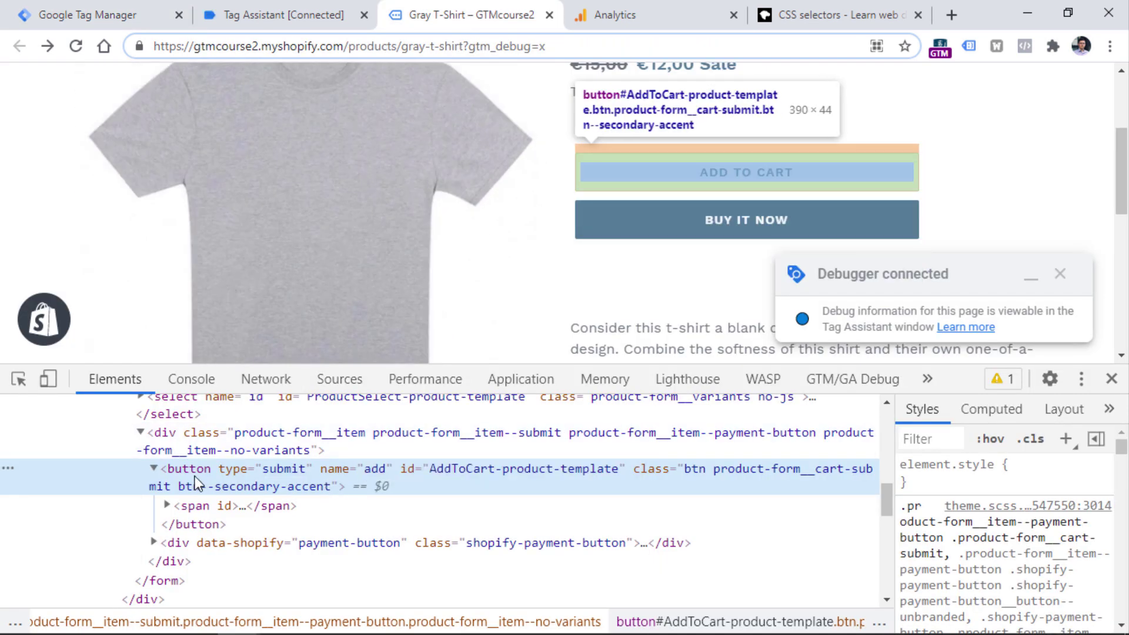
pyautogui.click(167, 505)
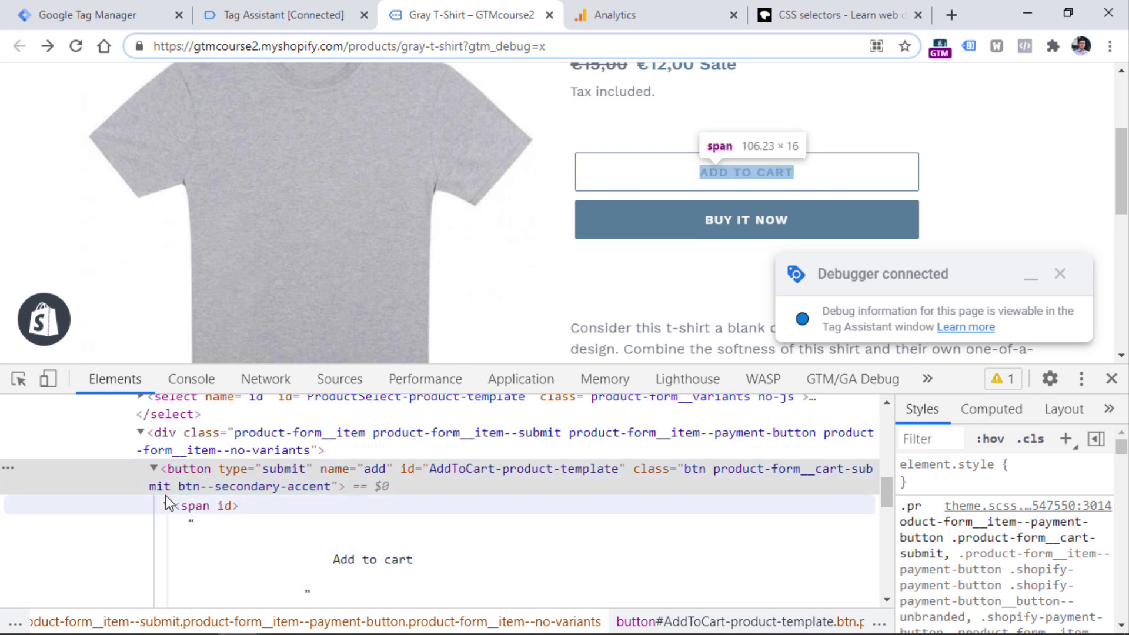
pyautogui.click(167, 505)
# - Extend the trigger's Click Element CSS selector to #AddToCart-product-template, #AddToCart-product-template *
pyautogui.hotkey('ctrl', '1')
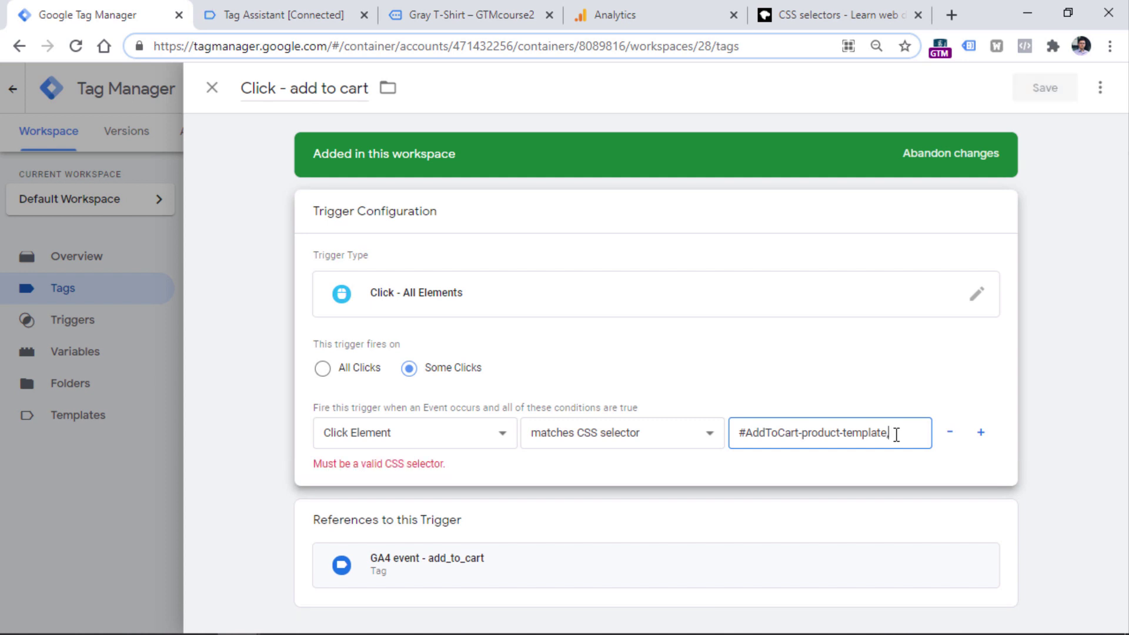
pyautogui.tripleClick(888, 432)
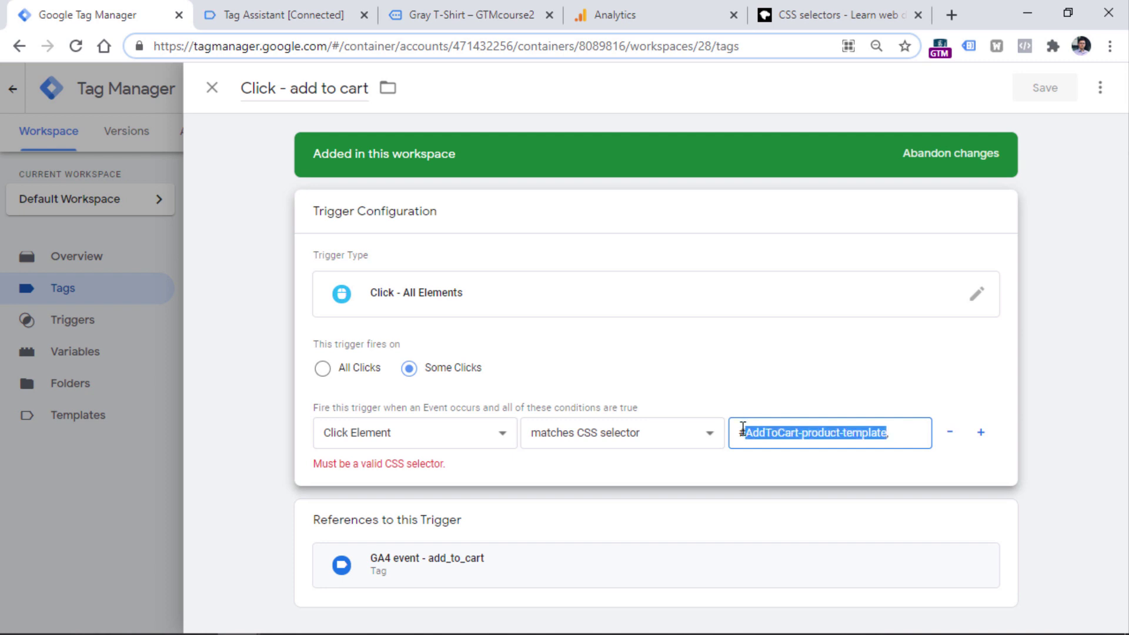
pyautogui.click(914, 433)
pyautogui.hotkey('ctrl', '2')
pyautogui.click(469, 3)
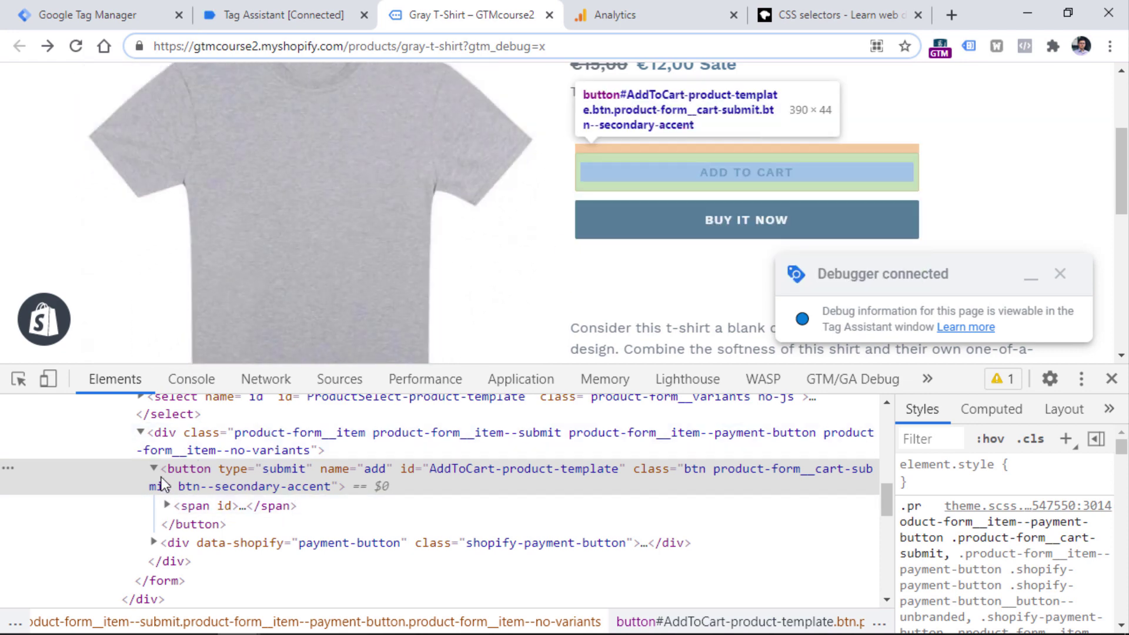
pyautogui.click(95, 4)
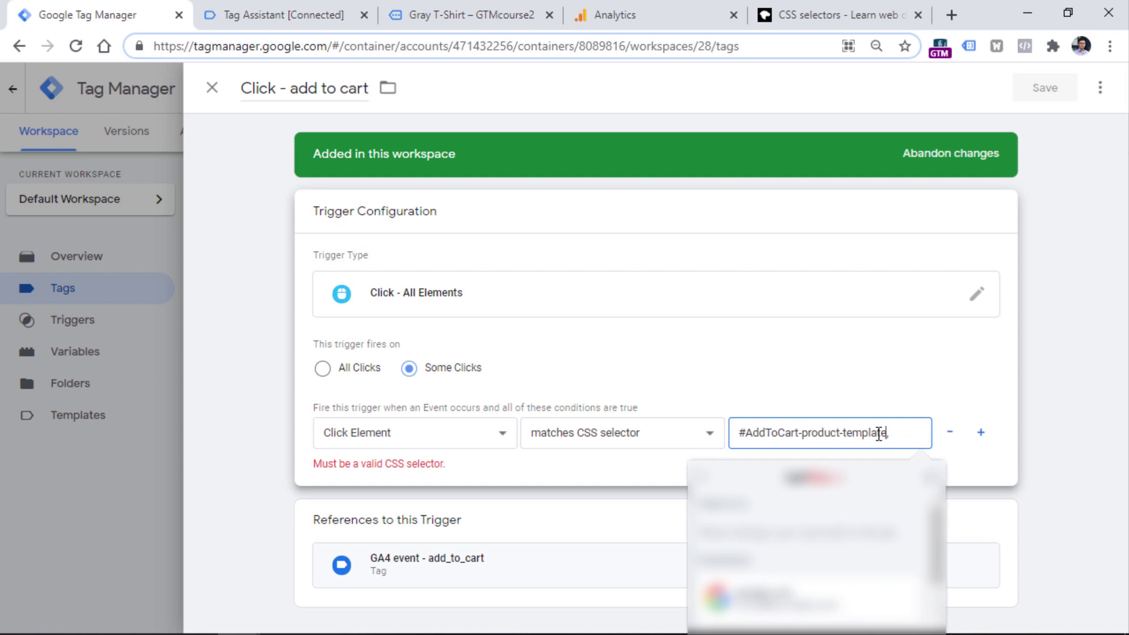
pyautogui.moveTo(887, 434); pyautogui.dragTo(735, 435)
pyautogui.click(907, 434)
pyautogui.hotkey('ctrl', 'v')
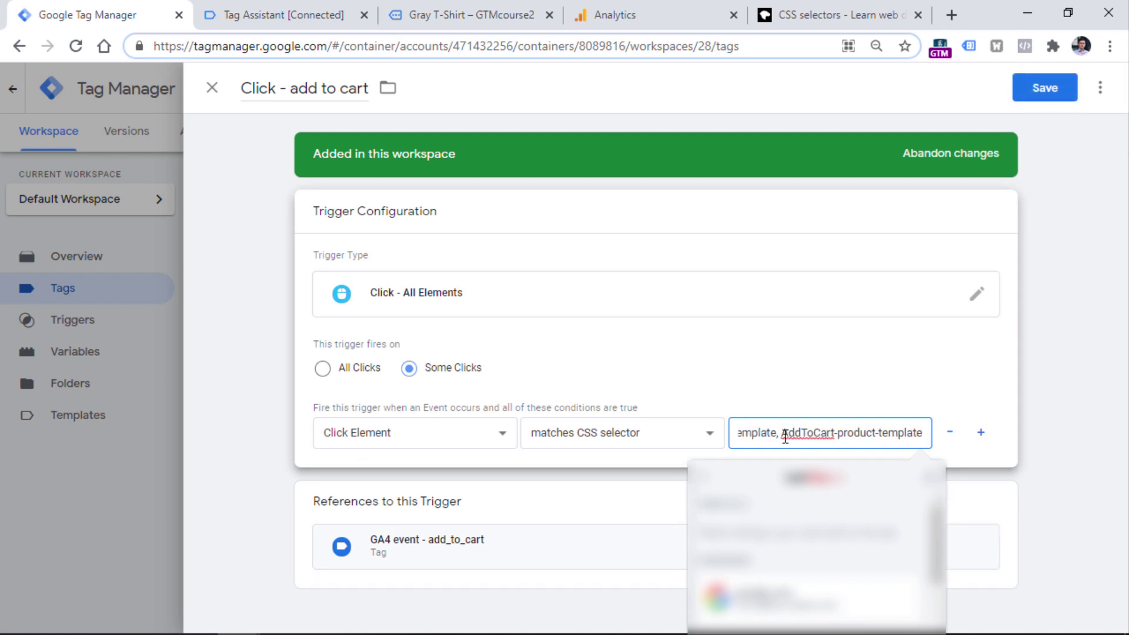
pyautogui.click(920, 435)
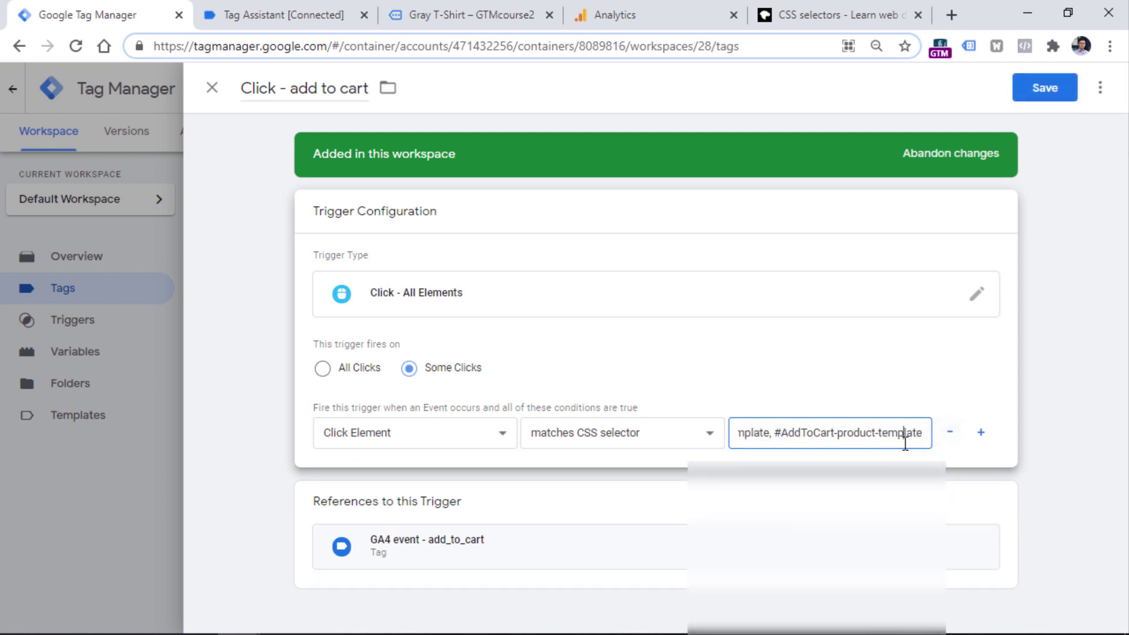
pyautogui.click(919, 435)
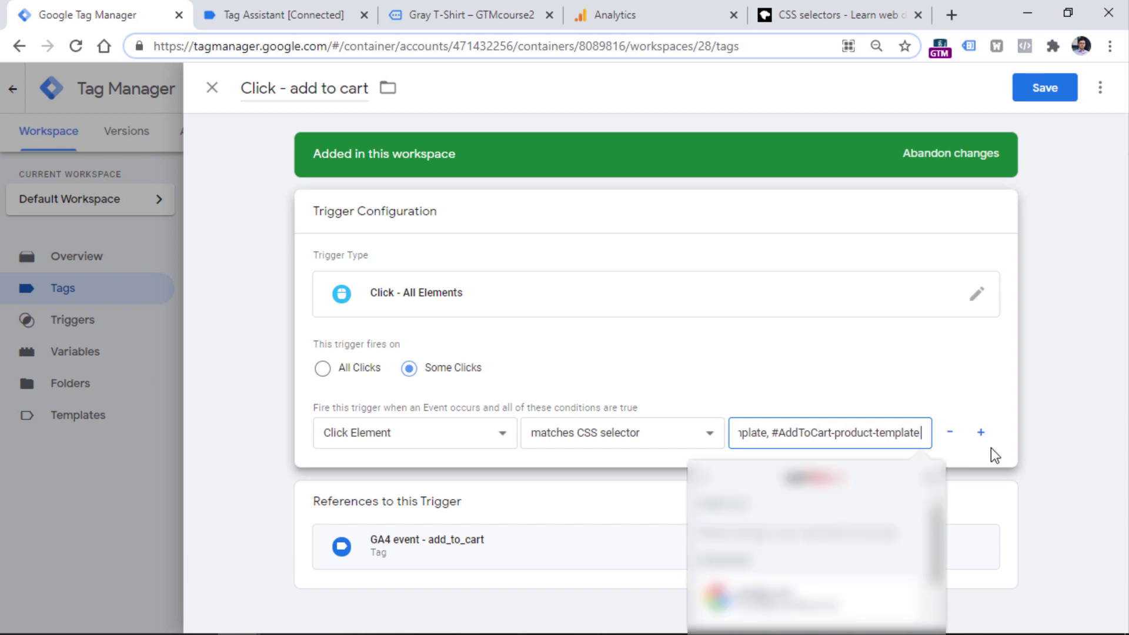
pyautogui.write('*')
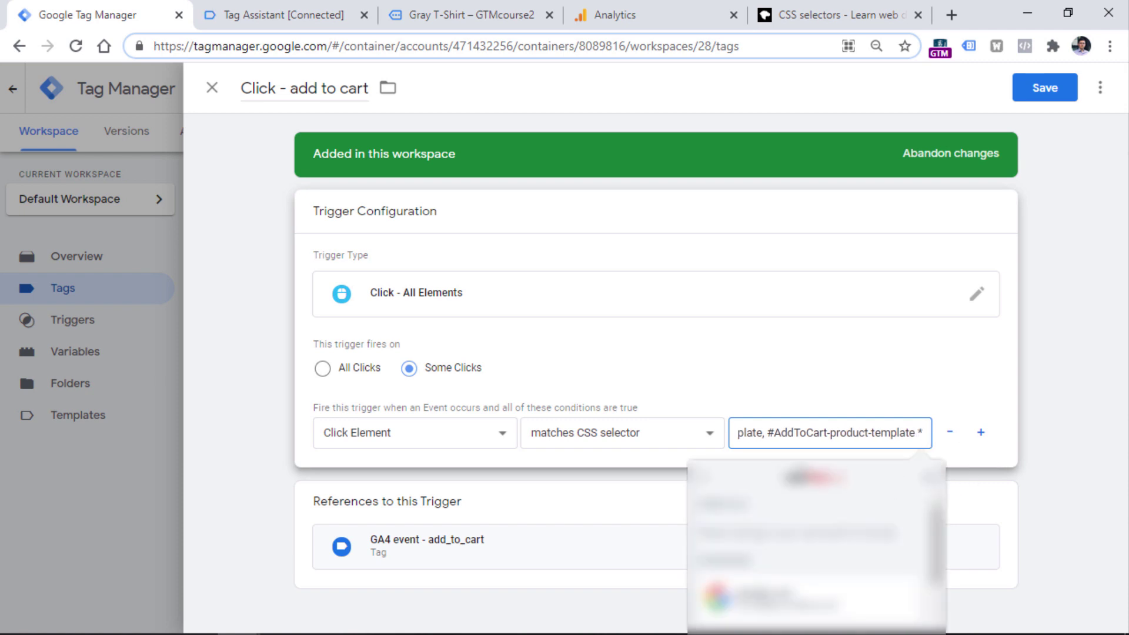
# - Review both comma-separated parts of the trigger's CSS selector and view the MDN CSS selectors article
pyautogui.moveTo(768, 434); pyautogui.dragTo(926, 433)
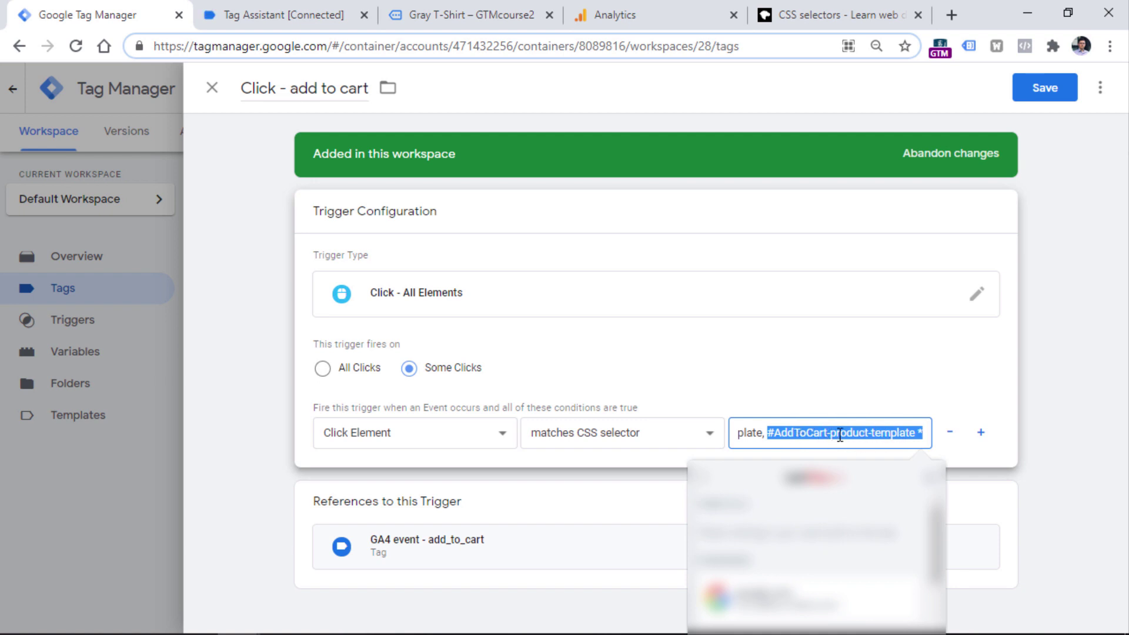
pyautogui.moveTo(763, 433)
pyautogui.mouseDown()
pyautogui.moveTo(724, 435)
pyautogui.moveTo(753, 438)
pyautogui.mouseUp()
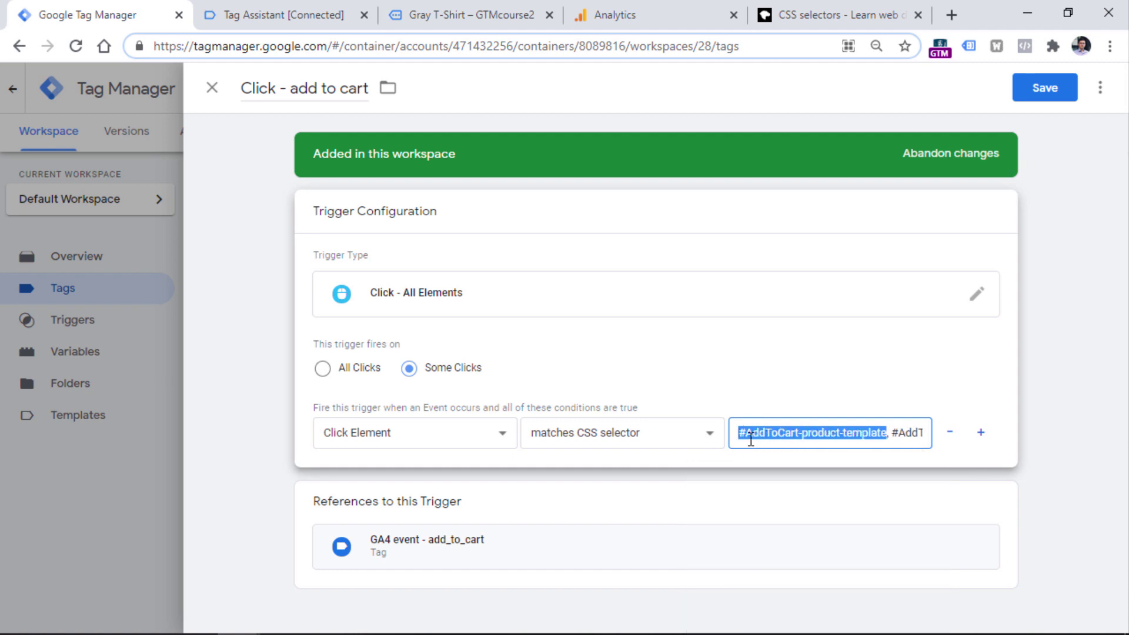
pyautogui.moveTo(891, 437); pyautogui.dragTo(924, 438)
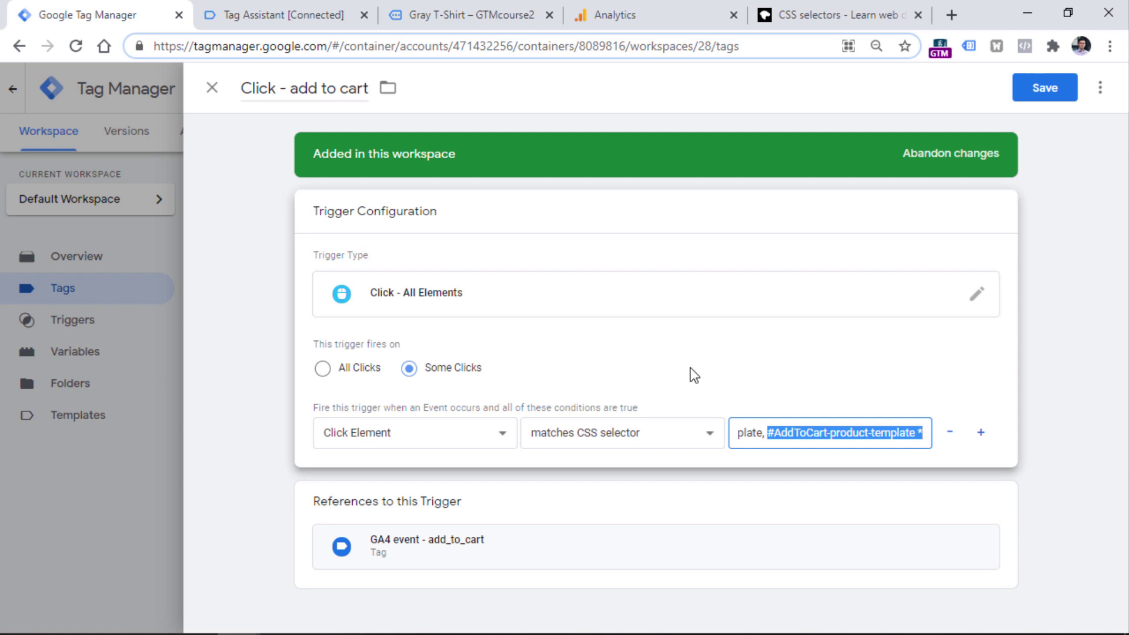
pyautogui.click(806, 436)
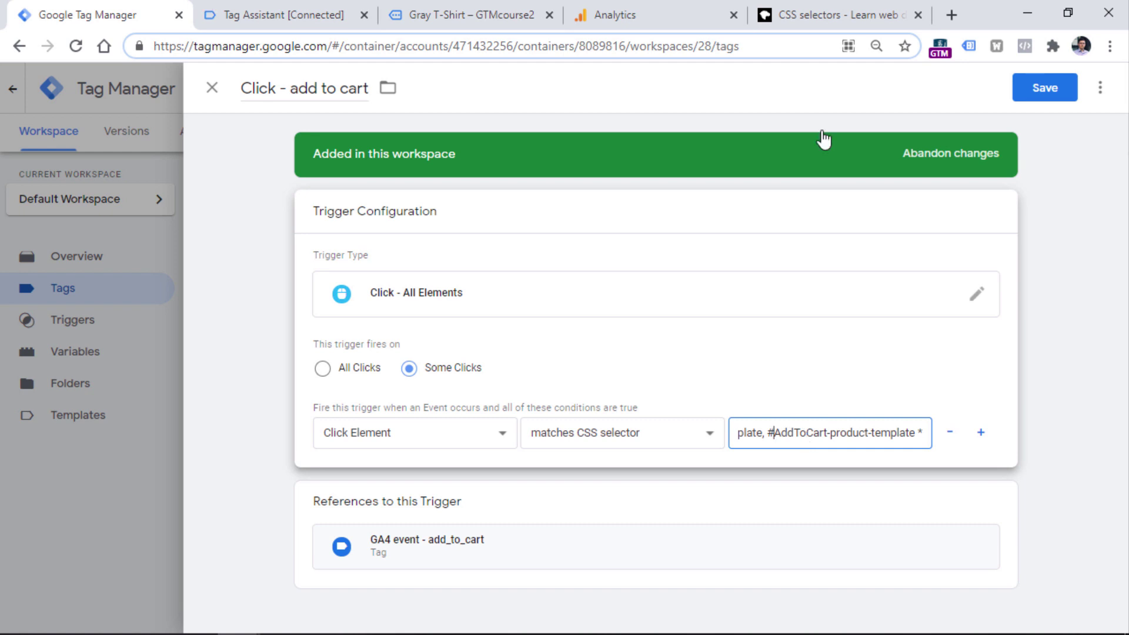
pyautogui.click(846, 14)
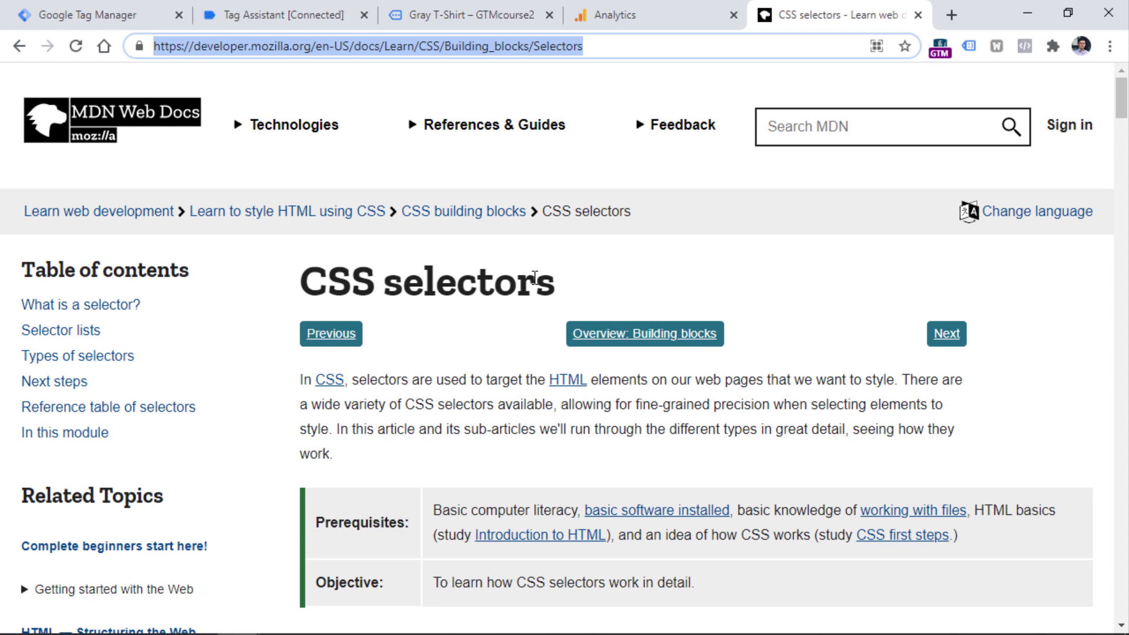
pyautogui.hotkey('ctrl', '1')
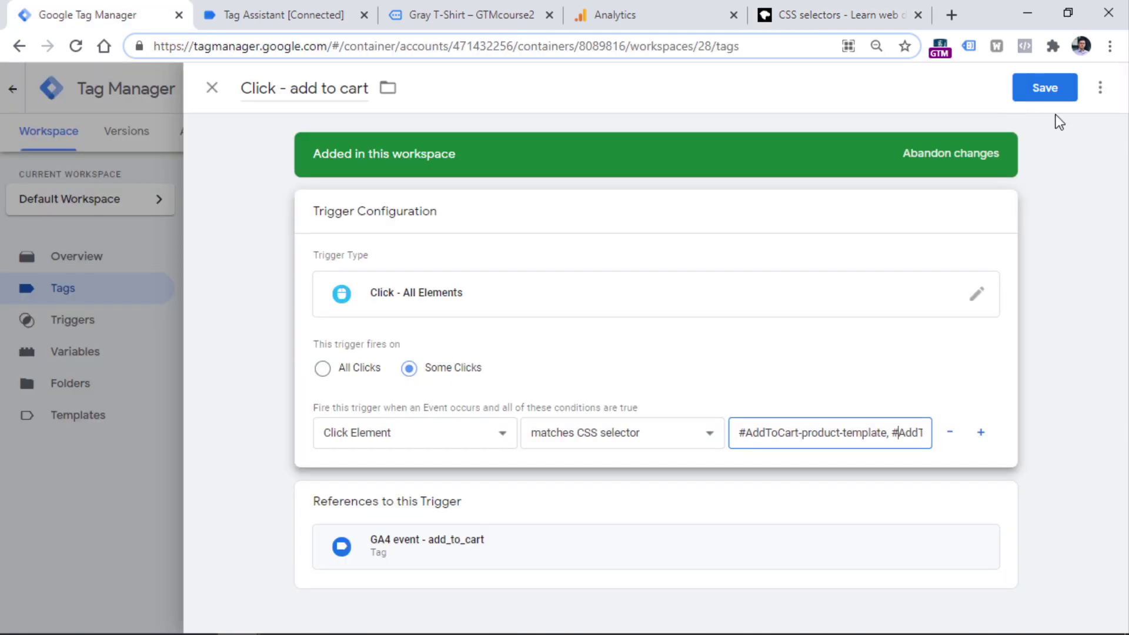
# - Save the Click - add to cart trigger and restart preview mode for the container
pyautogui.click(1048, 91)
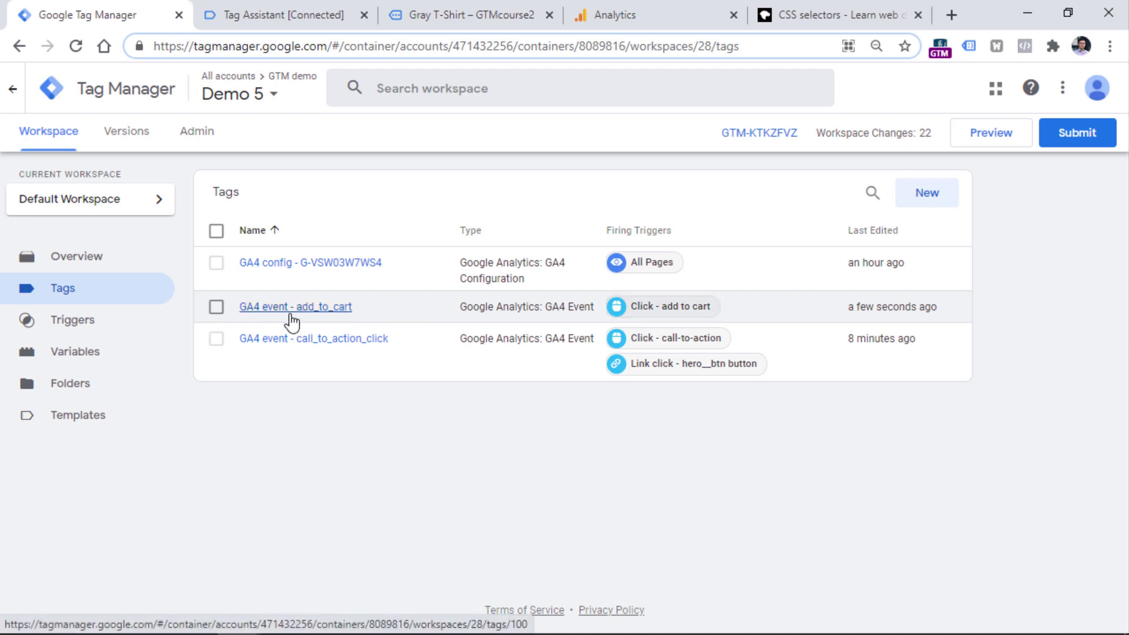
pyautogui.click(991, 134)
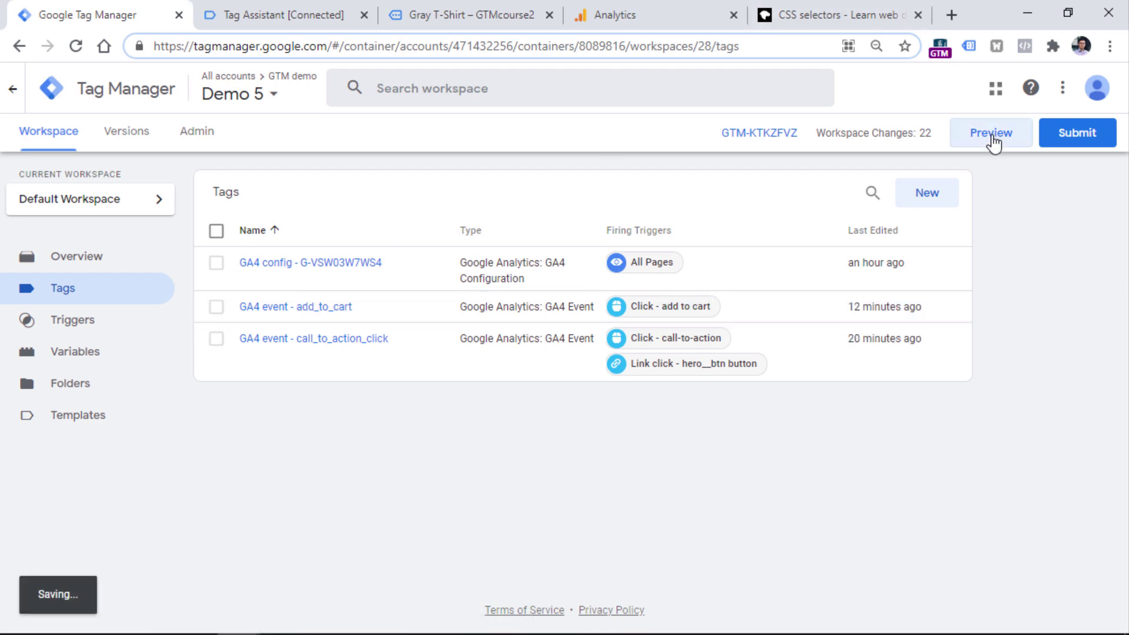
pyautogui.click(562, 399)
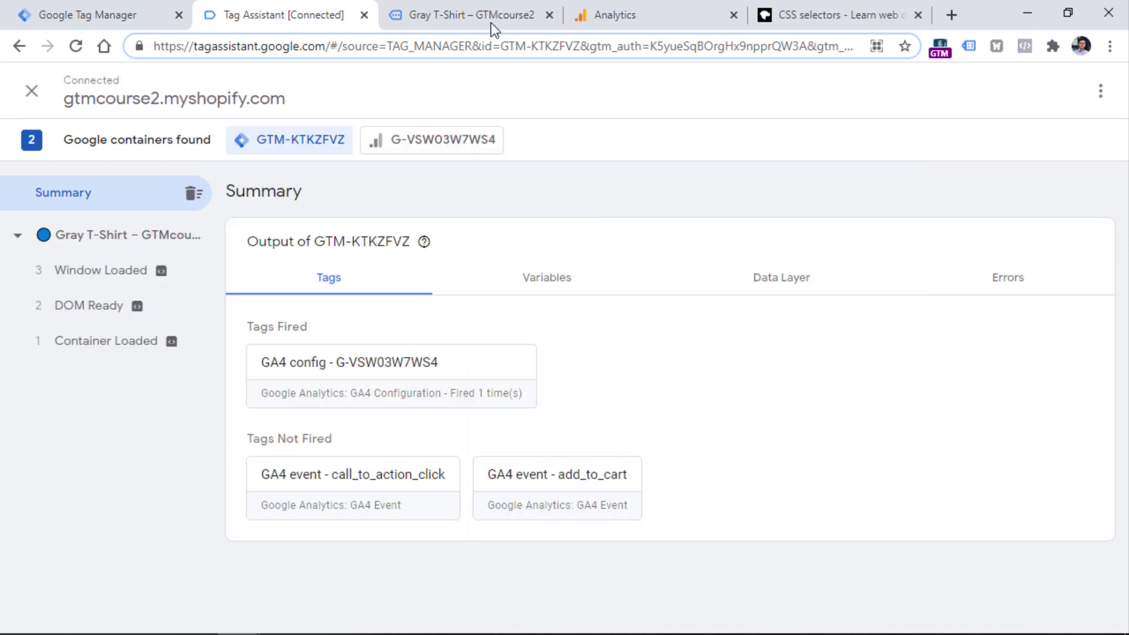
# - Close the developer tools on the Gray T-Shirt page and test the Add to cart button on its text and its blank area
pyautogui.click(493, 24)
pyautogui.click(1111, 375)
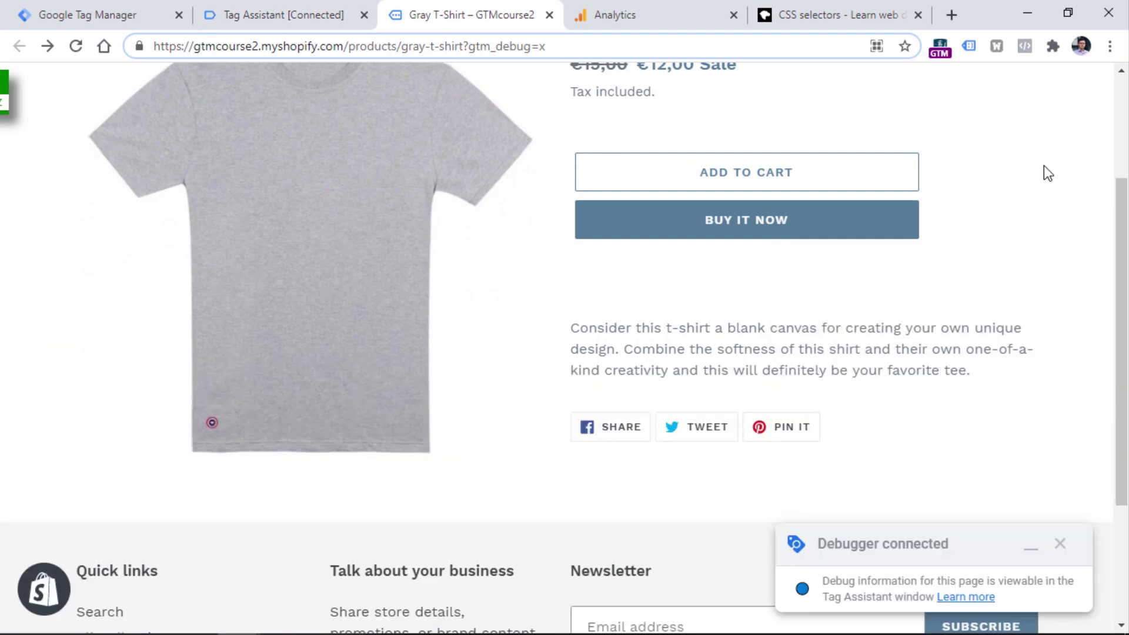
pyautogui.scroll(3, 1045, 177)
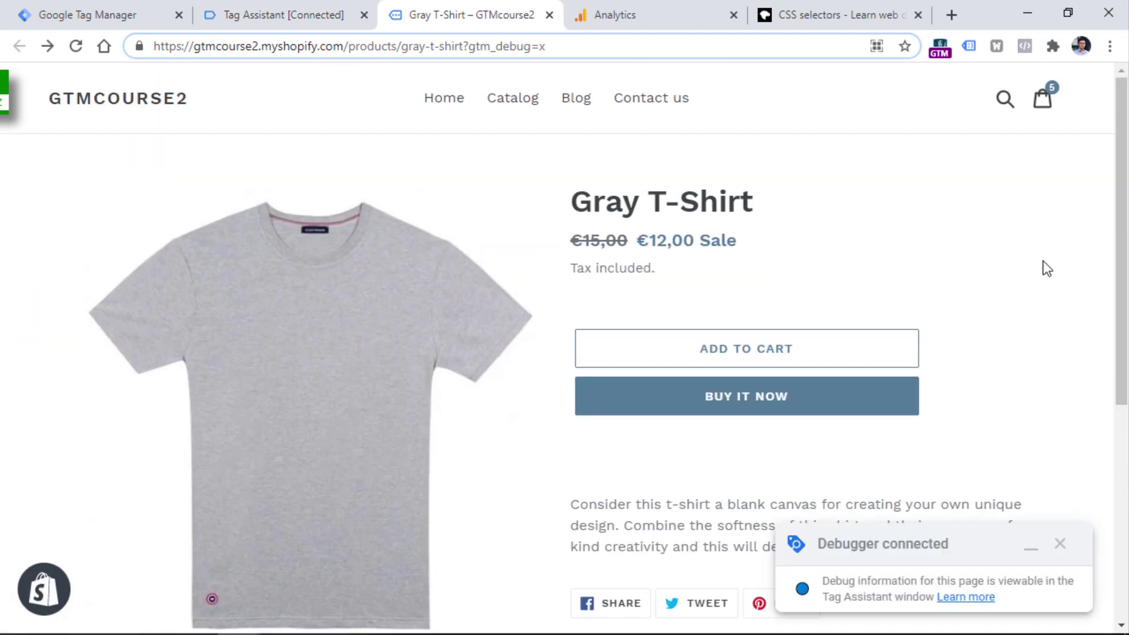
pyautogui.click(759, 353)
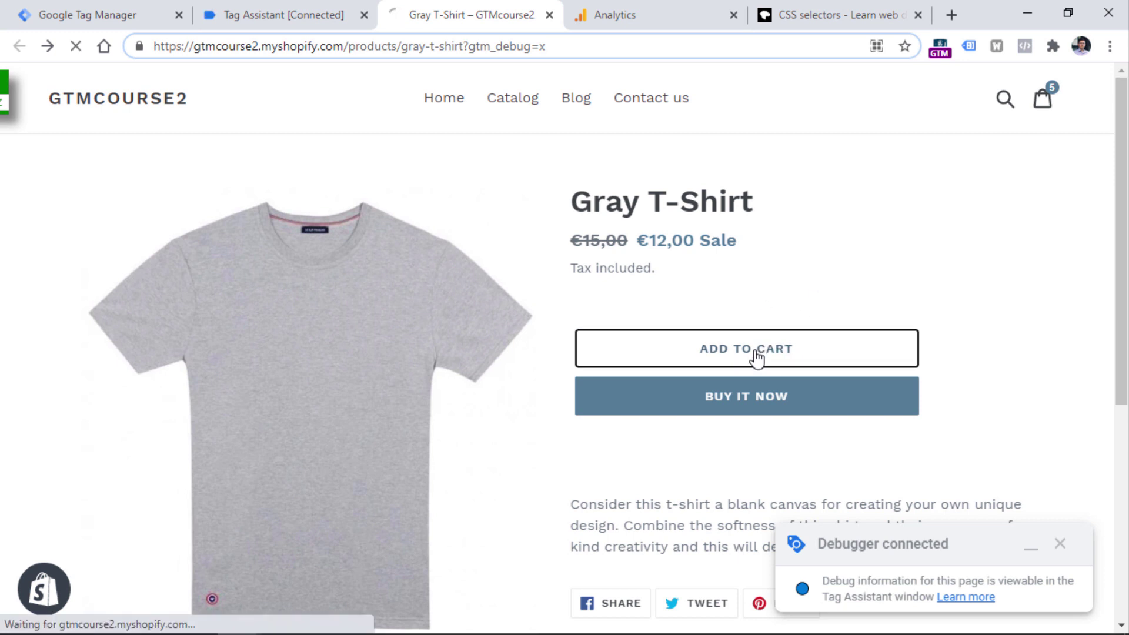
pyautogui.click(20, 46)
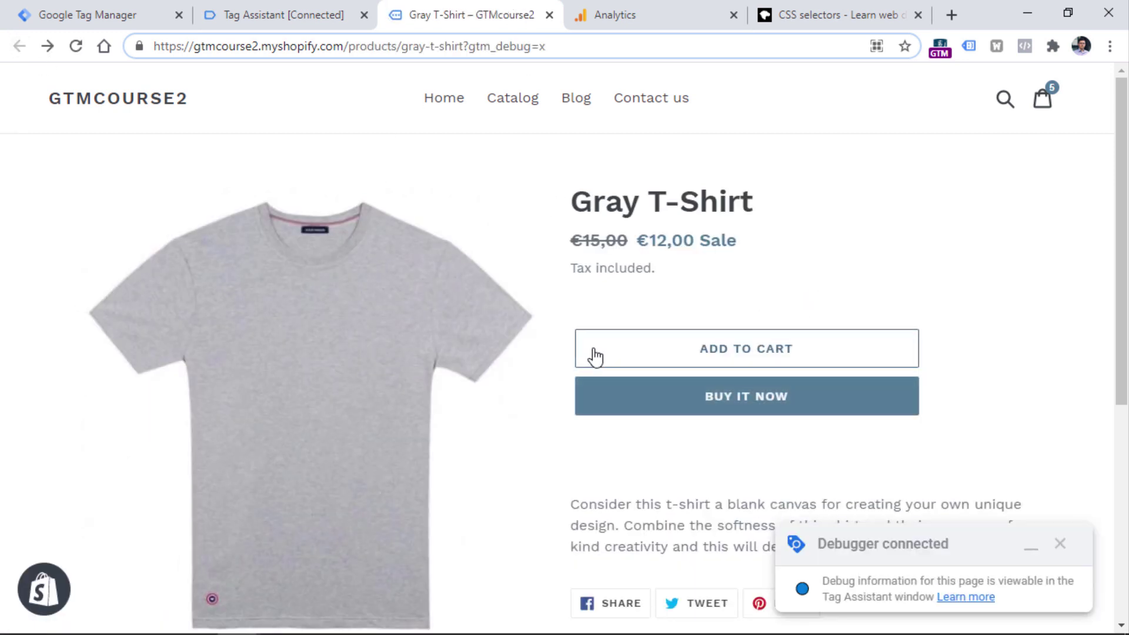
# - Inspect the first Click event in Tag Assistant, examining the firing trigger conditions of the GA4 event - add_to_cart tag
pyautogui.click(284, 8)
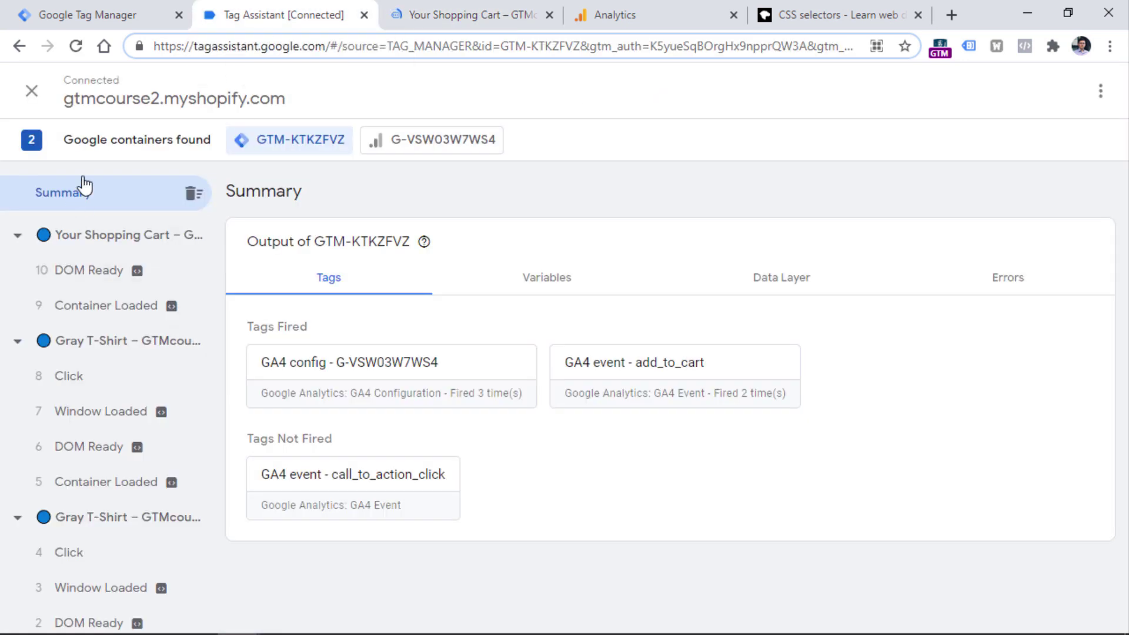
pyautogui.scroll(-1, 127, 265)
pyautogui.click(72, 512)
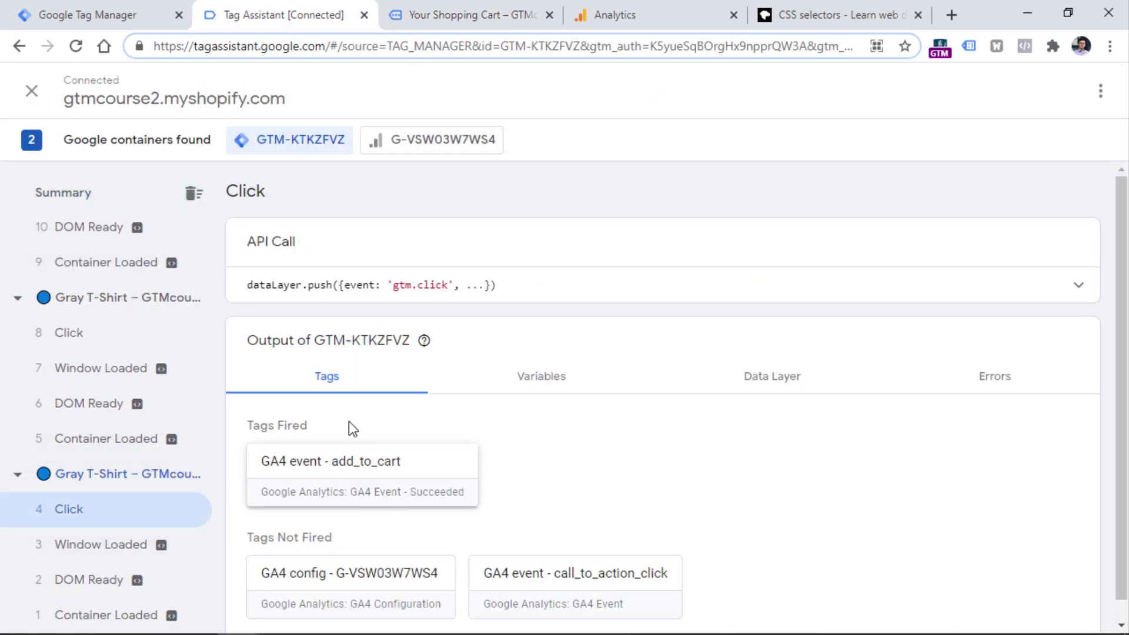
pyautogui.click(371, 471)
pyautogui.scroll(-5, 382, 297)
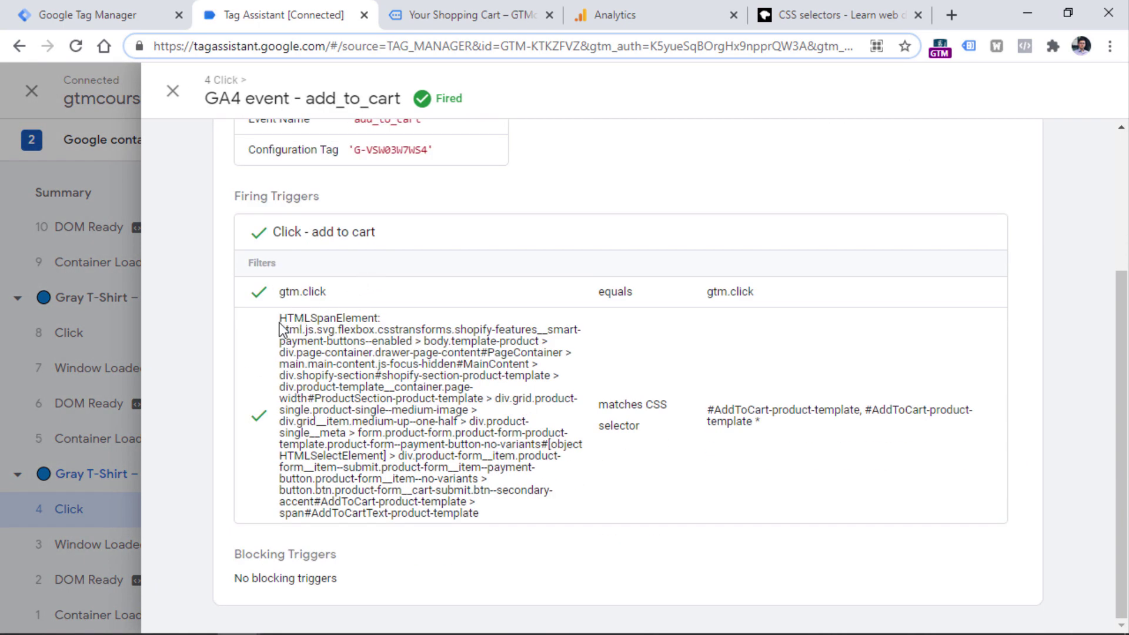
pyautogui.moveTo(597, 401); pyautogui.dragTo(639, 433)
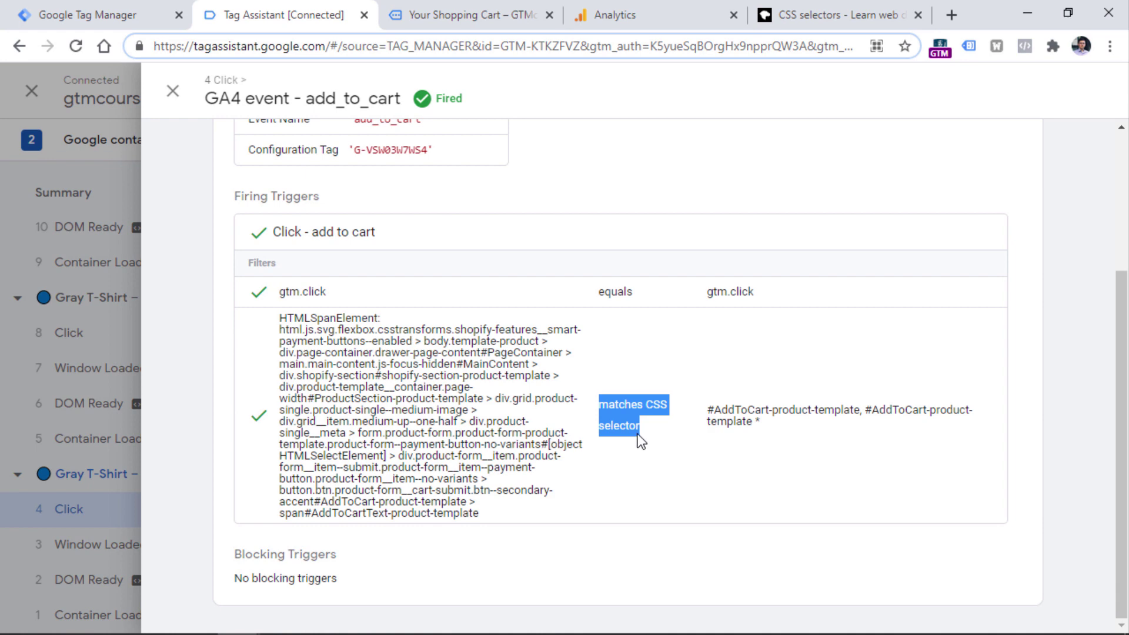
pyautogui.moveTo(707, 407); pyautogui.dragTo(776, 423)
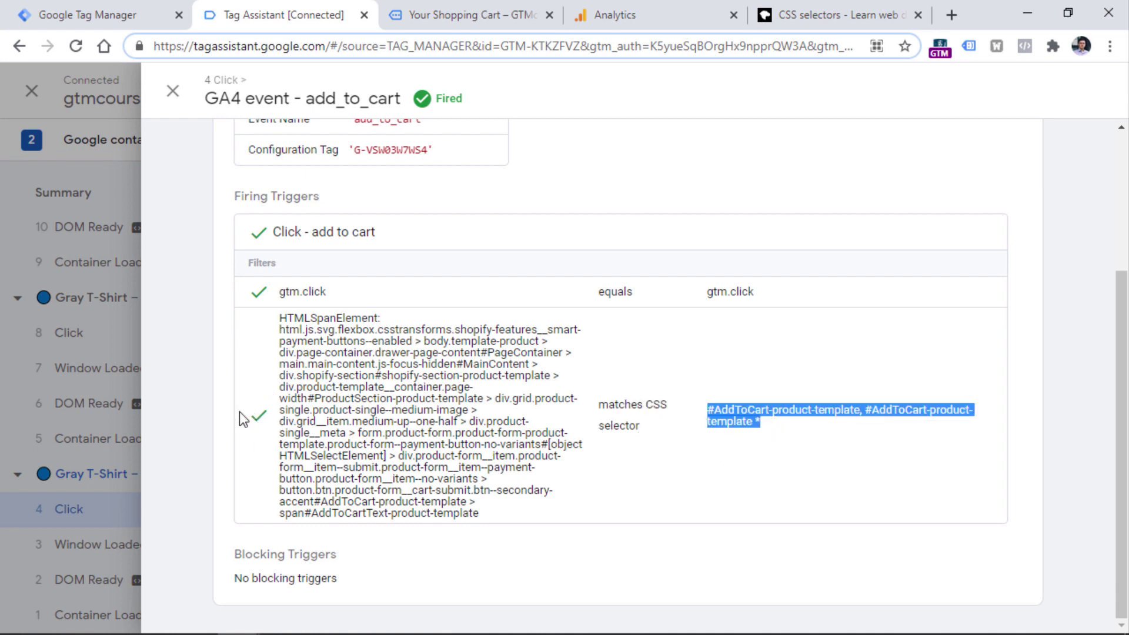
pyautogui.click(90, 90)
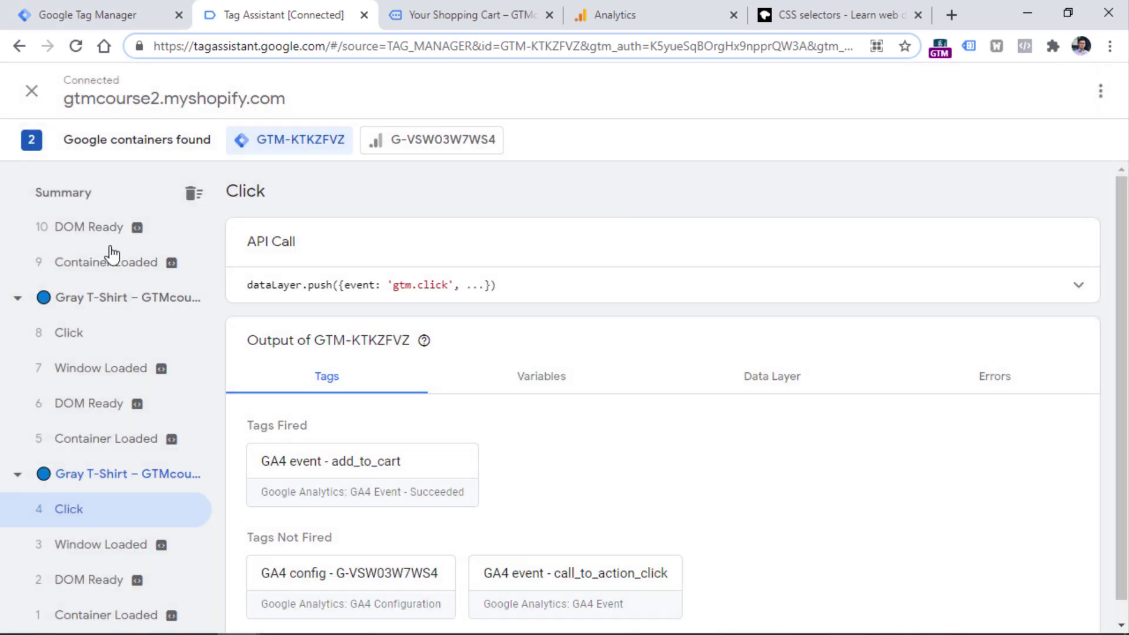
# - Check the tags fired on the second Click event and look for the add_to_cart events in GA4's DebugView
pyautogui.click(80, 336)
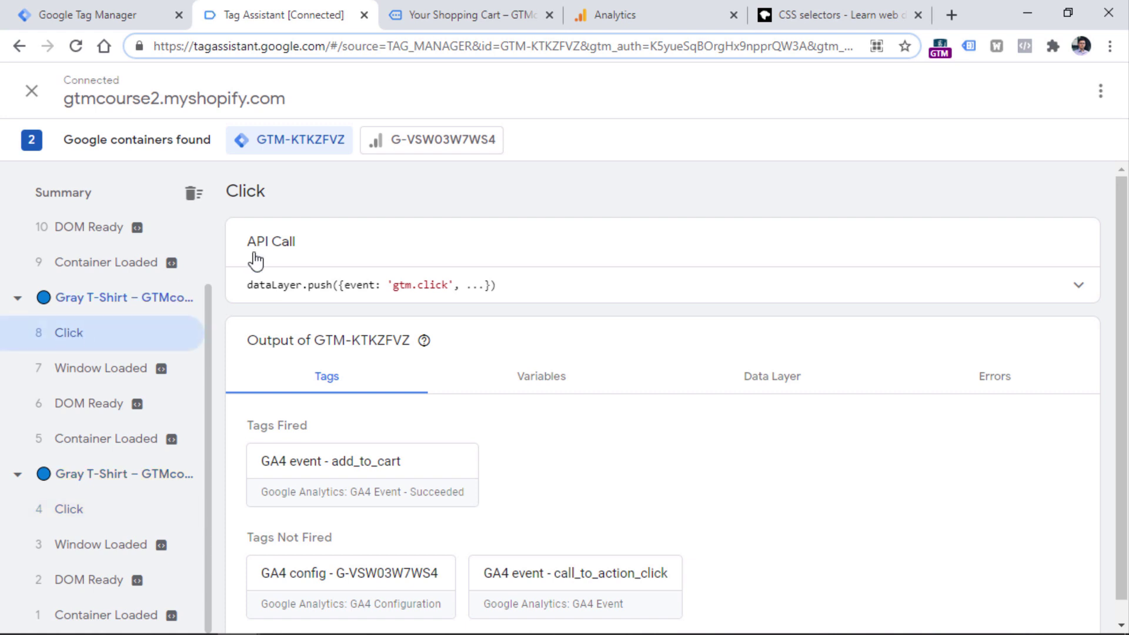
pyautogui.click(644, 8)
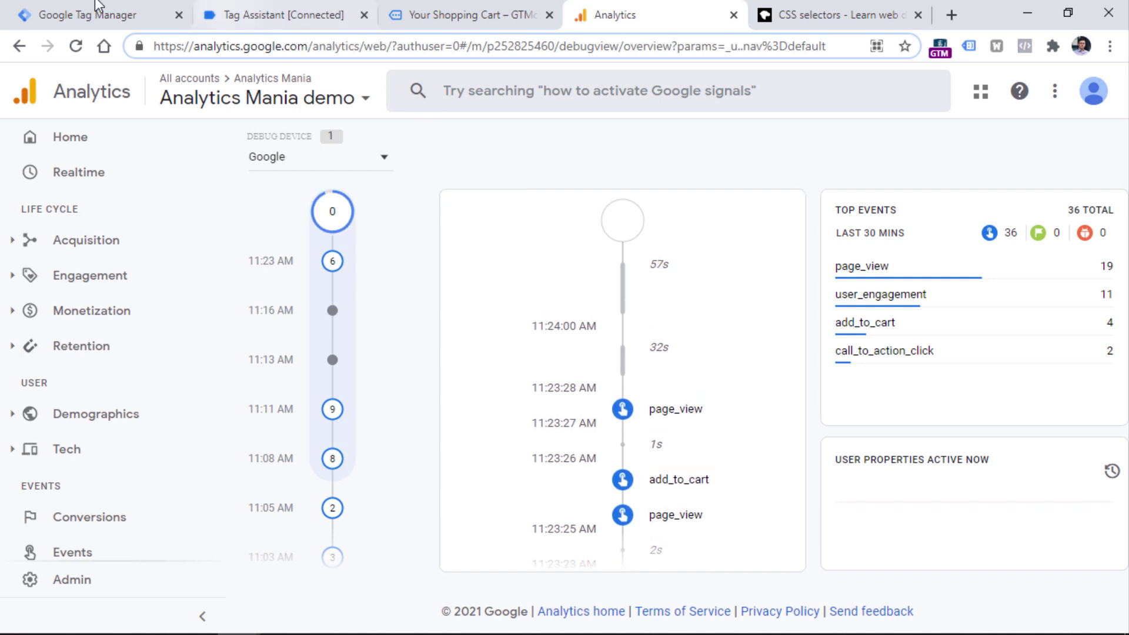
# - Open the GA4 event - call_to_action_click tag in Tag Manager and review its link_text and link_url parameters
pyautogui.click(81, 12)
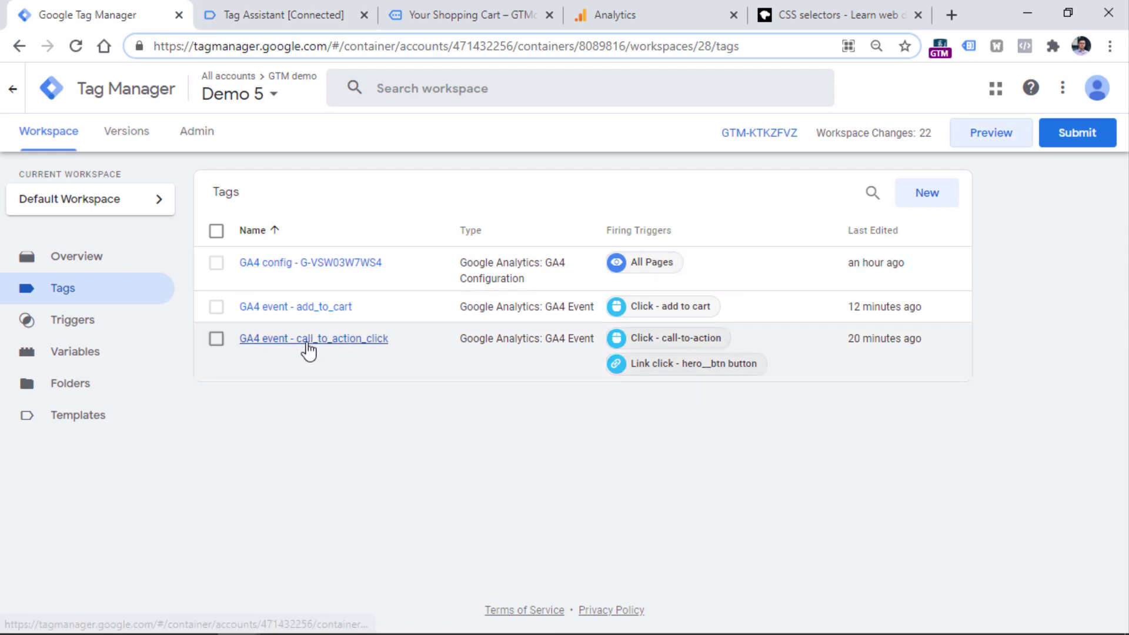
pyautogui.click(307, 341)
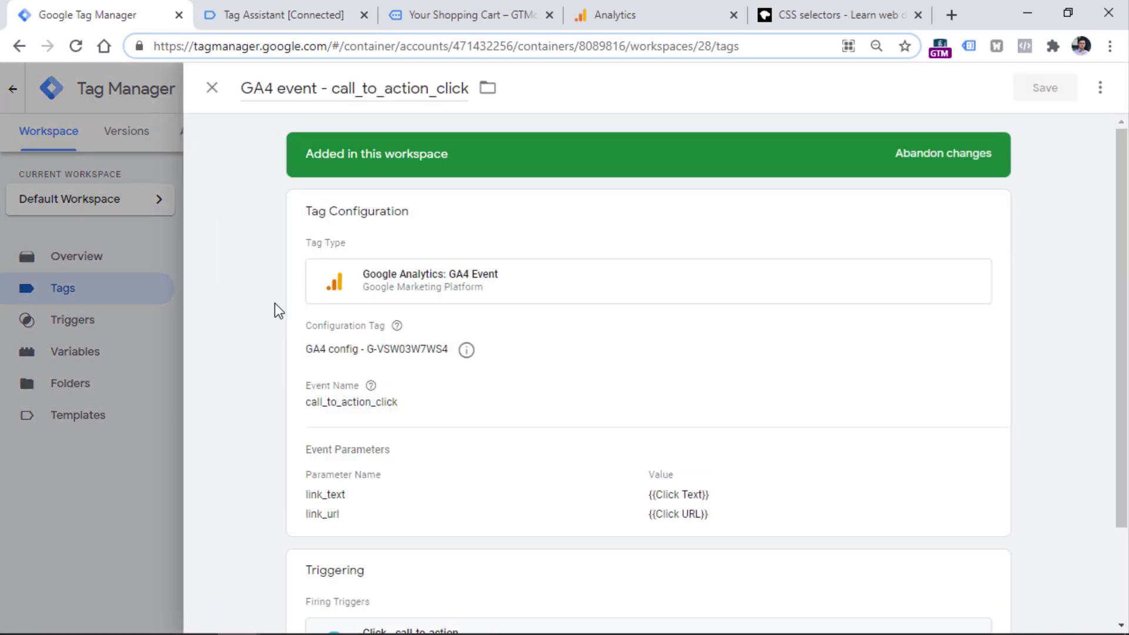
pyautogui.click(348, 538)
pyautogui.moveTo(390, 553); pyautogui.dragTo(330, 549)
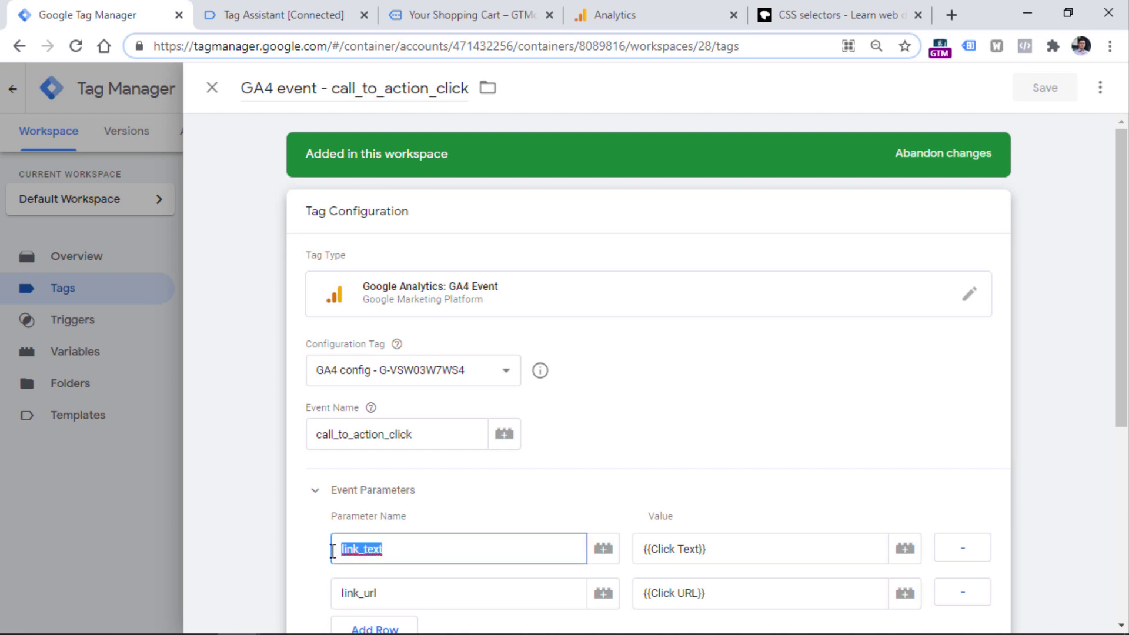
pyautogui.moveTo(400, 591); pyautogui.dragTo(323, 600)
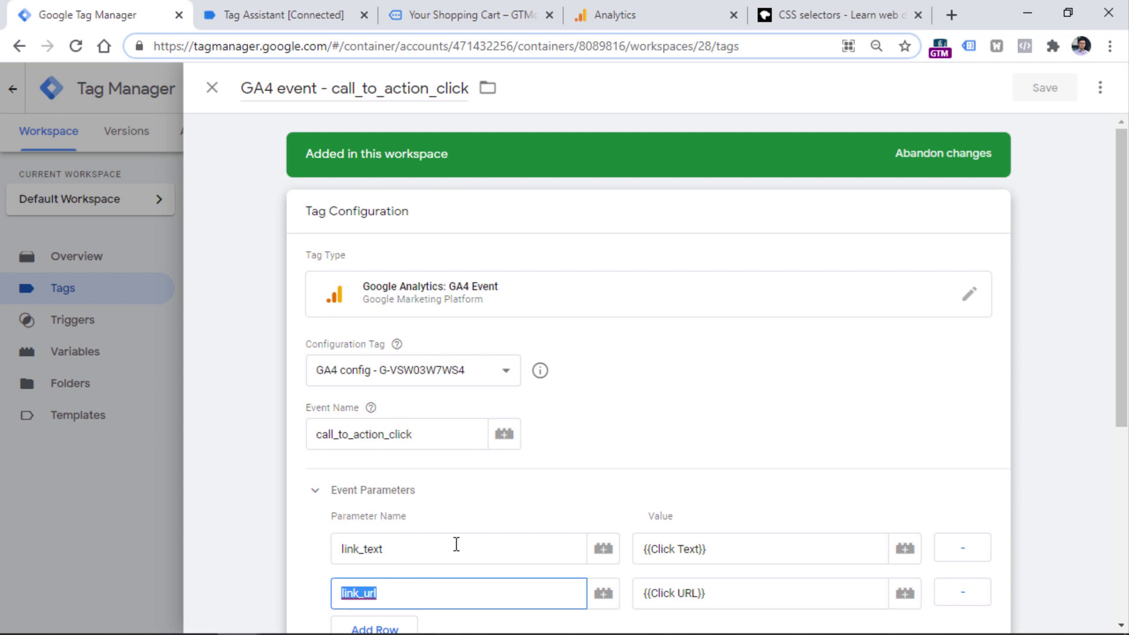
# - View the Custom definitions page in Google Analytics, followed by the list of existing events
pyautogui.click(651, 8)
pyautogui.scroll(-4, 113, 247)
pyautogui.click(83, 515)
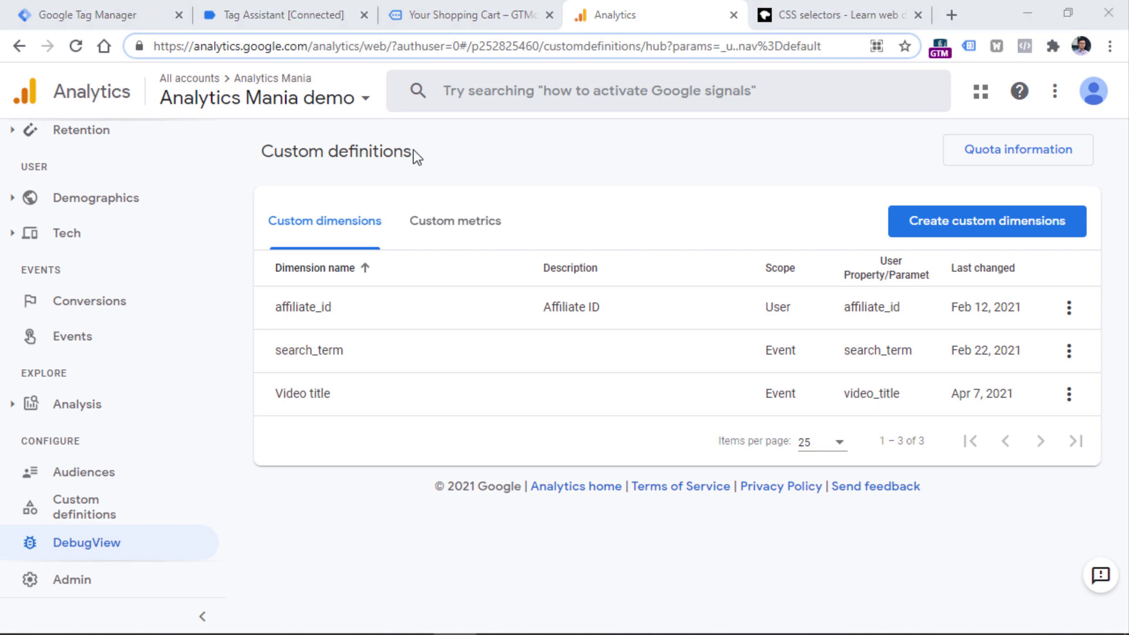
pyautogui.click(75, 341)
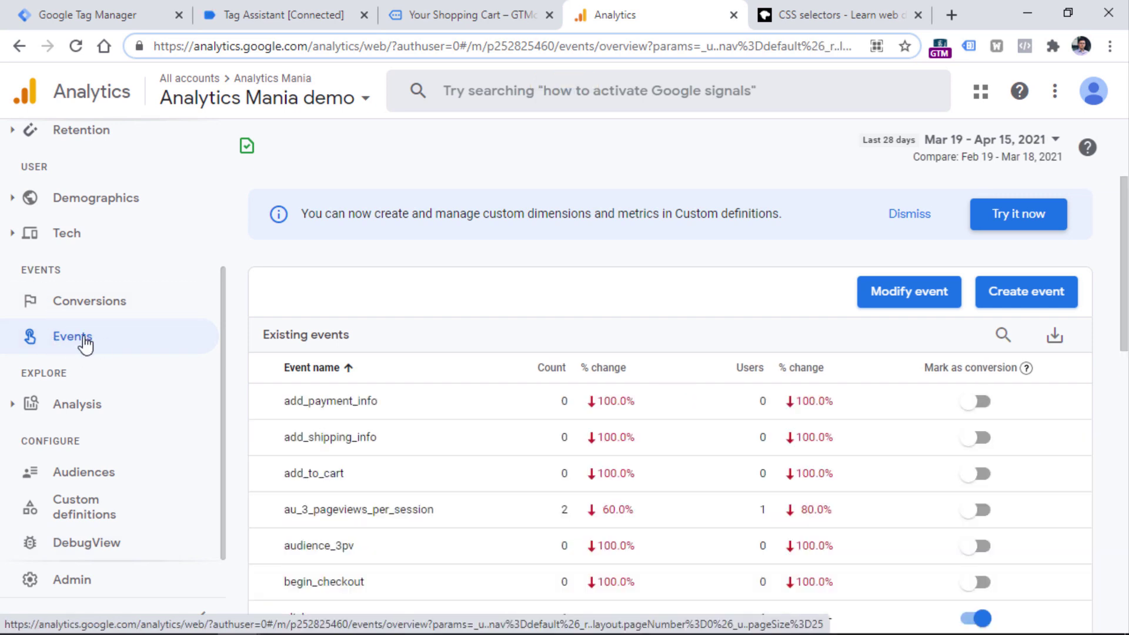
pyautogui.click(113, 325)
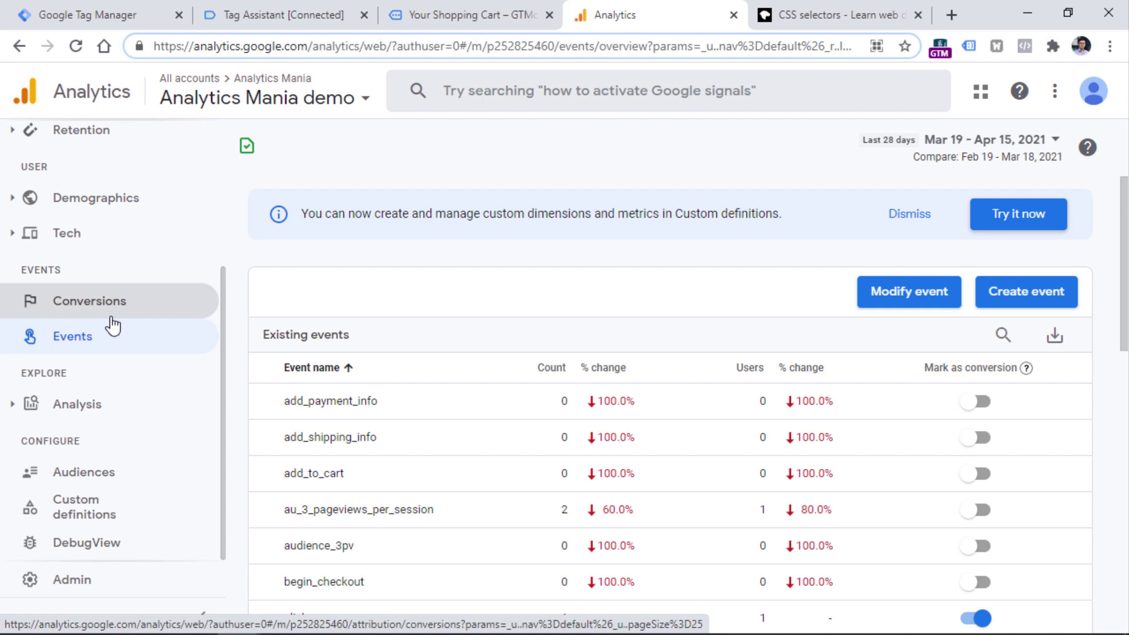